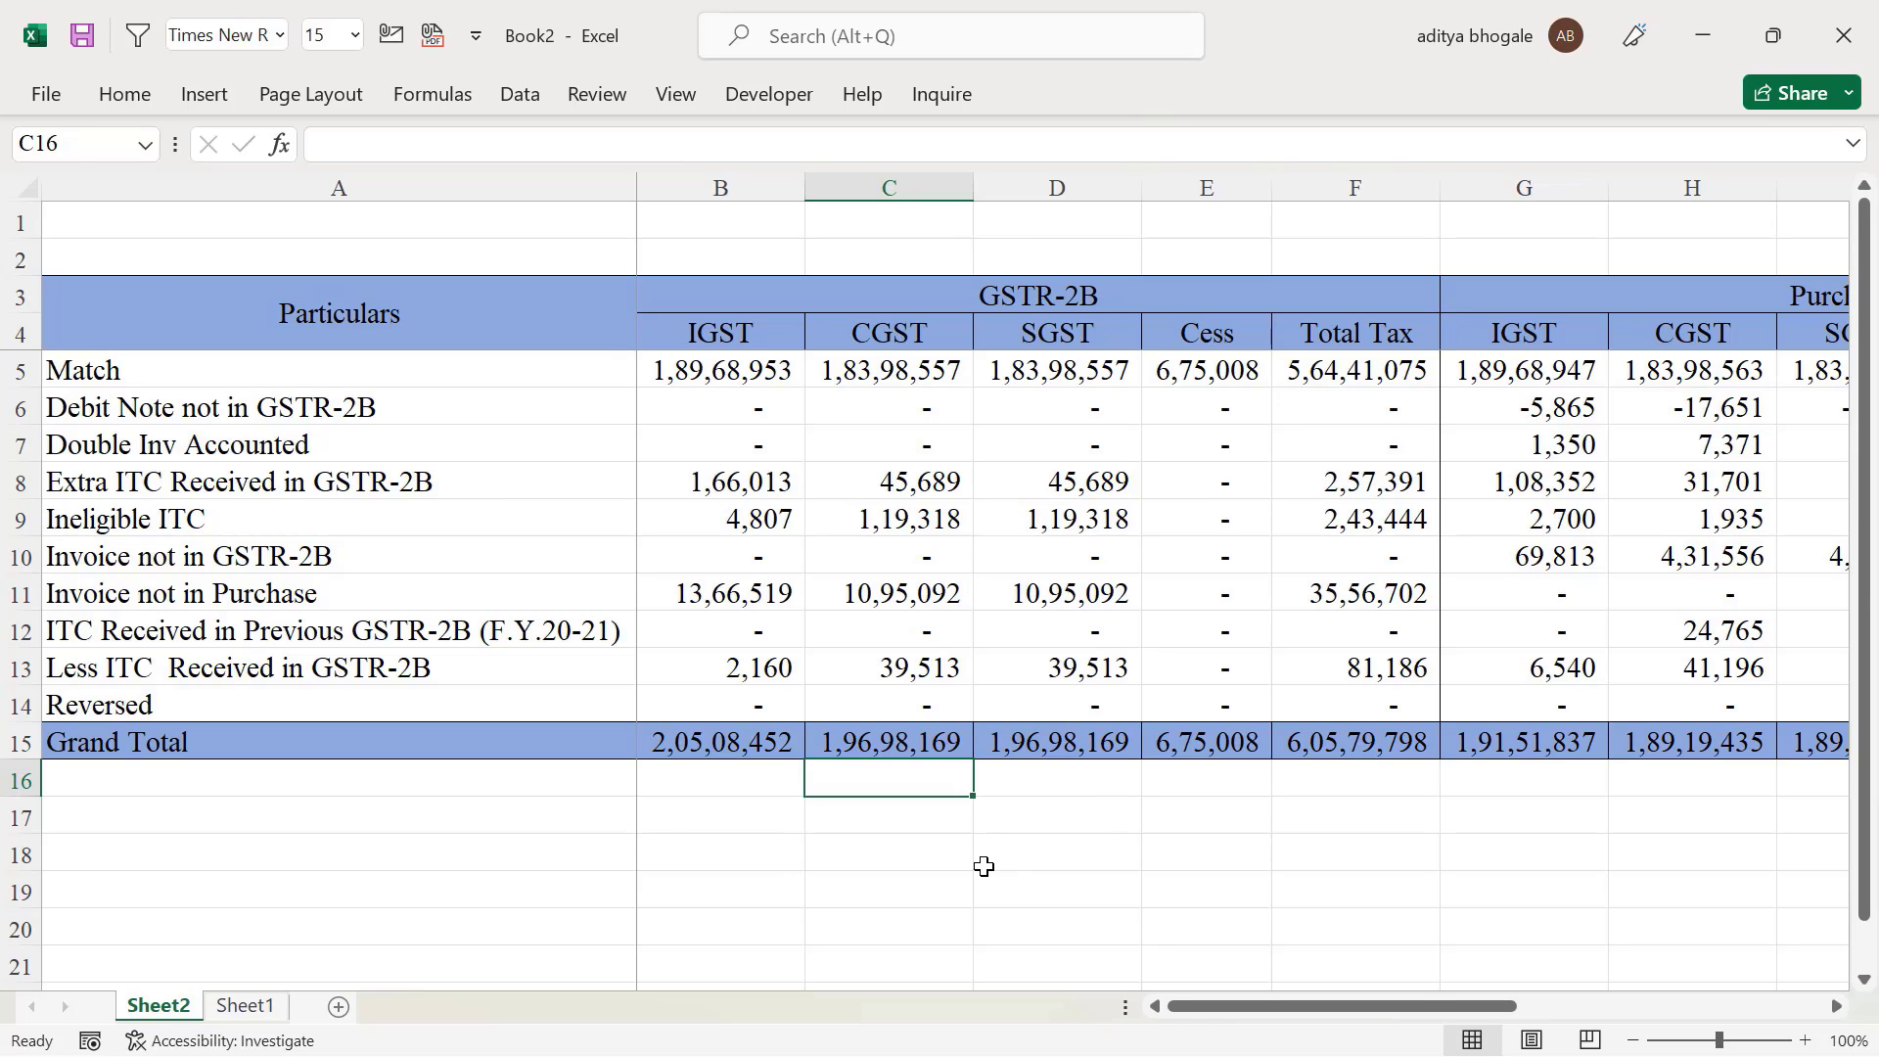
Examine the GSTR-2B, Purchase and Difference sections and the Grand Total row of the summary on Sheet2
click(743, 519)
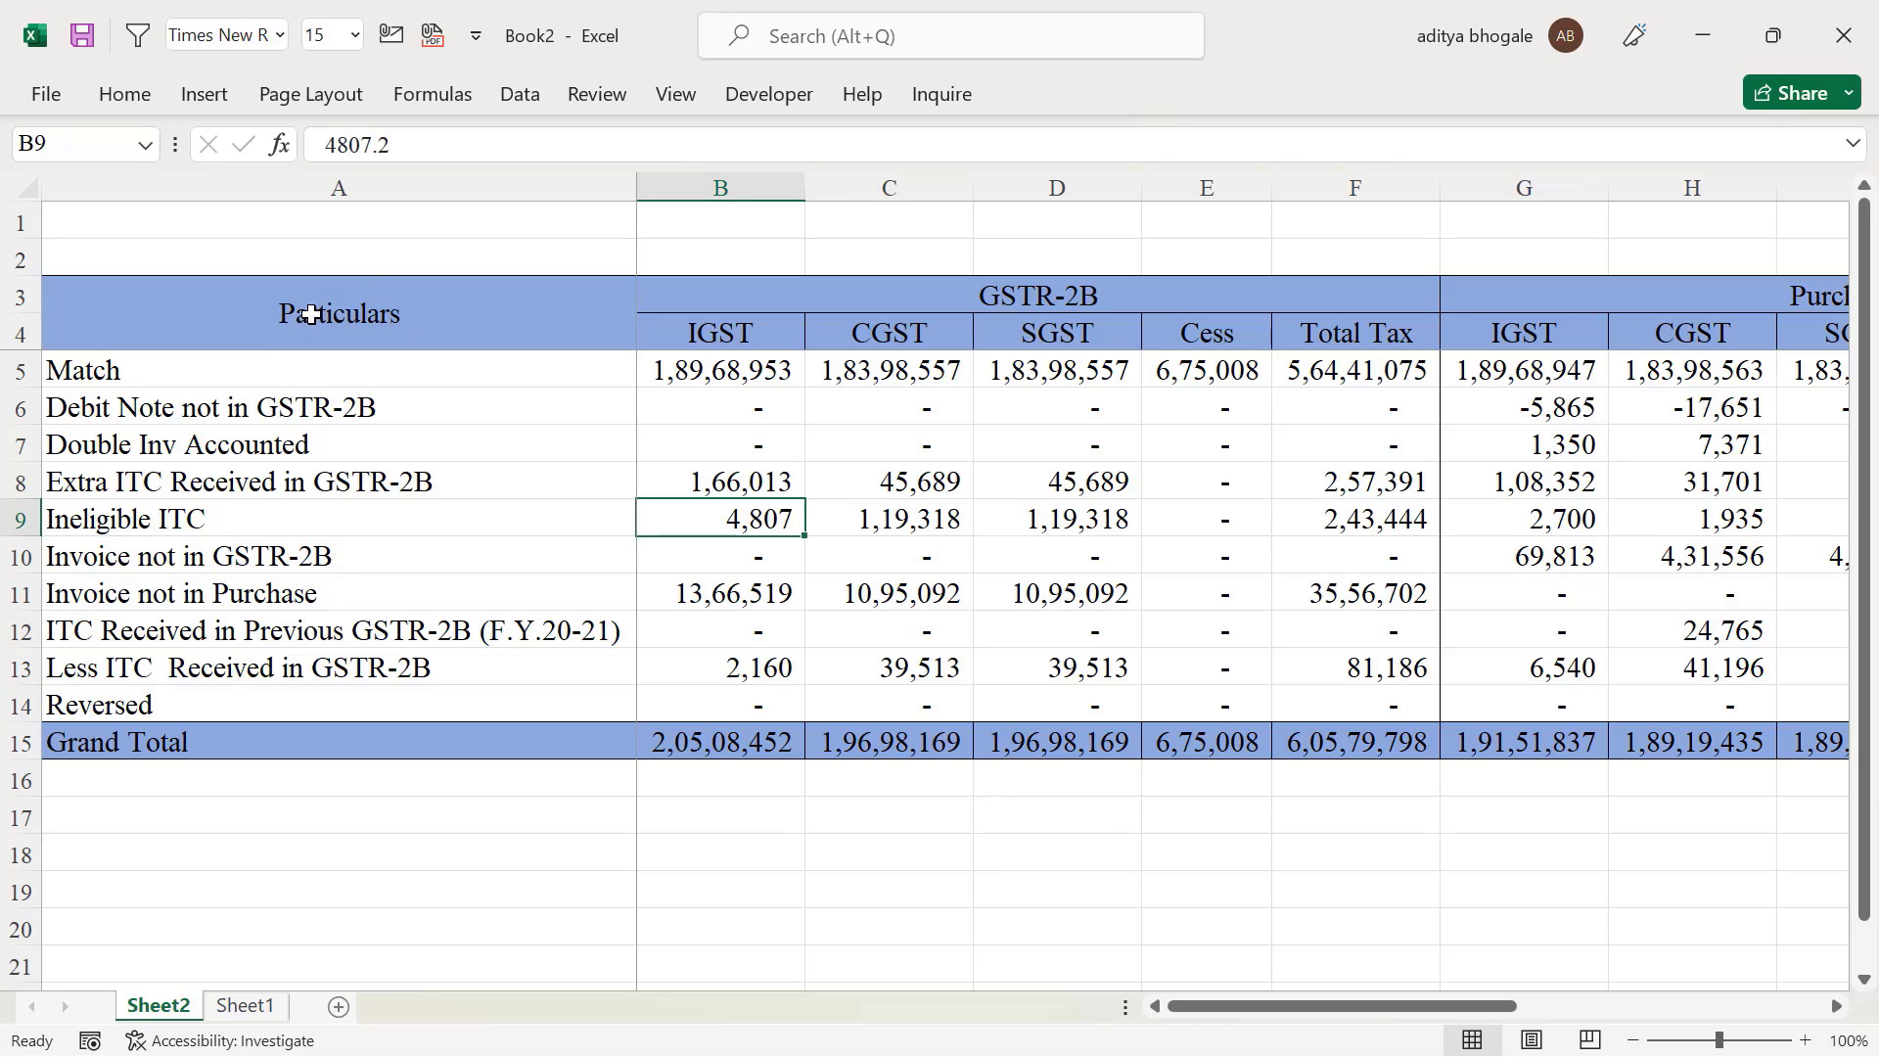
drag(311, 315, 309, 409)
drag(1037, 293, 930, 446)
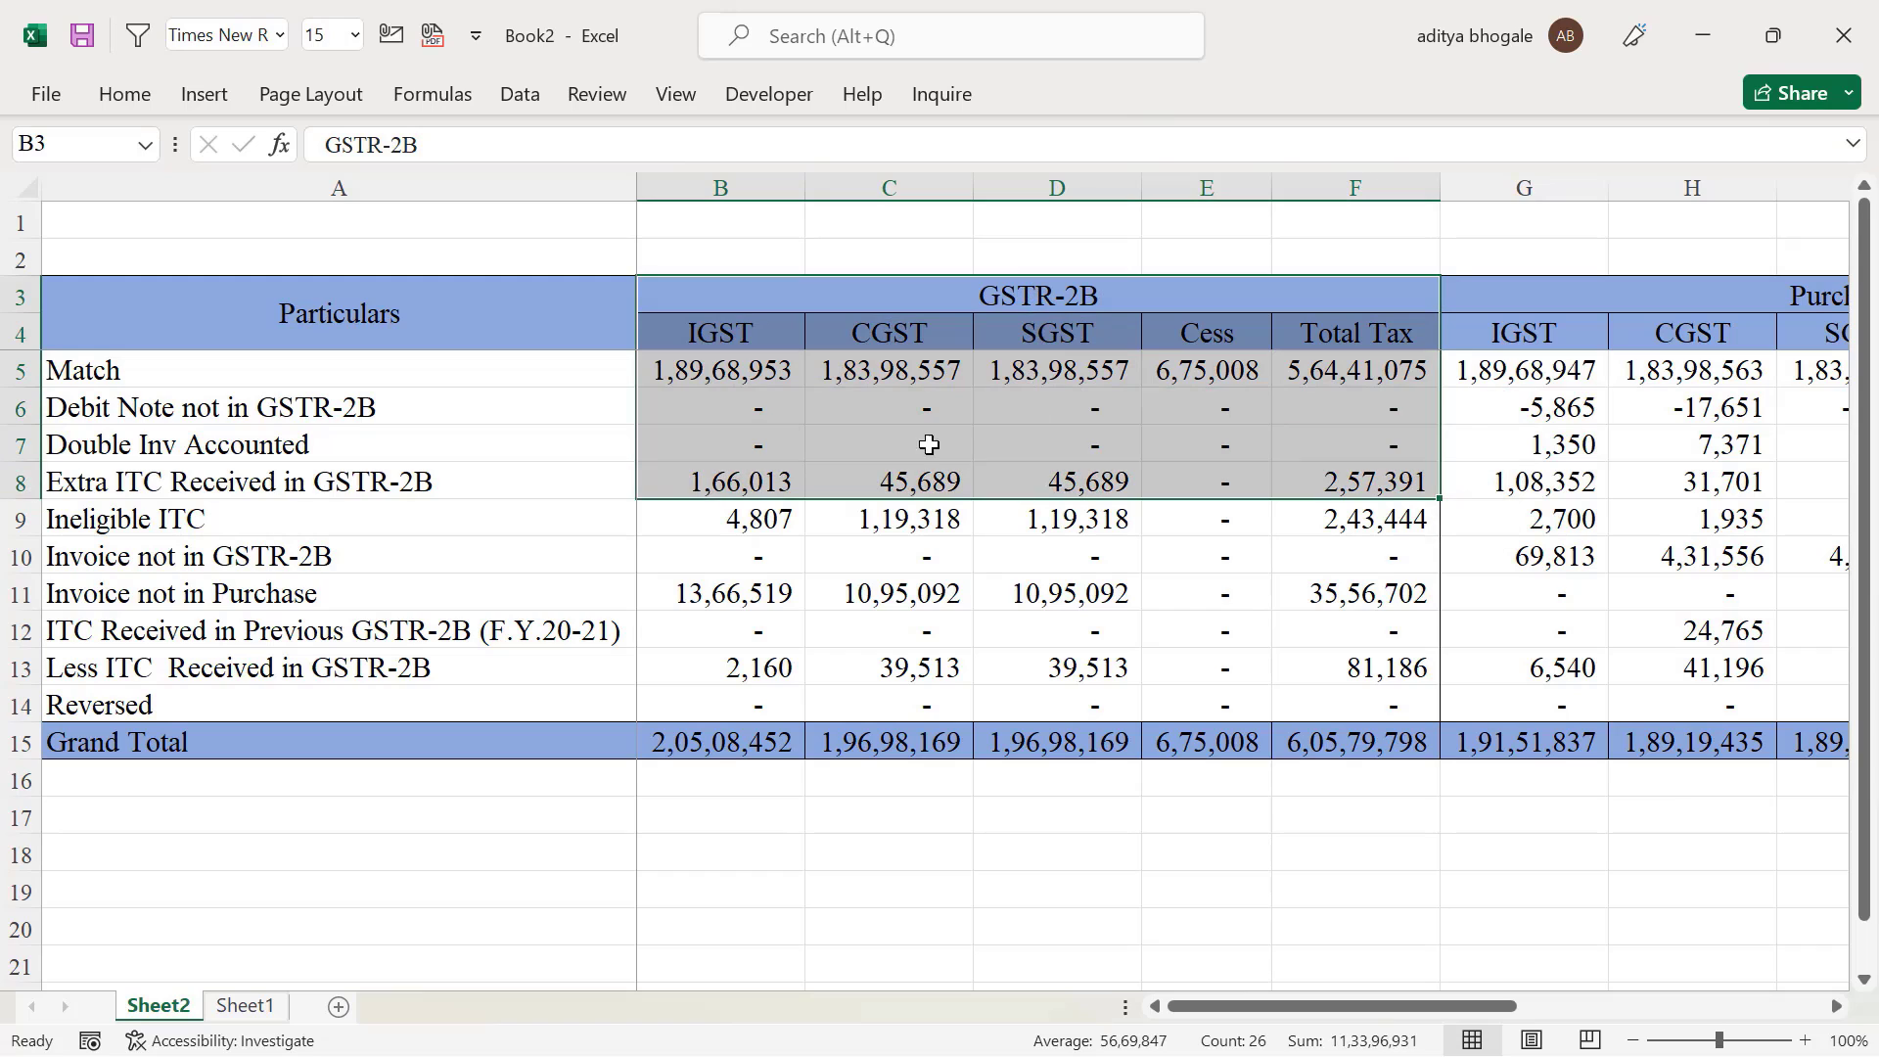
click(760, 374)
drag(760, 374, 969, 431)
scroll(1293, 440, right, 1)
click(1294, 444)
drag(1292, 293, 1295, 444)
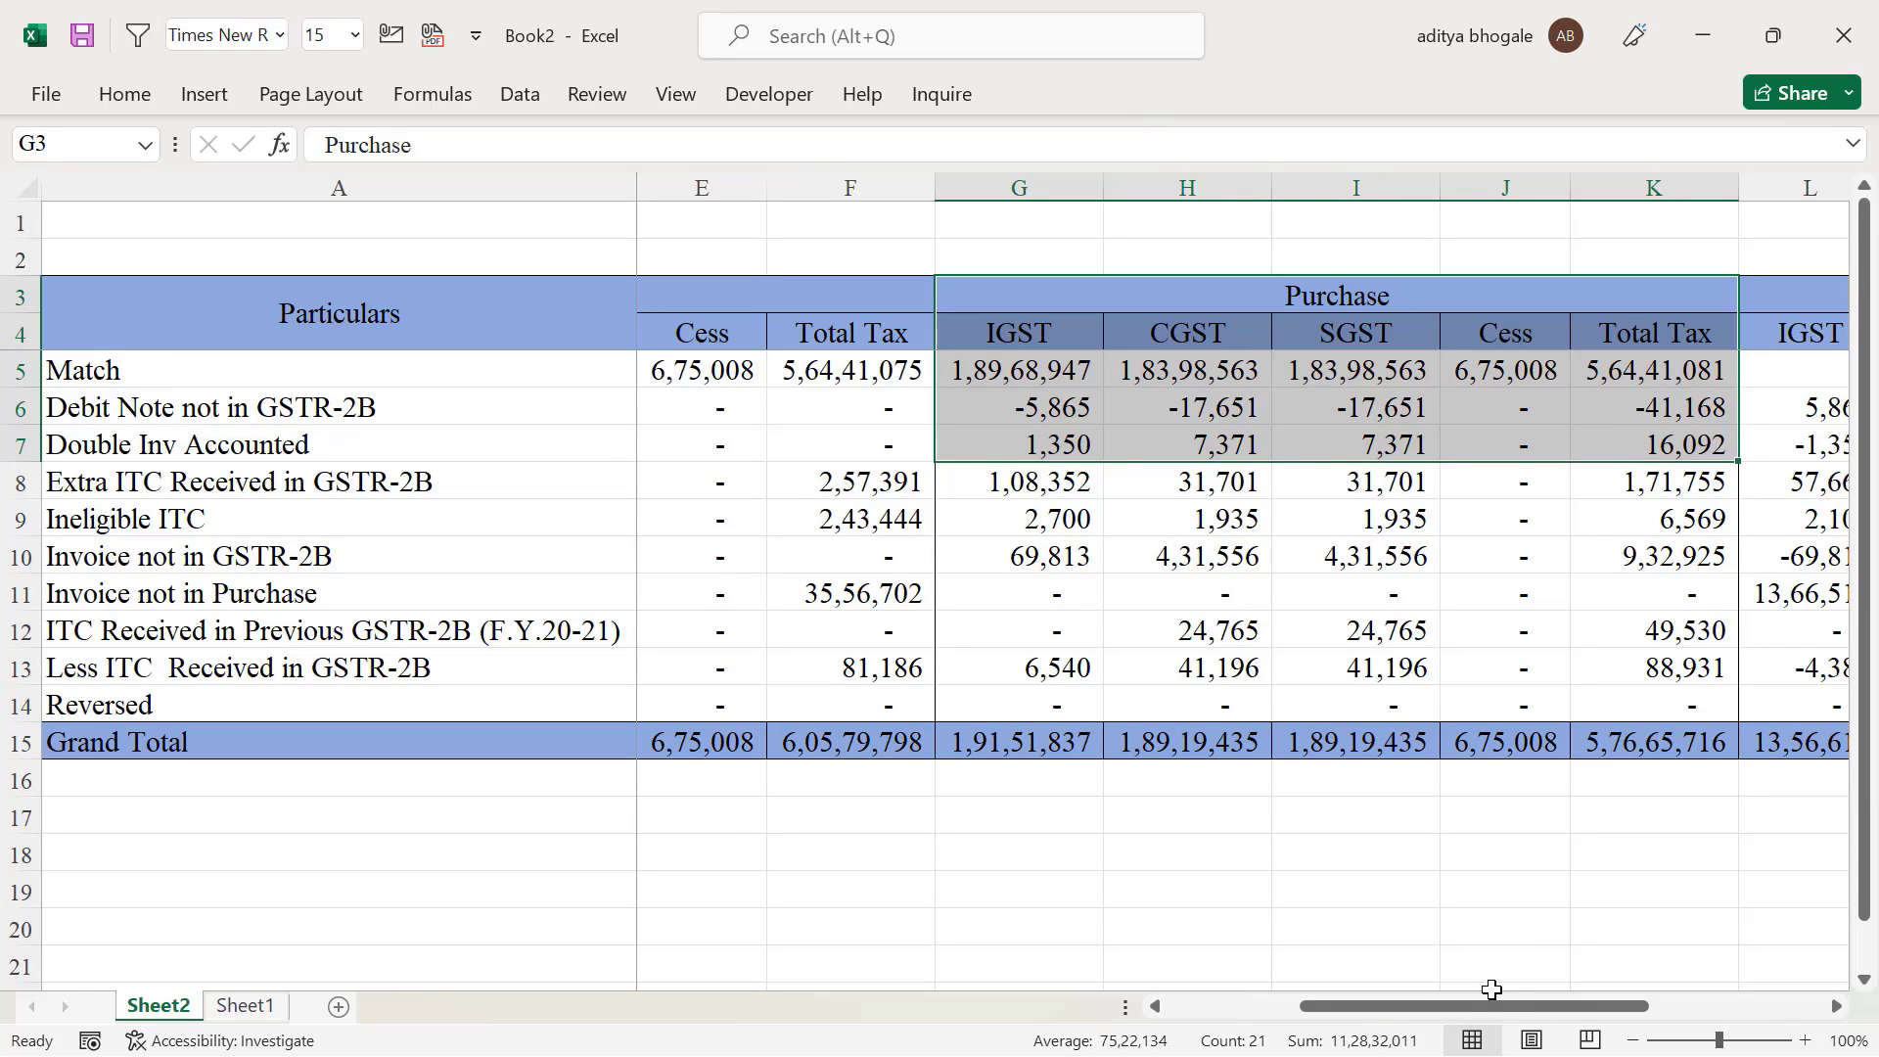
drag(1482, 1006, 1614, 1006)
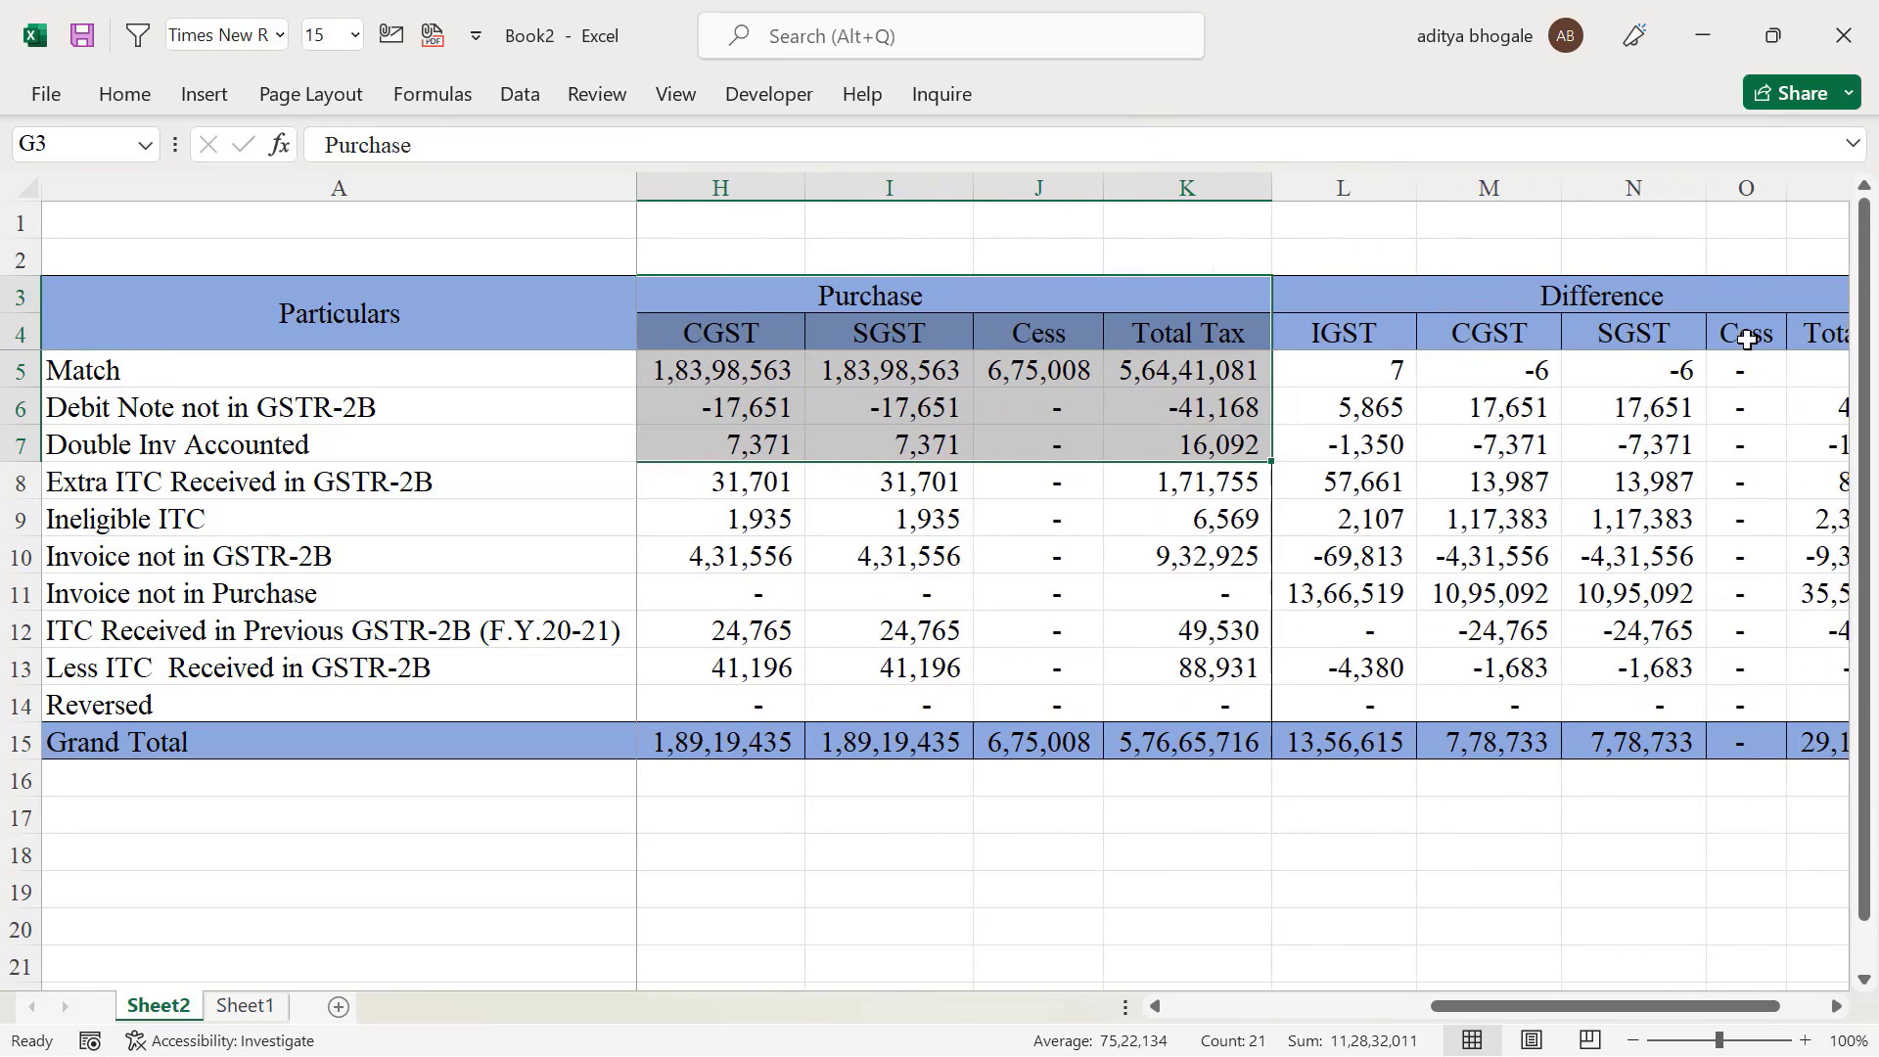
click(1599, 282)
drag(1598, 282, 1602, 476)
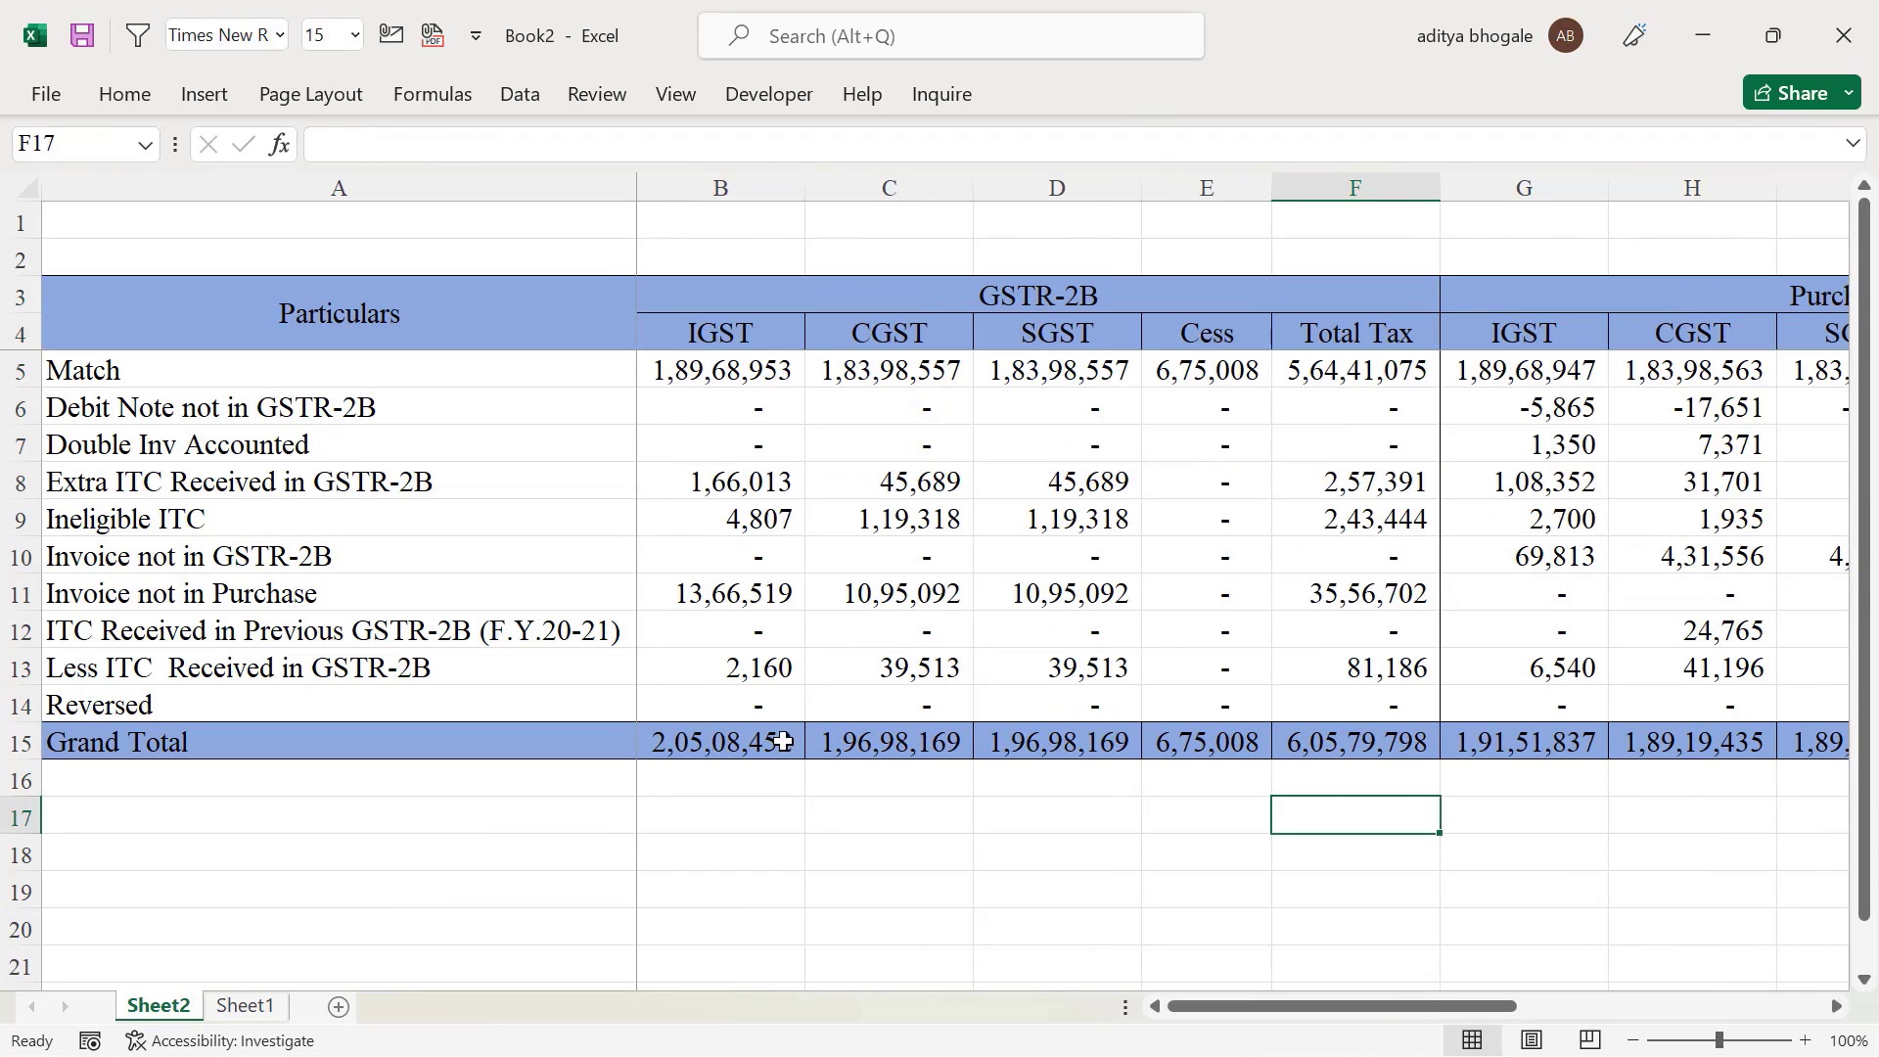
drag(783, 741, 1355, 746)
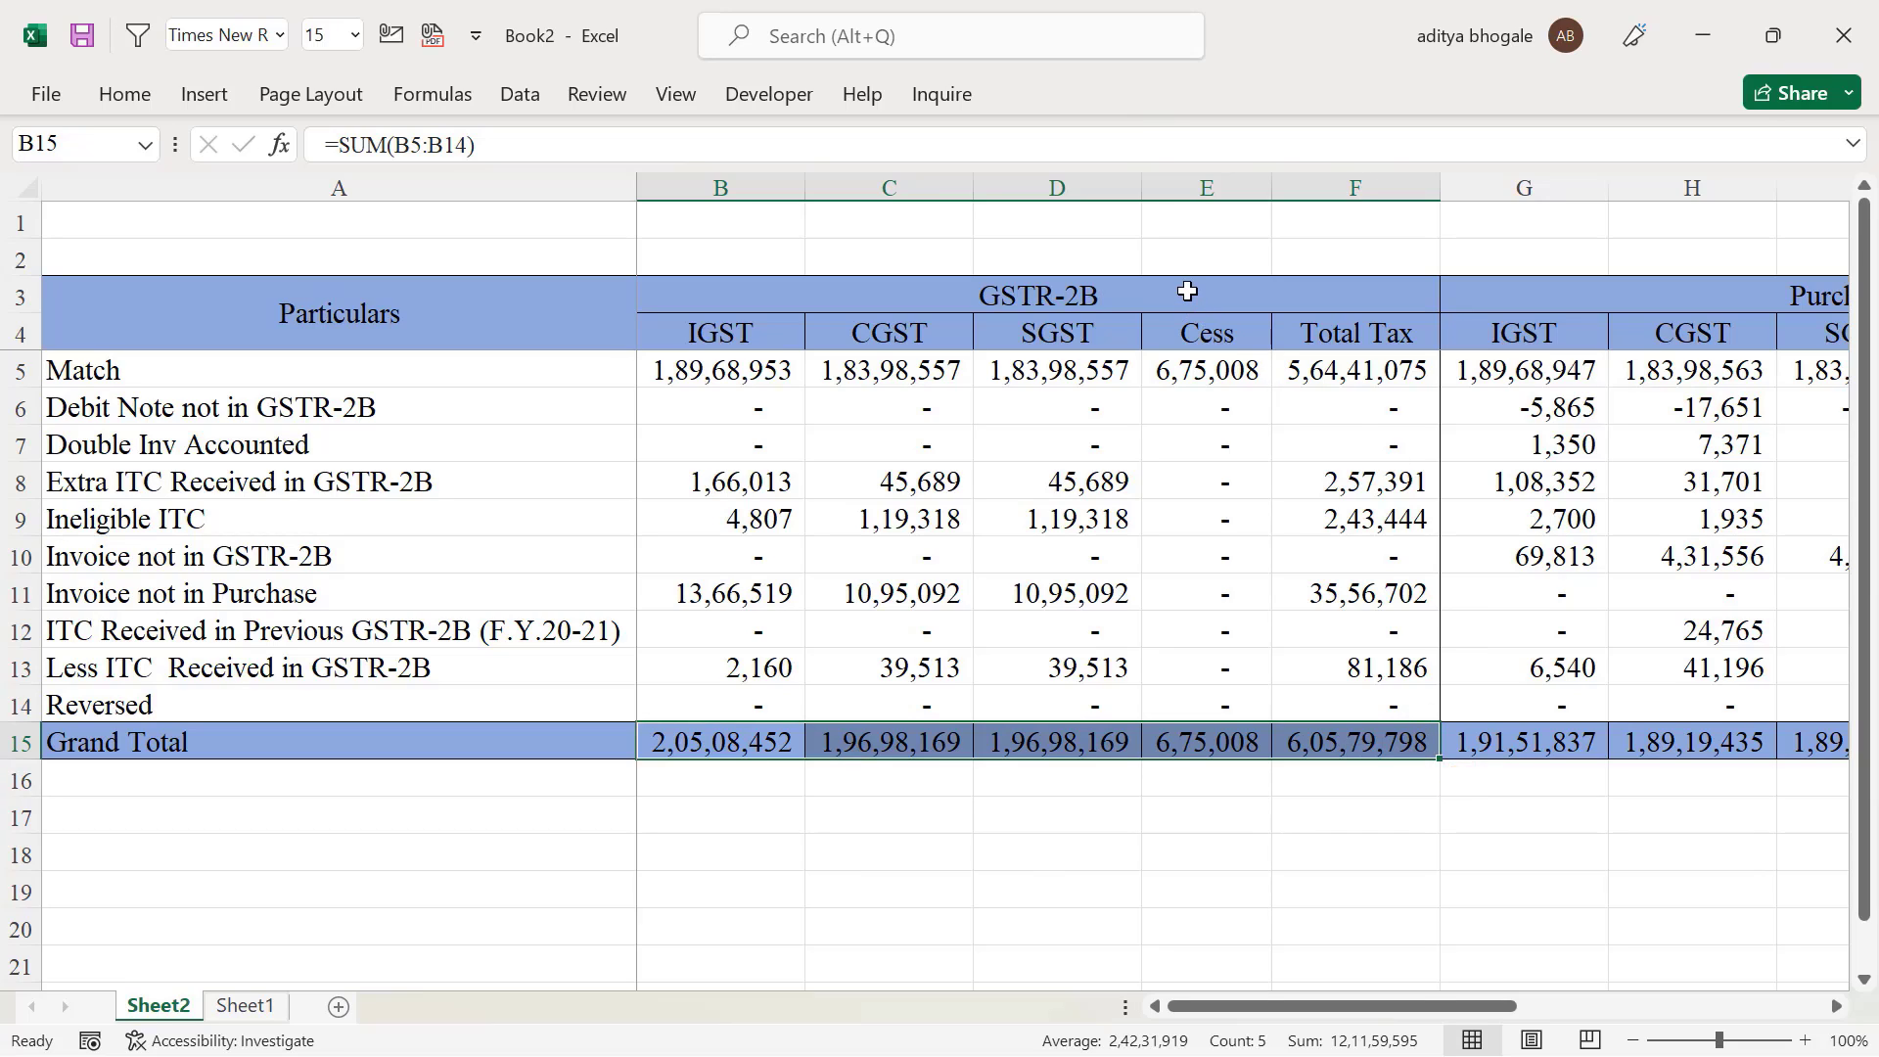
drag(1187, 294, 1177, 369)
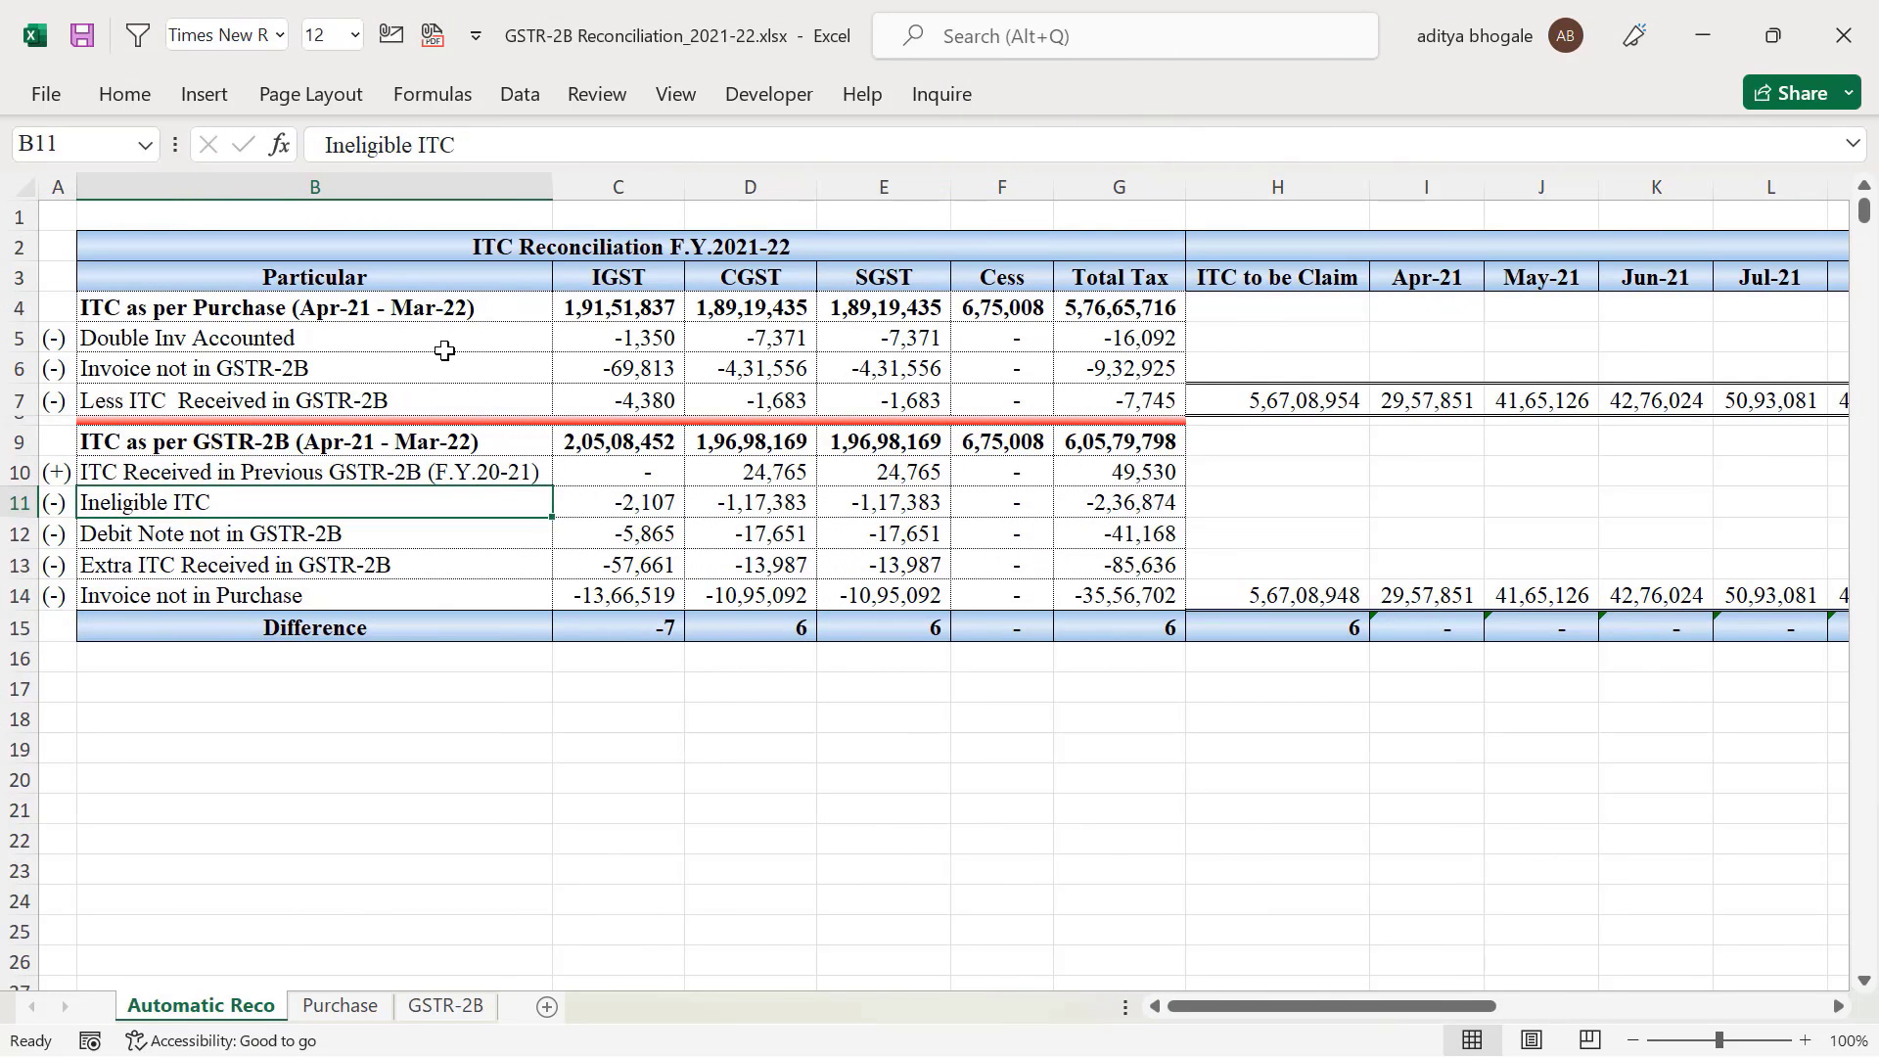
Review the purchase and GSTR-2B adjustment items listed in the Automatic Reco sheet's ITC reconciliation
drag(445, 350, 446, 390)
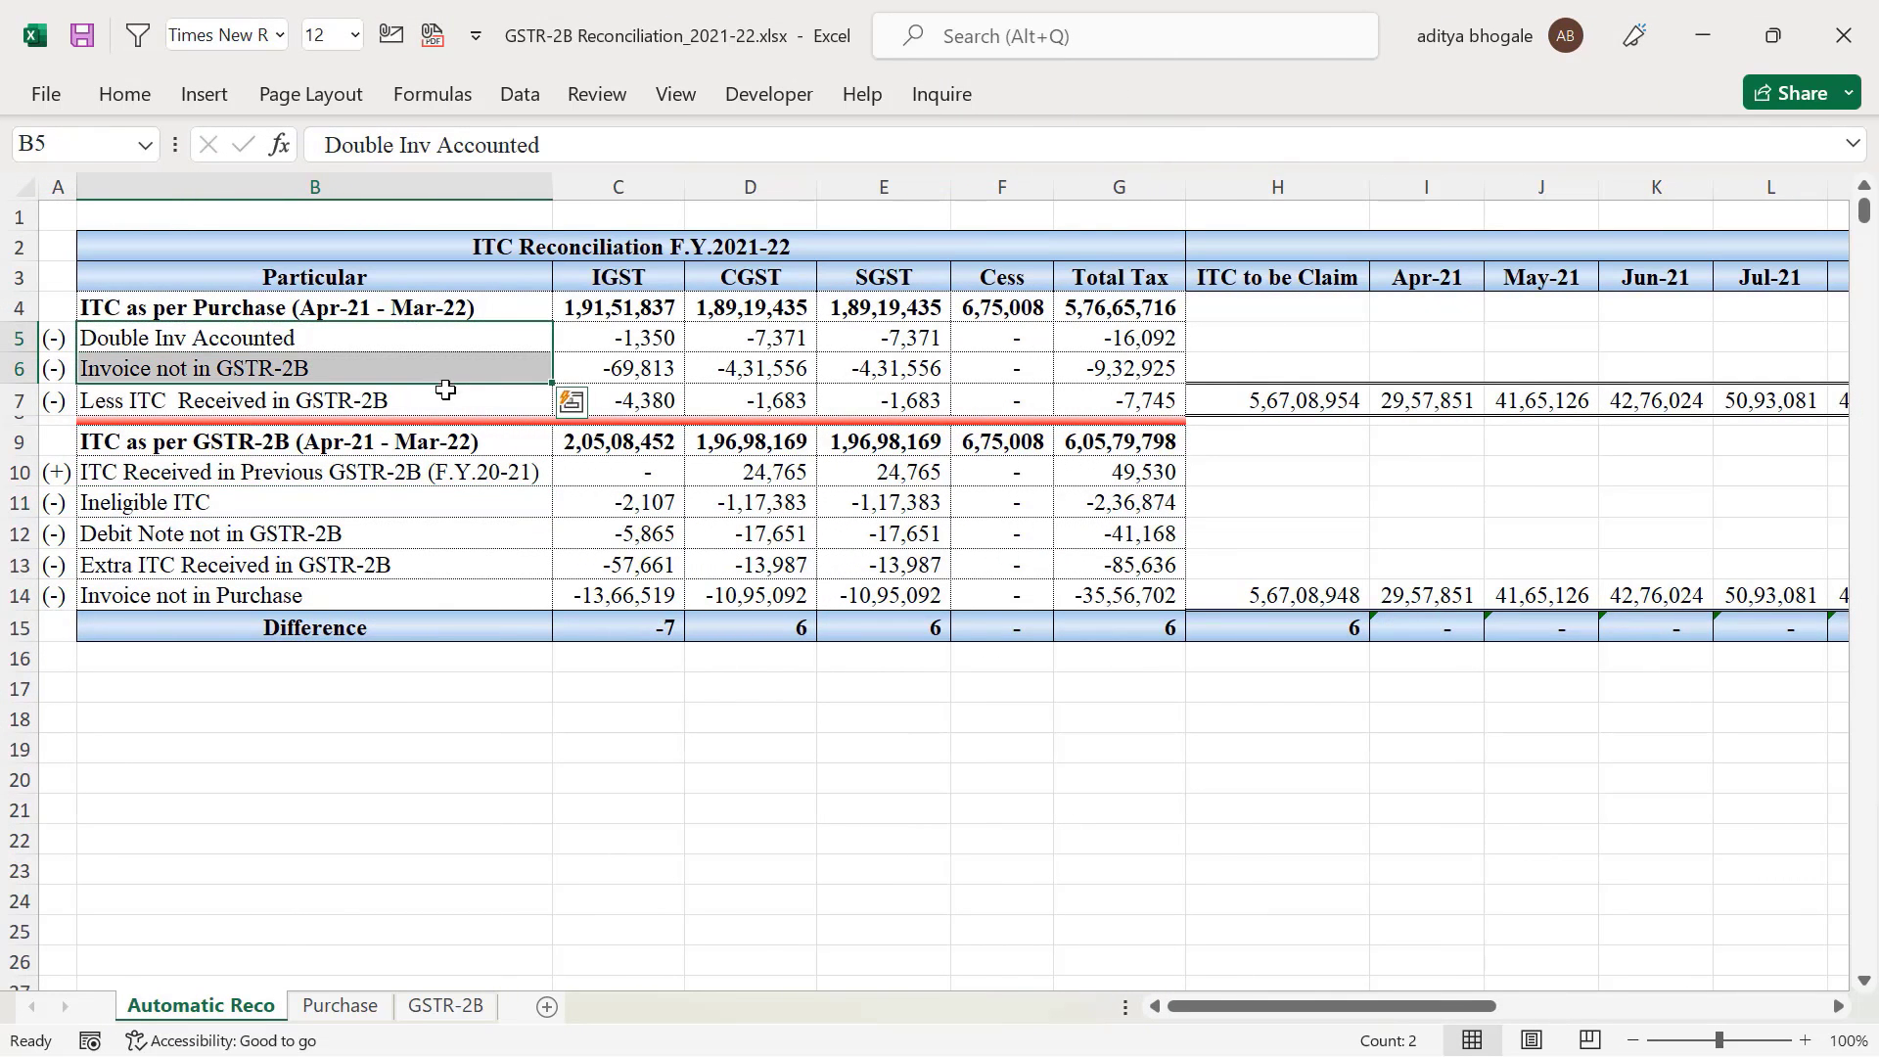
click(377, 450)
drag(376, 451, 378, 506)
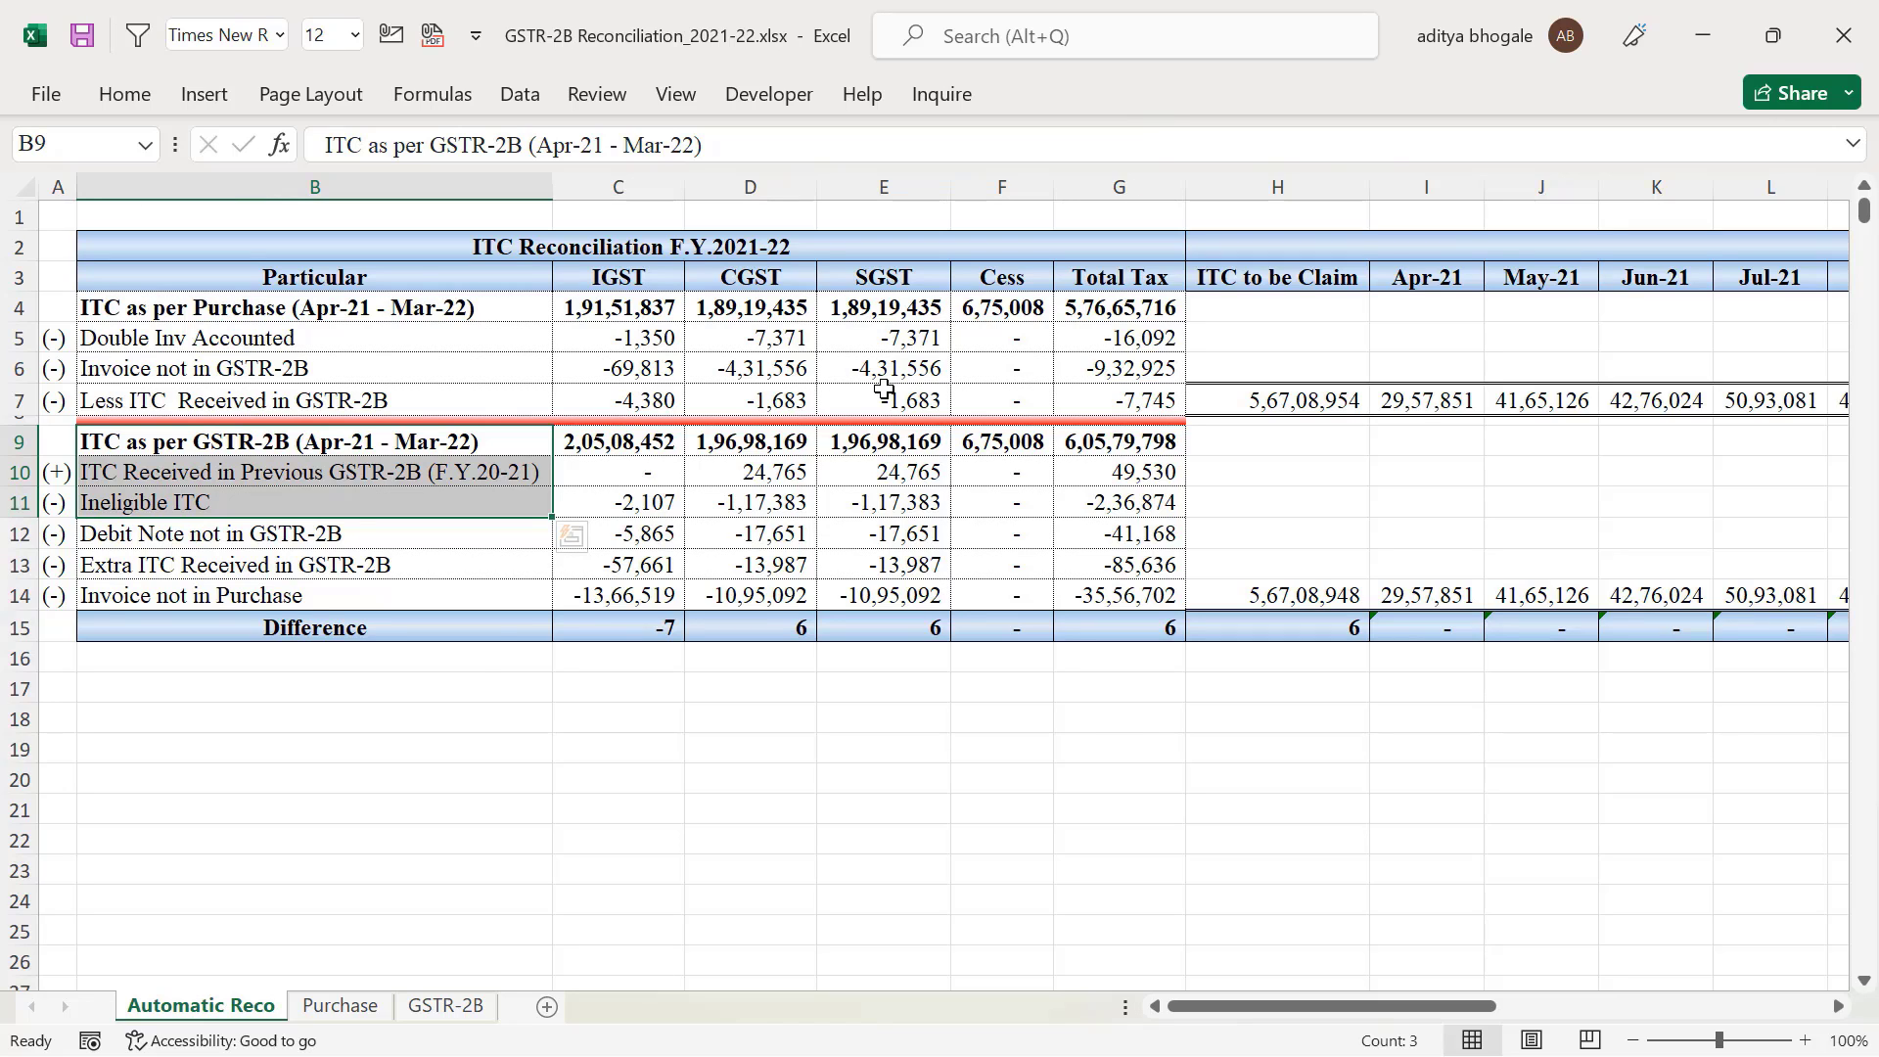
Look through the Purchase sheet, then inspect the Difference formulas for SGST, CGST and IGST on the GSTR-2B sheet
click(319, 1008)
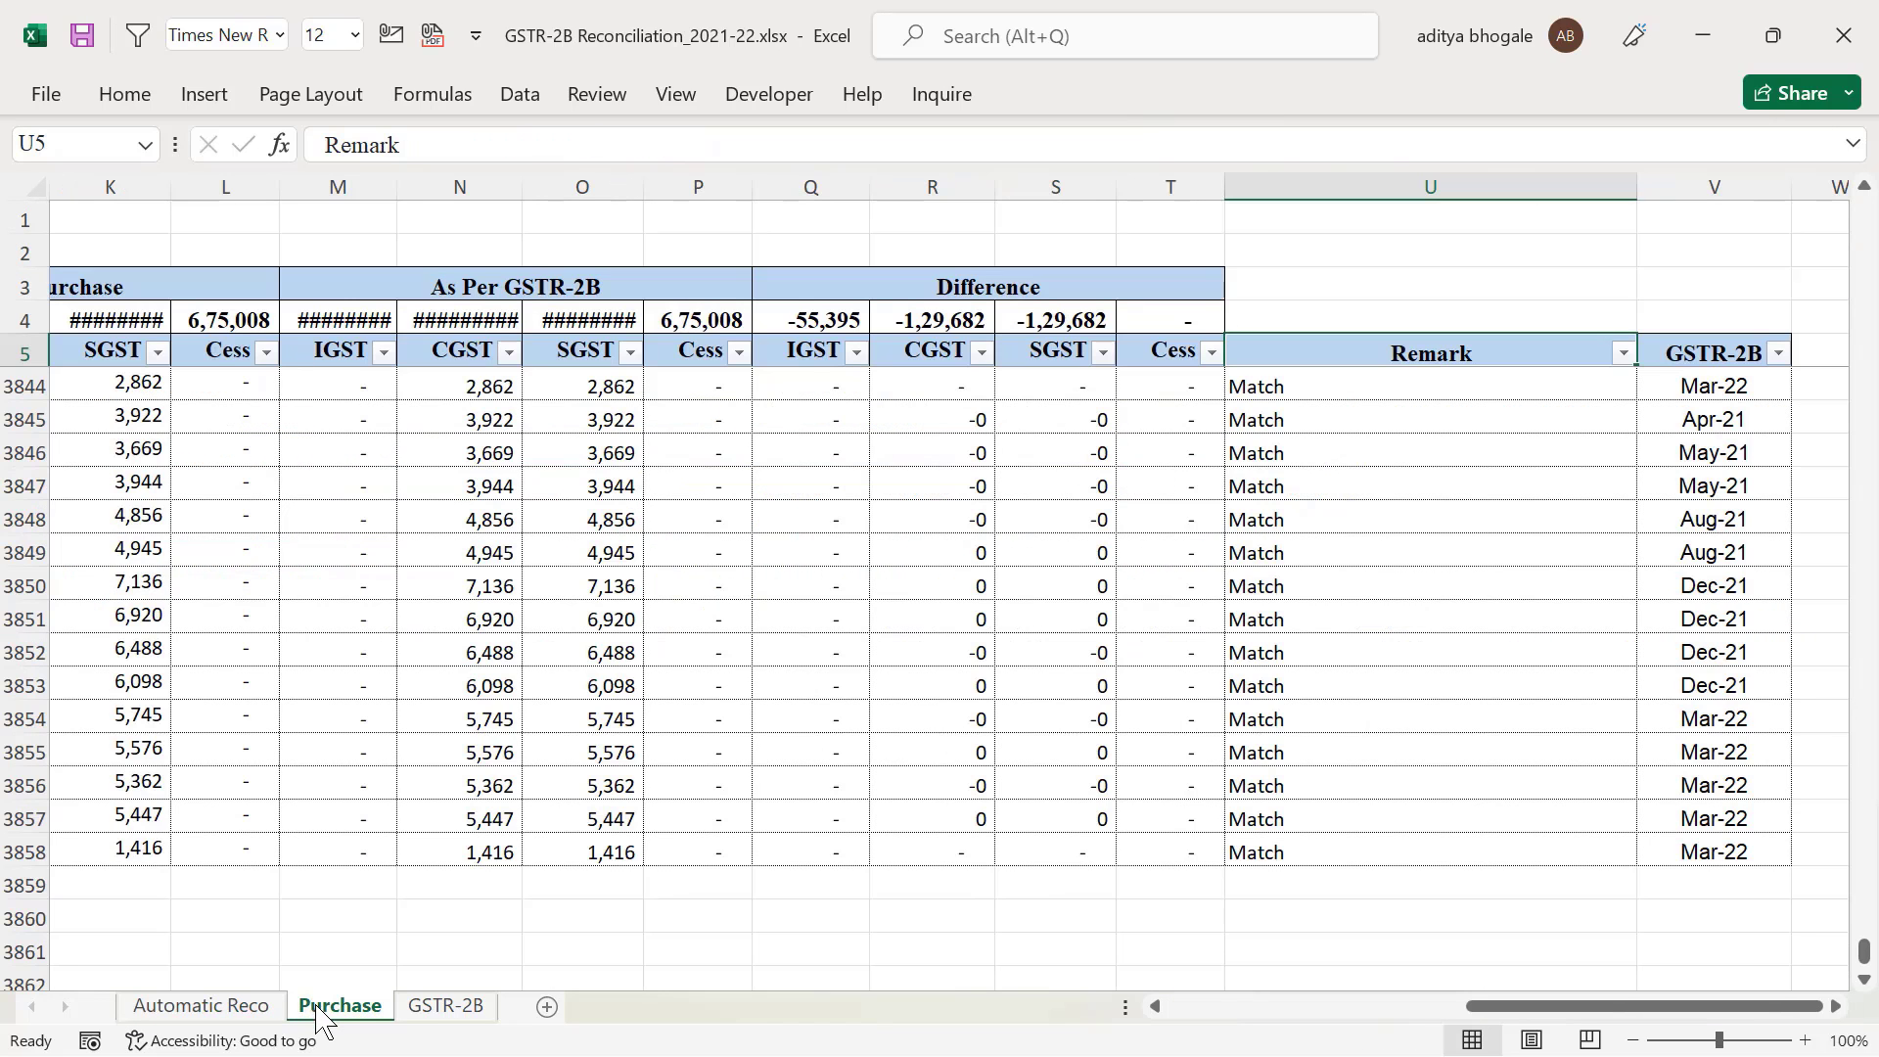
click(448, 983)
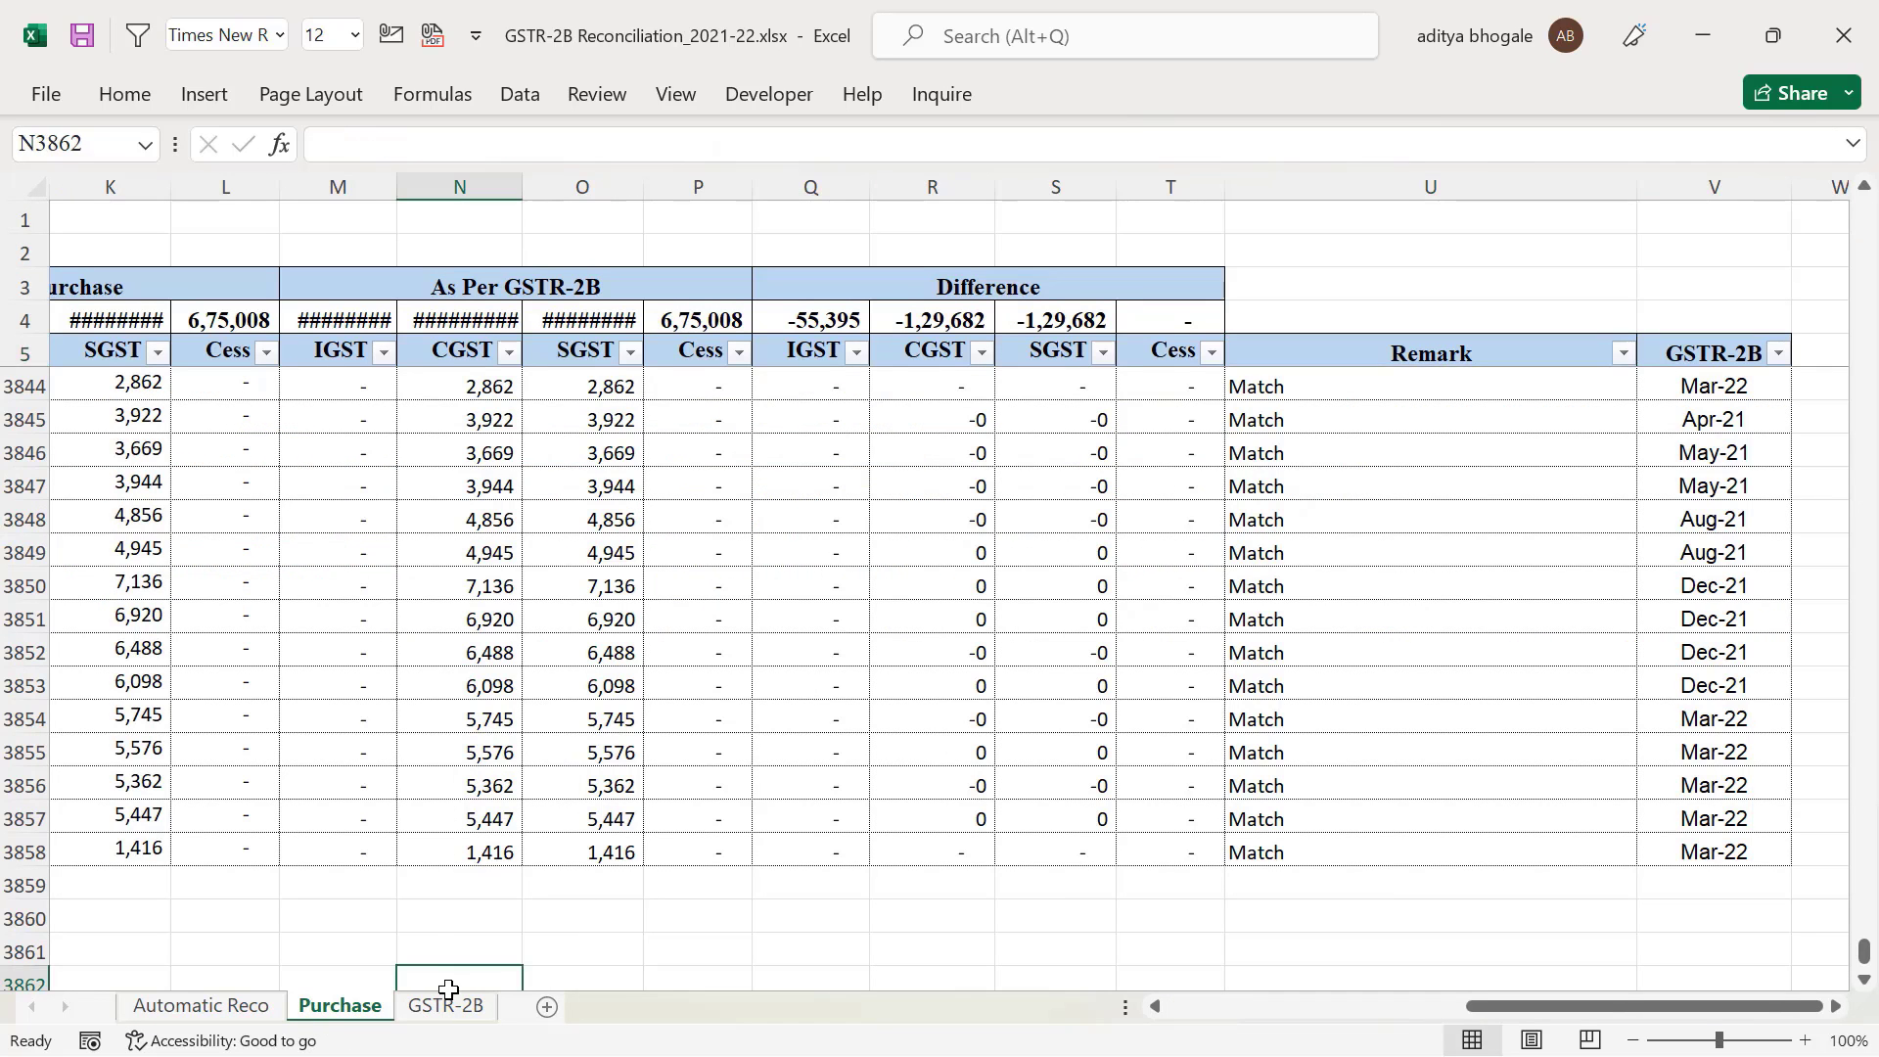
click(447, 1004)
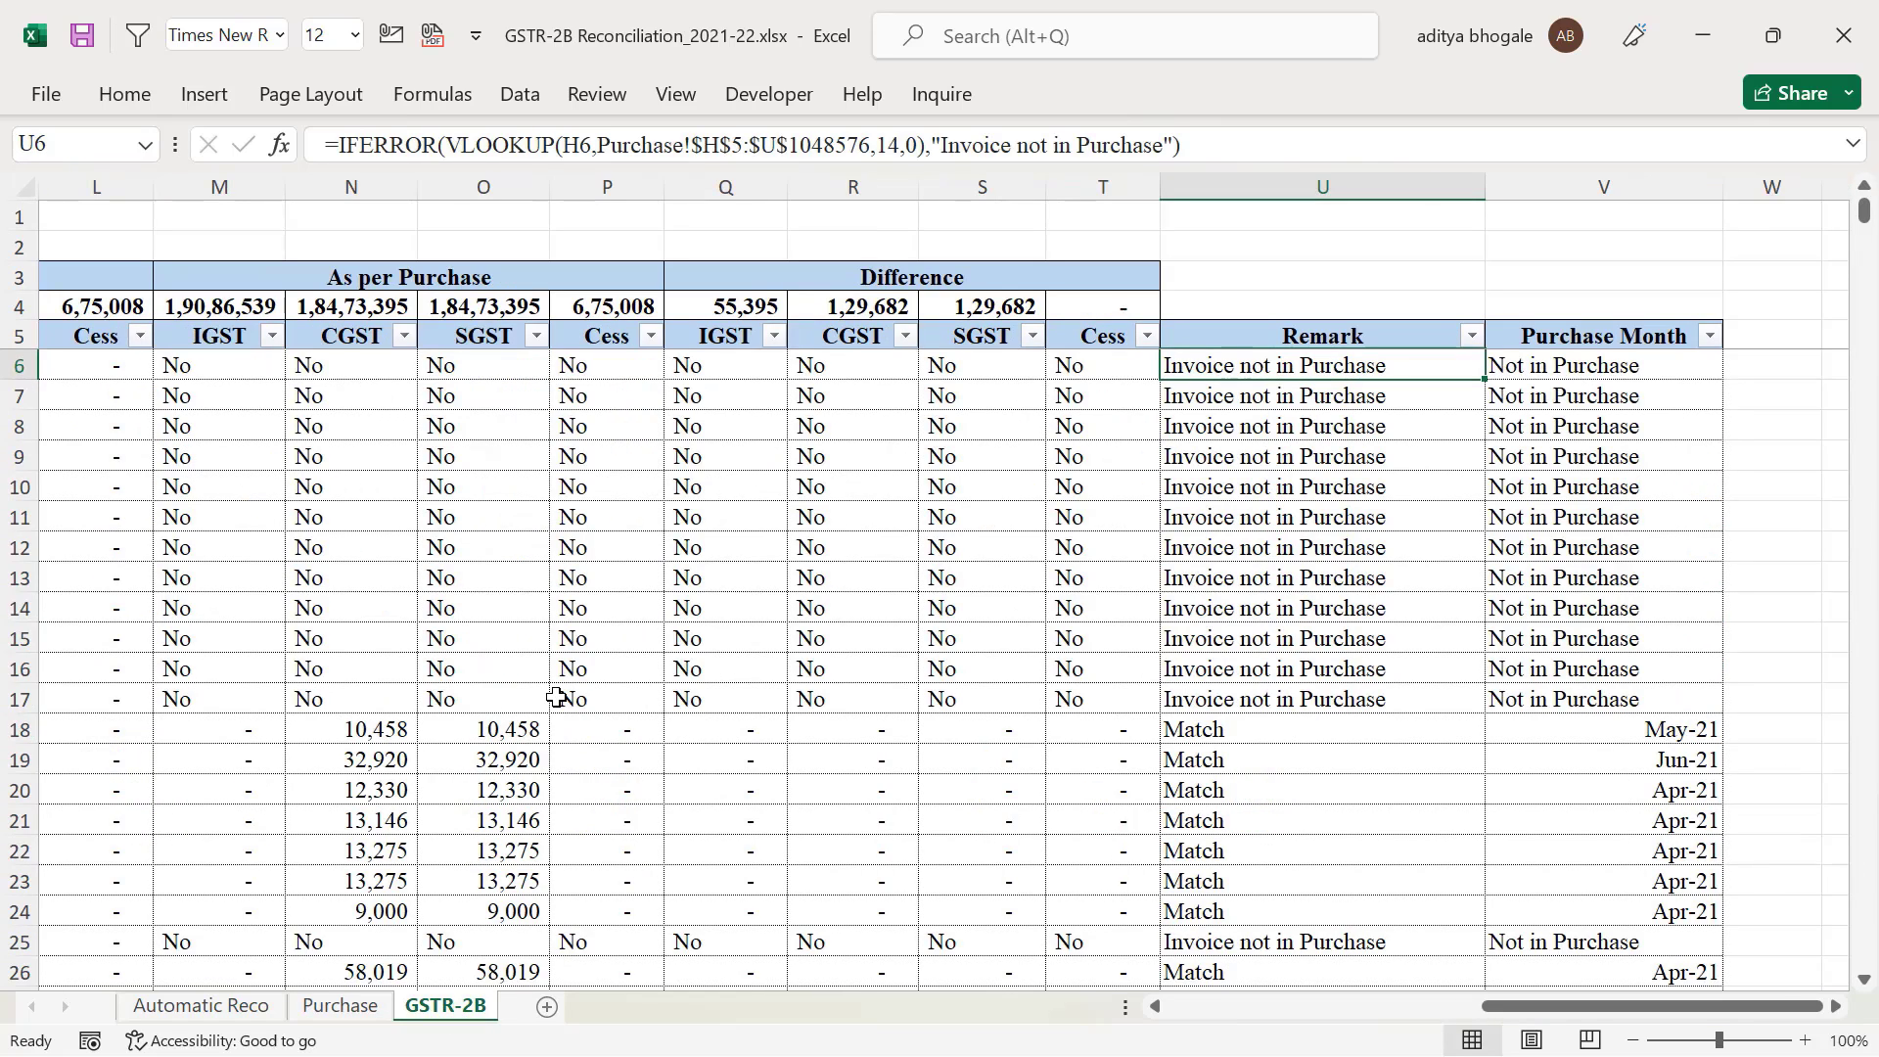
drag(954, 396, 1037, 468)
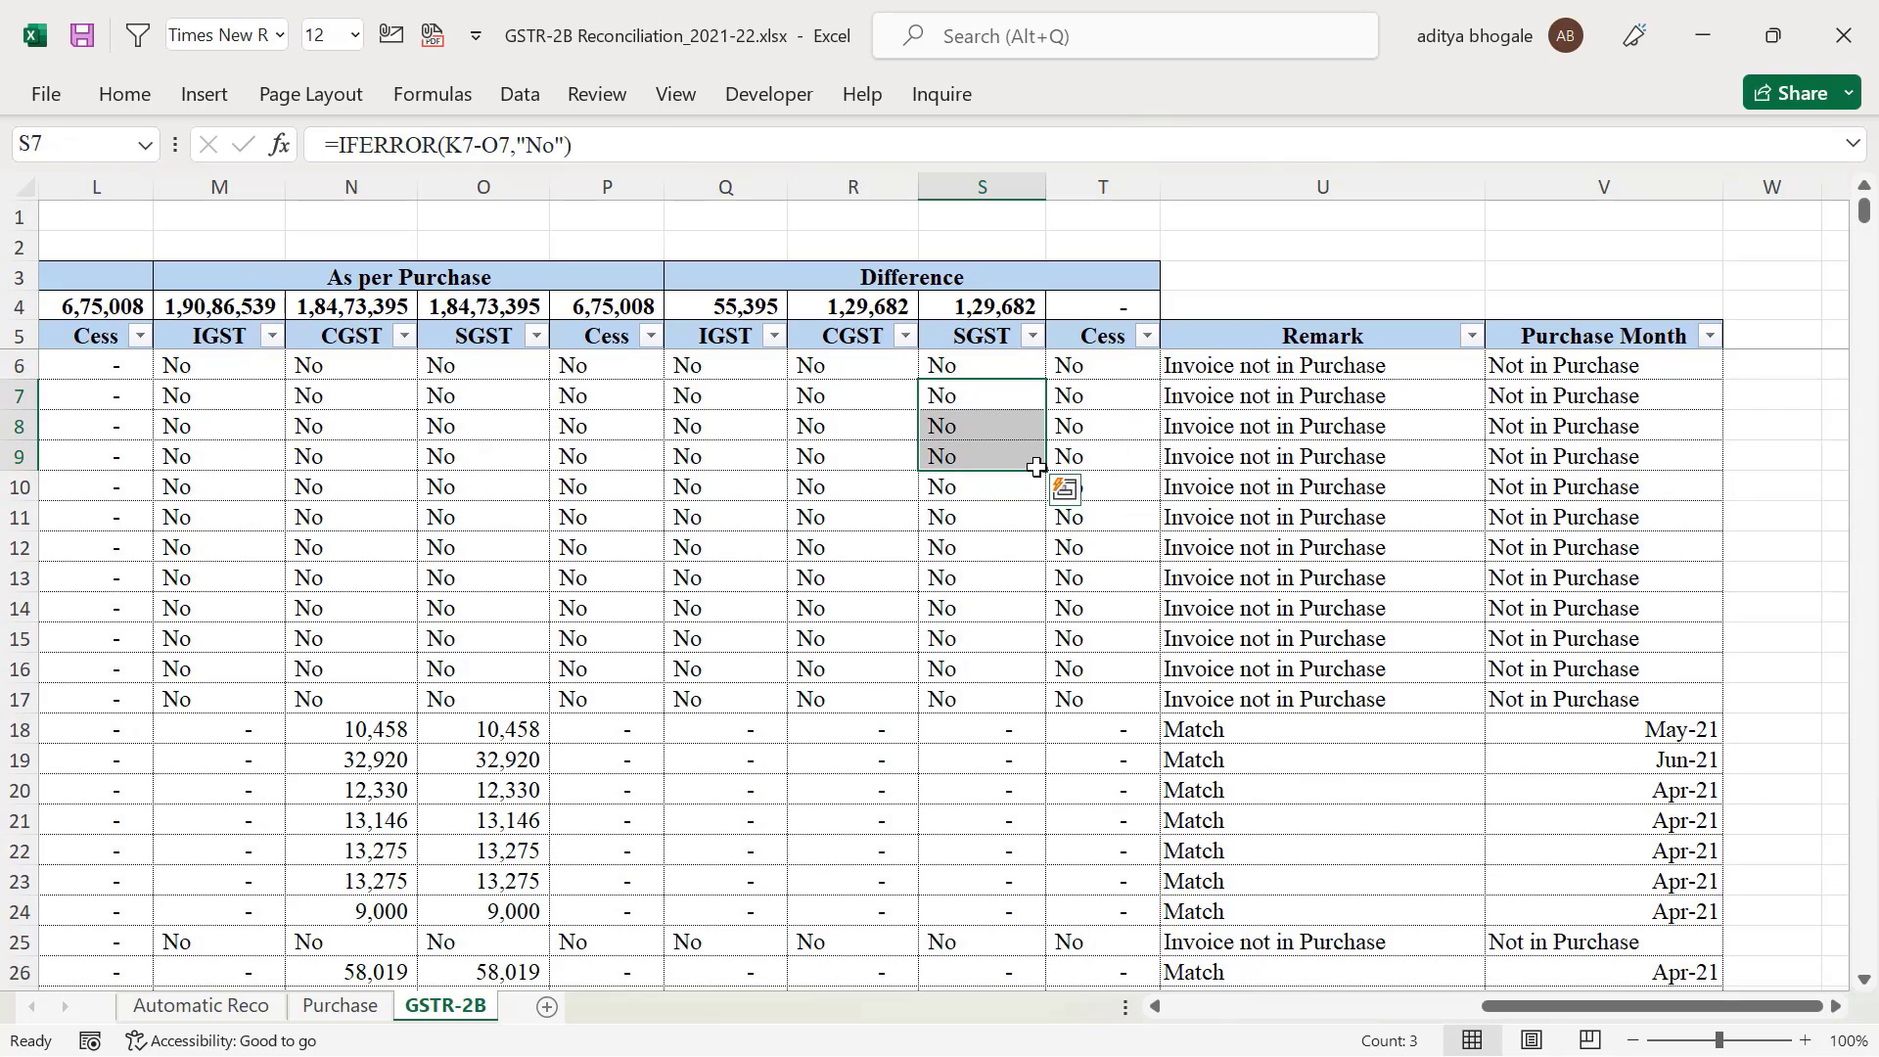
drag(832, 393, 839, 417)
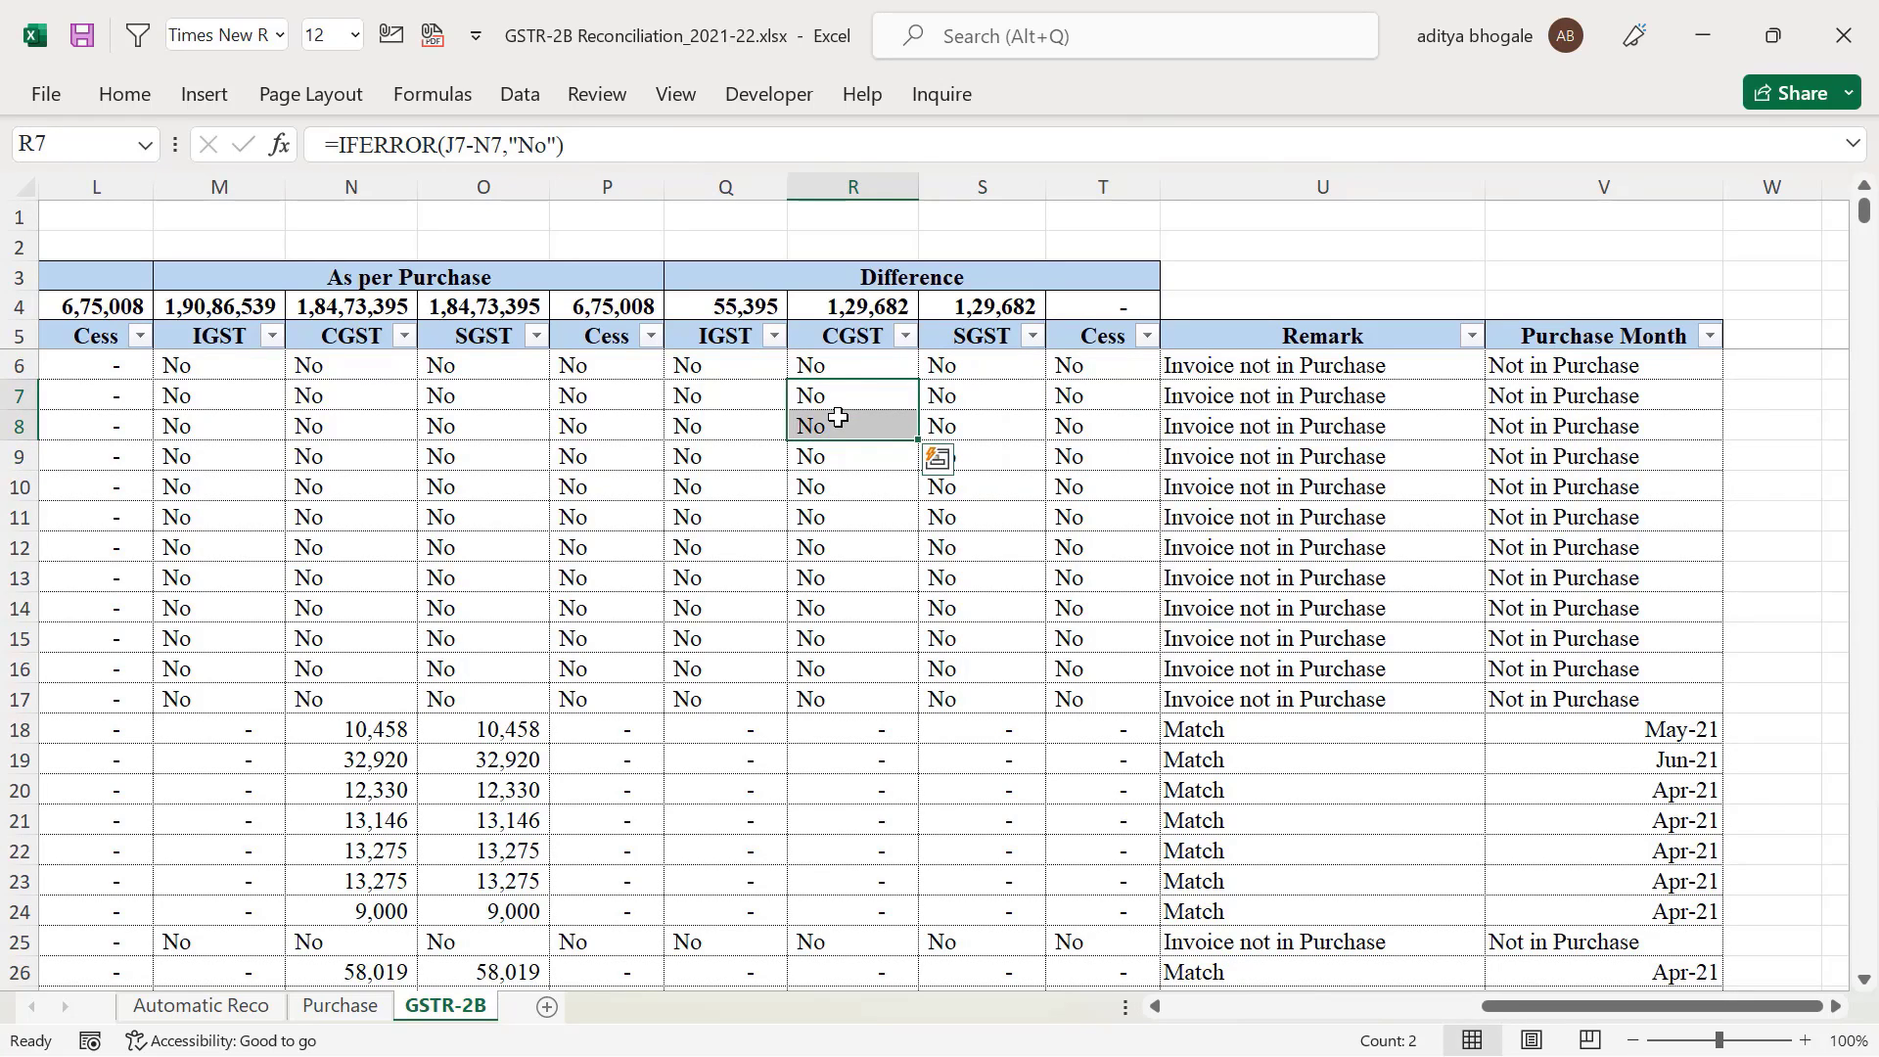
click(725, 456)
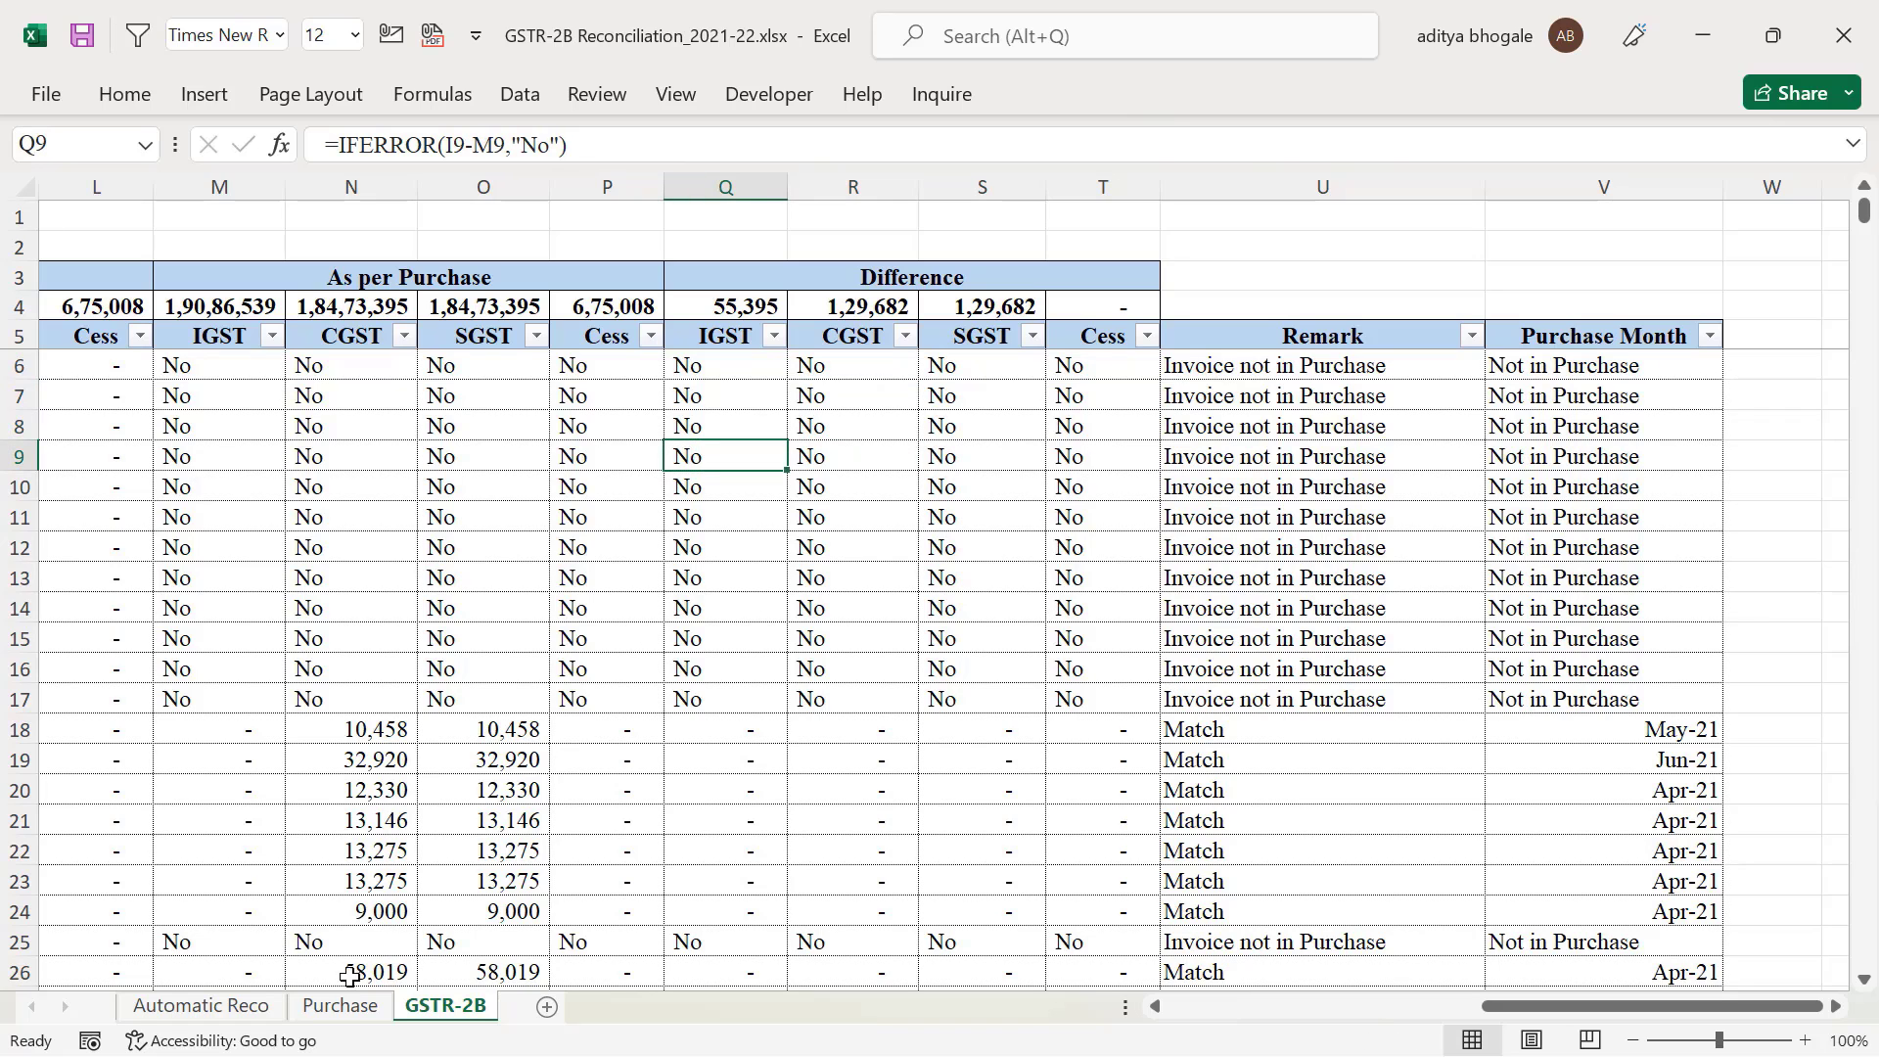
Examine the As Per Purchase tax columns and the Remark column on the Purchase sheet
click(342, 1006)
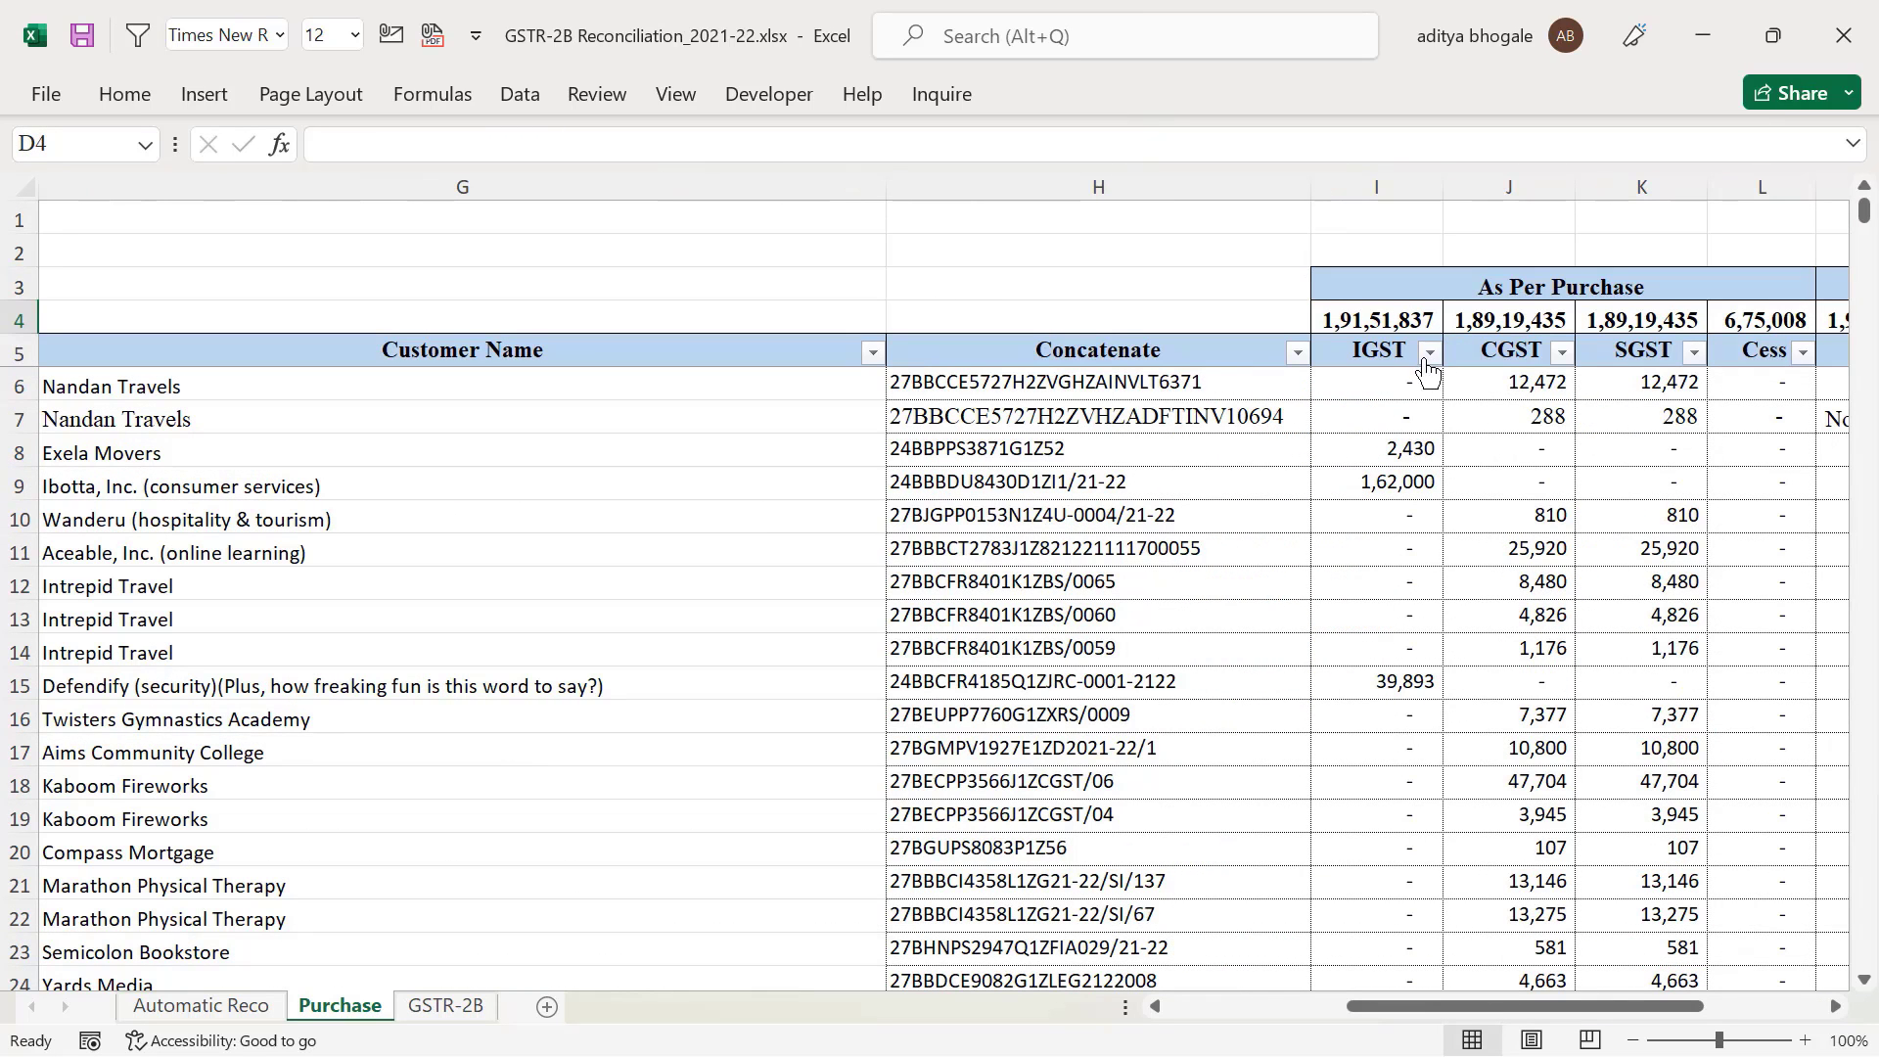
click(1391, 354)
drag(1533, 282, 1533, 352)
click(1388, 352)
click(1509, 353)
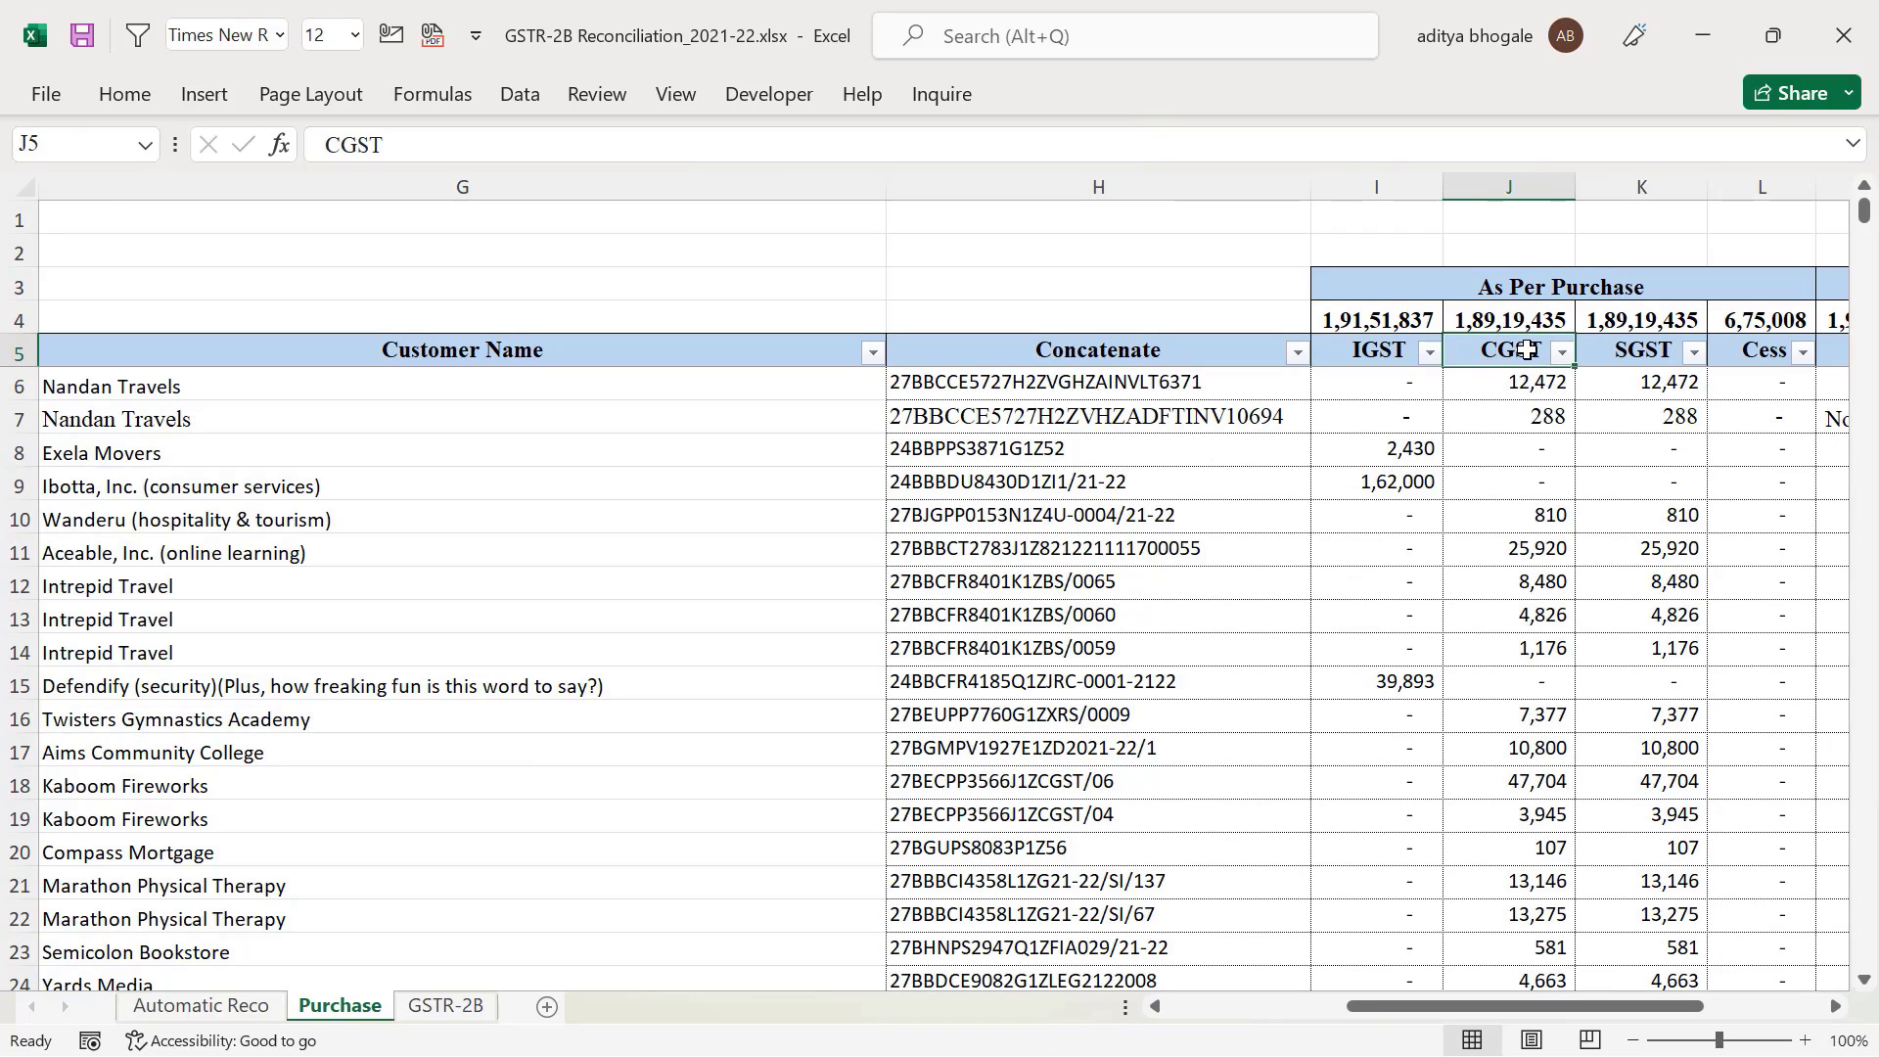
click(1630, 354)
click(1738, 350)
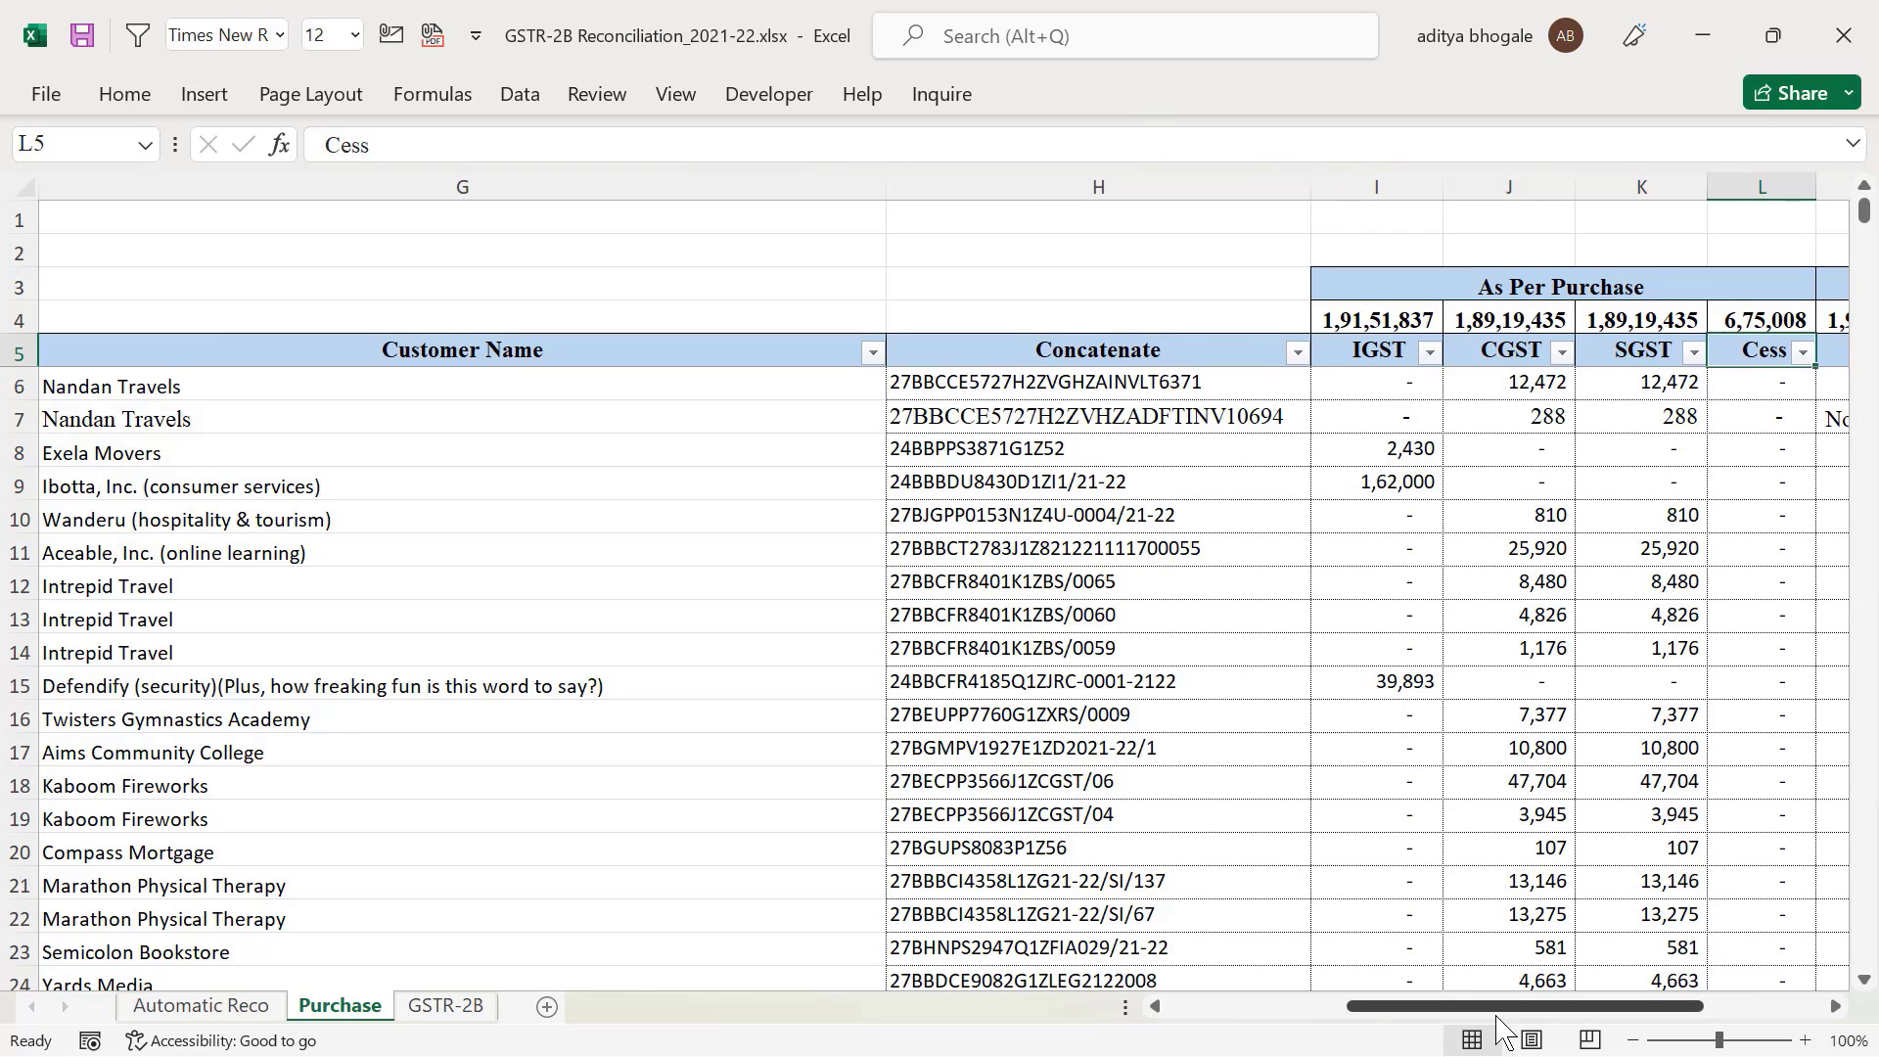
drag(1507, 1007, 1629, 1023)
drag(1411, 355, 1413, 460)
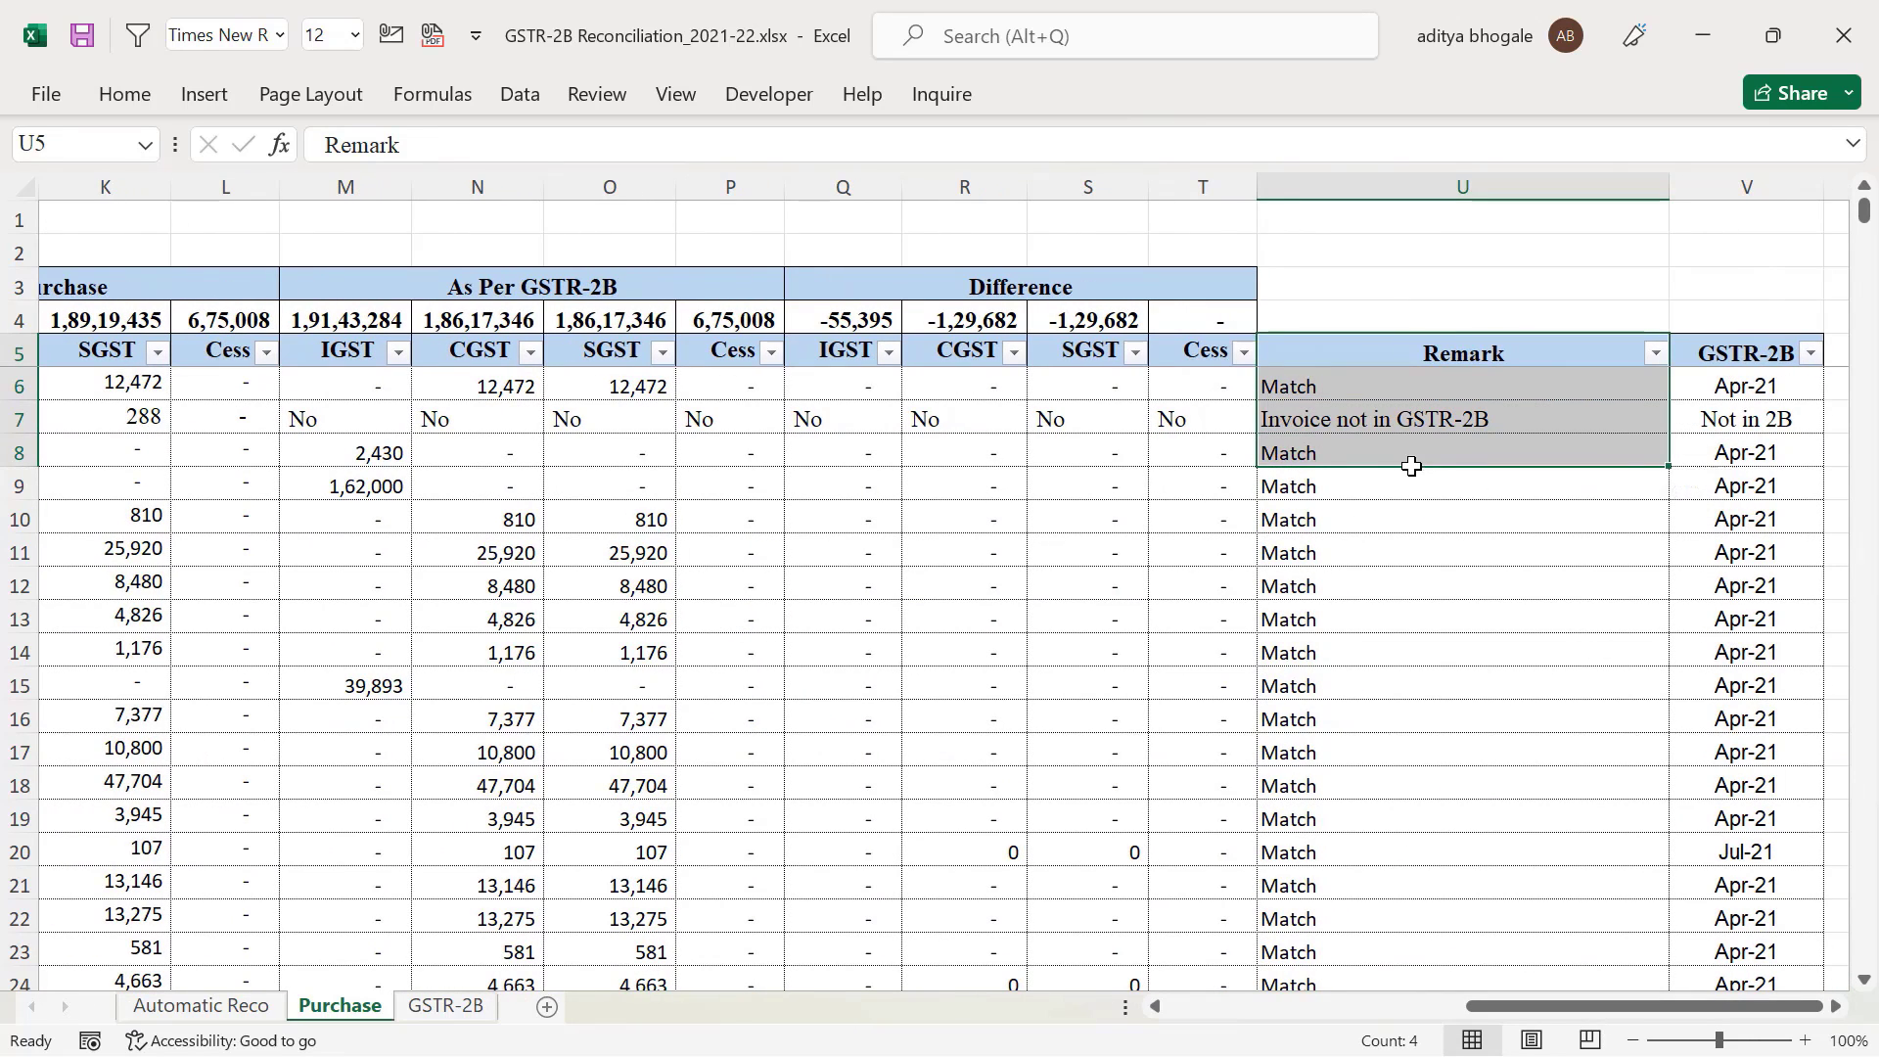
Copy the Purchase sheet's data from the first IGST column through the Remark column, headers included, range I5:U3858
click(1379, 348)
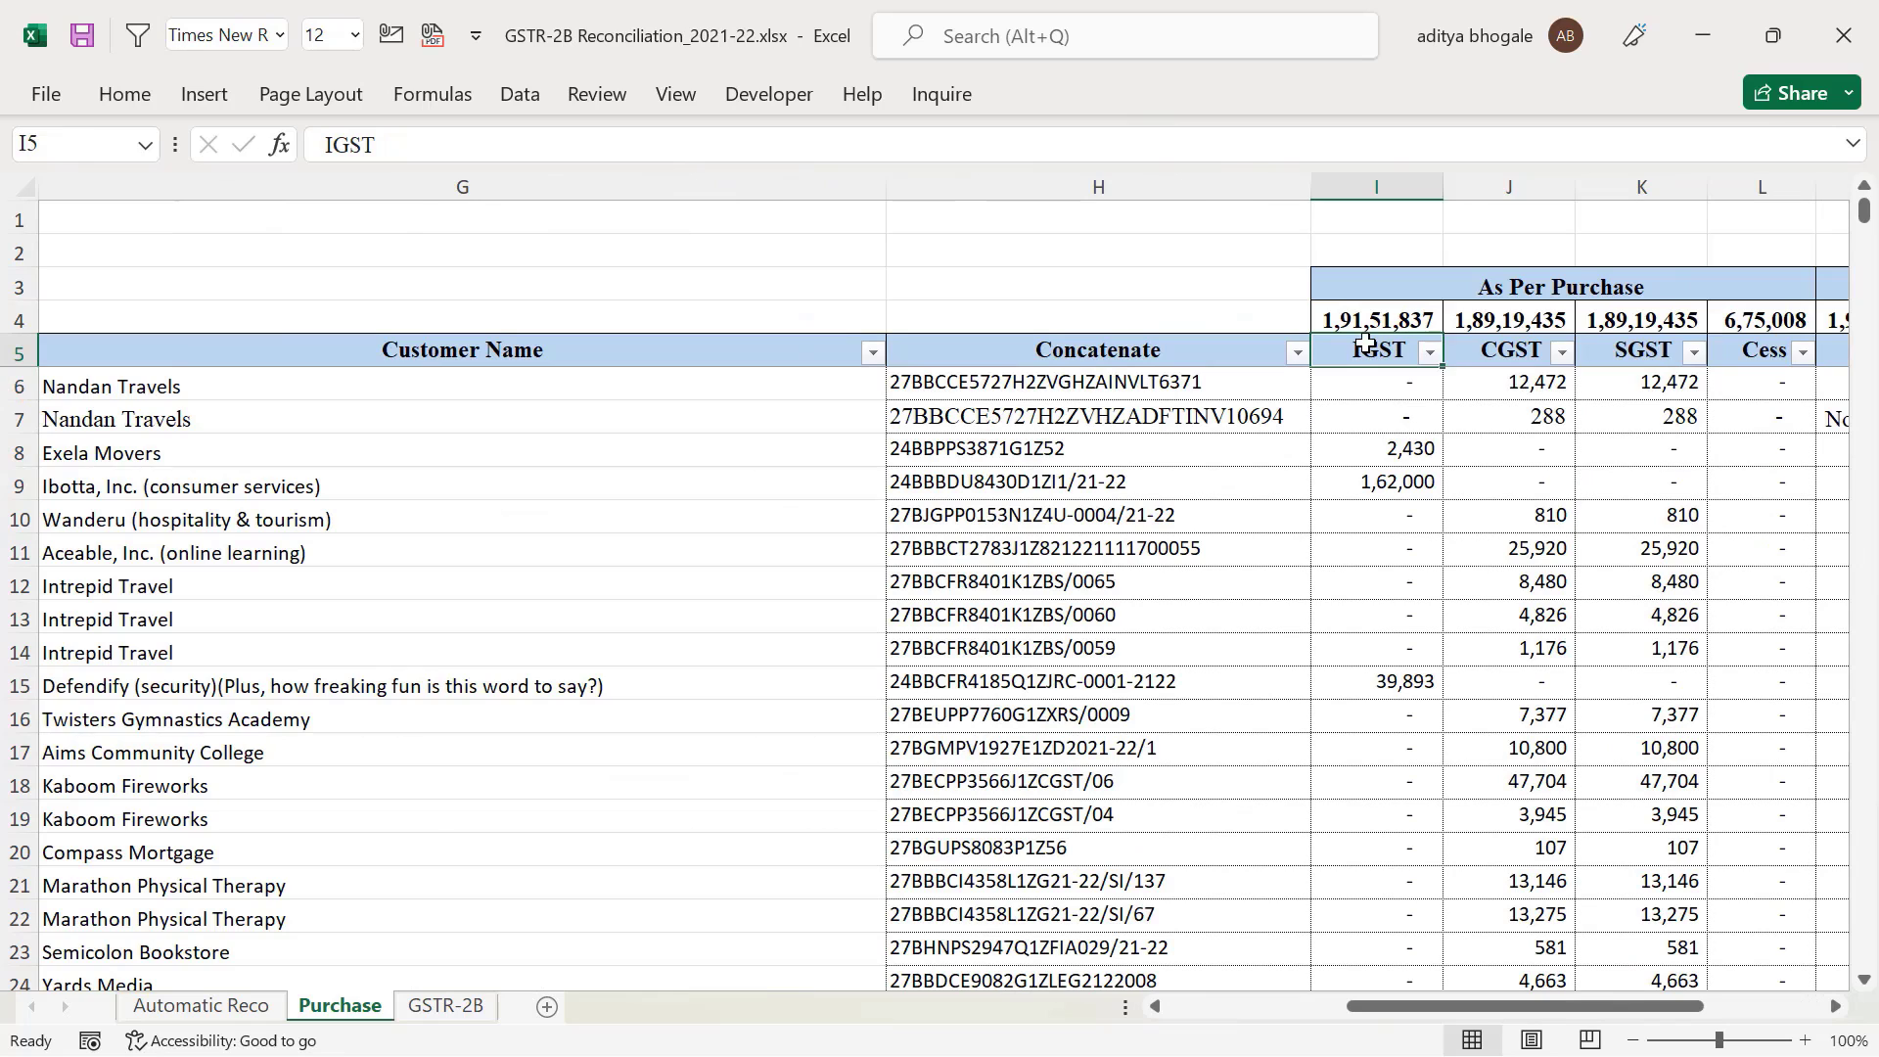
drag(1365, 340, 1595, 392)
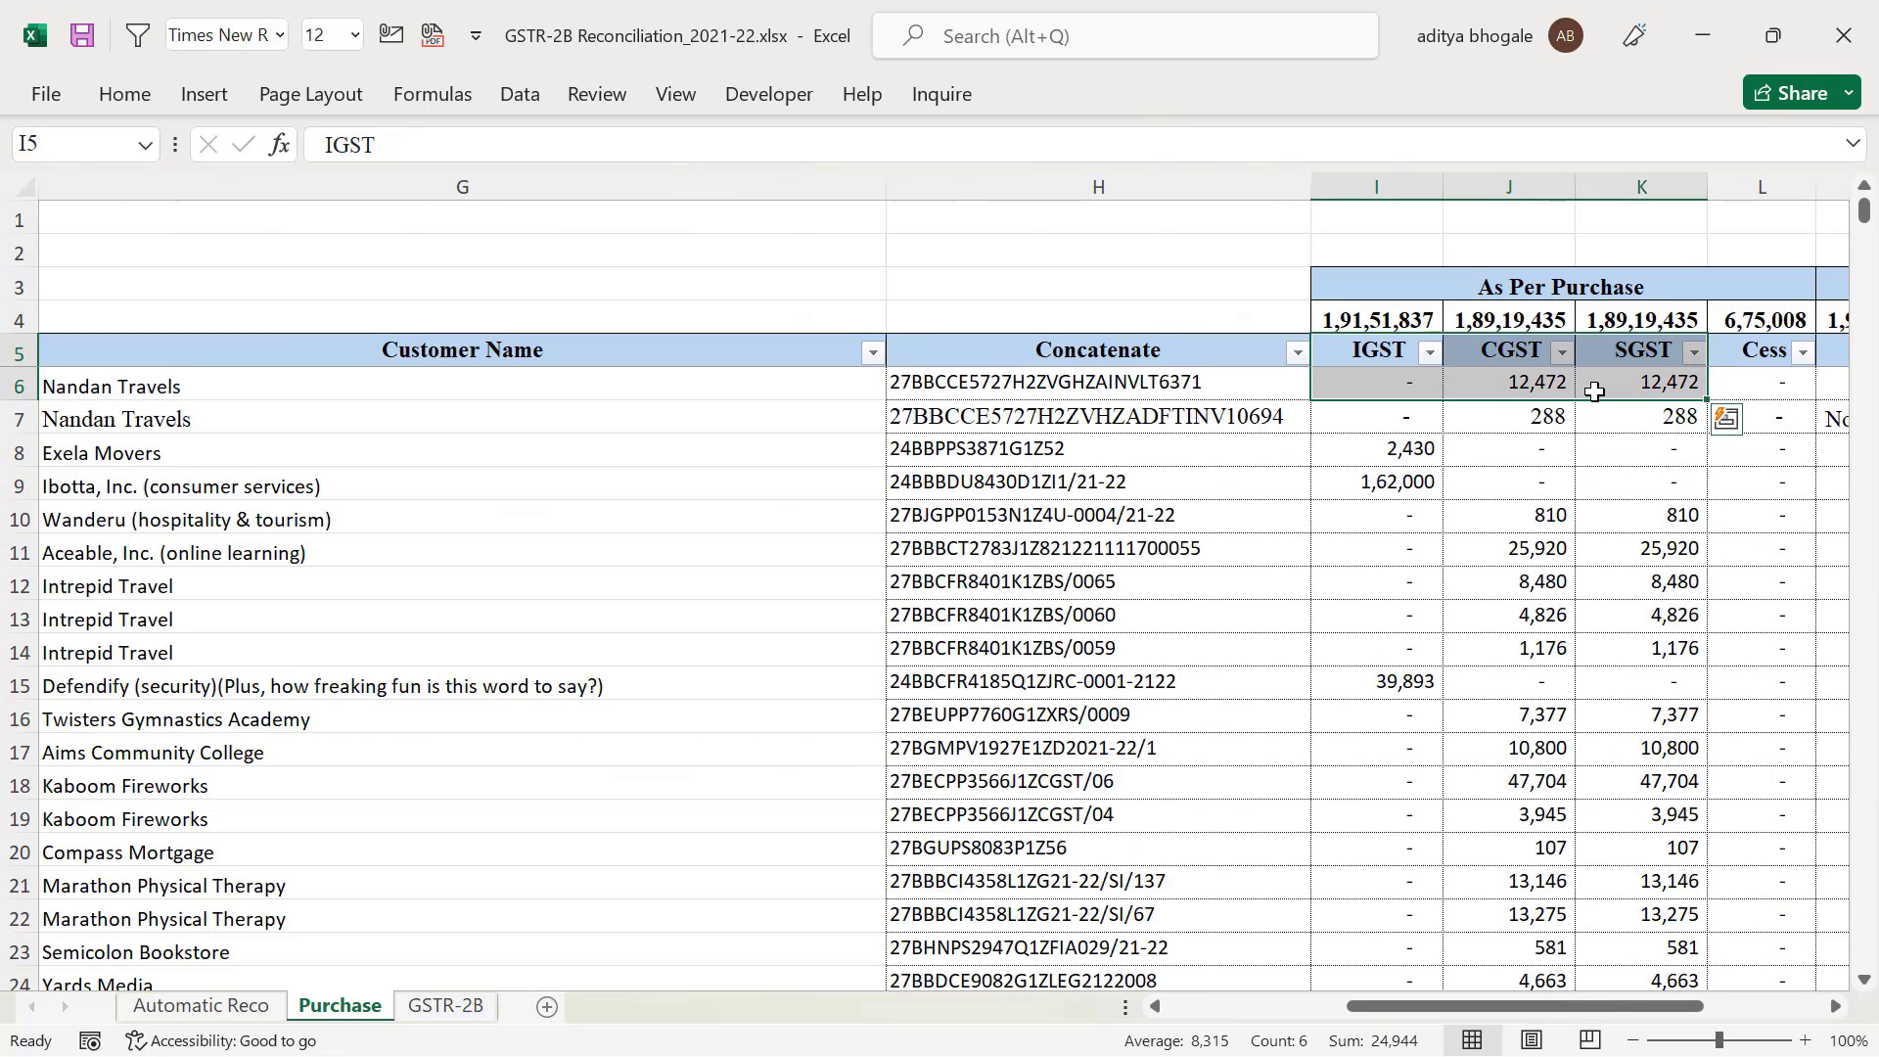
key(ctrl+shift+Right)
key(shift+Left)
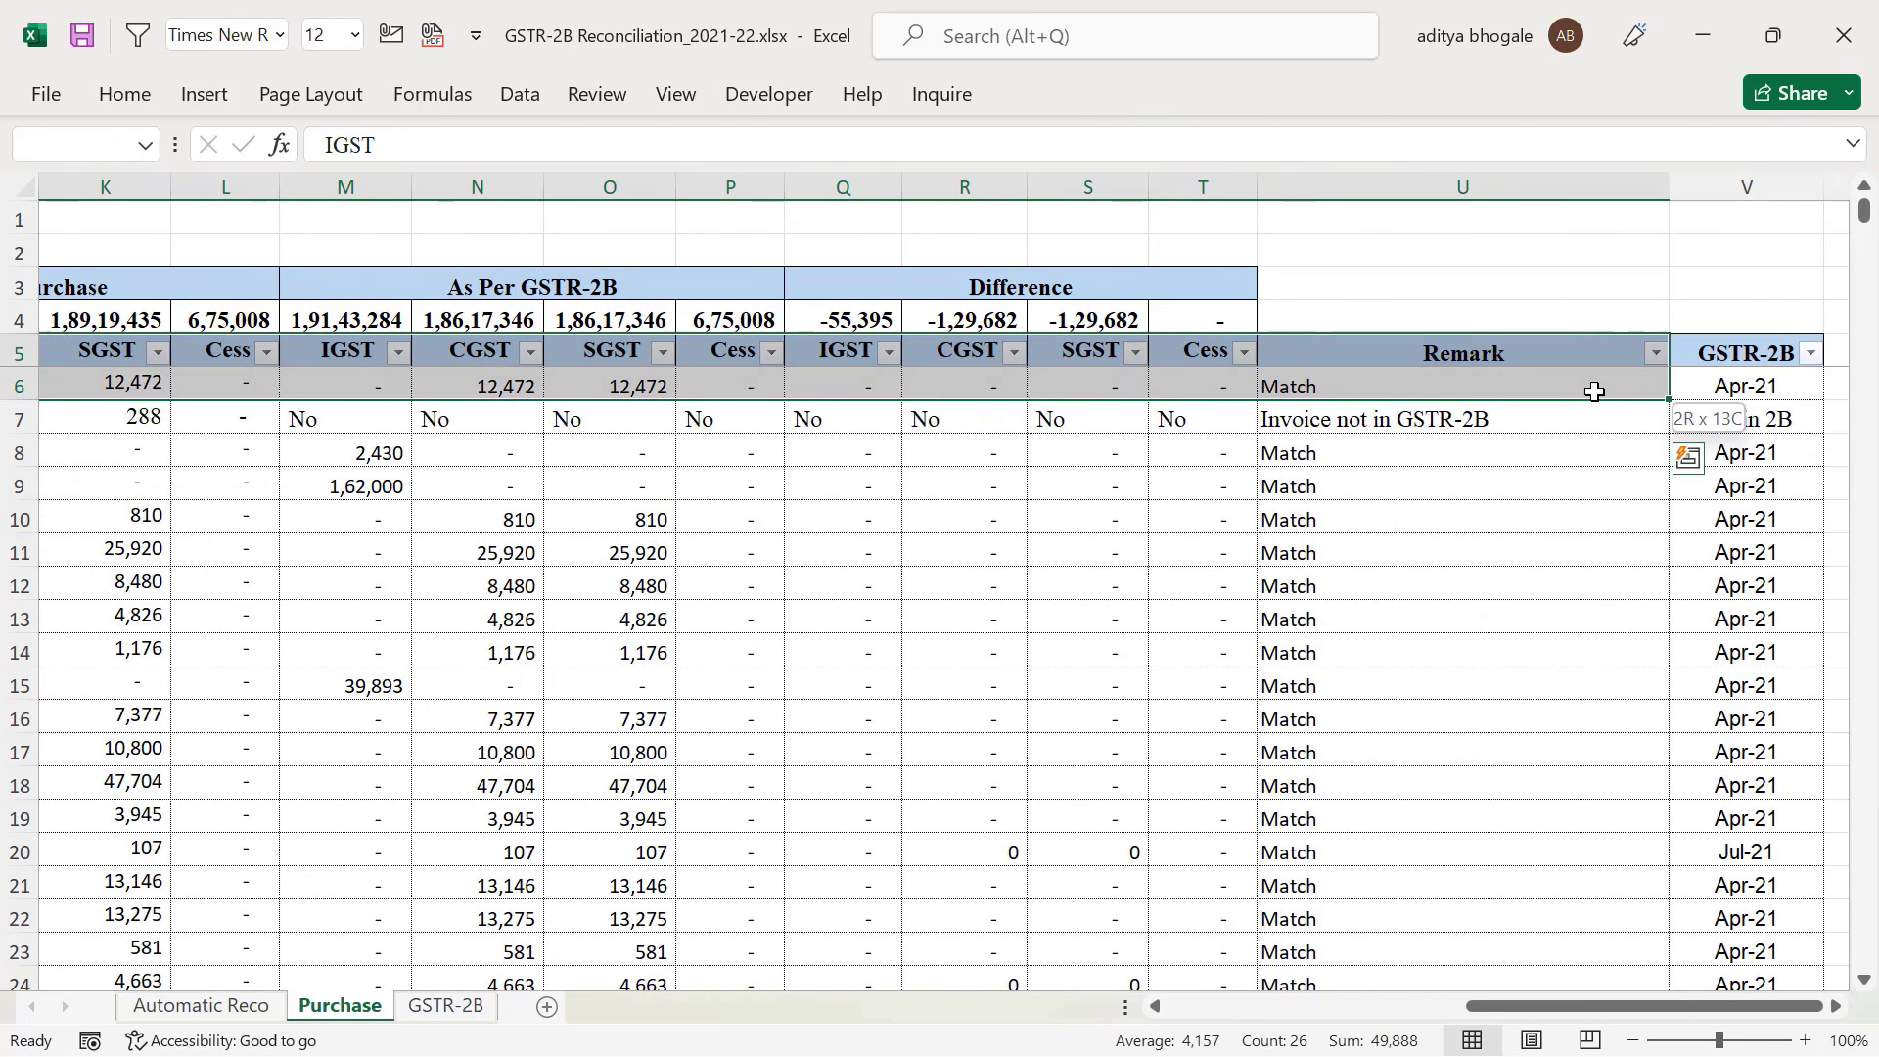
key(ctrl+shift+Down)
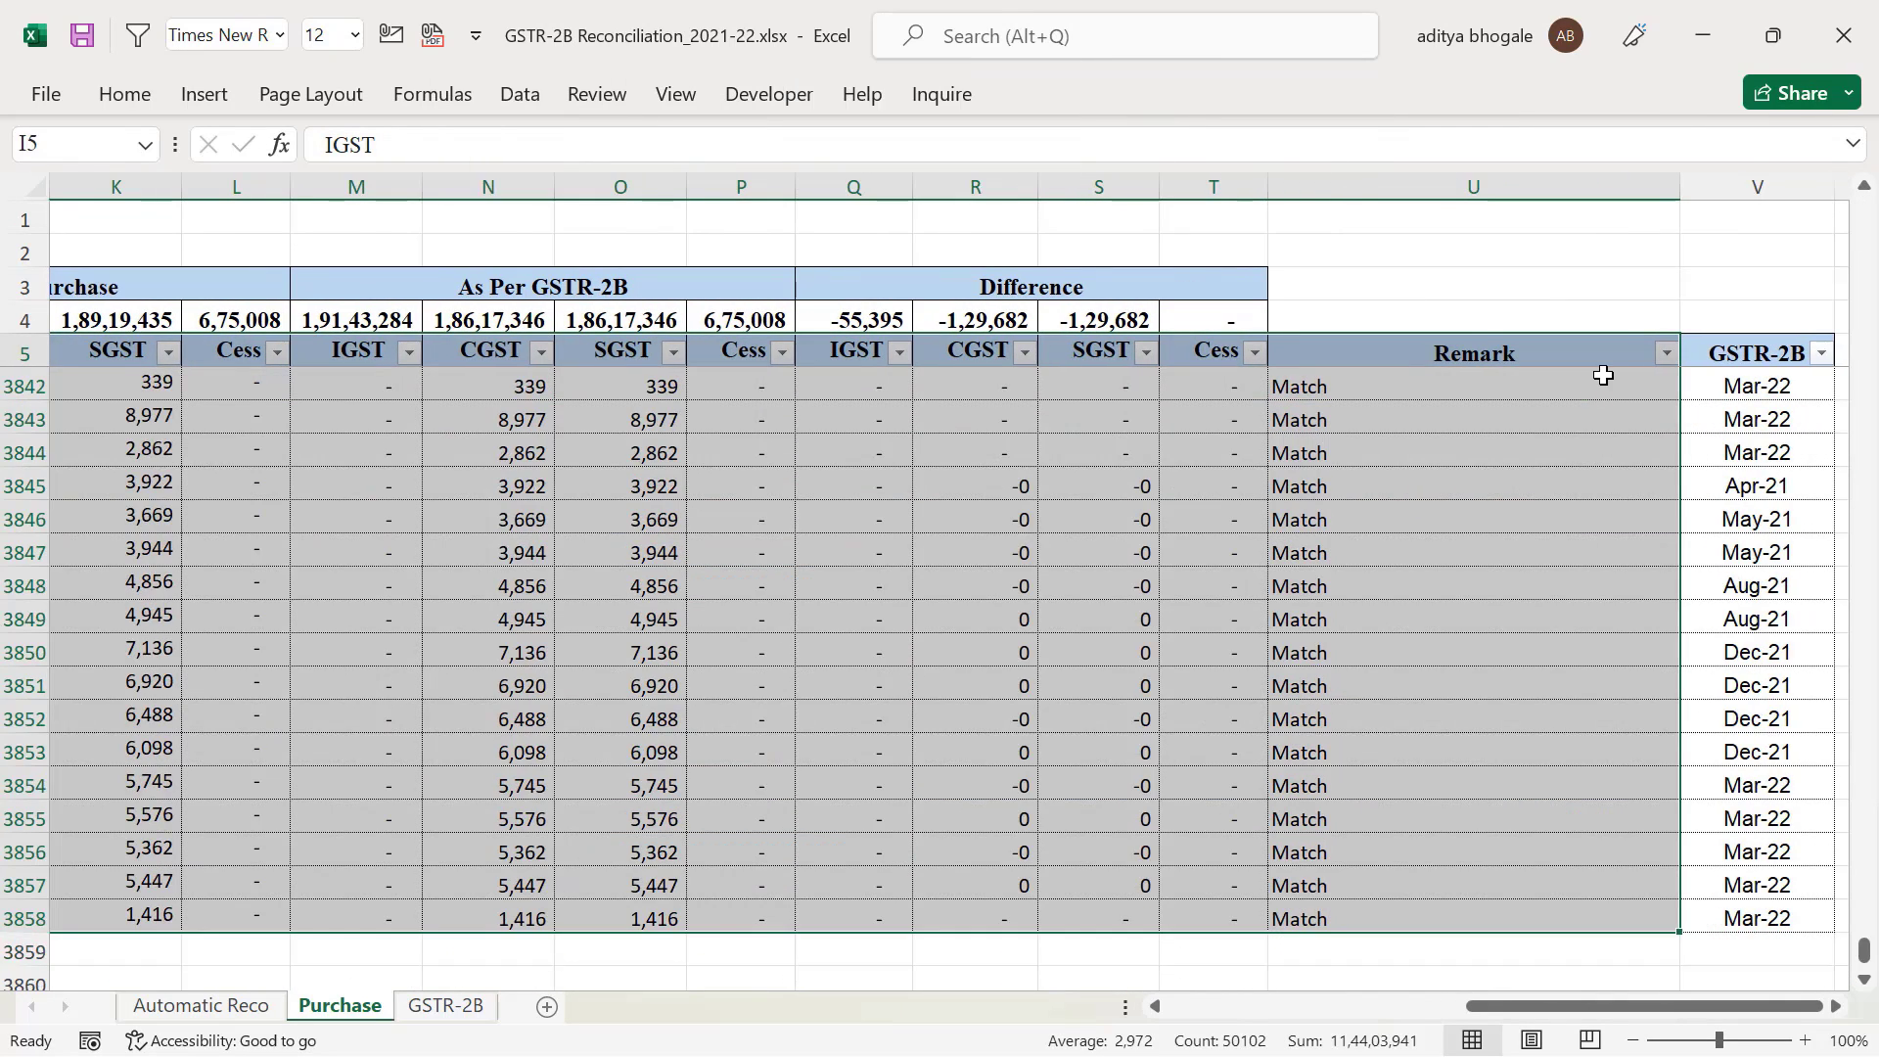
key(ctrl+c)
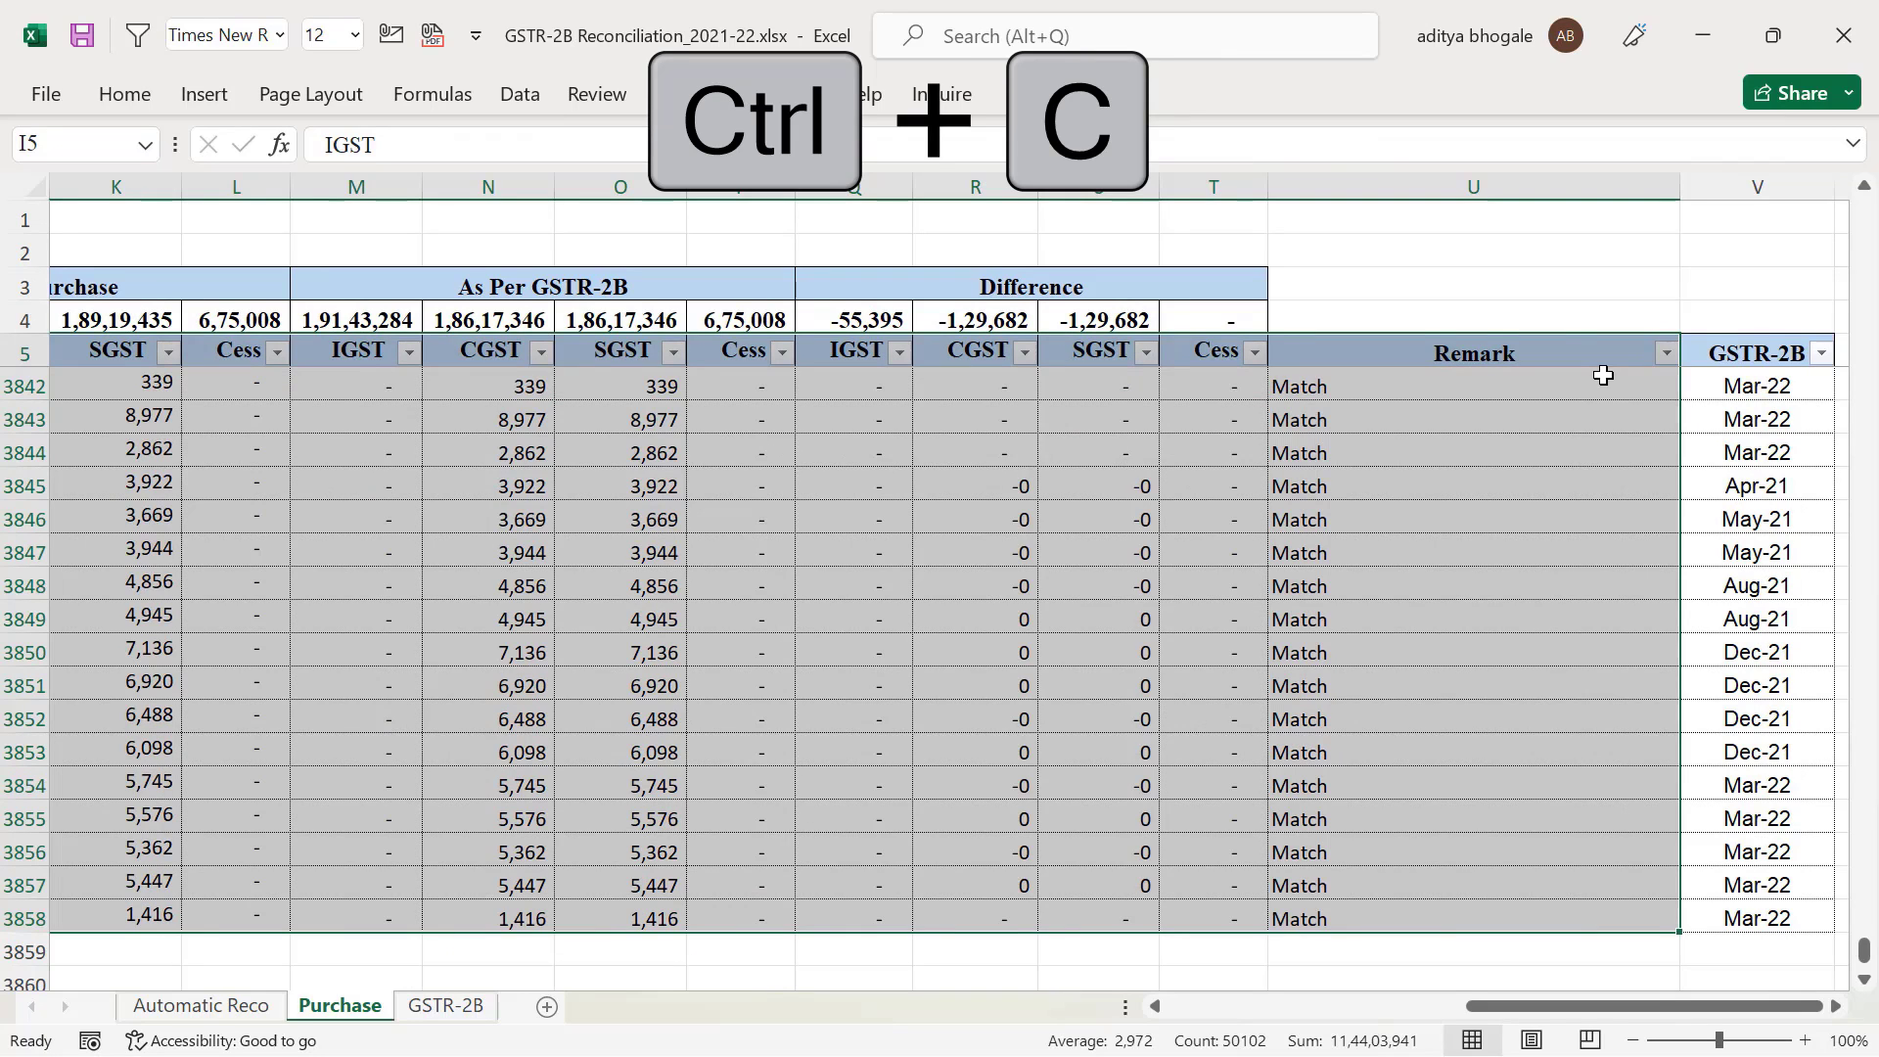
Create a new workbook and paste the copied purchase data at B3, converting it to values only
key(ctrl+n)
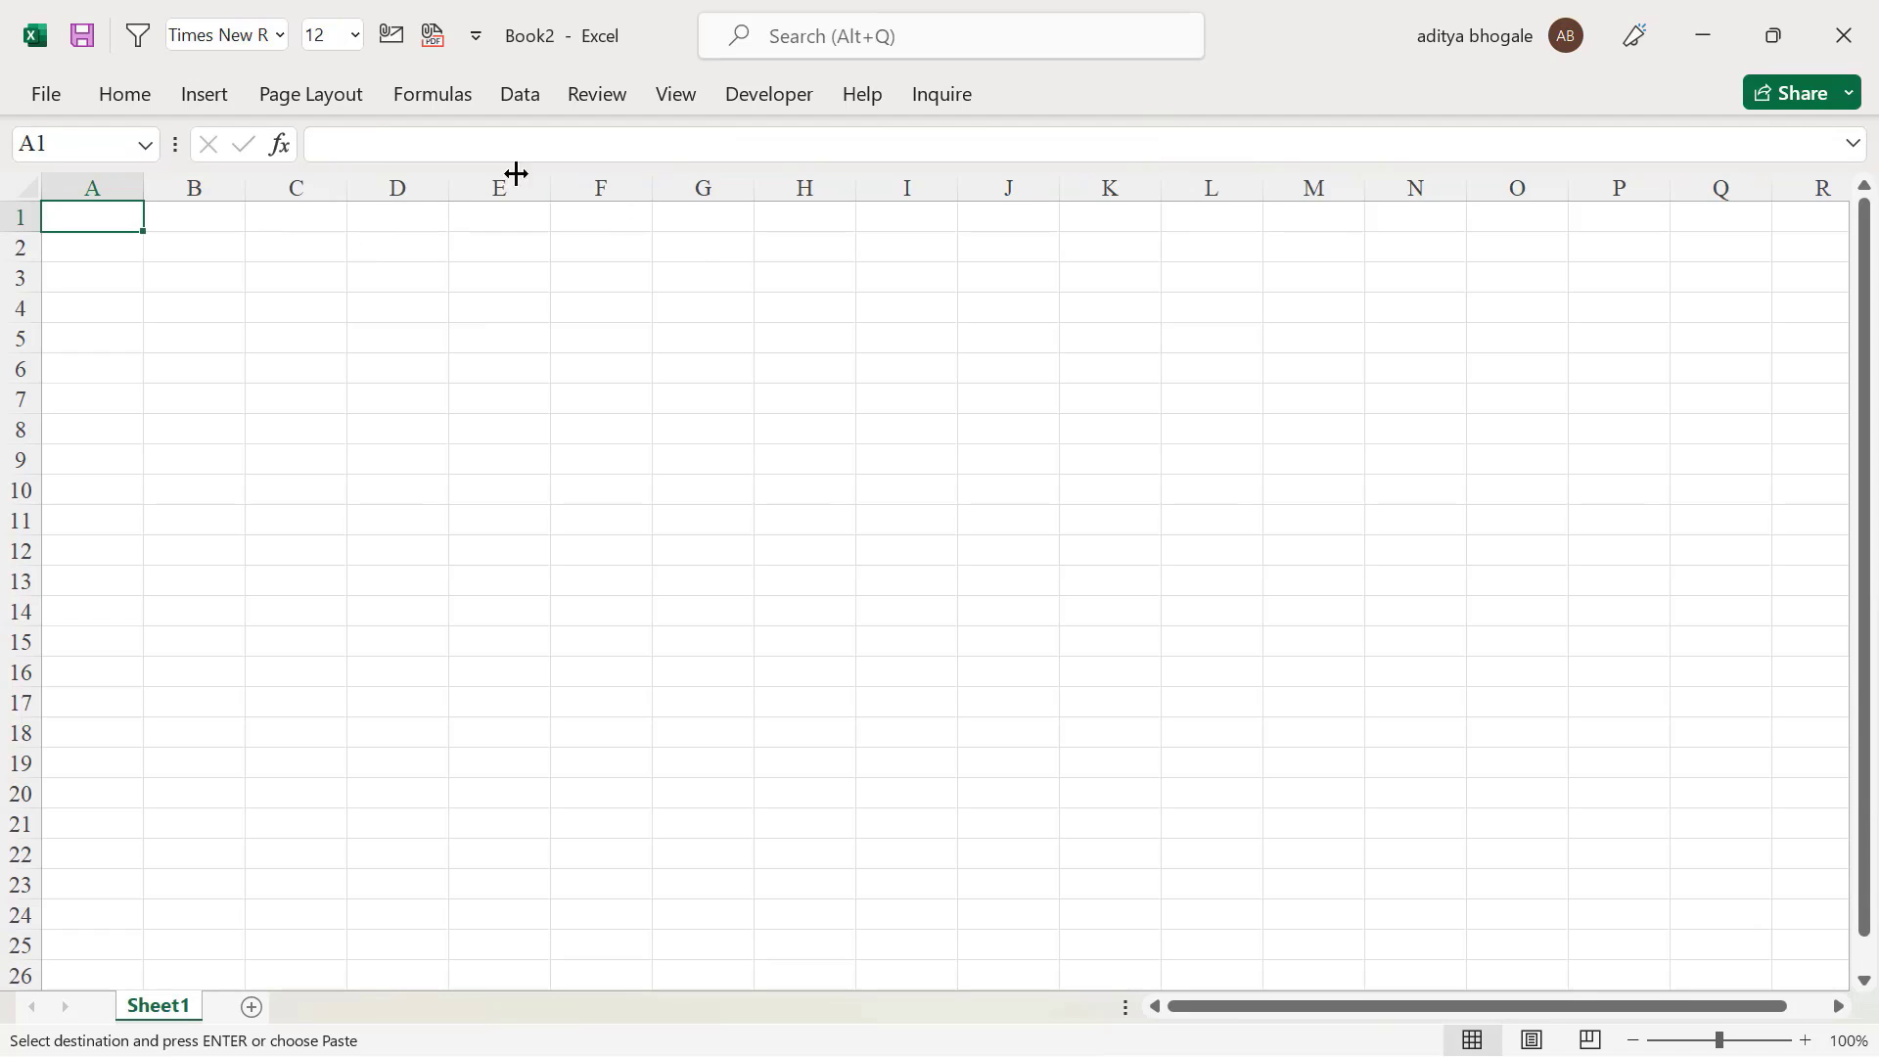
click(180, 279)
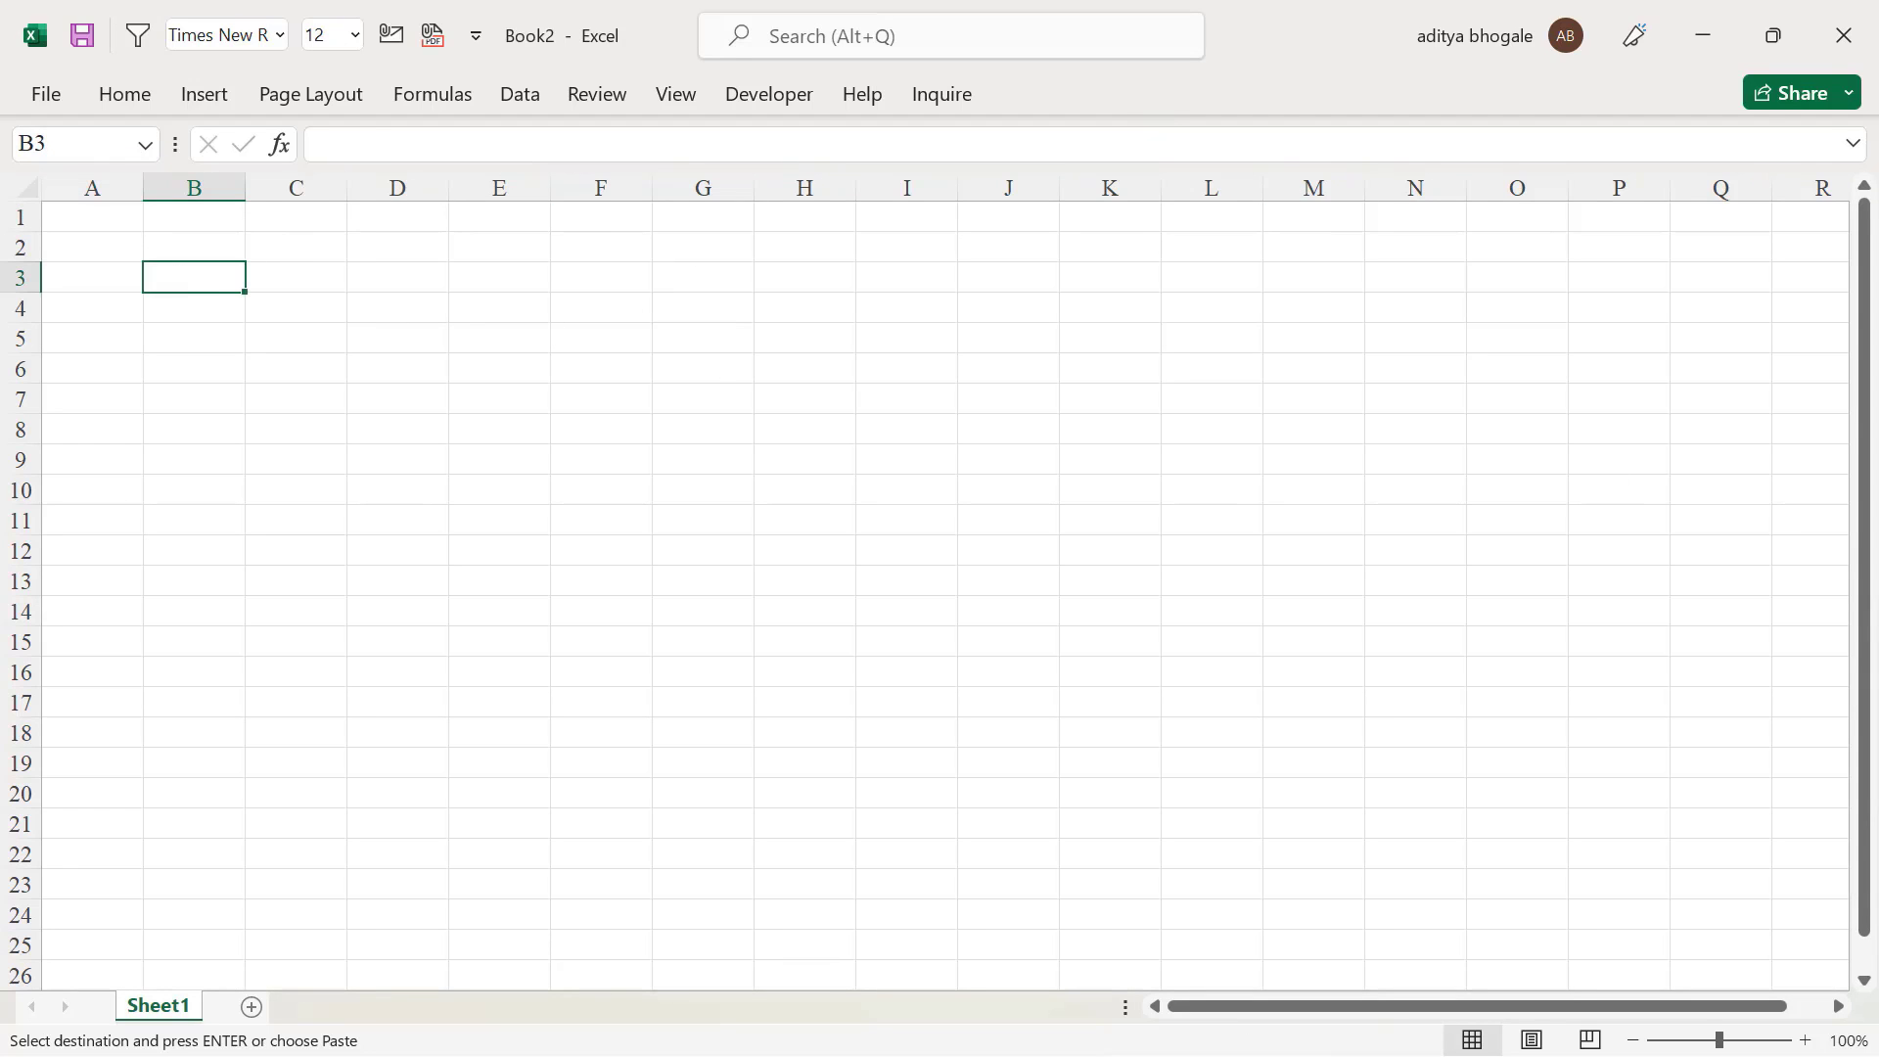
key(ctrl+v)
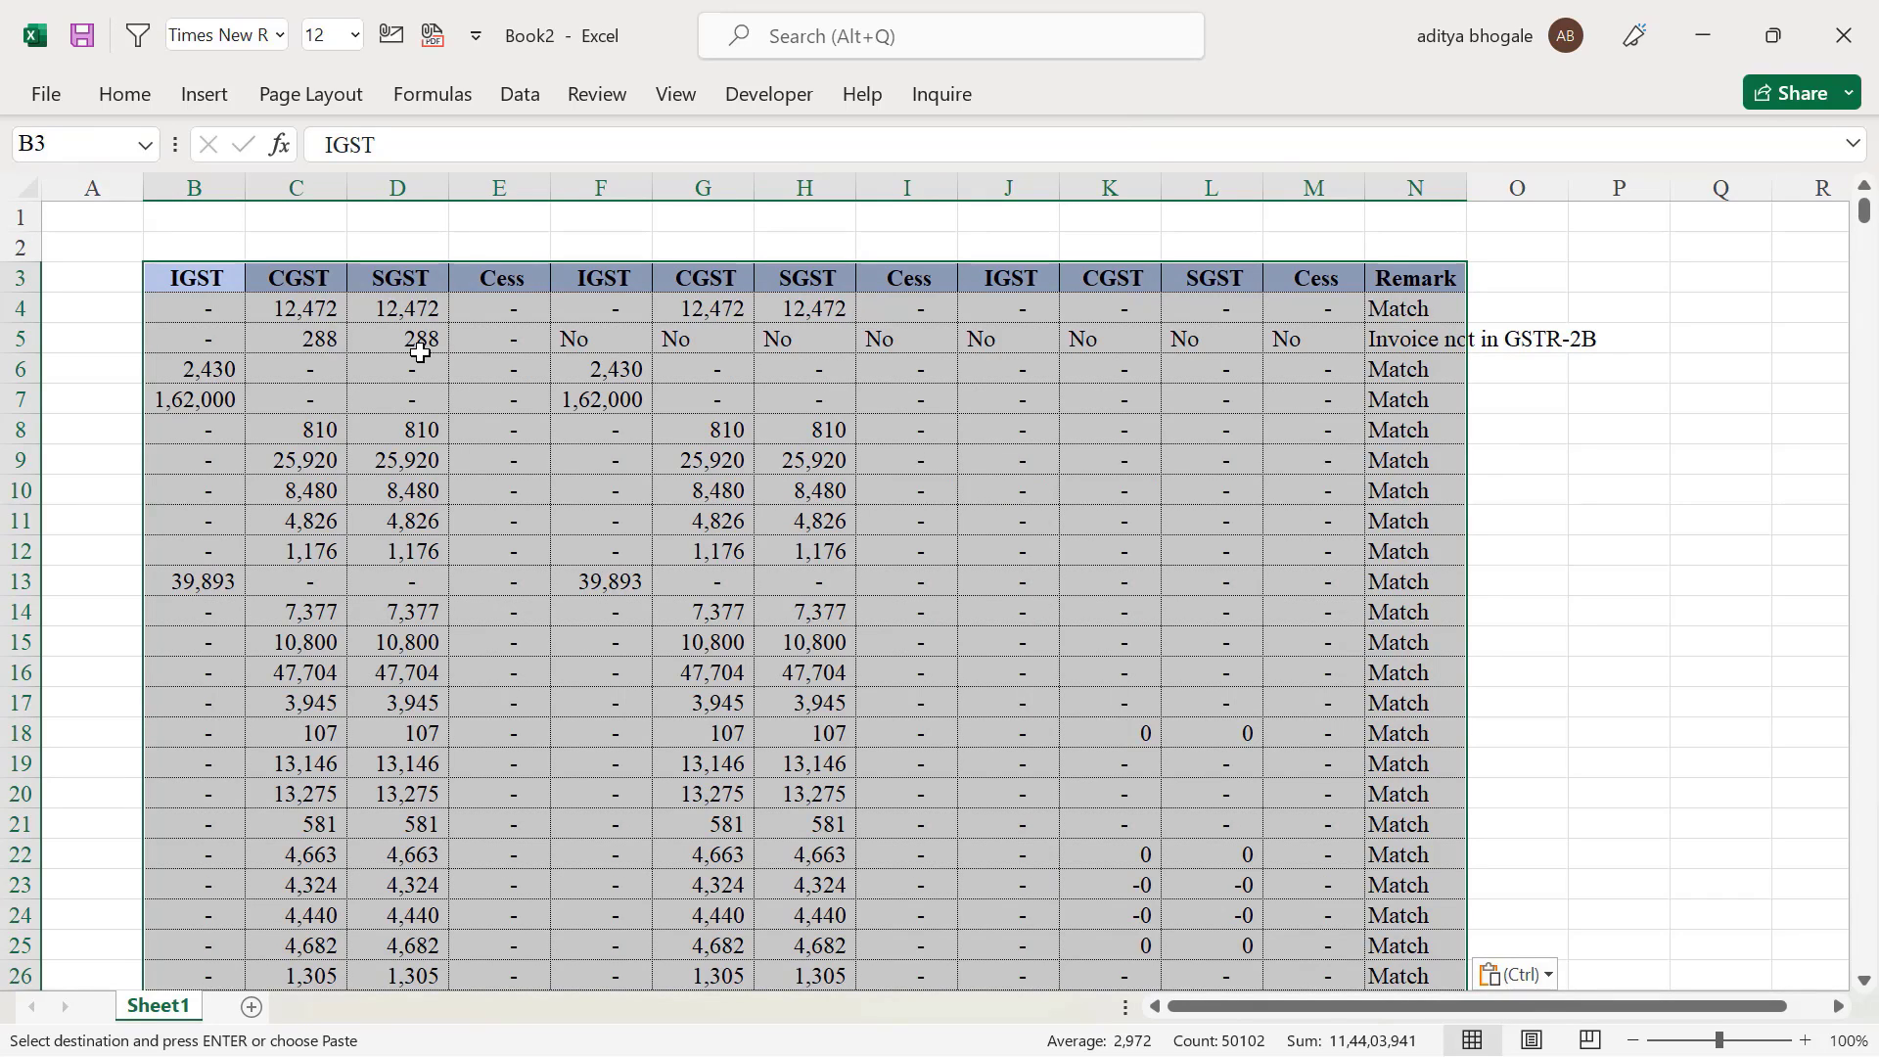
key(ctrl+alt+v)
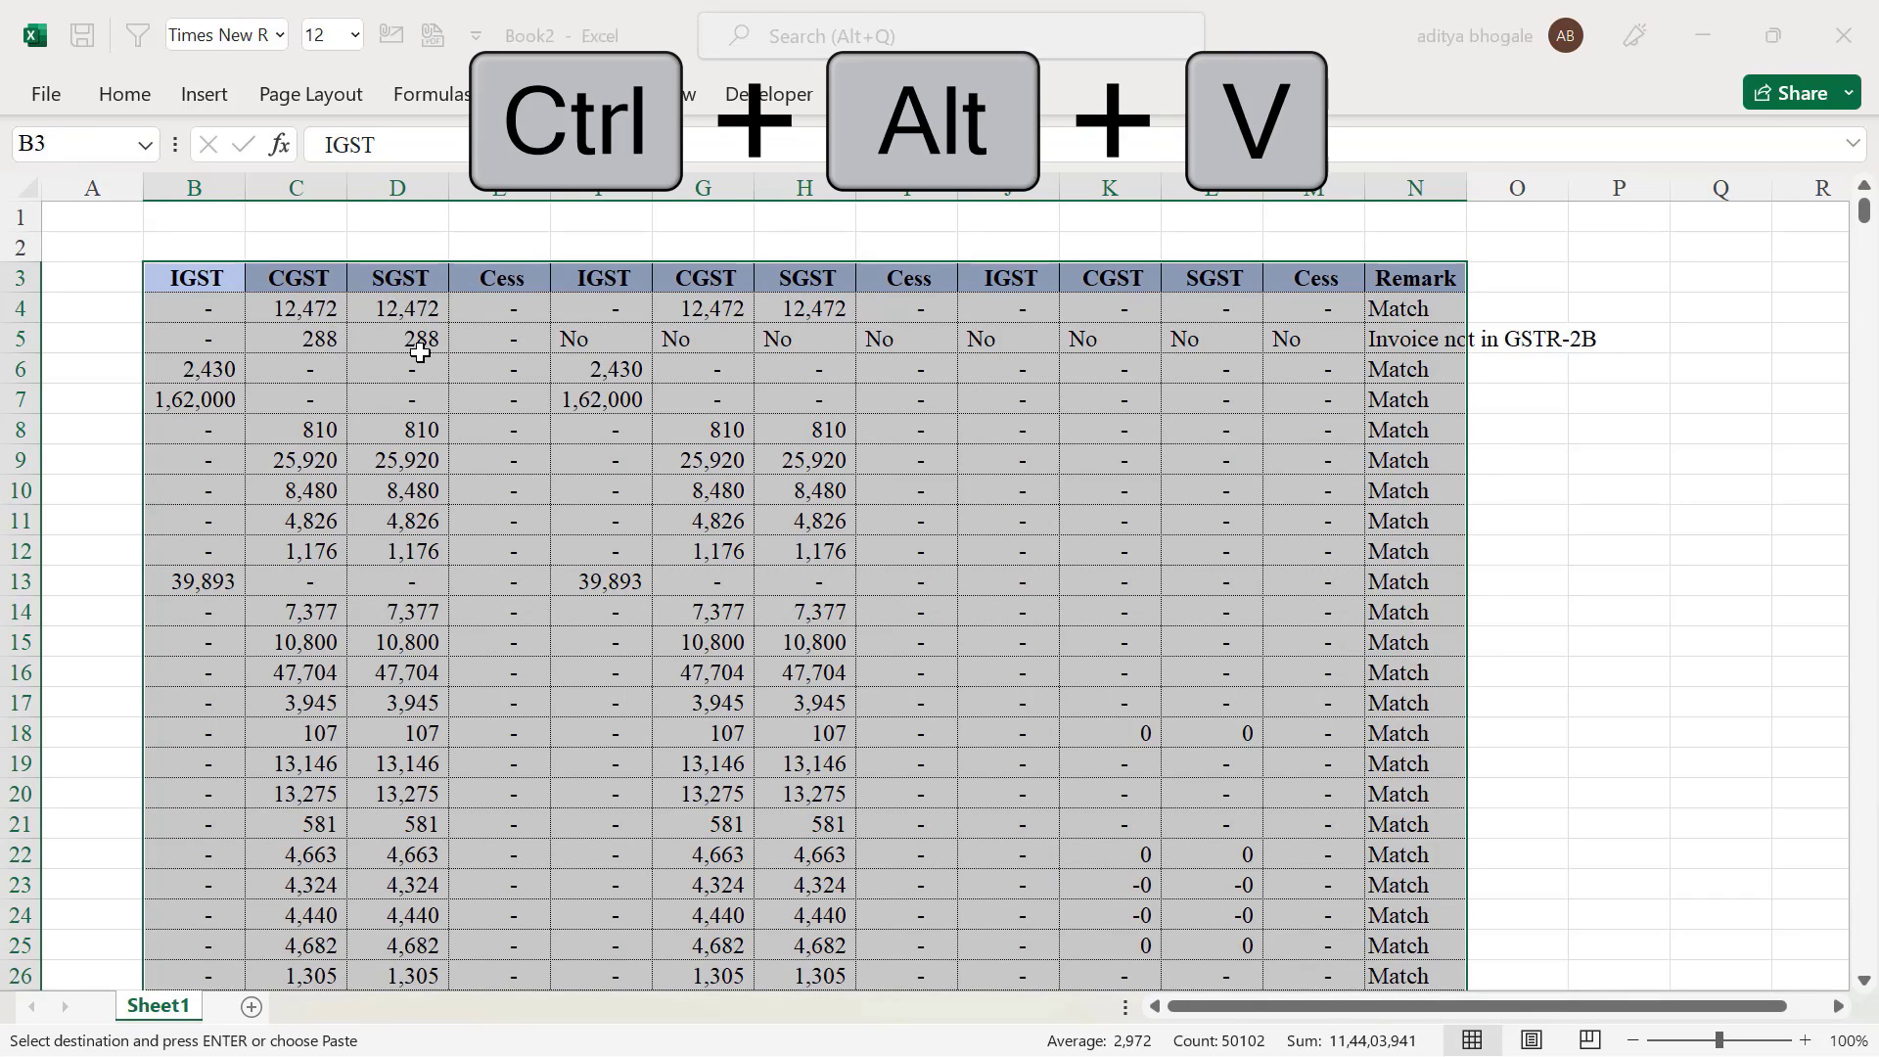
key(v)
key(Return)
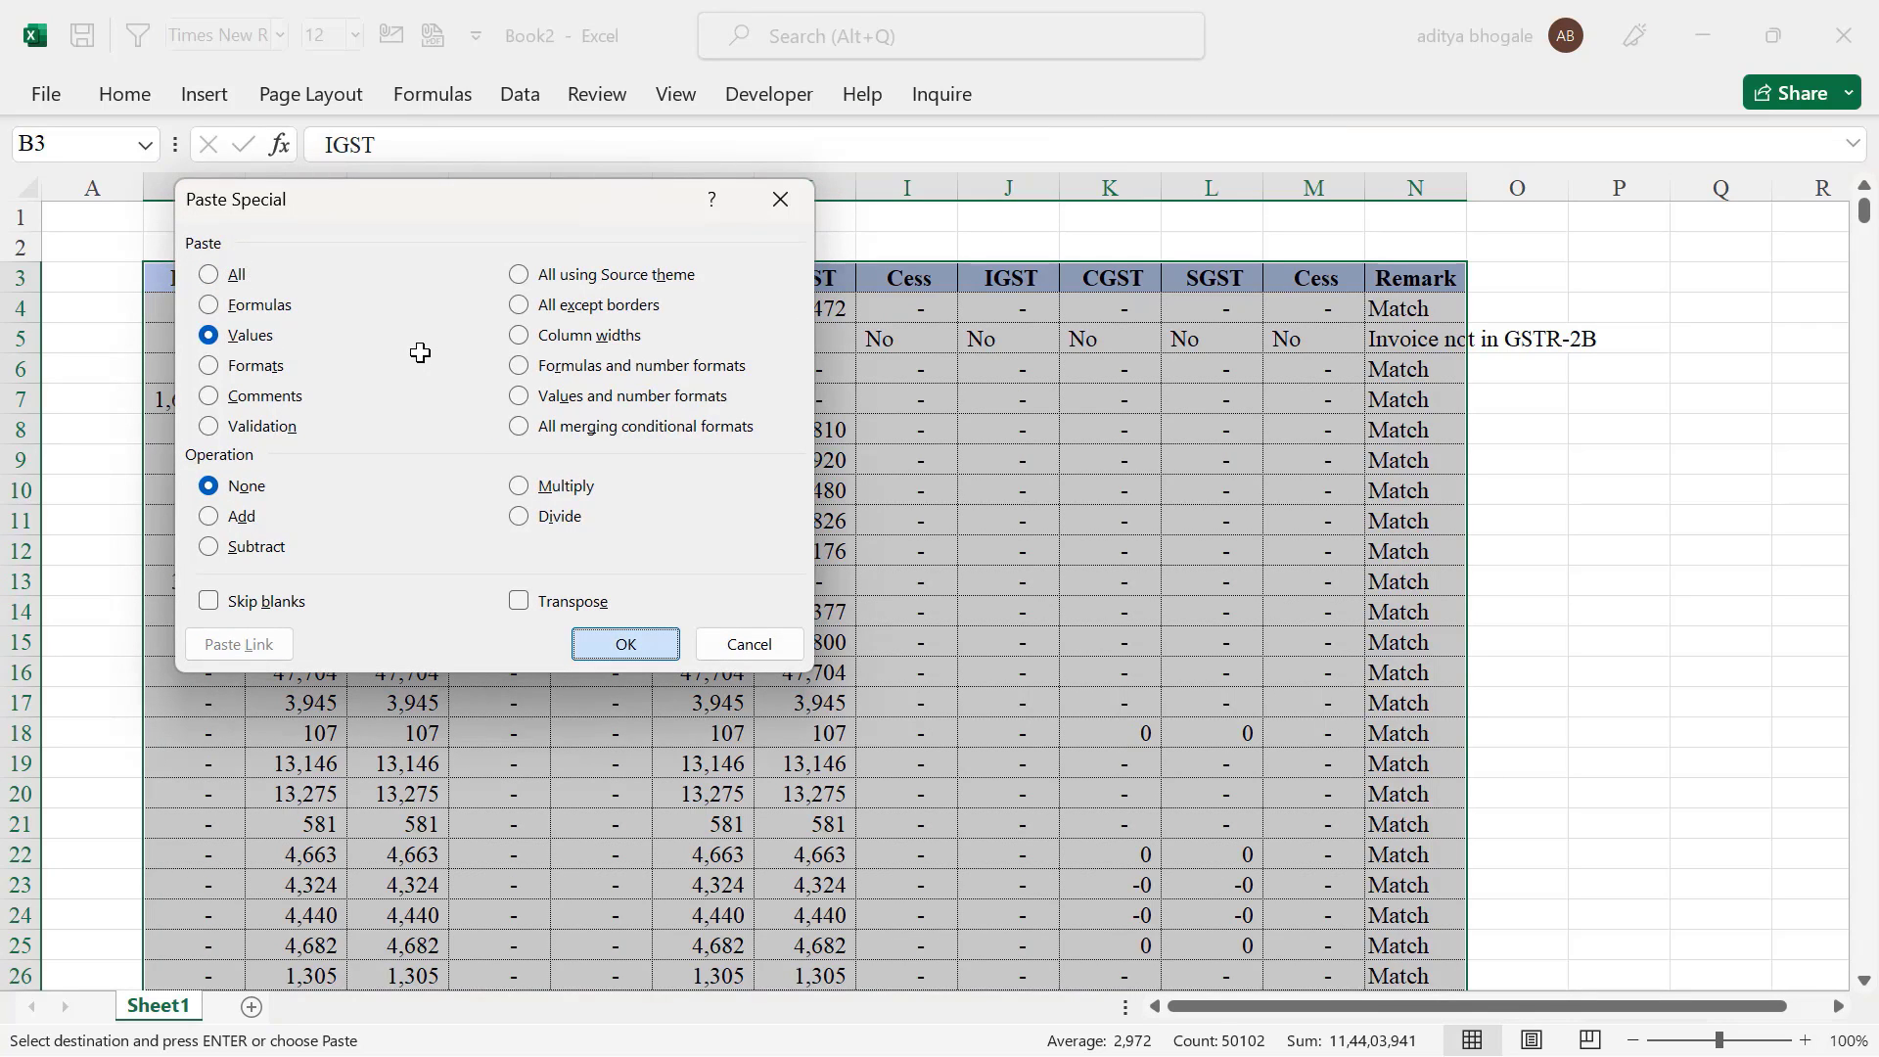
Enter the header "types" in A3 and the label "Purchase" in A4
click(84, 268)
text(types)
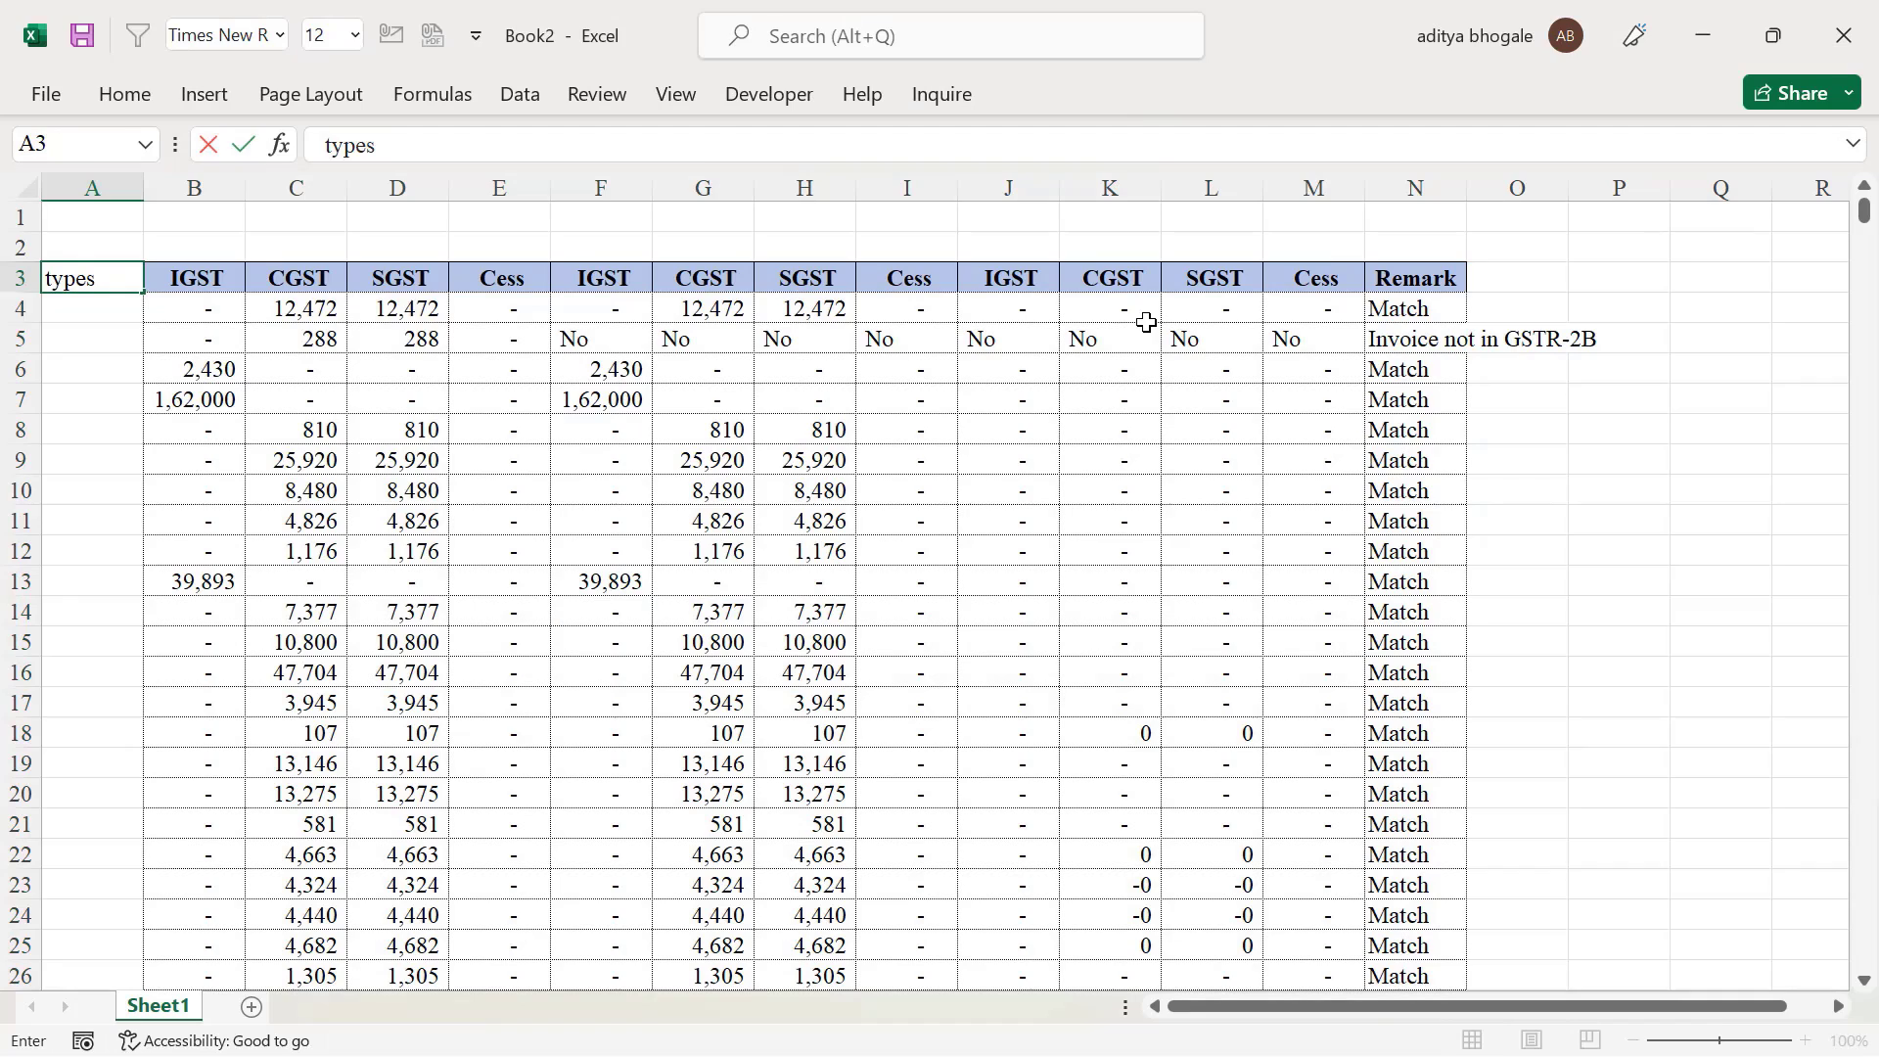
key(Return)
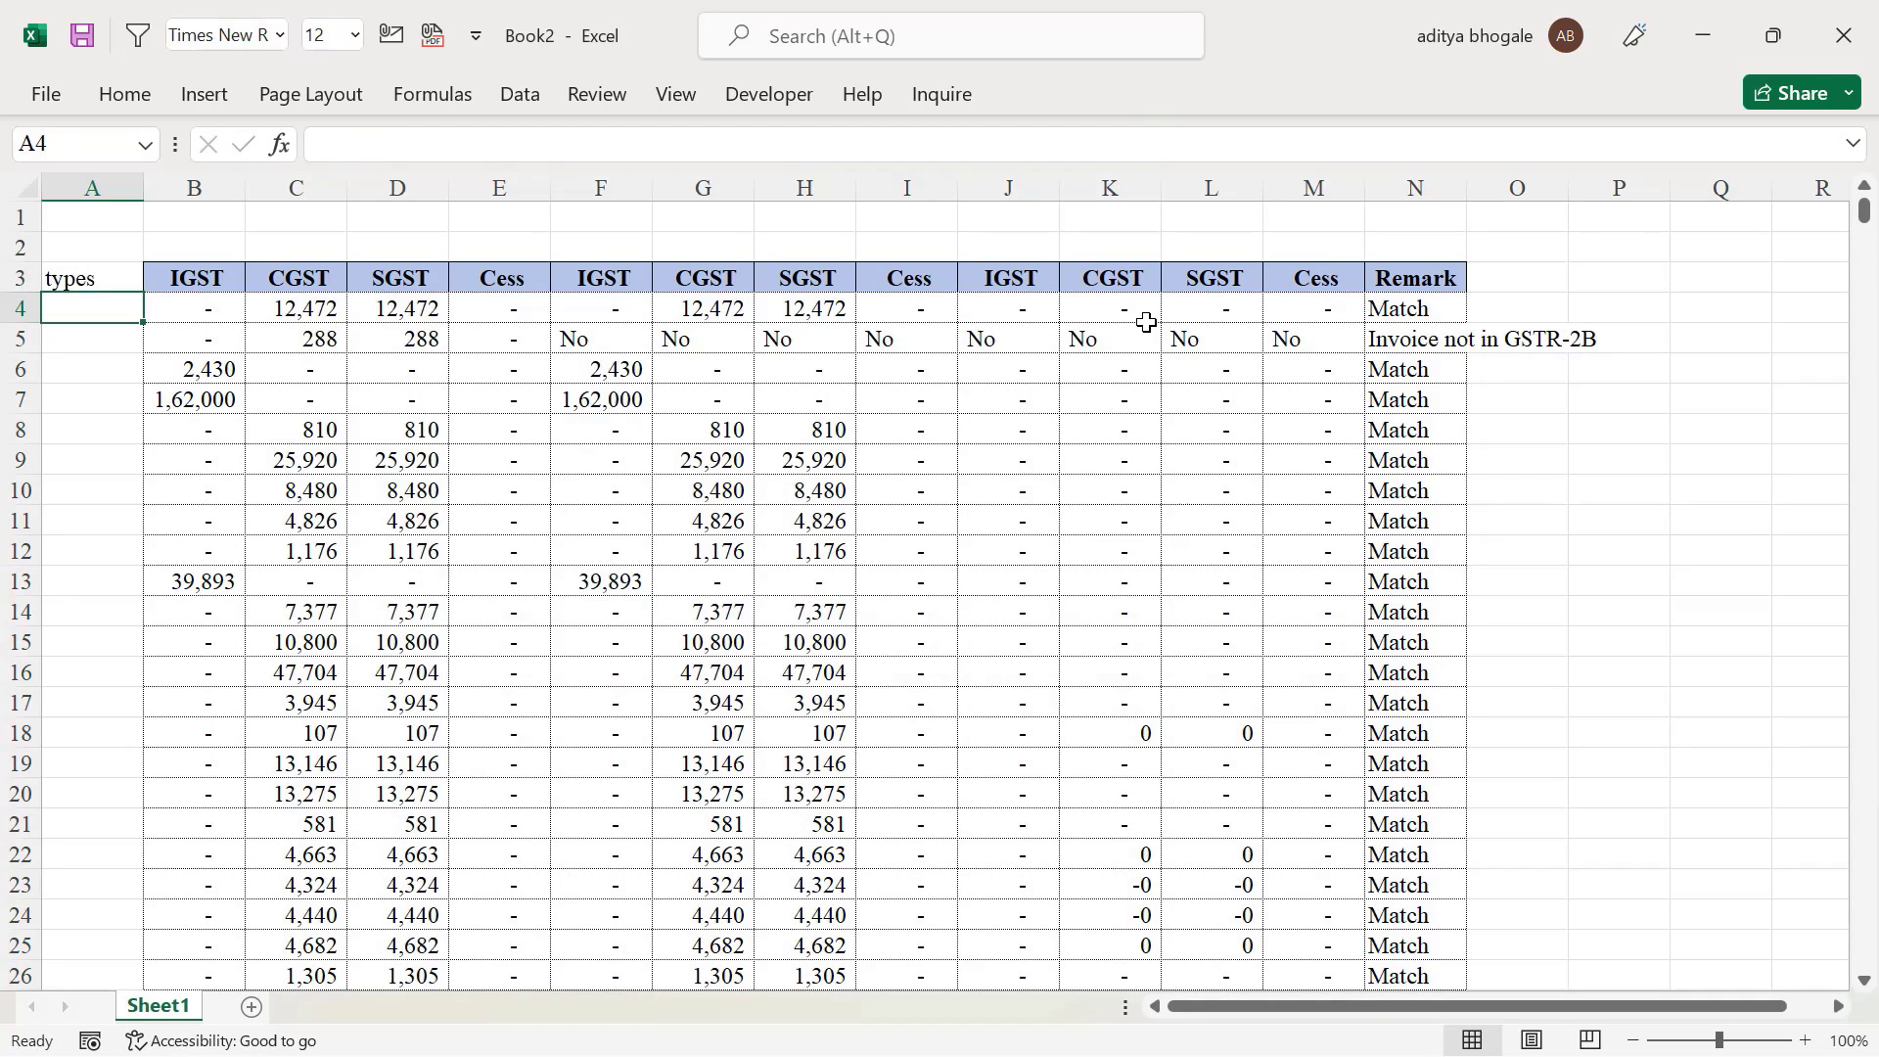
text(Purc)
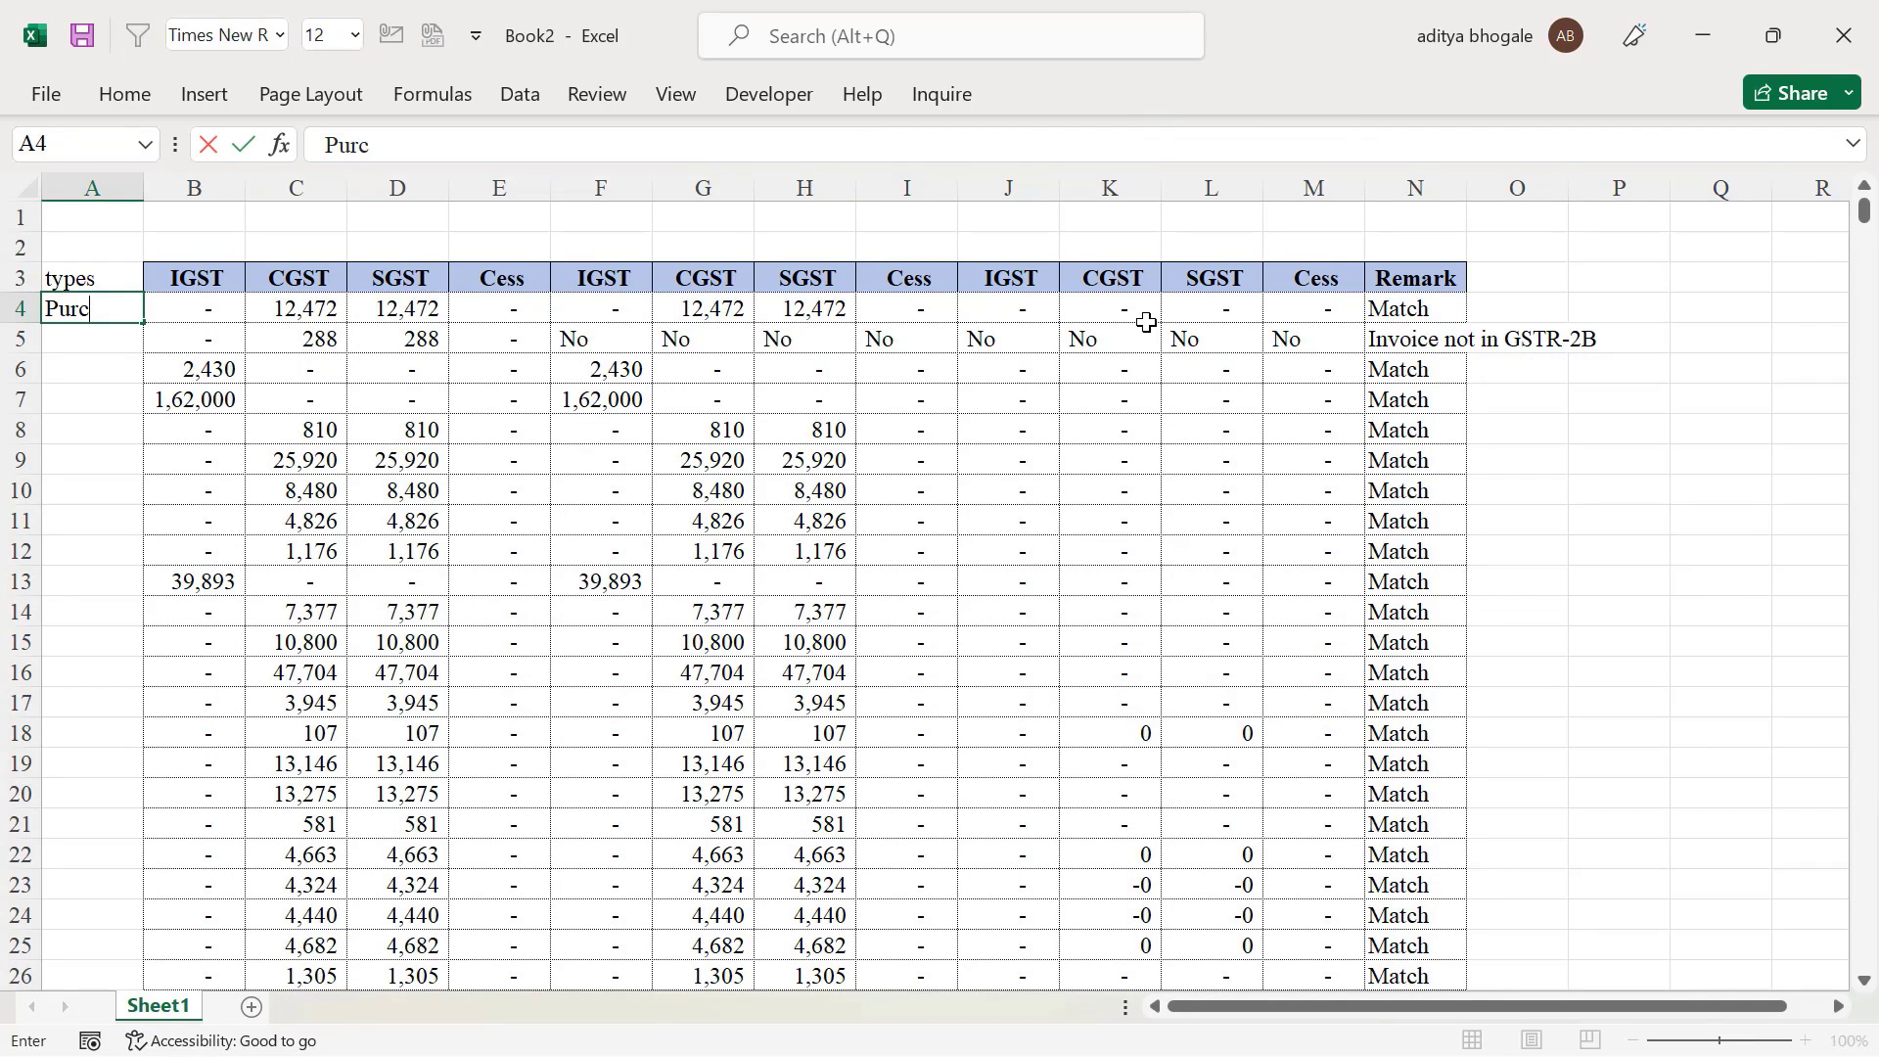
text(hase)
key(ctrl+Return)
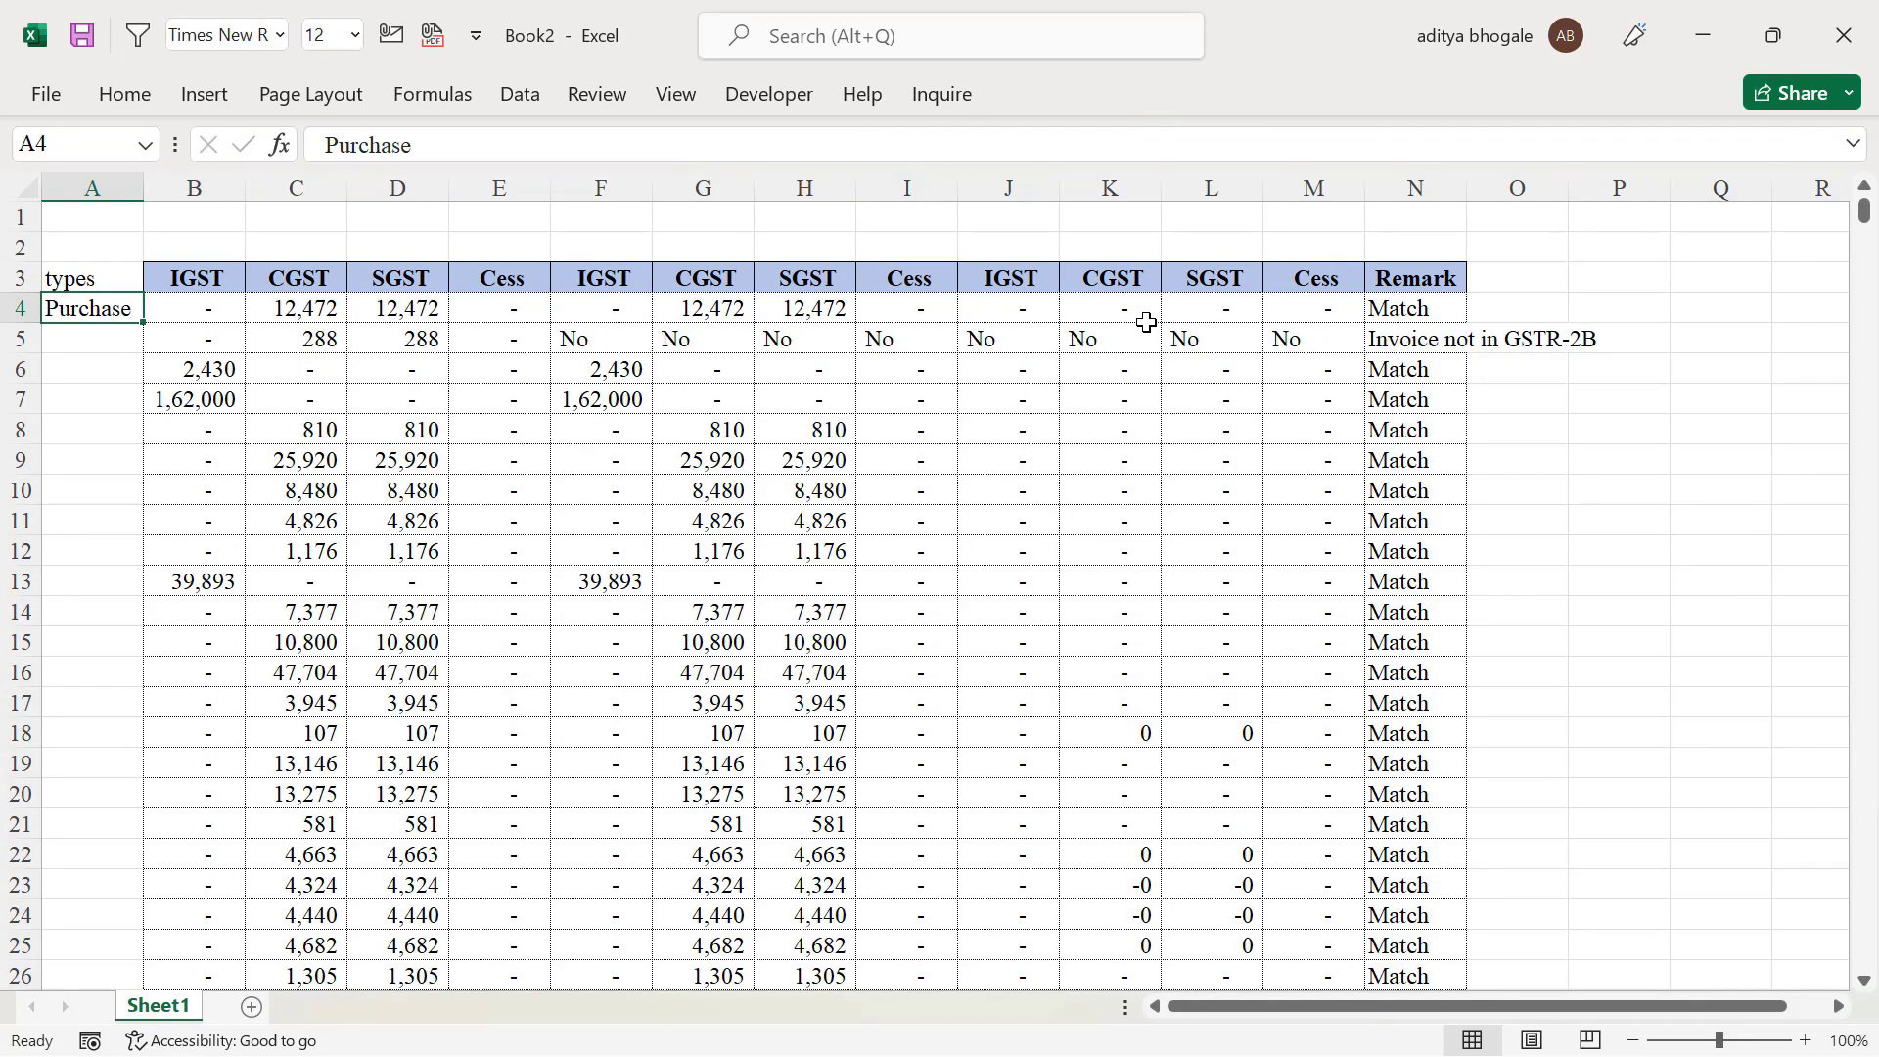
Fill the "Purchase" label down column A for every purchase row, from A4 to A3856
key(ctrl+c)
key(Right)
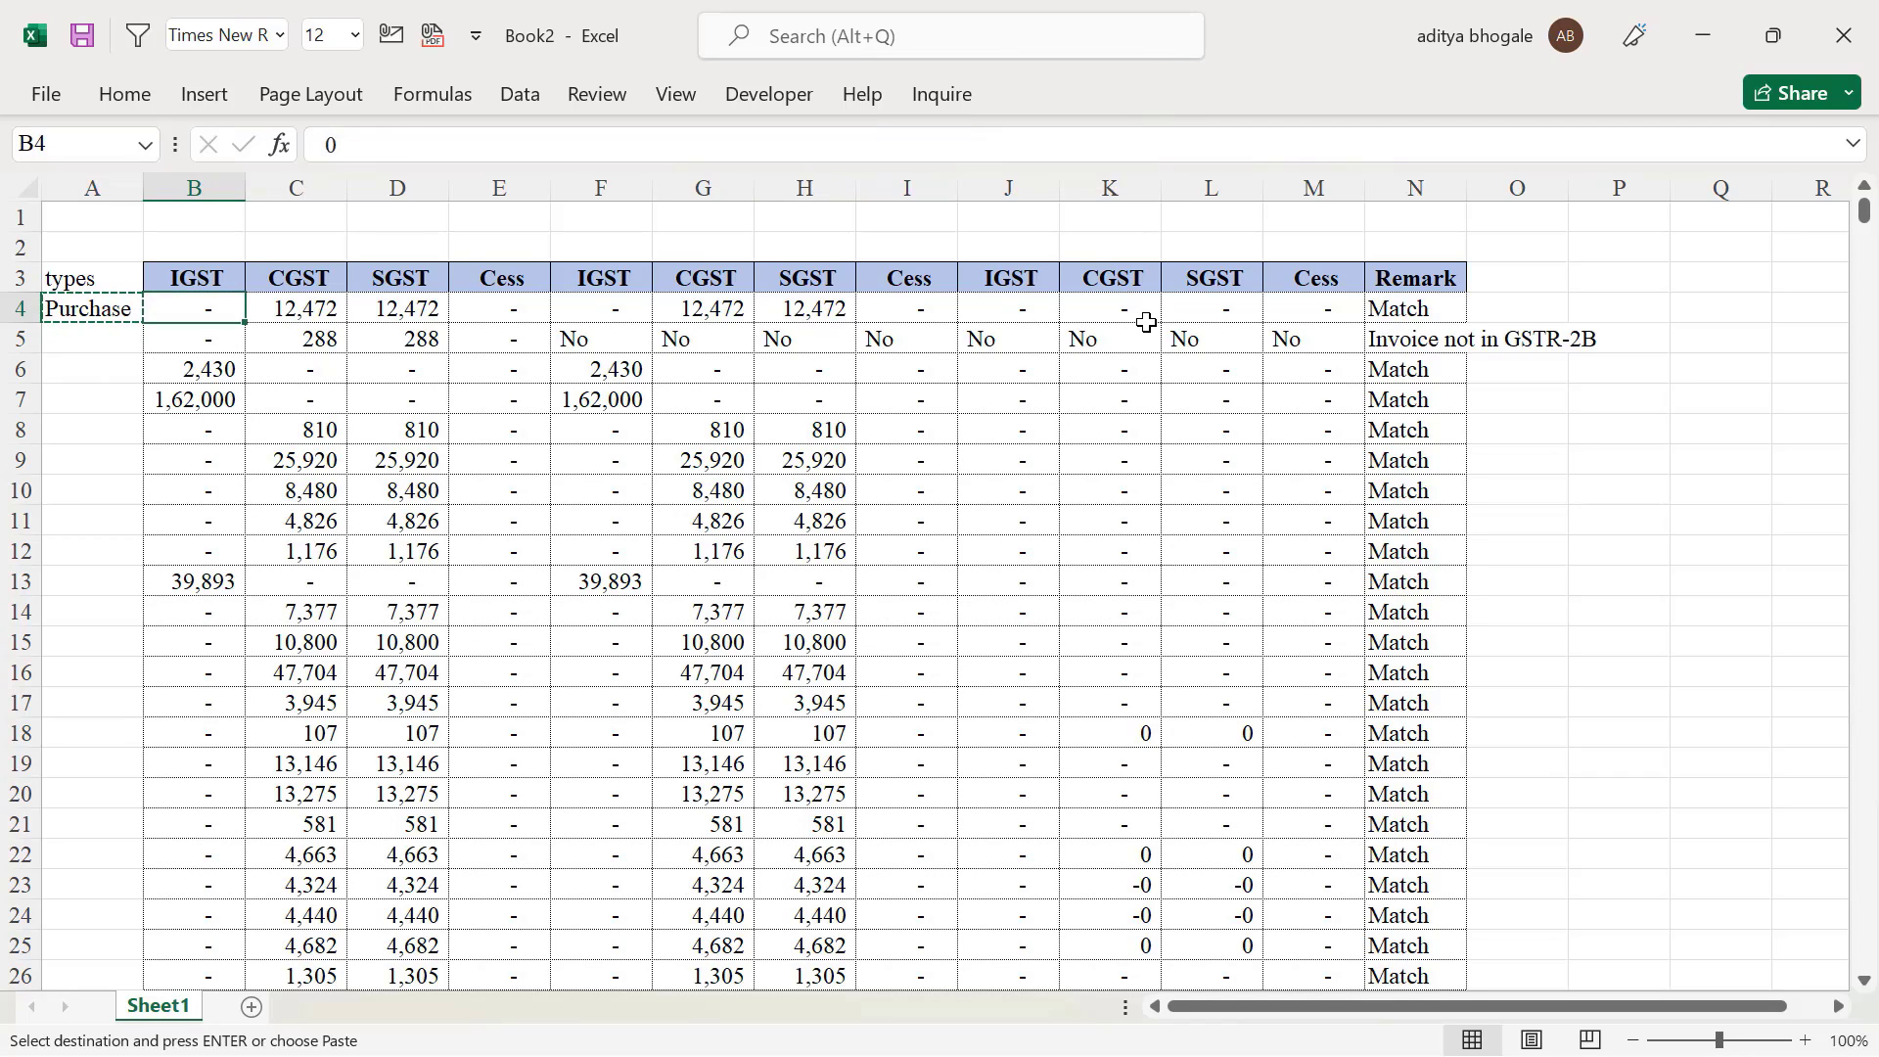
key(ctrl+Down)
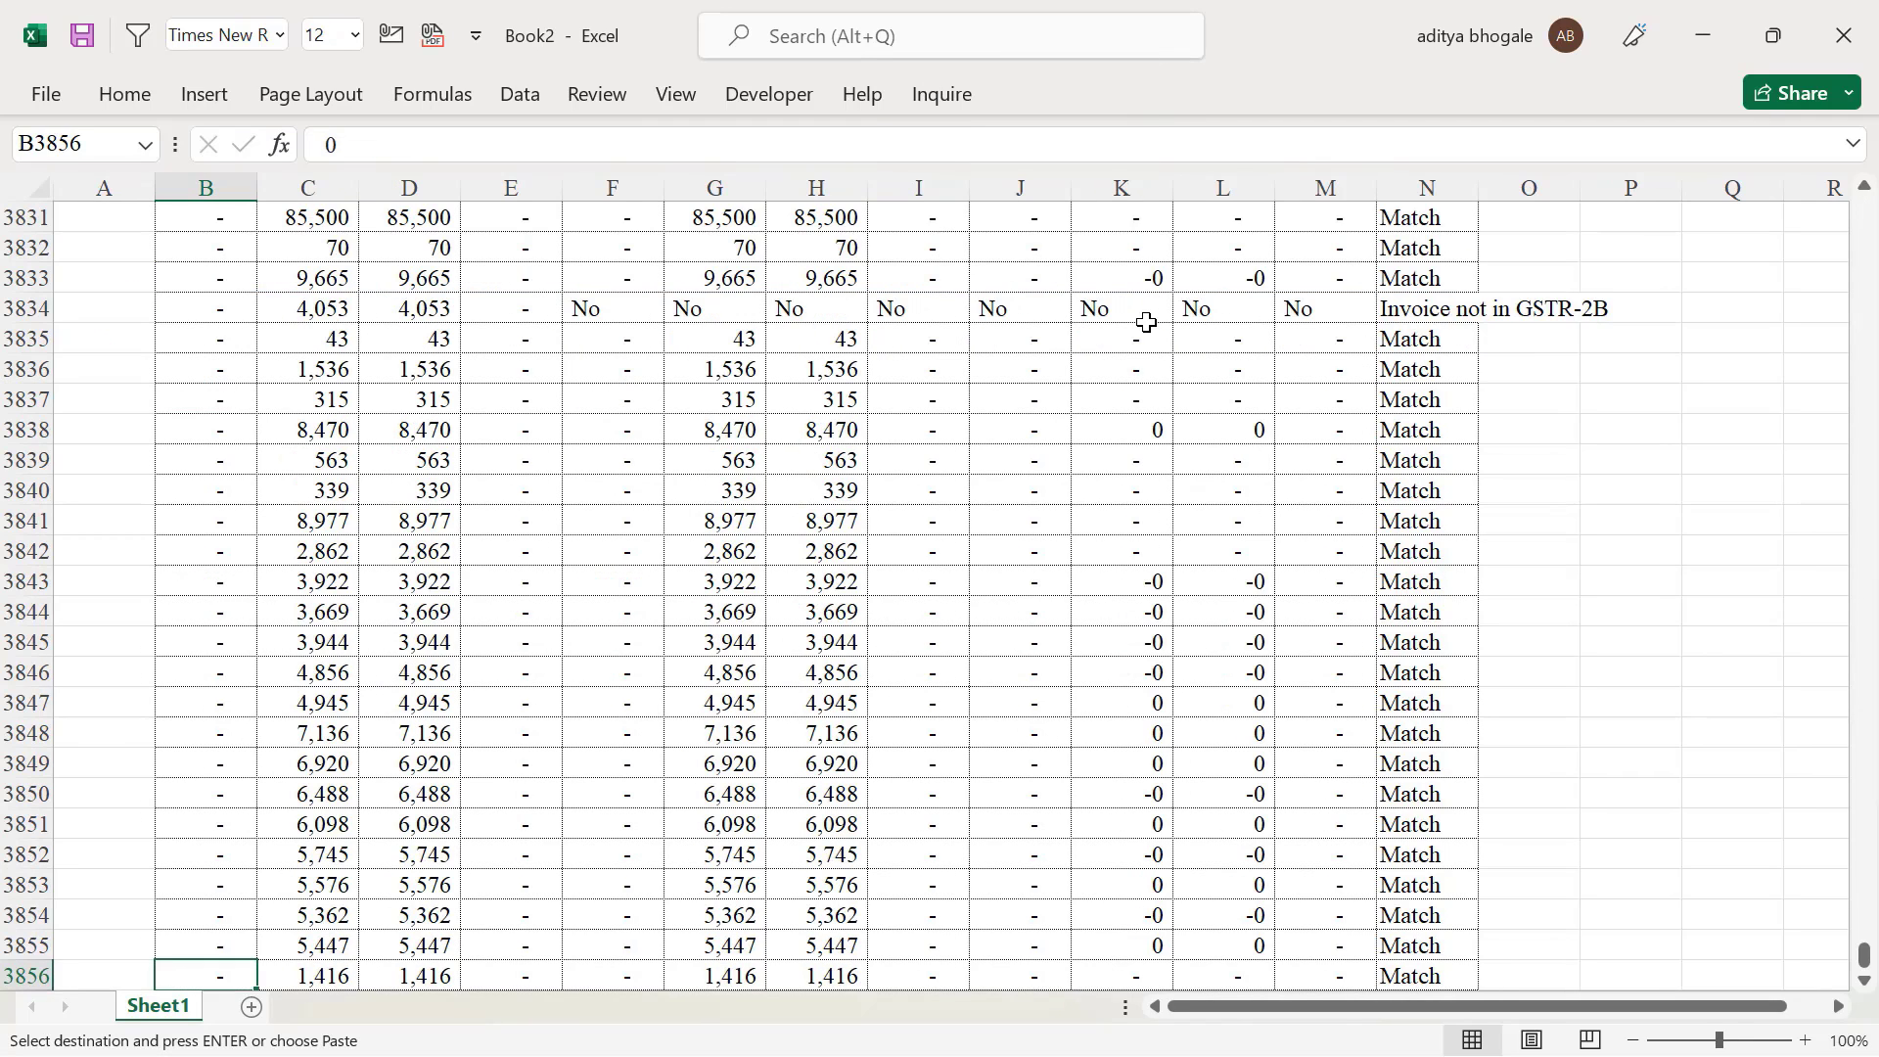
key(Left)
key(ctrl+shift+Up)
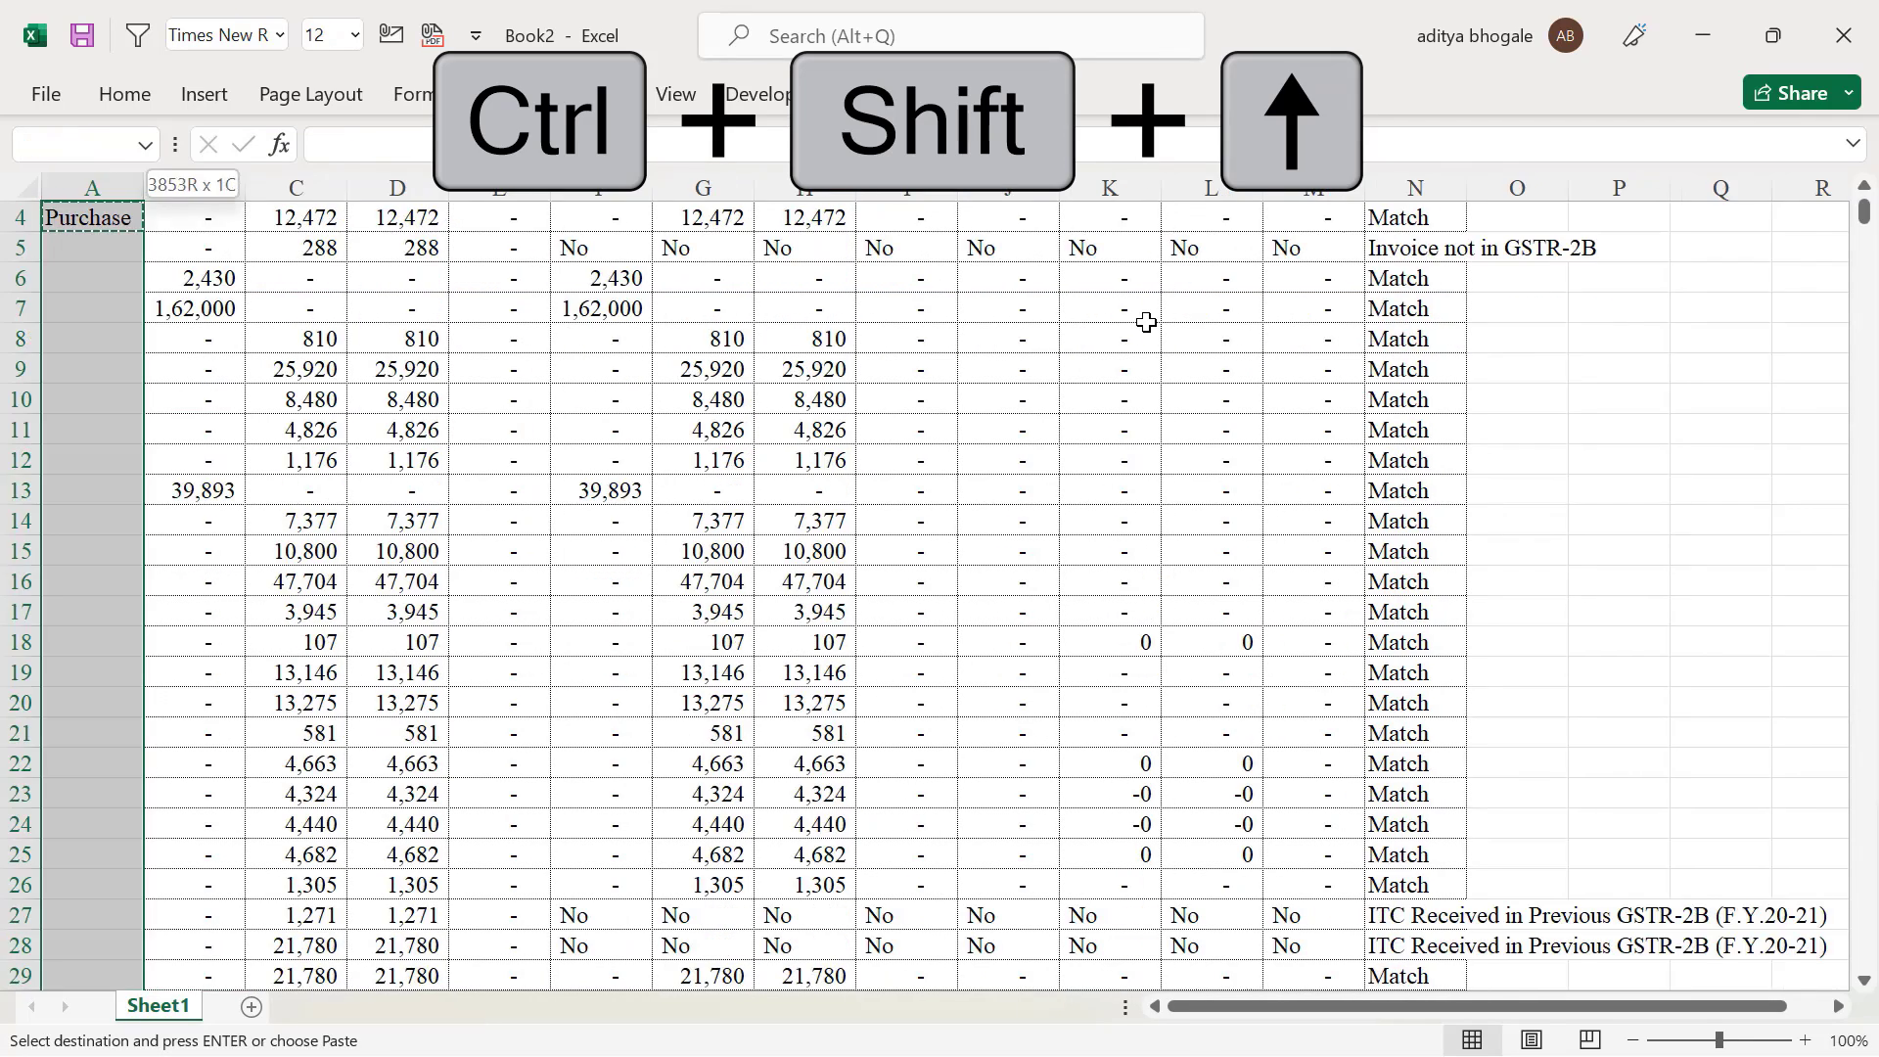
key(ctrl+v)
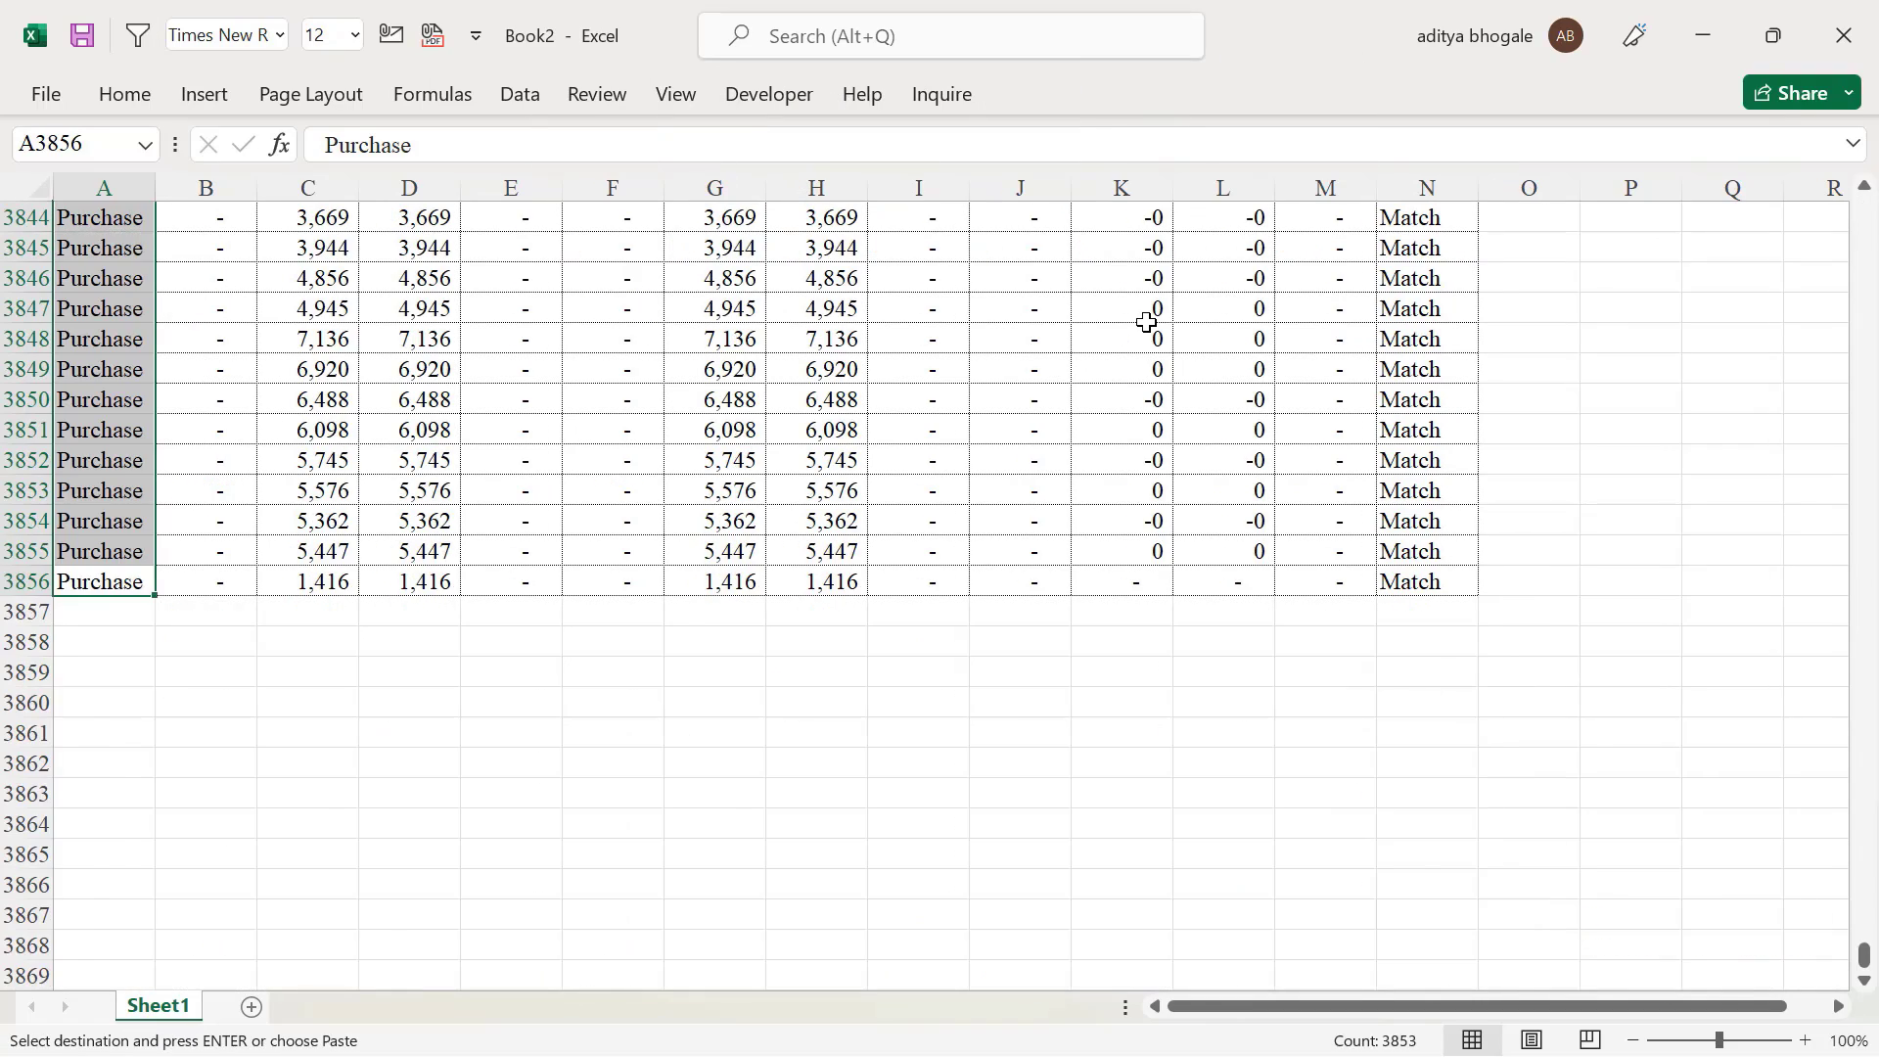
key(ctrl+Up)
key(ctrl+Up)
key(Down)
key(Down)
key(Down)
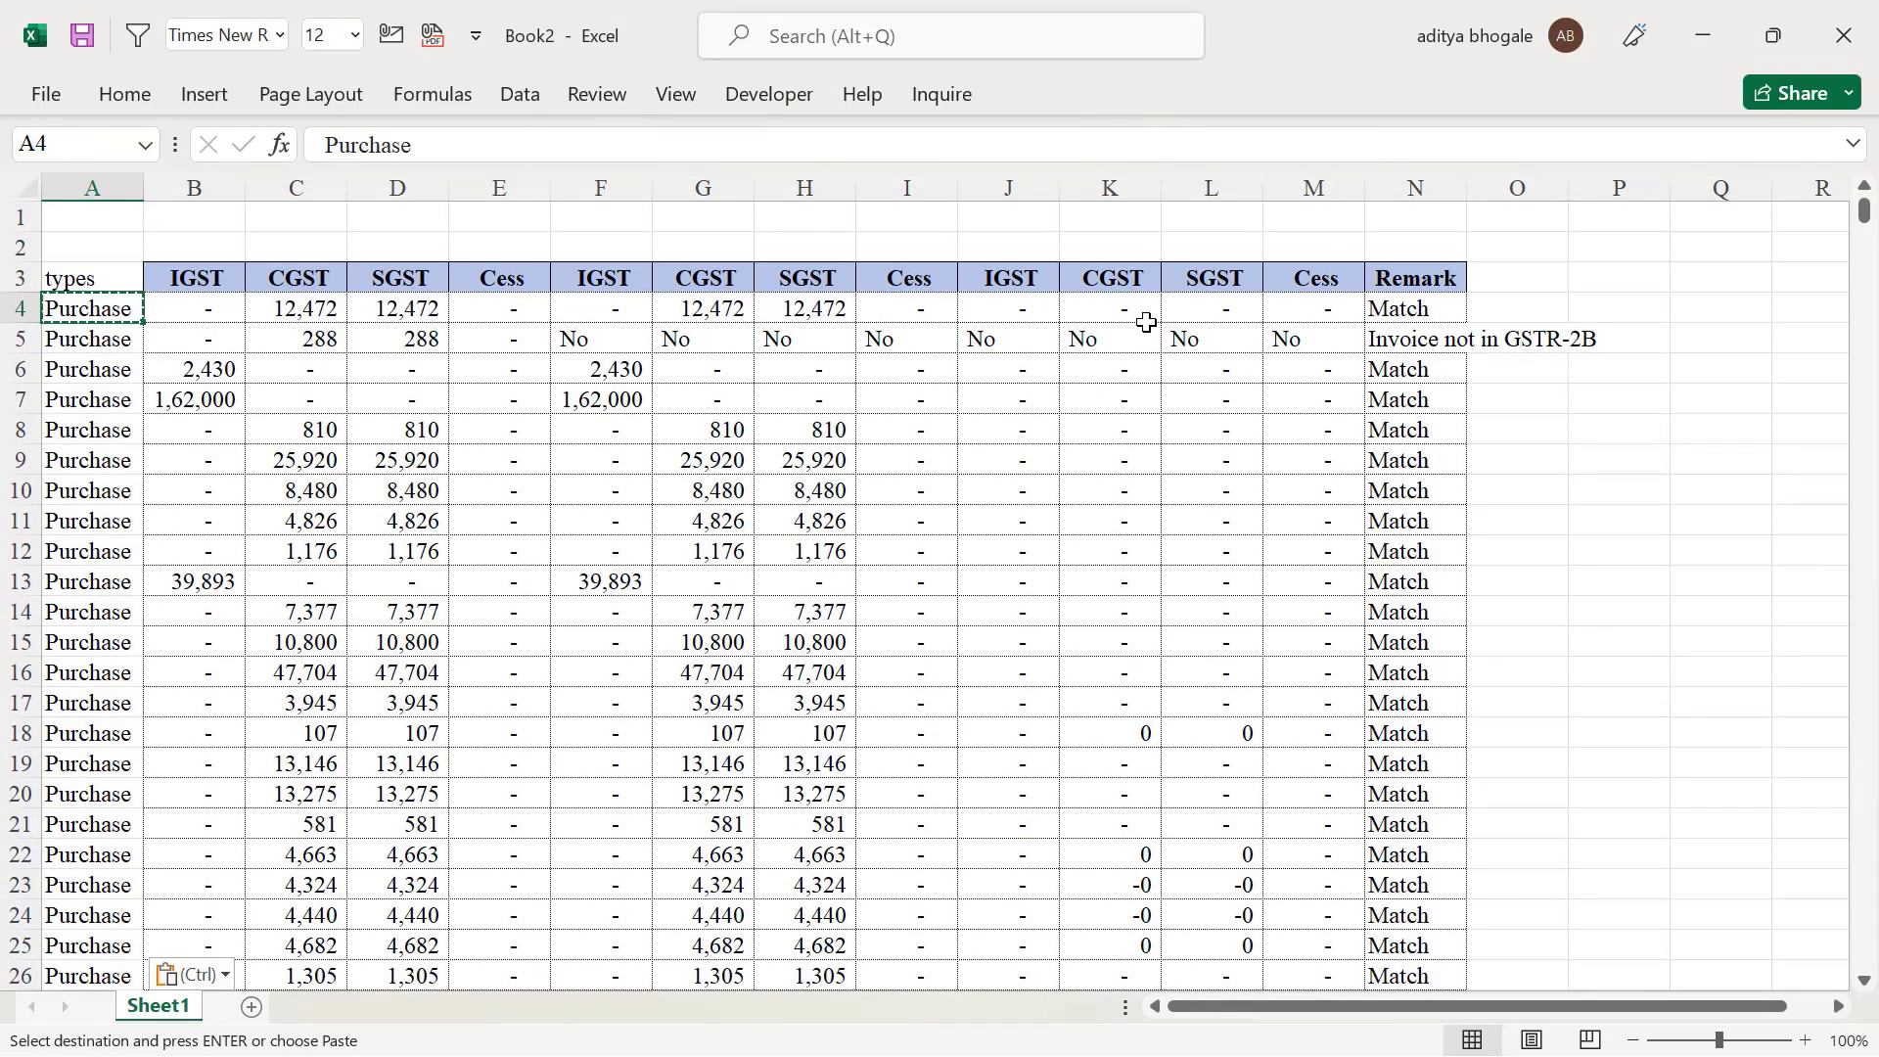
key(ctrl+Down)
key(ctrl+Up)
Freeze the rows above row 4 so the header row stays in view
click(8, 310)
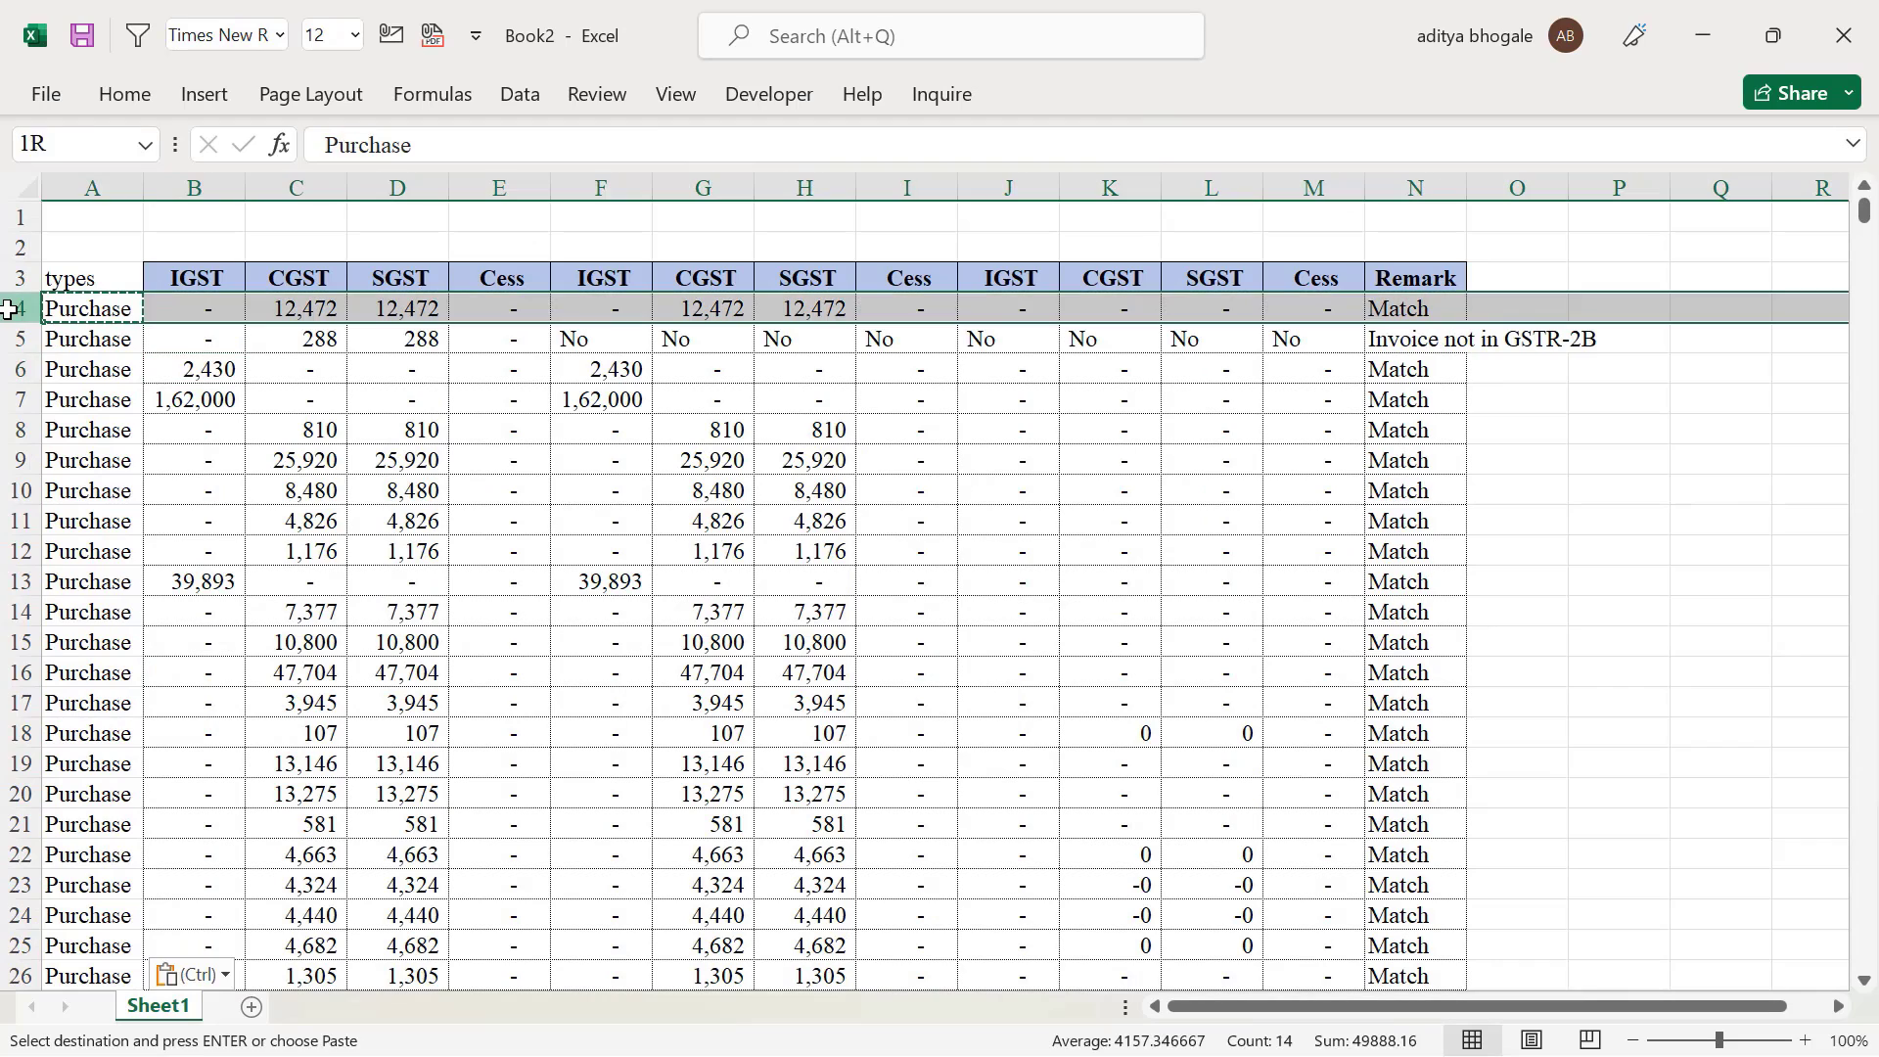
click(676, 98)
click(1007, 196)
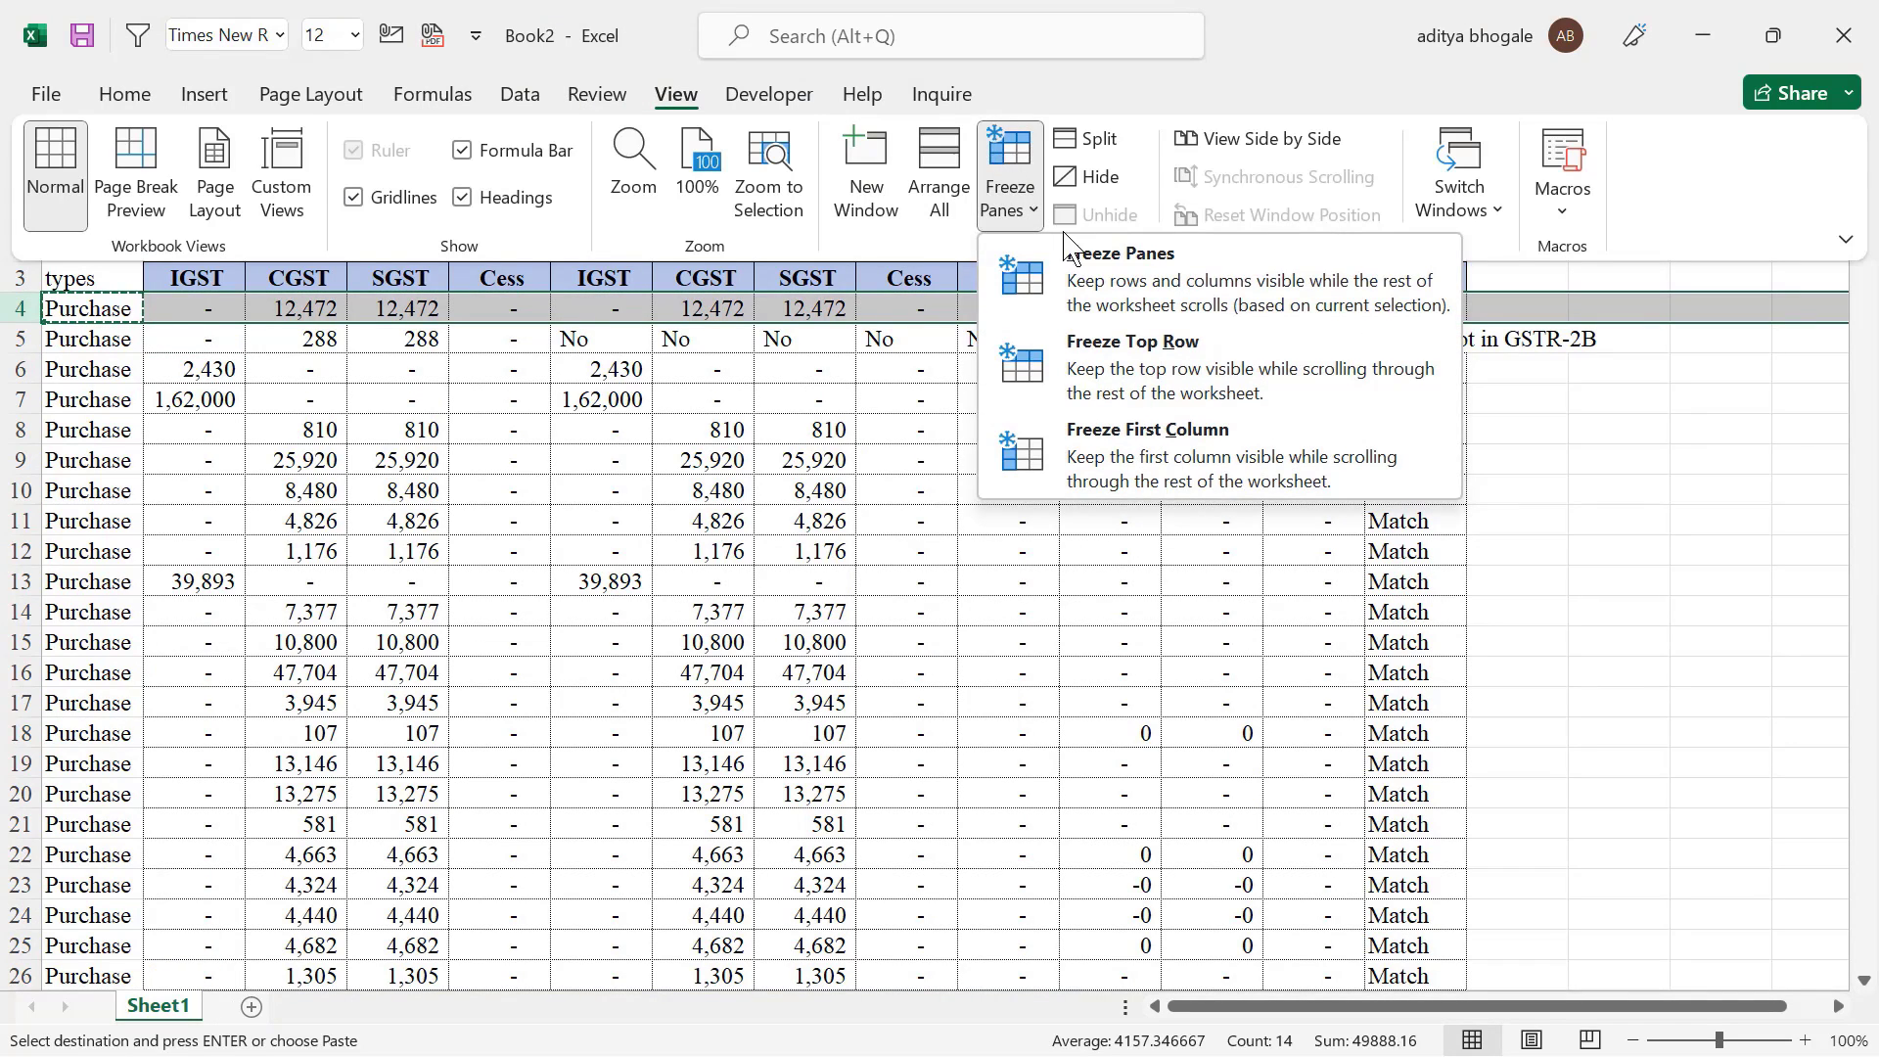
click(1076, 256)
key(ctrl+F1)
scroll(474, 550, down, 4)
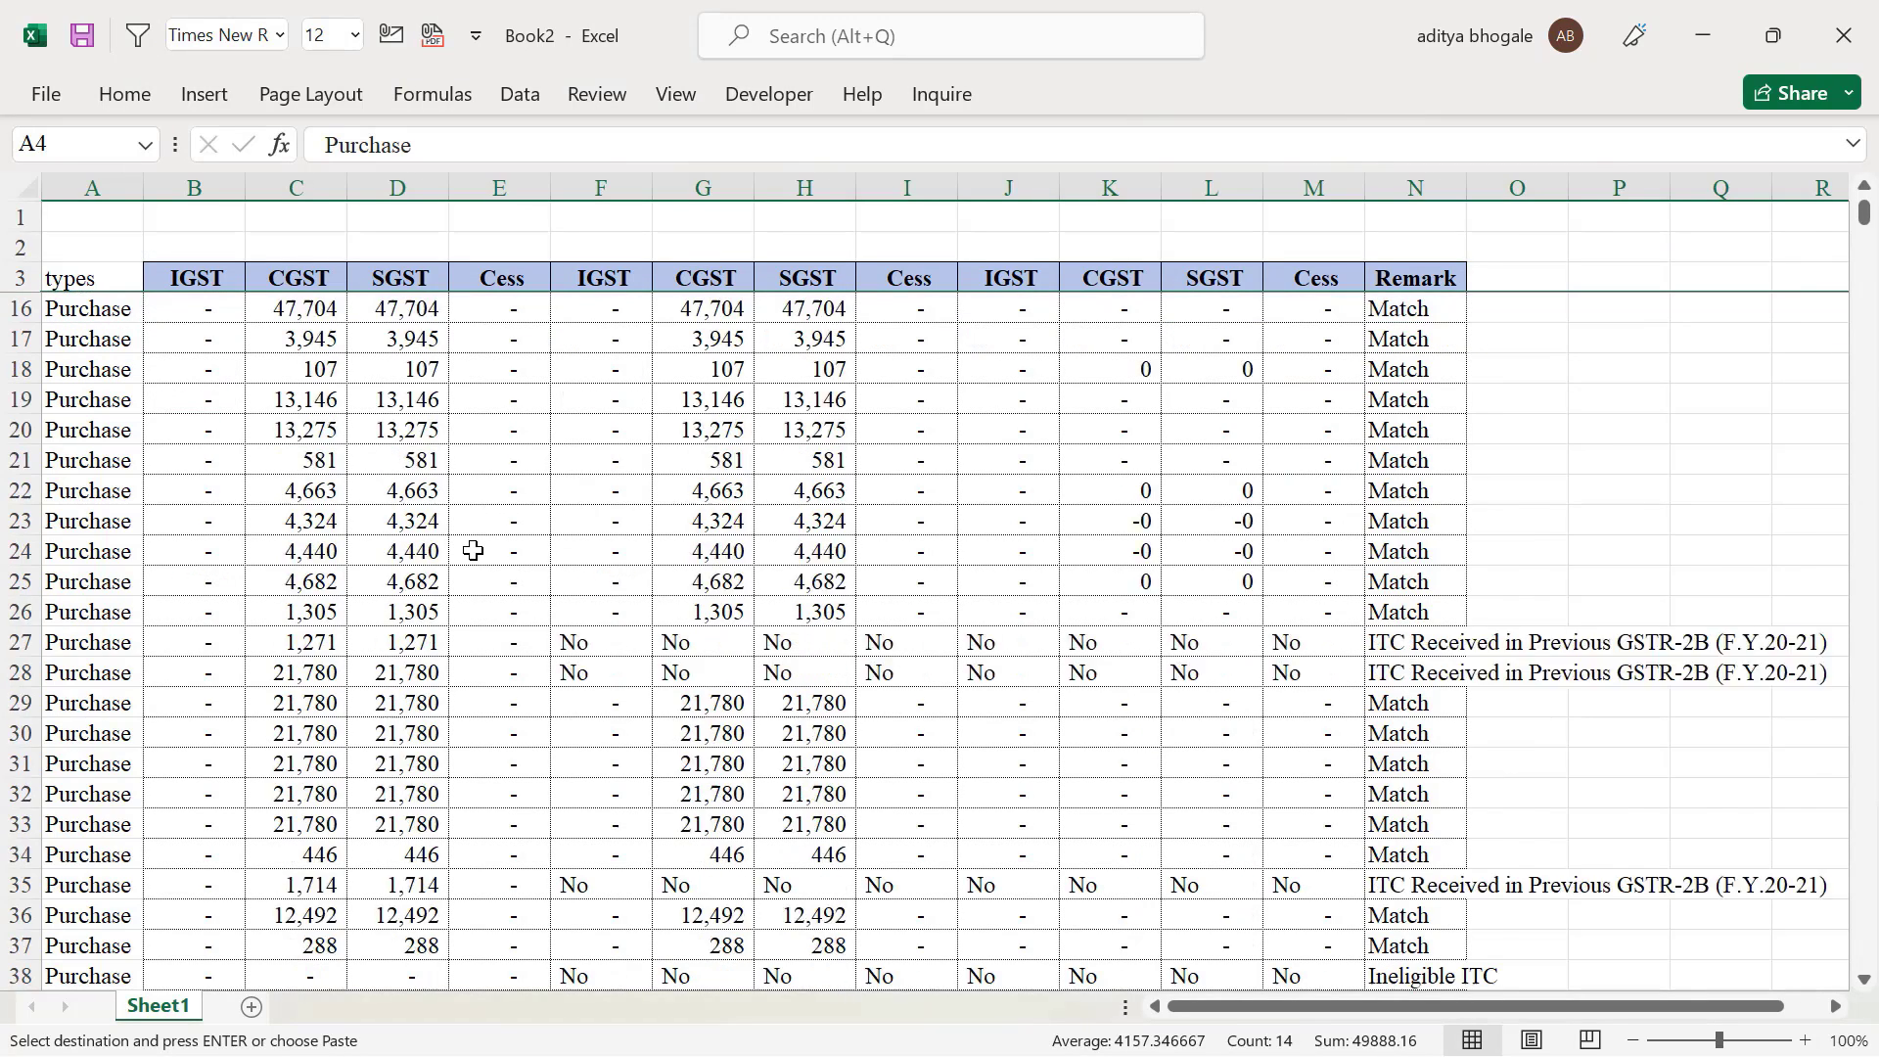
scroll(473, 551, down, 4)
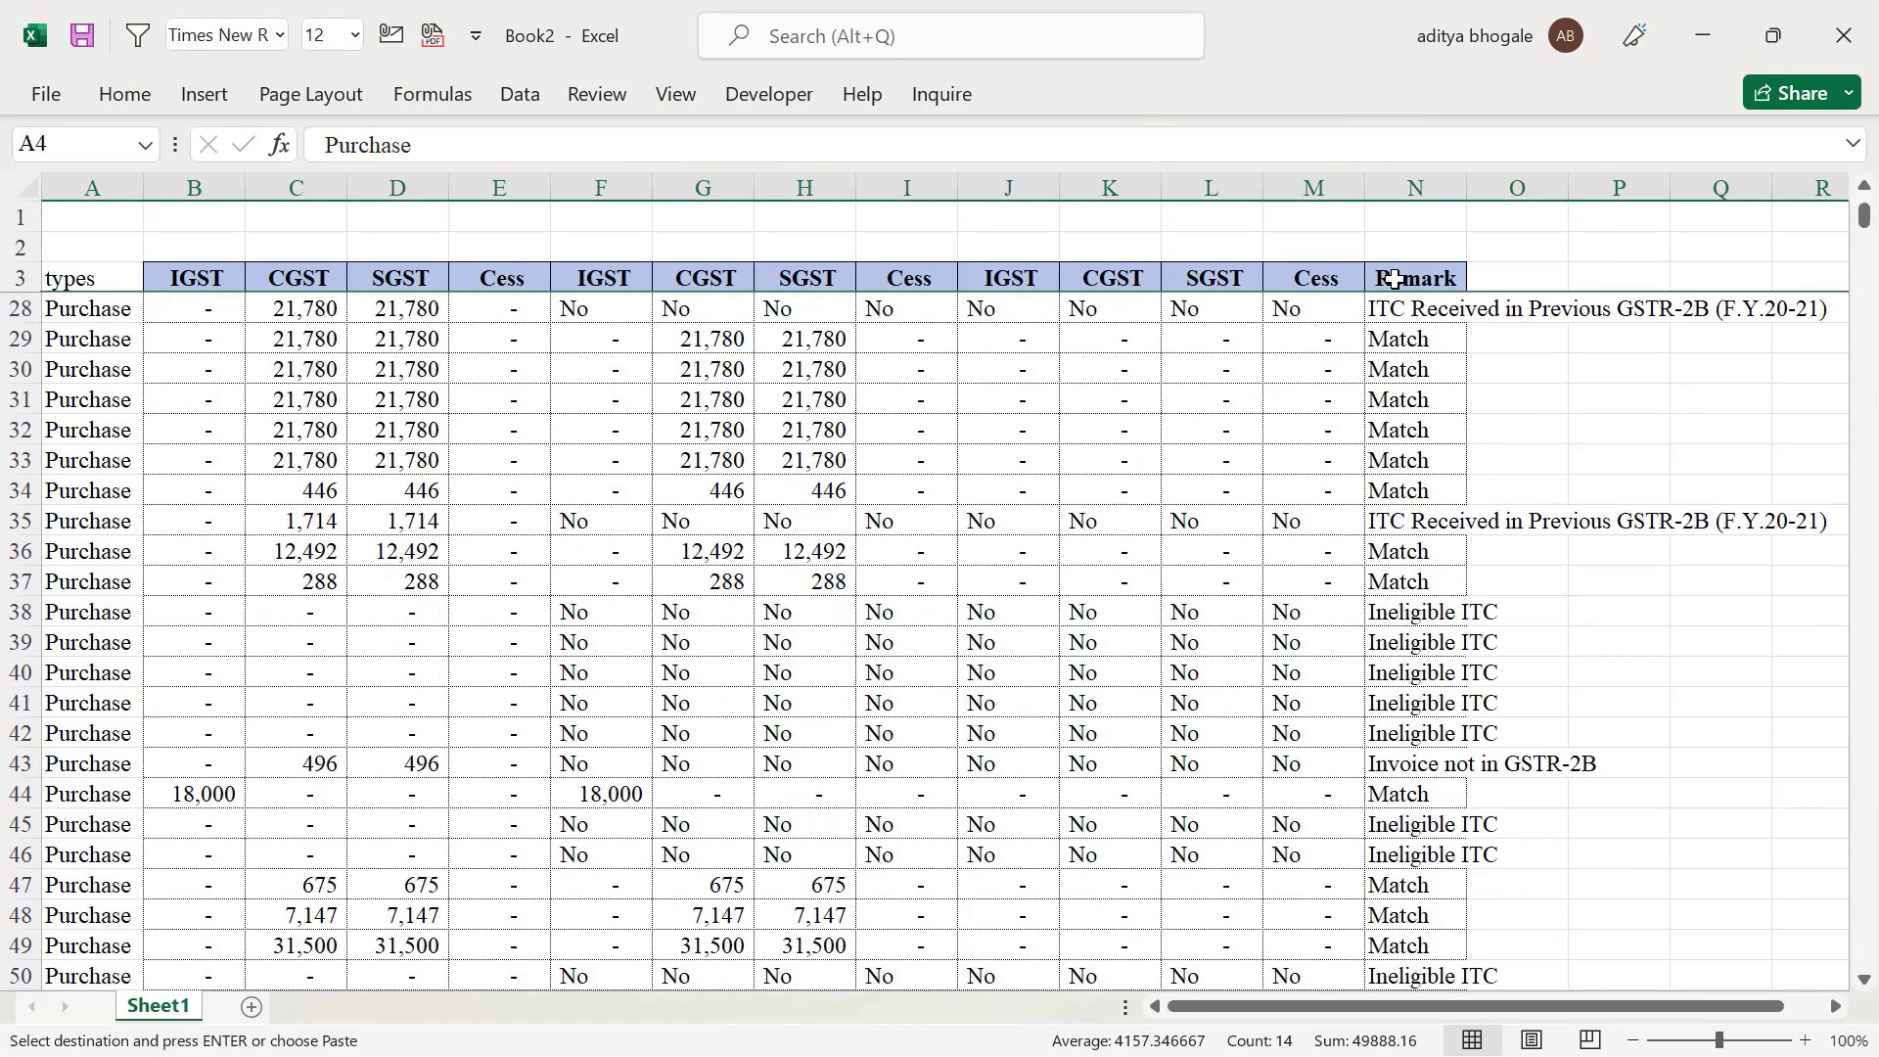
Switch to the reconciliation workbook's GSTR-2B sheet and copy I5:U3760, from the first IGST column through Remark, headers included
click(499, 609)
key(ctrl+Down)
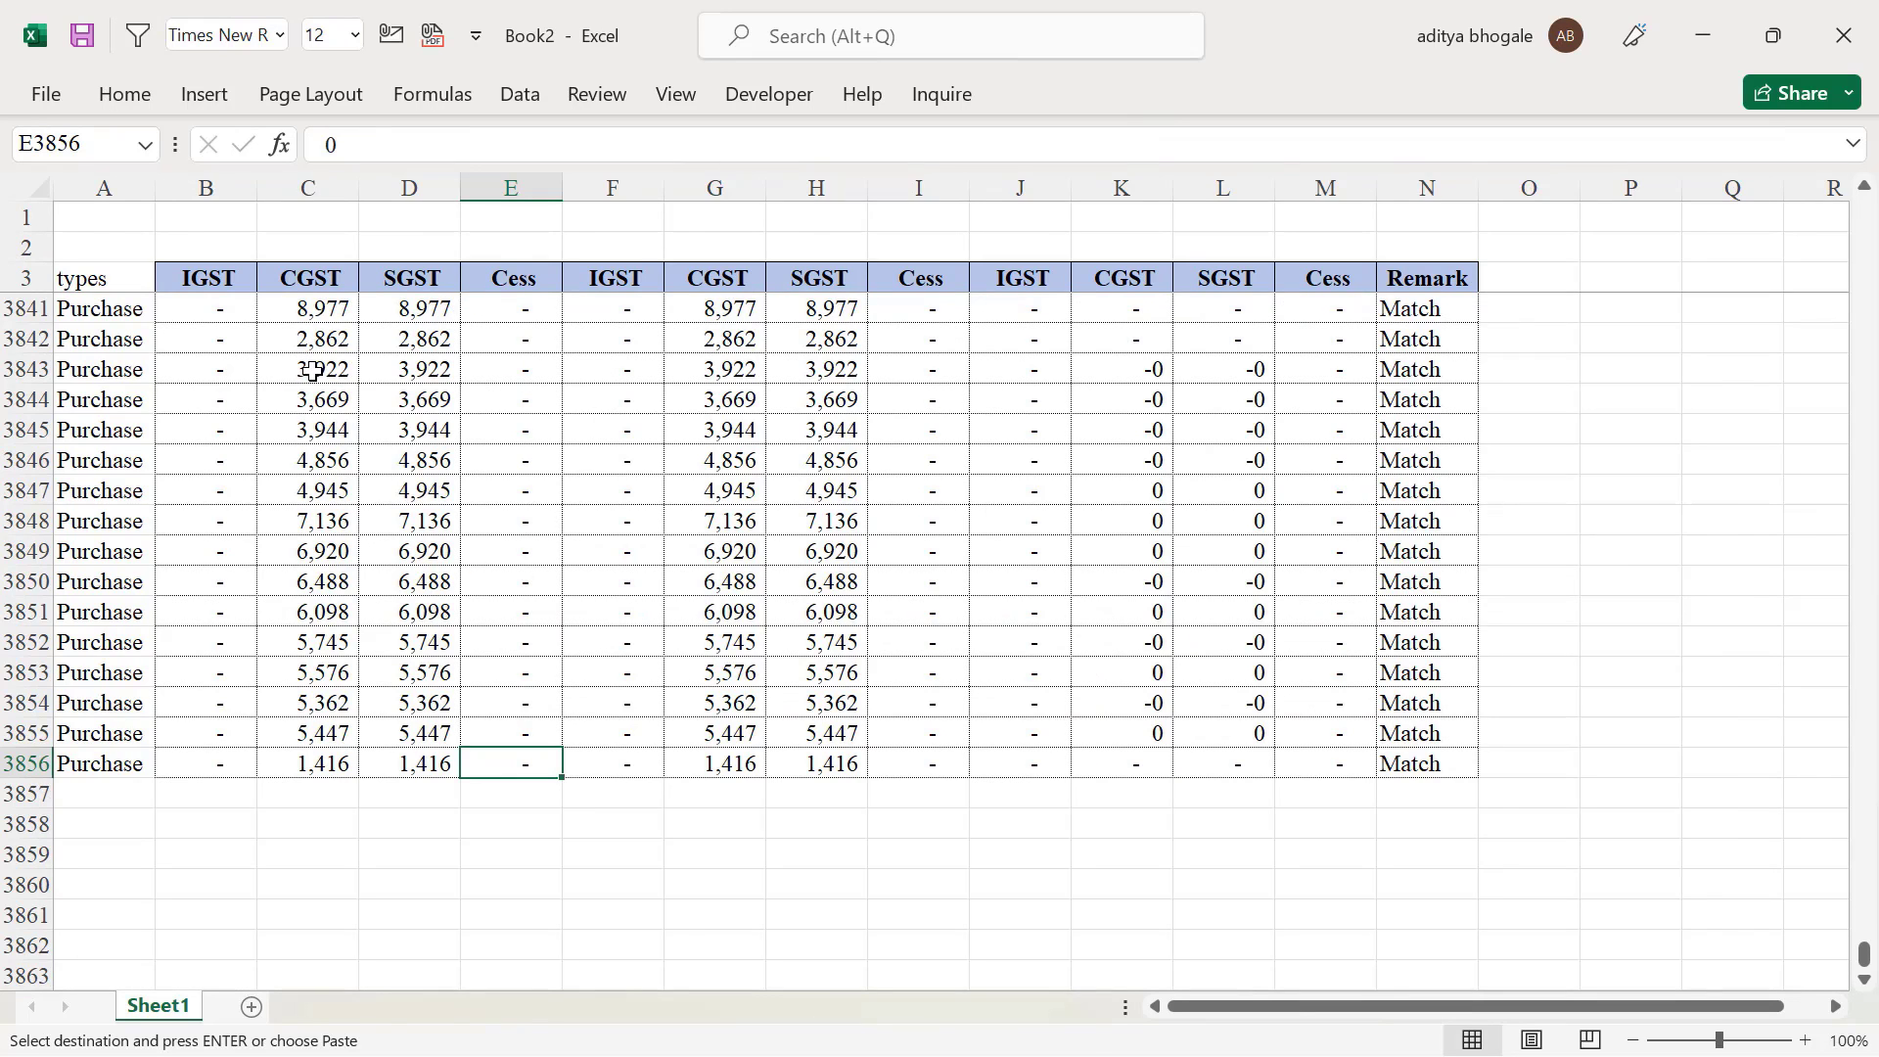
key(alt+Tab)
click(473, 1006)
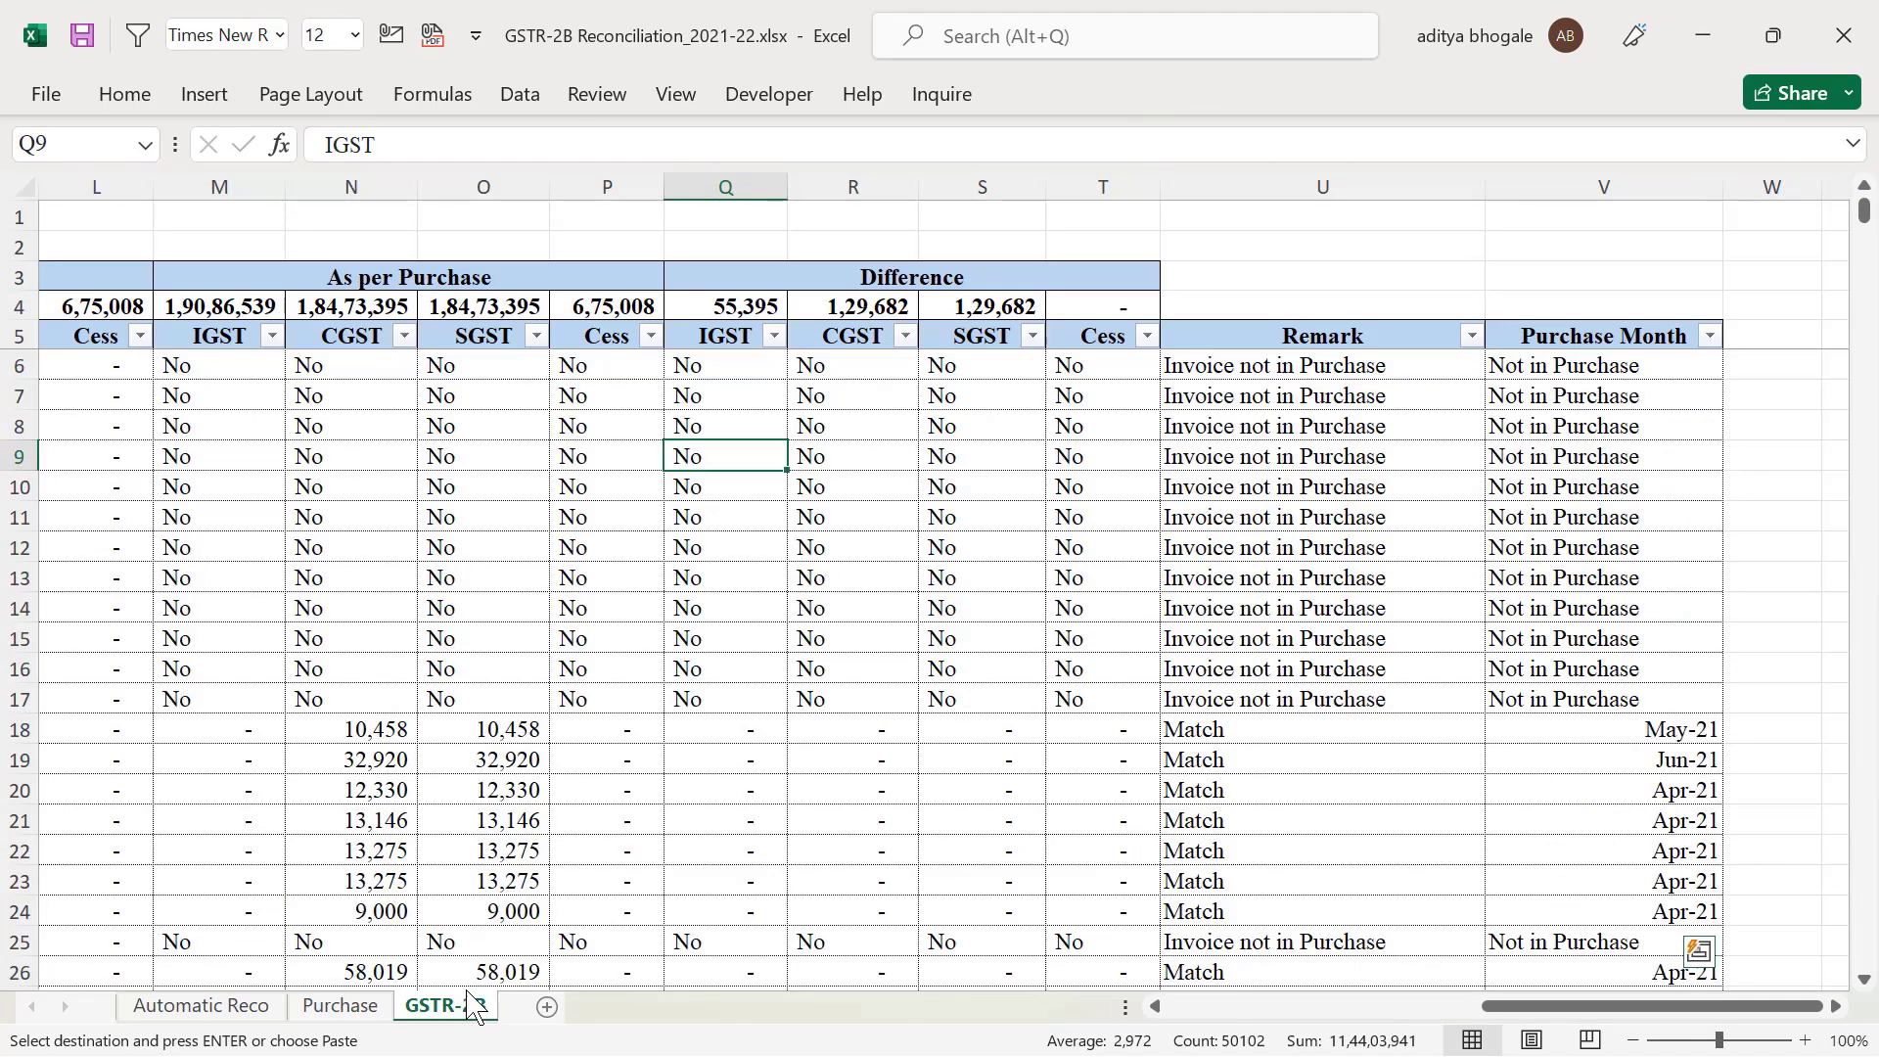
click(338, 339)
key(Left)
key(Left)
key(Left)
key(Left)
key(Left)
key(Left)
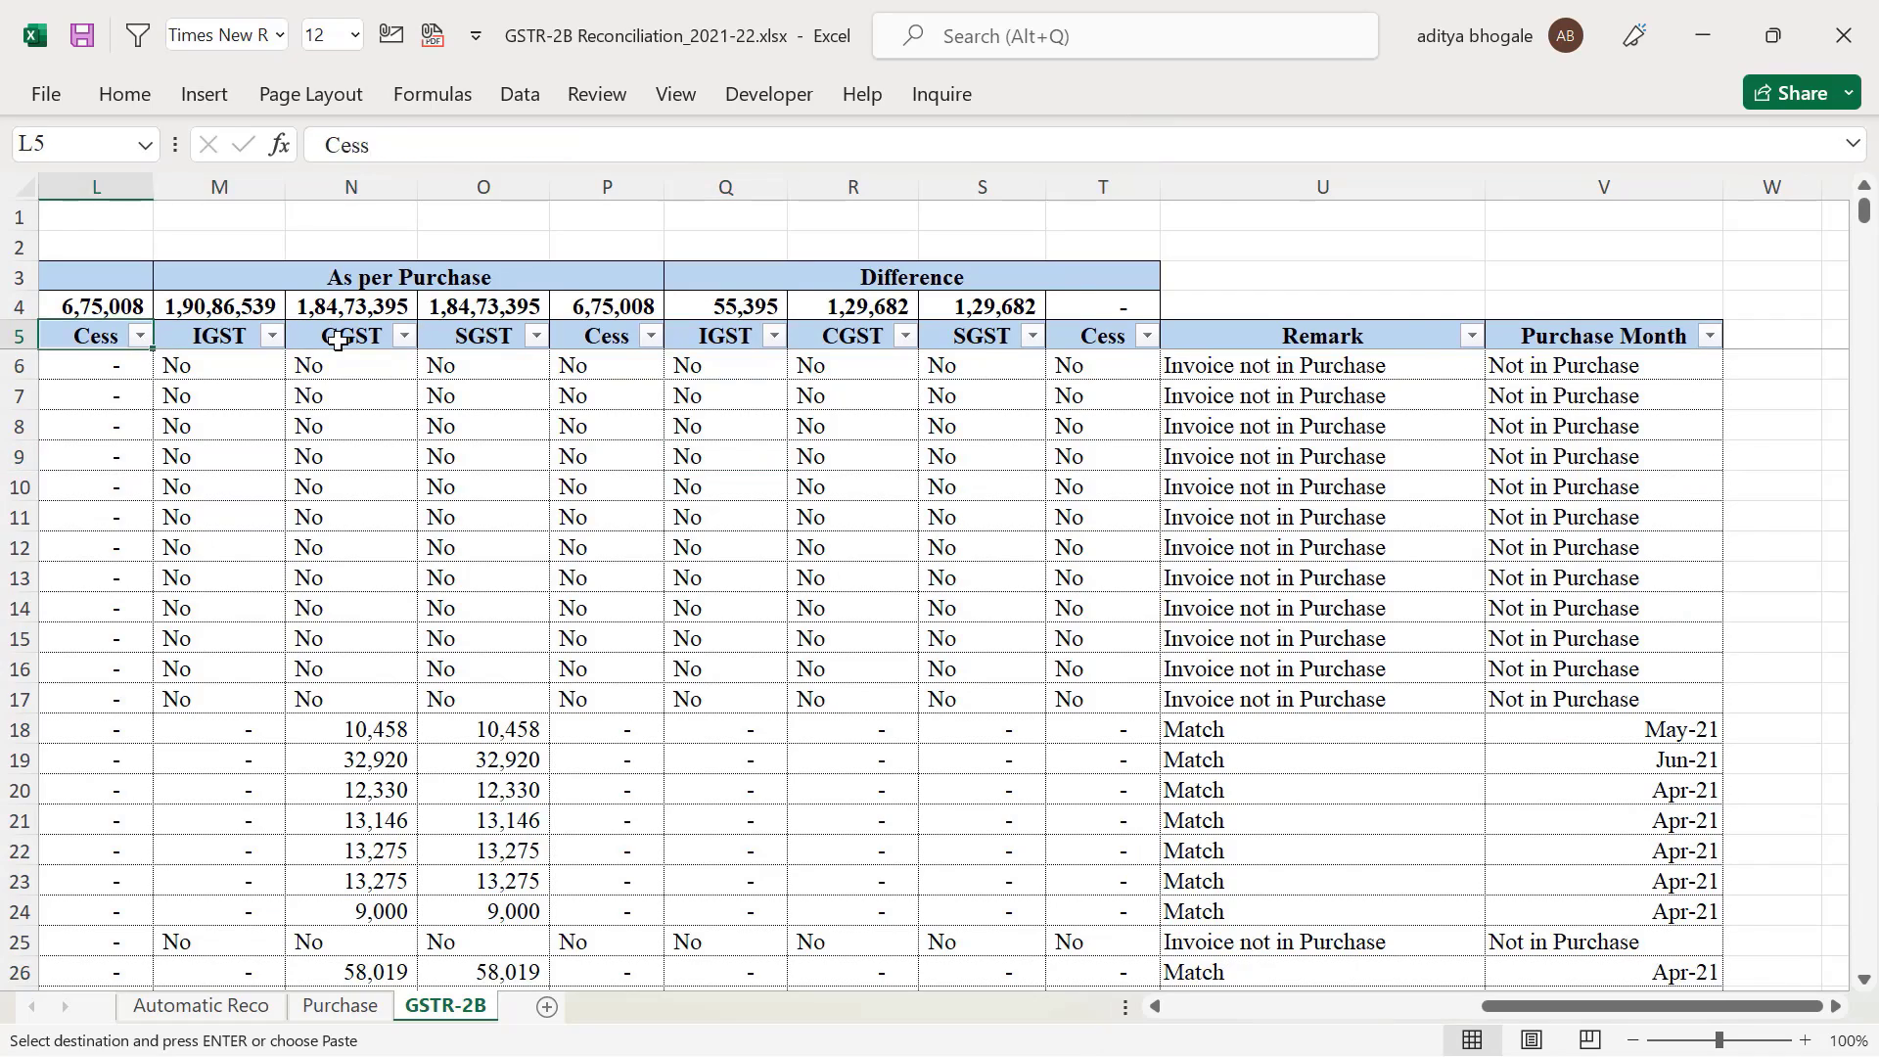
key(Right)
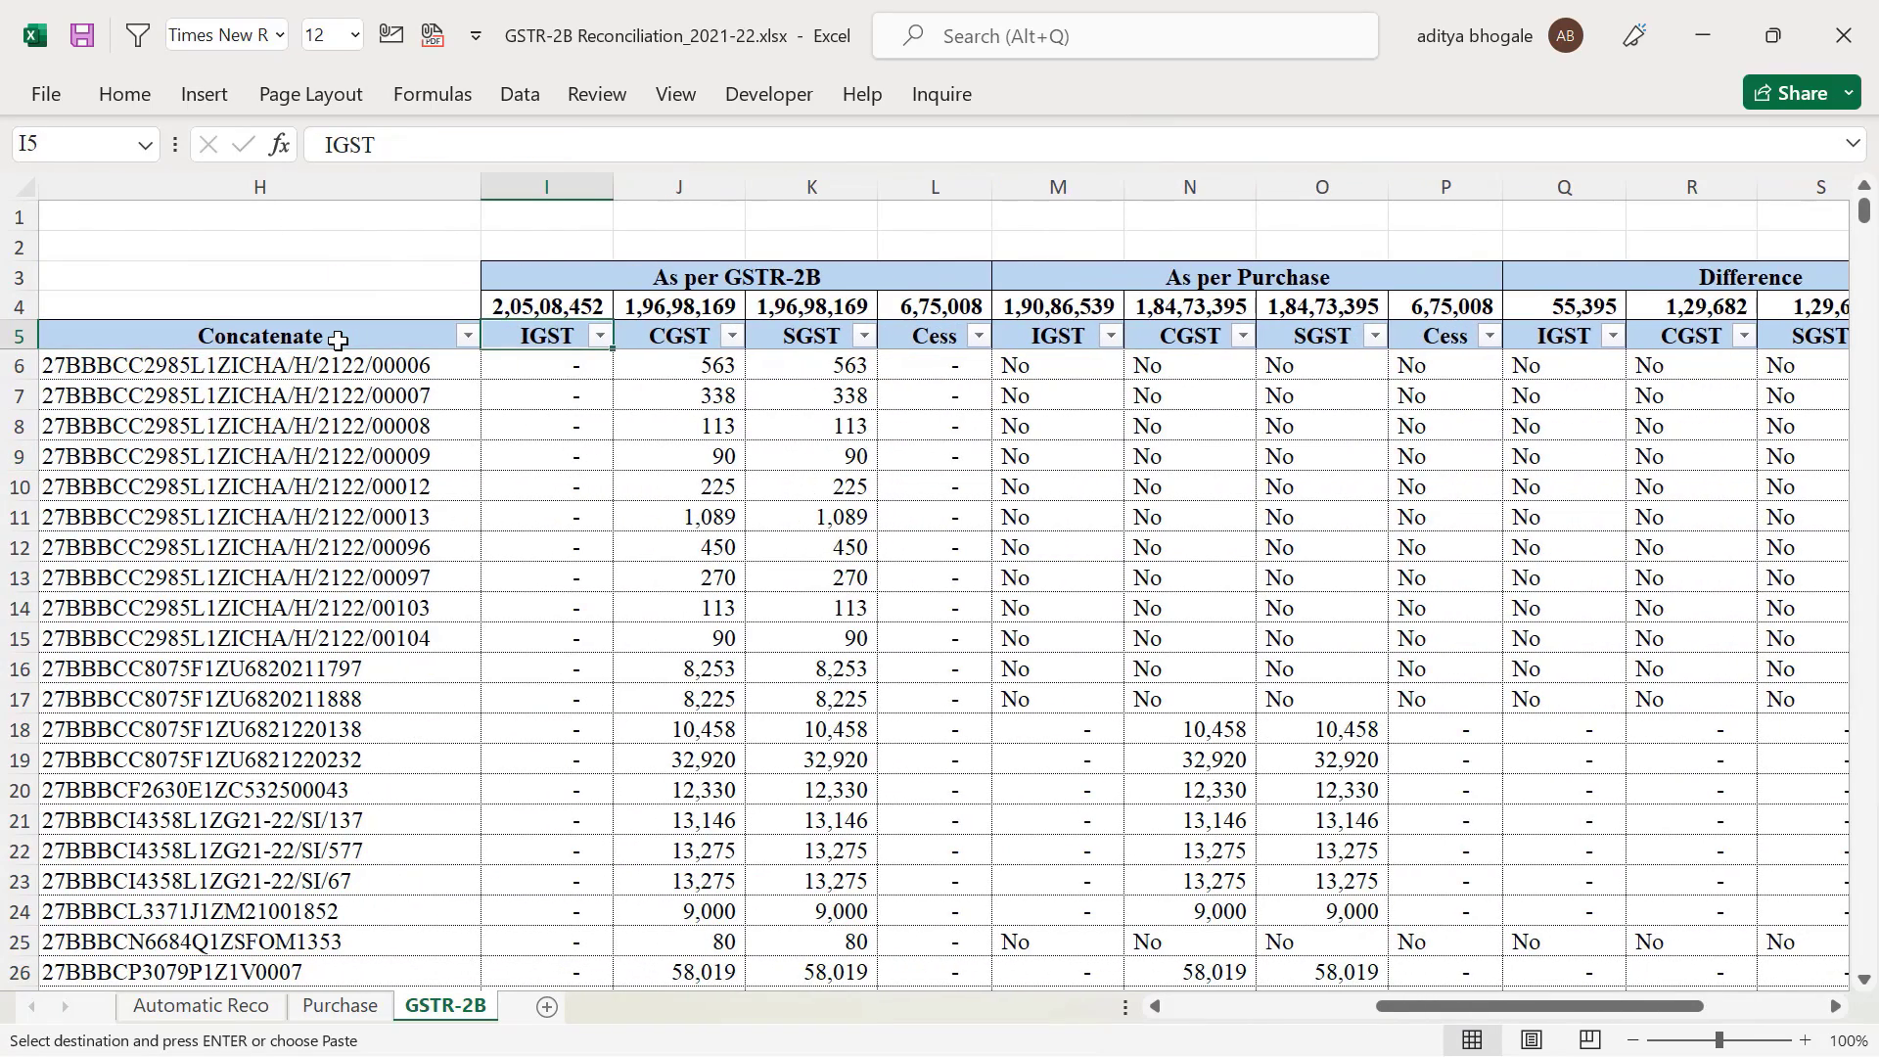
key(shift+Right)
key(shift+Right)
key(ctrl+shift+Right)
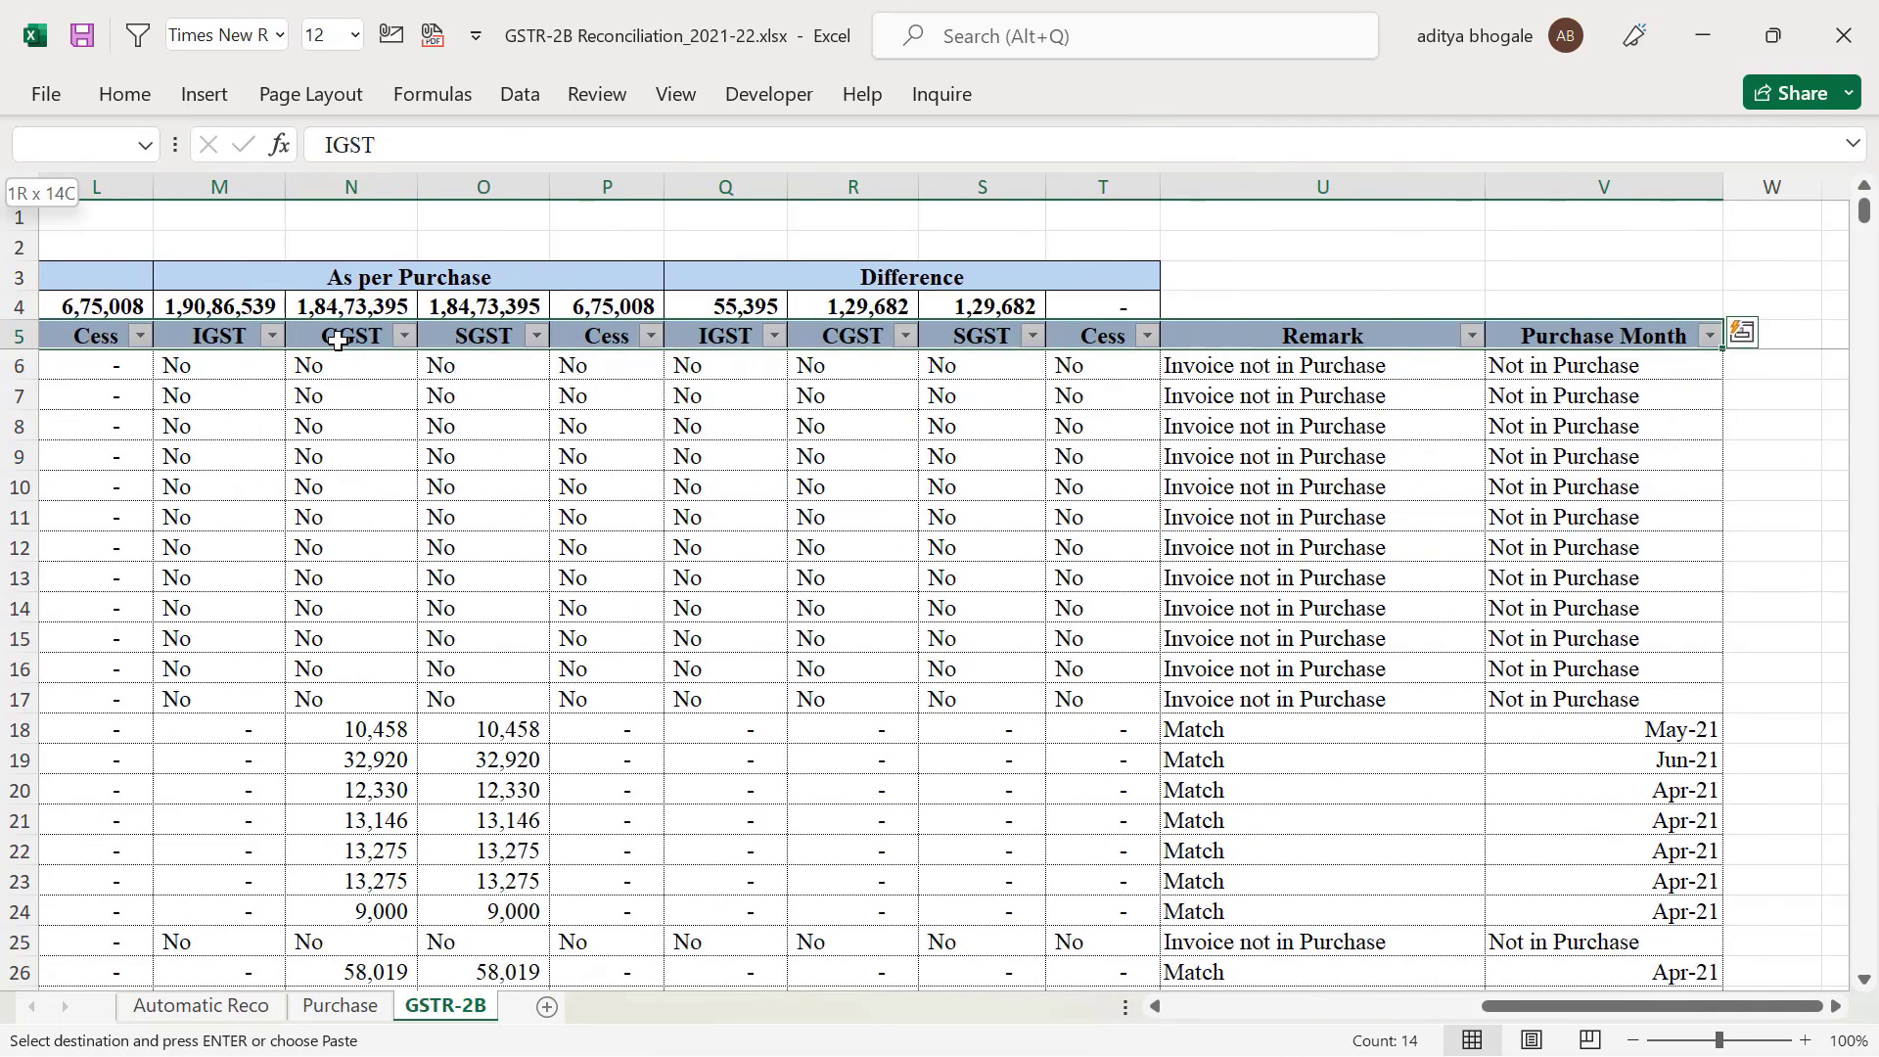
key(shift+Left)
key(ctrl+shift+Down)
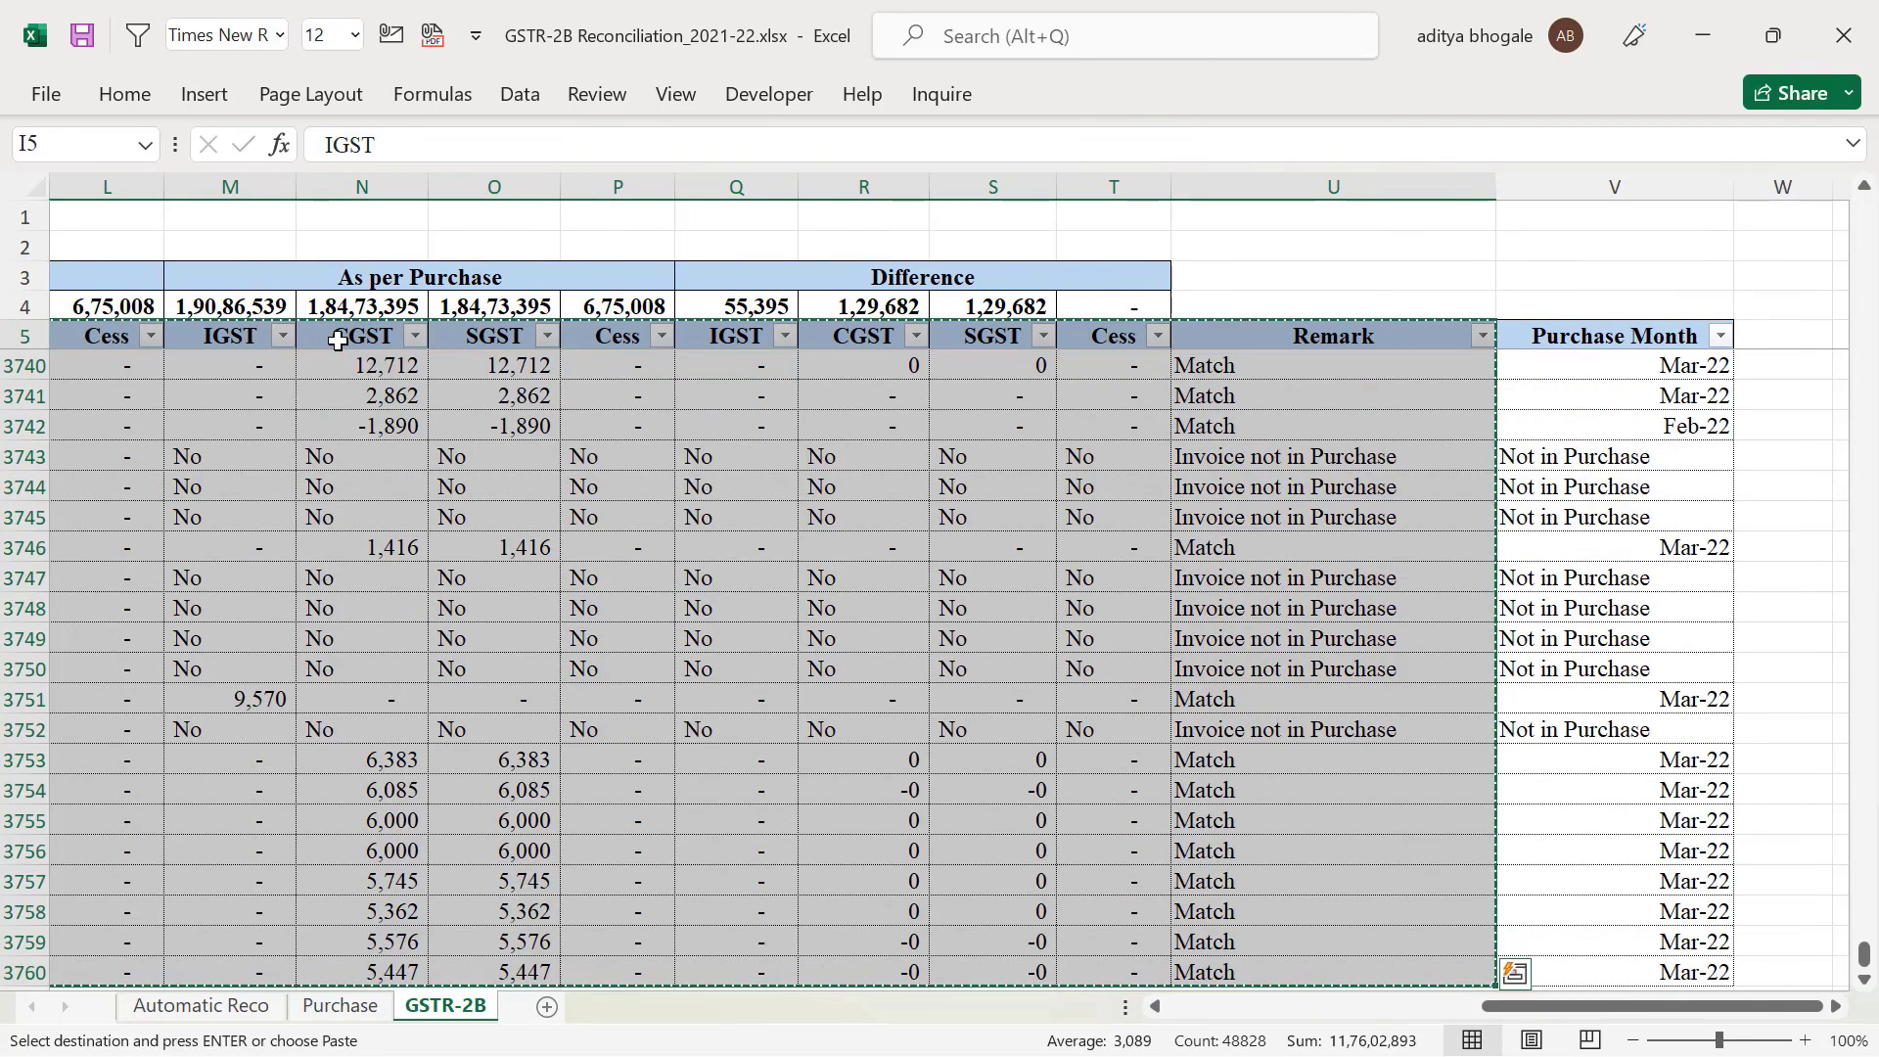
Switch back to the new workbook and paste the GSTR-2B data as values only below the purchase rows, starting at B3859
key(alt+Tab)
key(ctrl+alt+v)
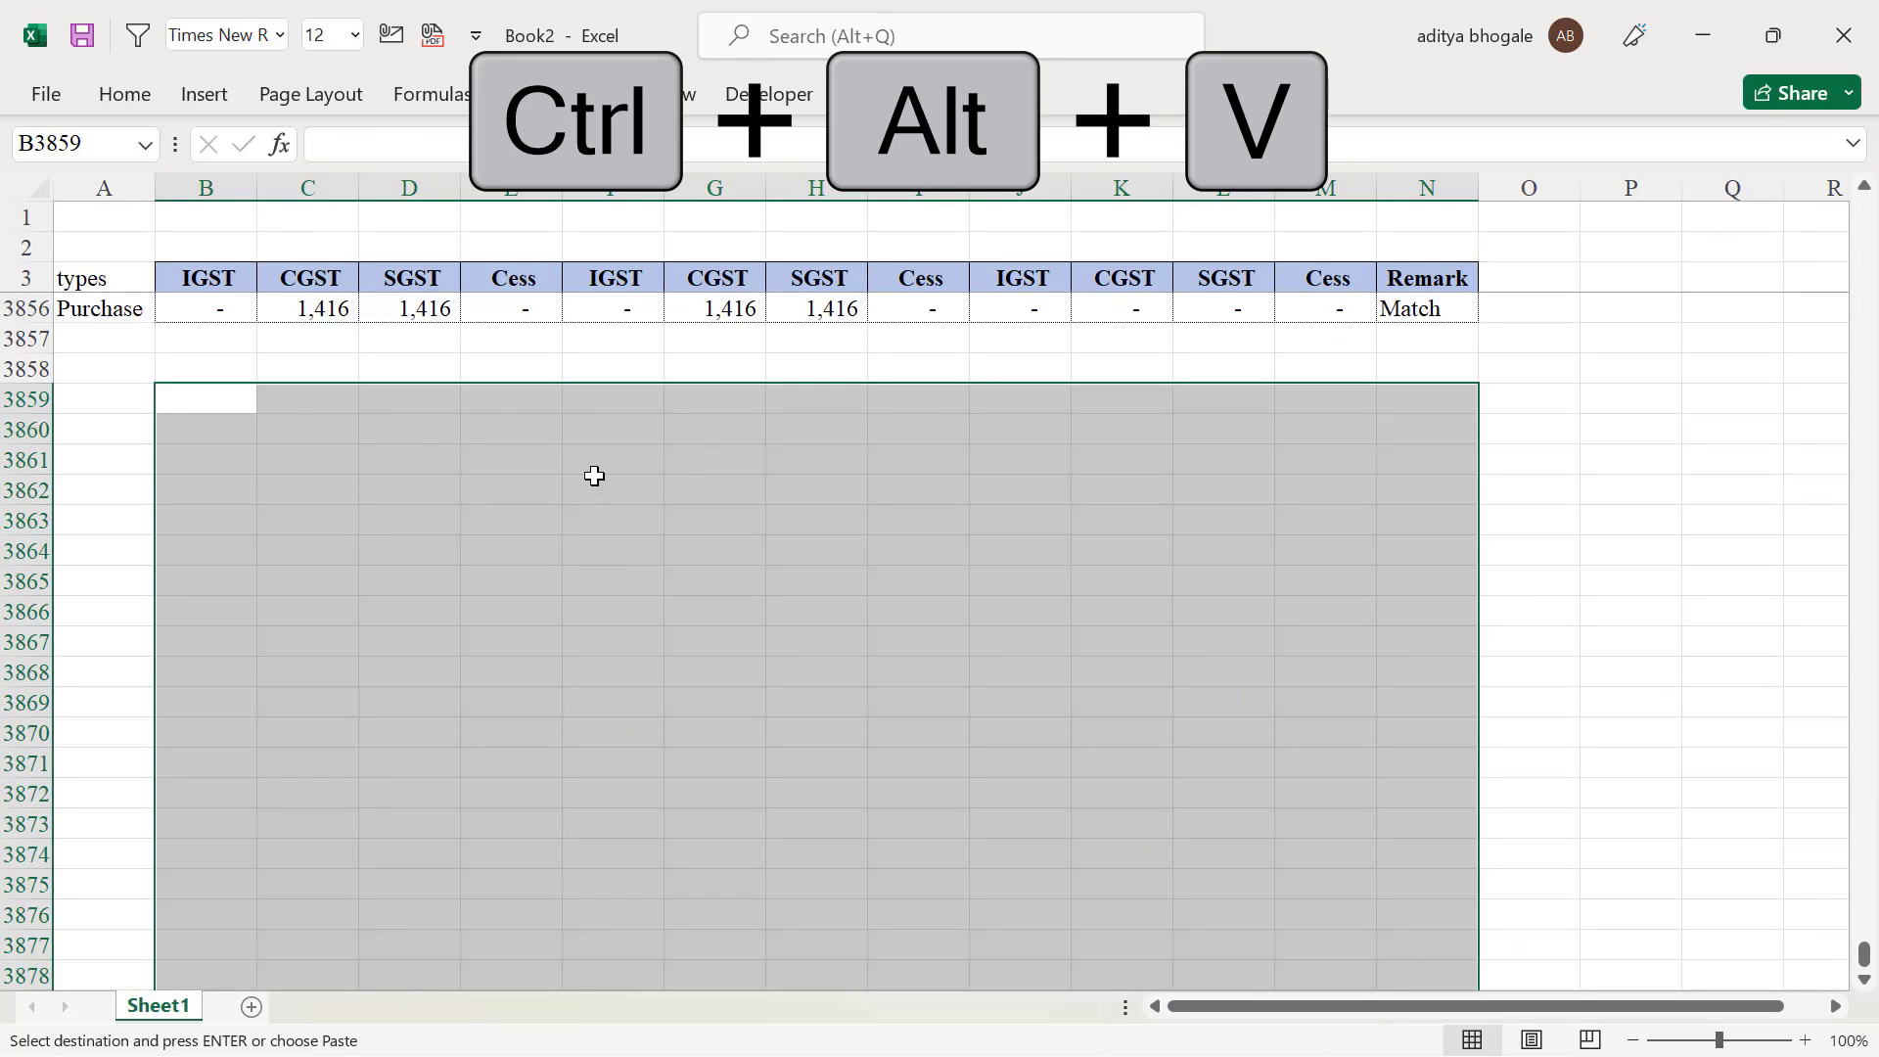
key(v)
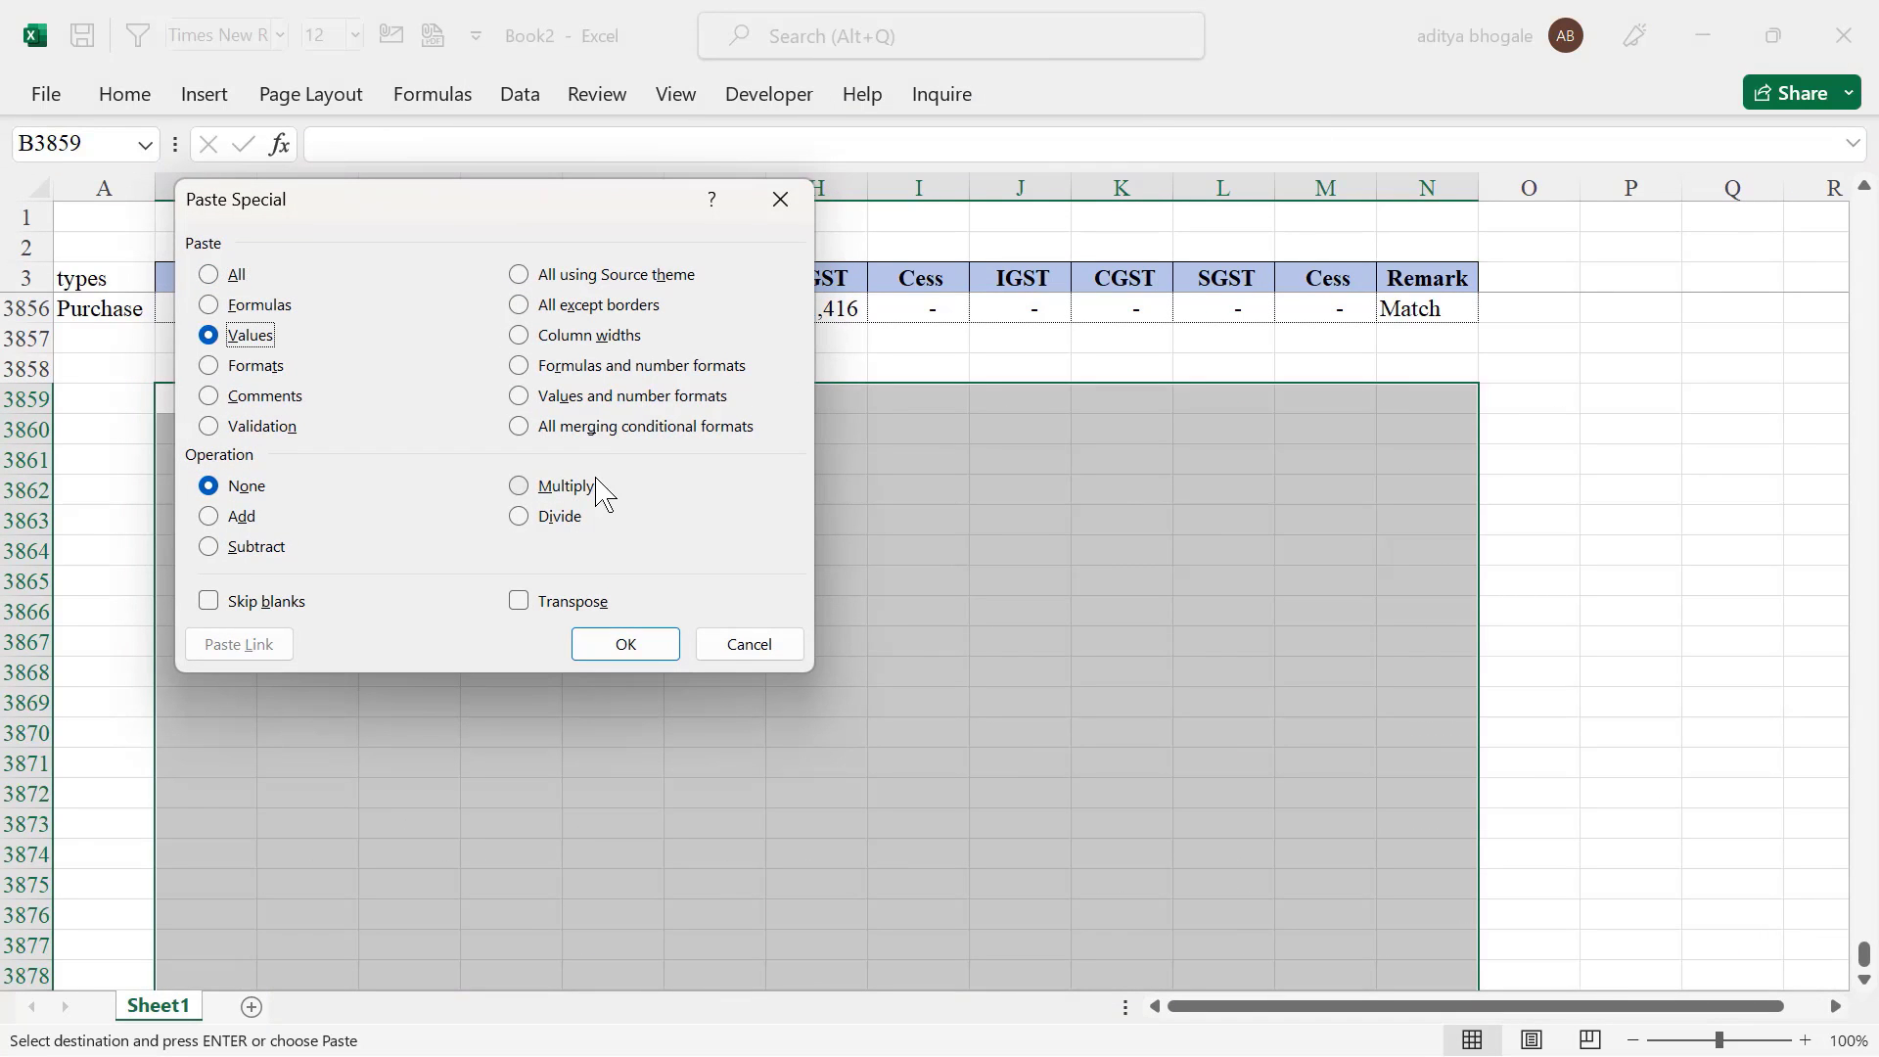
key(Return)
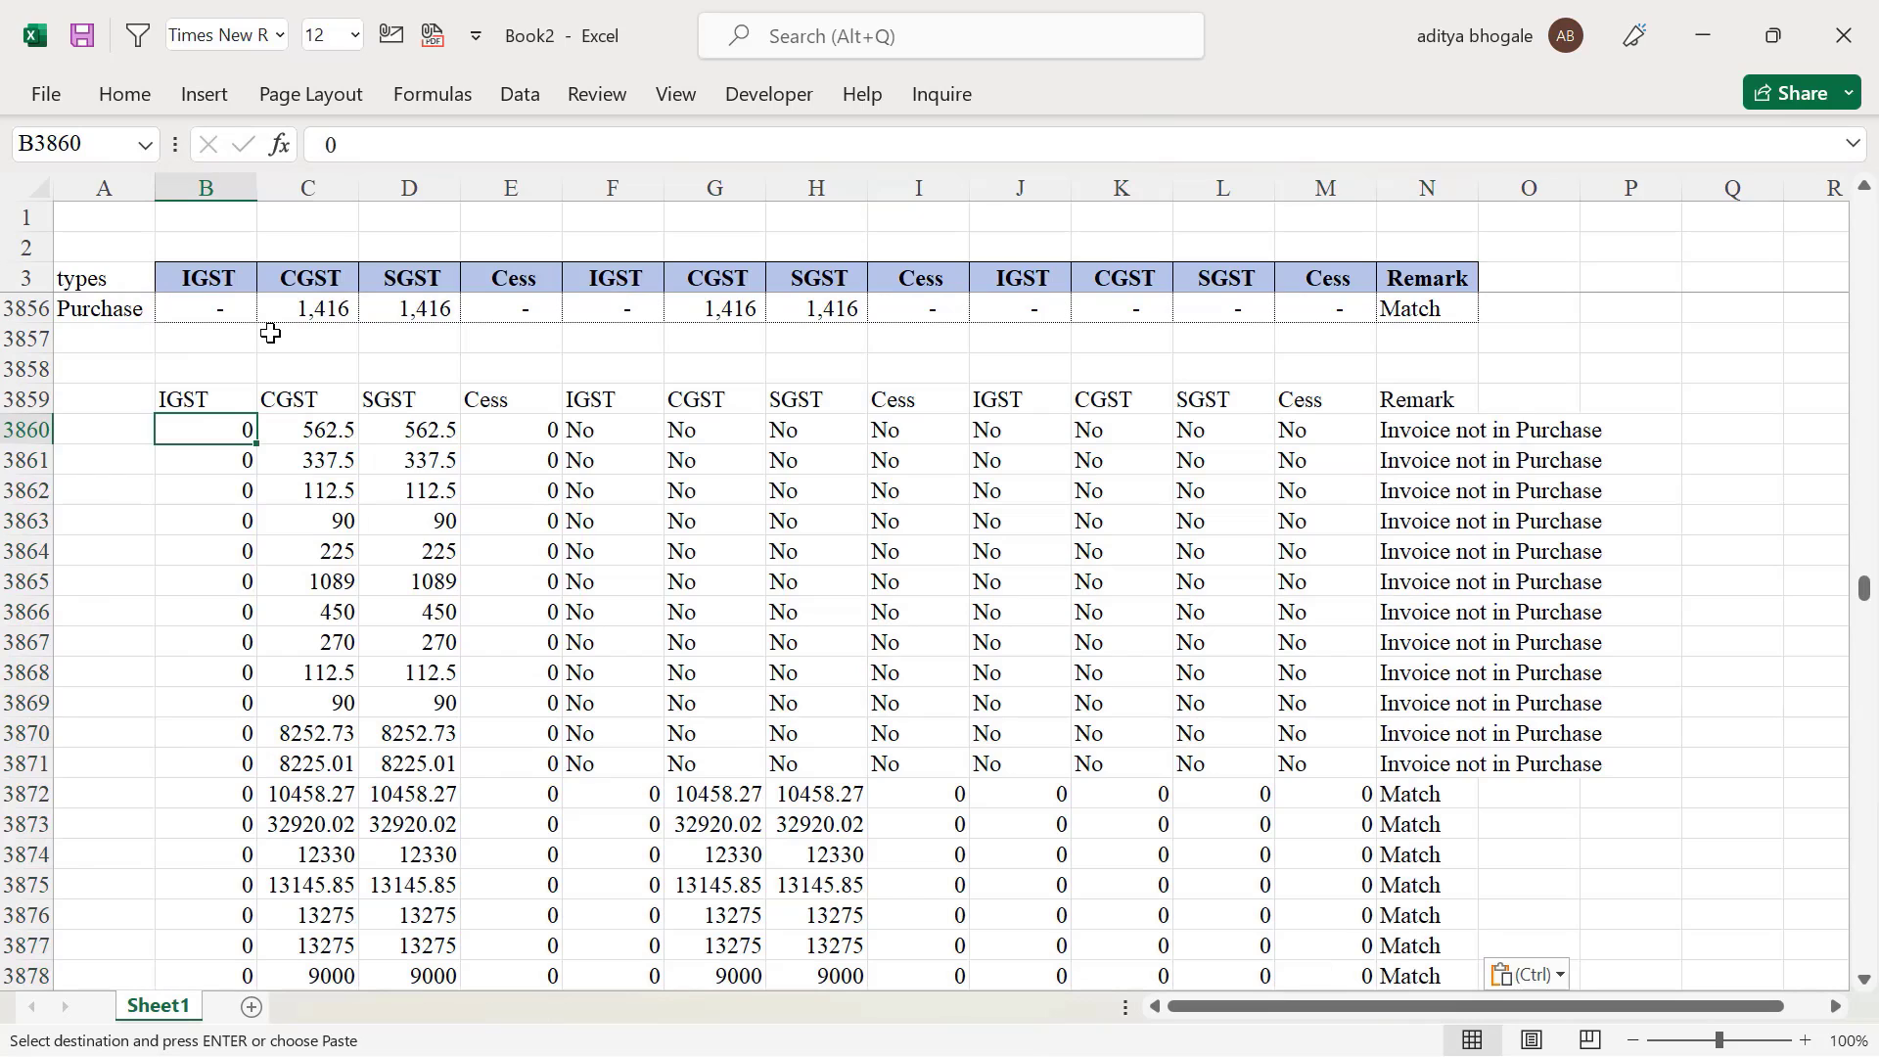
Compare the pasted GSTR-2B tax and Remark columns with the purchase headers above to check their alignment
click(223, 276)
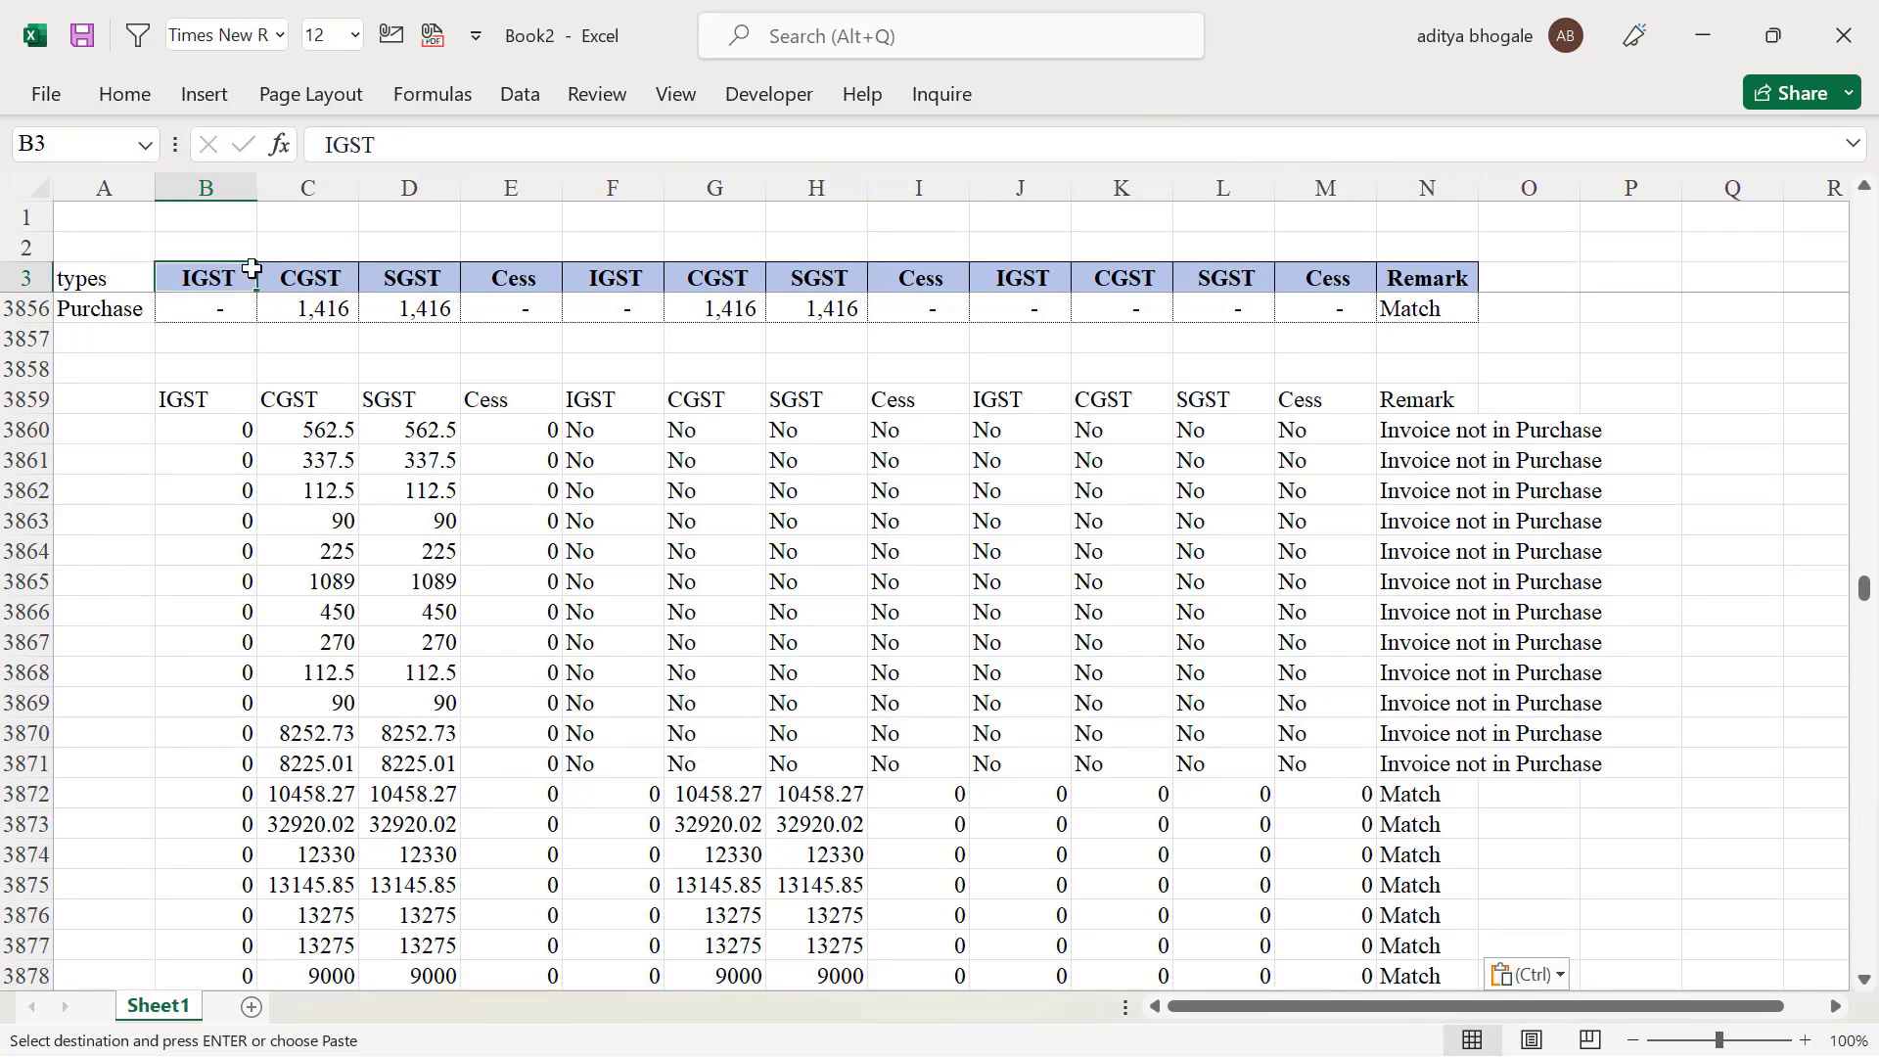
click(312, 274)
click(406, 276)
click(526, 279)
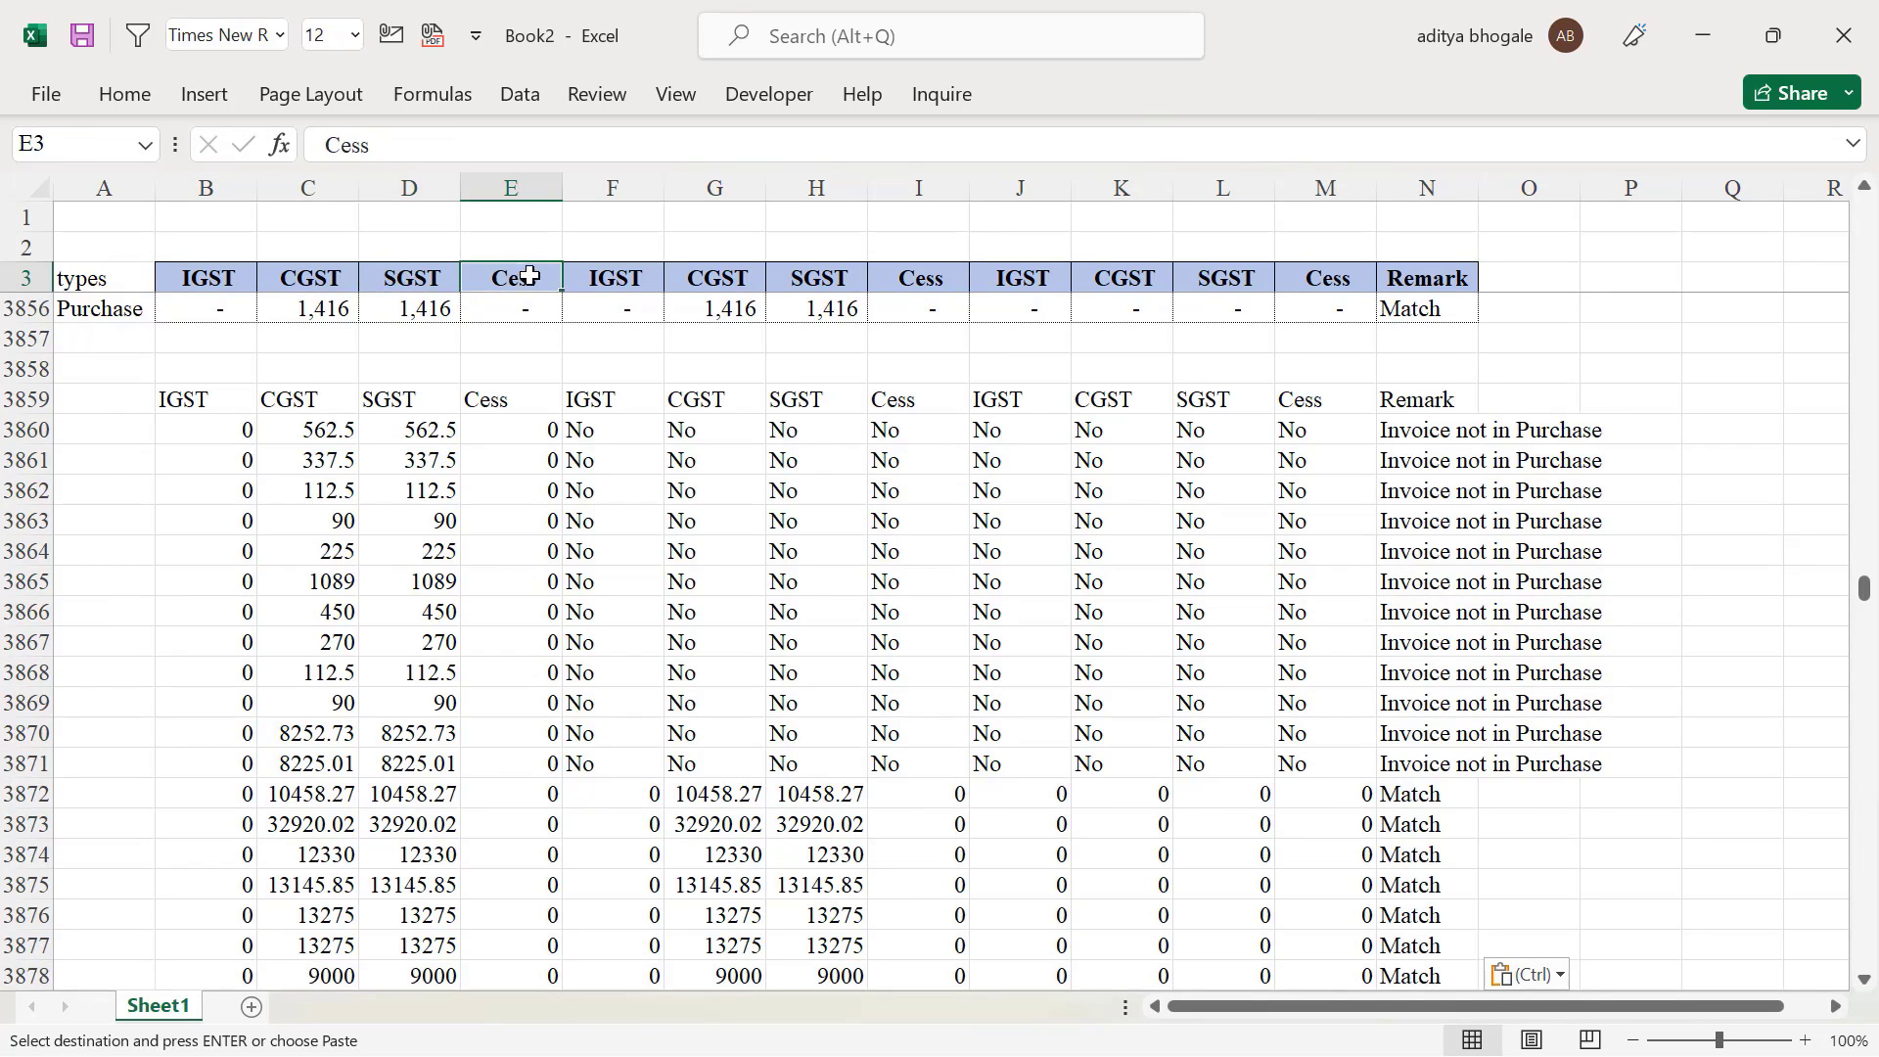
click(554, 346)
scroll(554, 346, up, 1)
drag(534, 313, 511, 429)
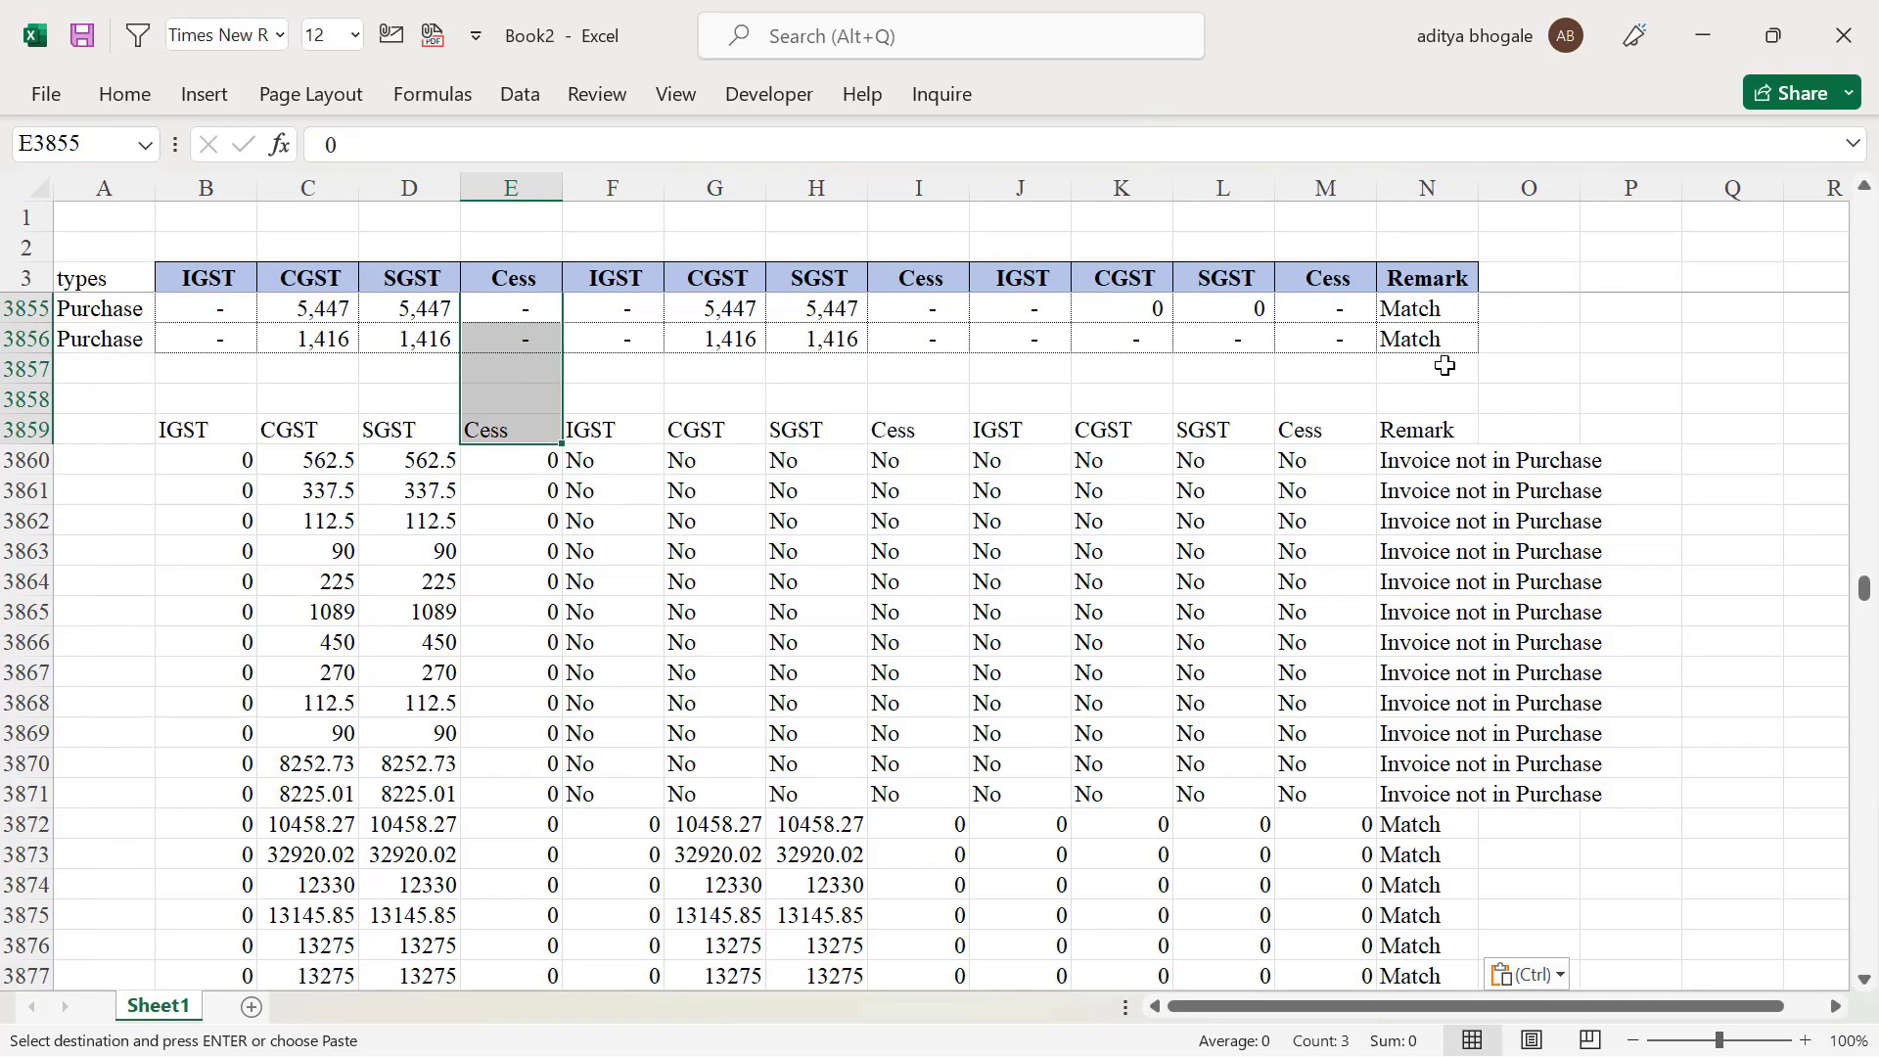
drag(1436, 340, 1436, 456)
drag(1300, 434, 1300, 516)
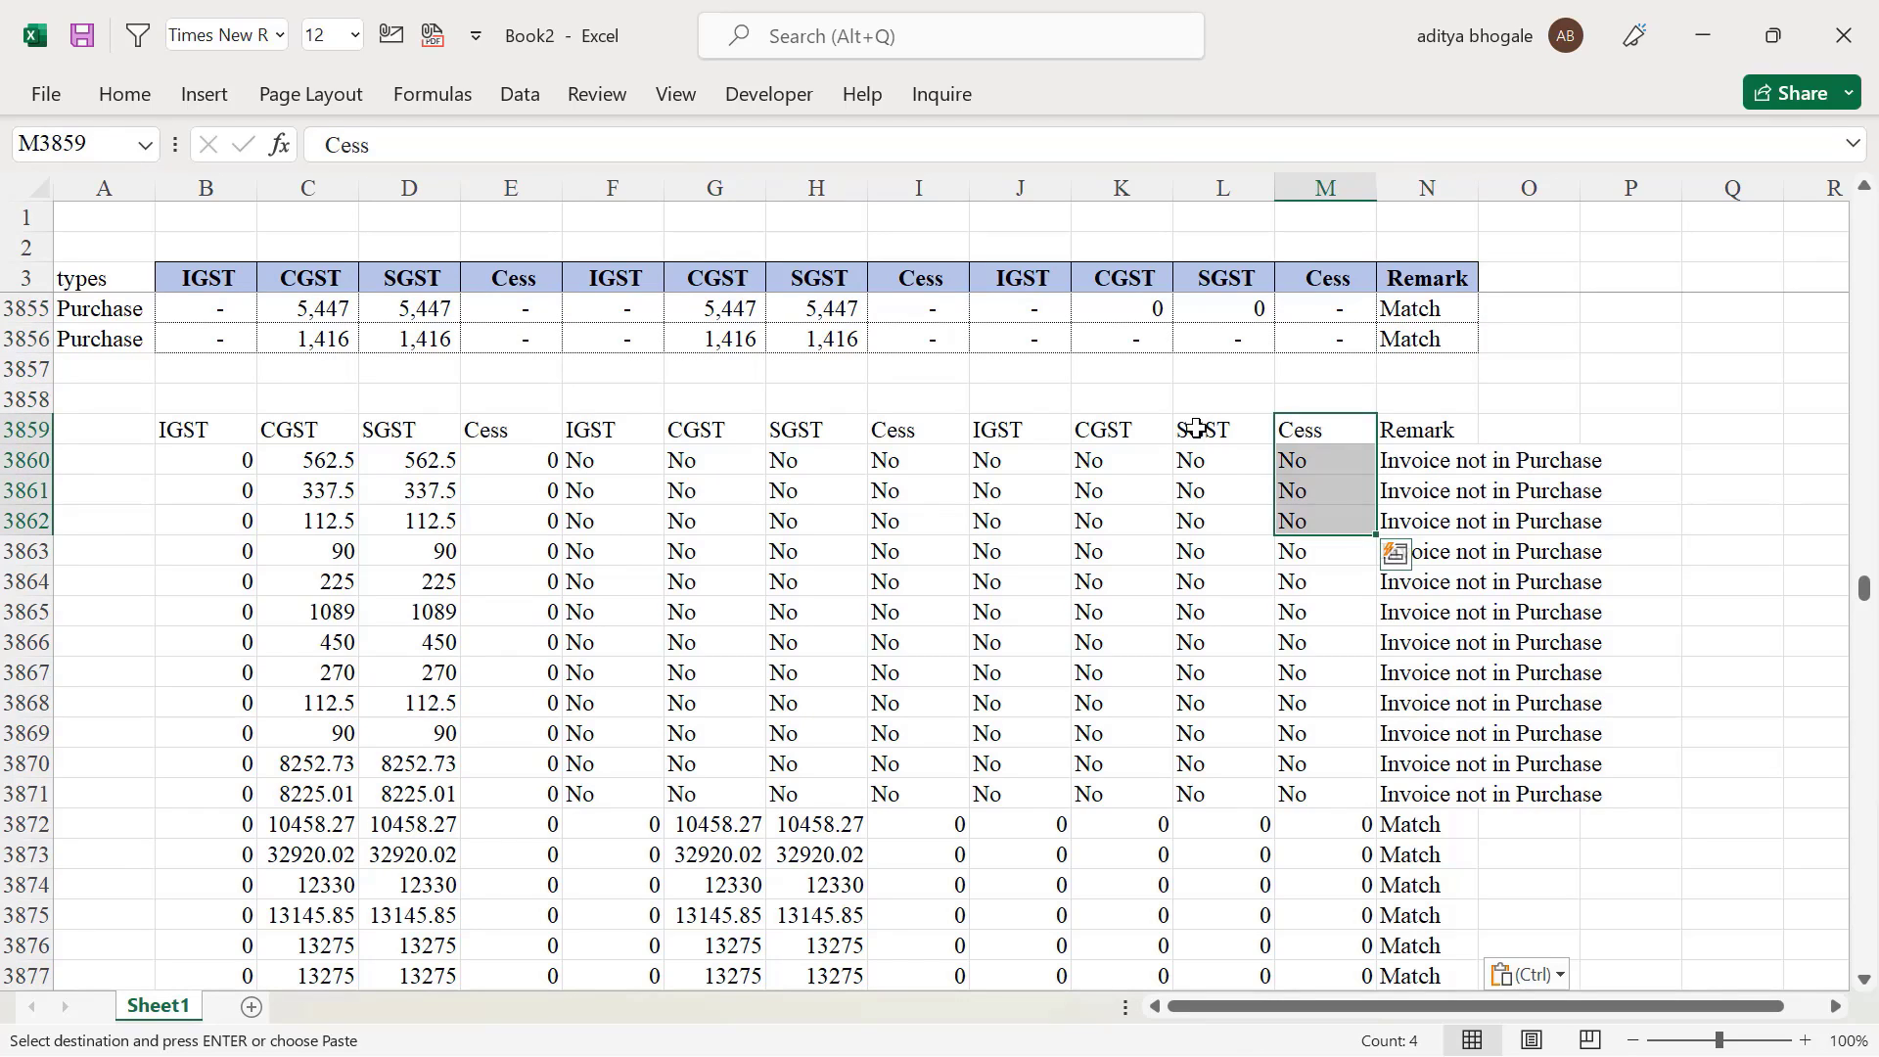
drag(1198, 429, 1198, 517)
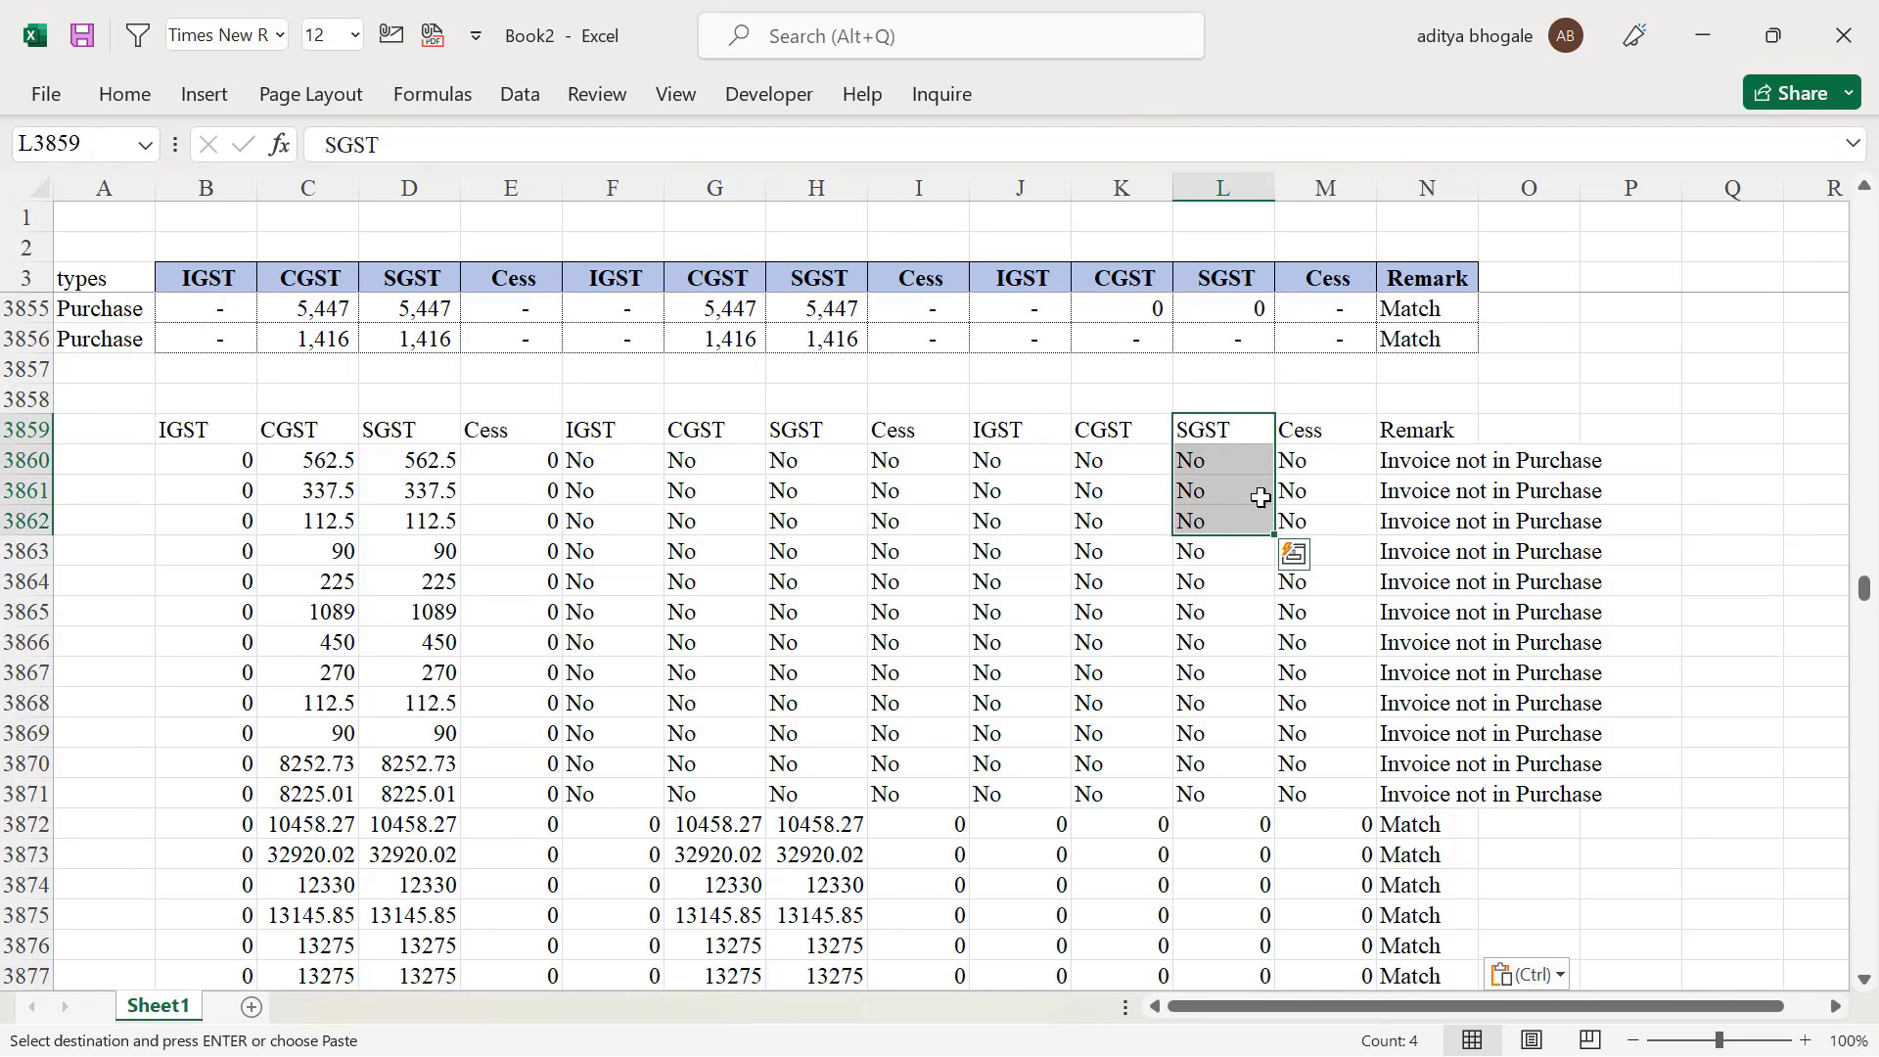
drag(1453, 440, 1429, 524)
Enter the label "GSTR-2B" in A3860, beside the first pasted GSTR-2B row
click(93, 463)
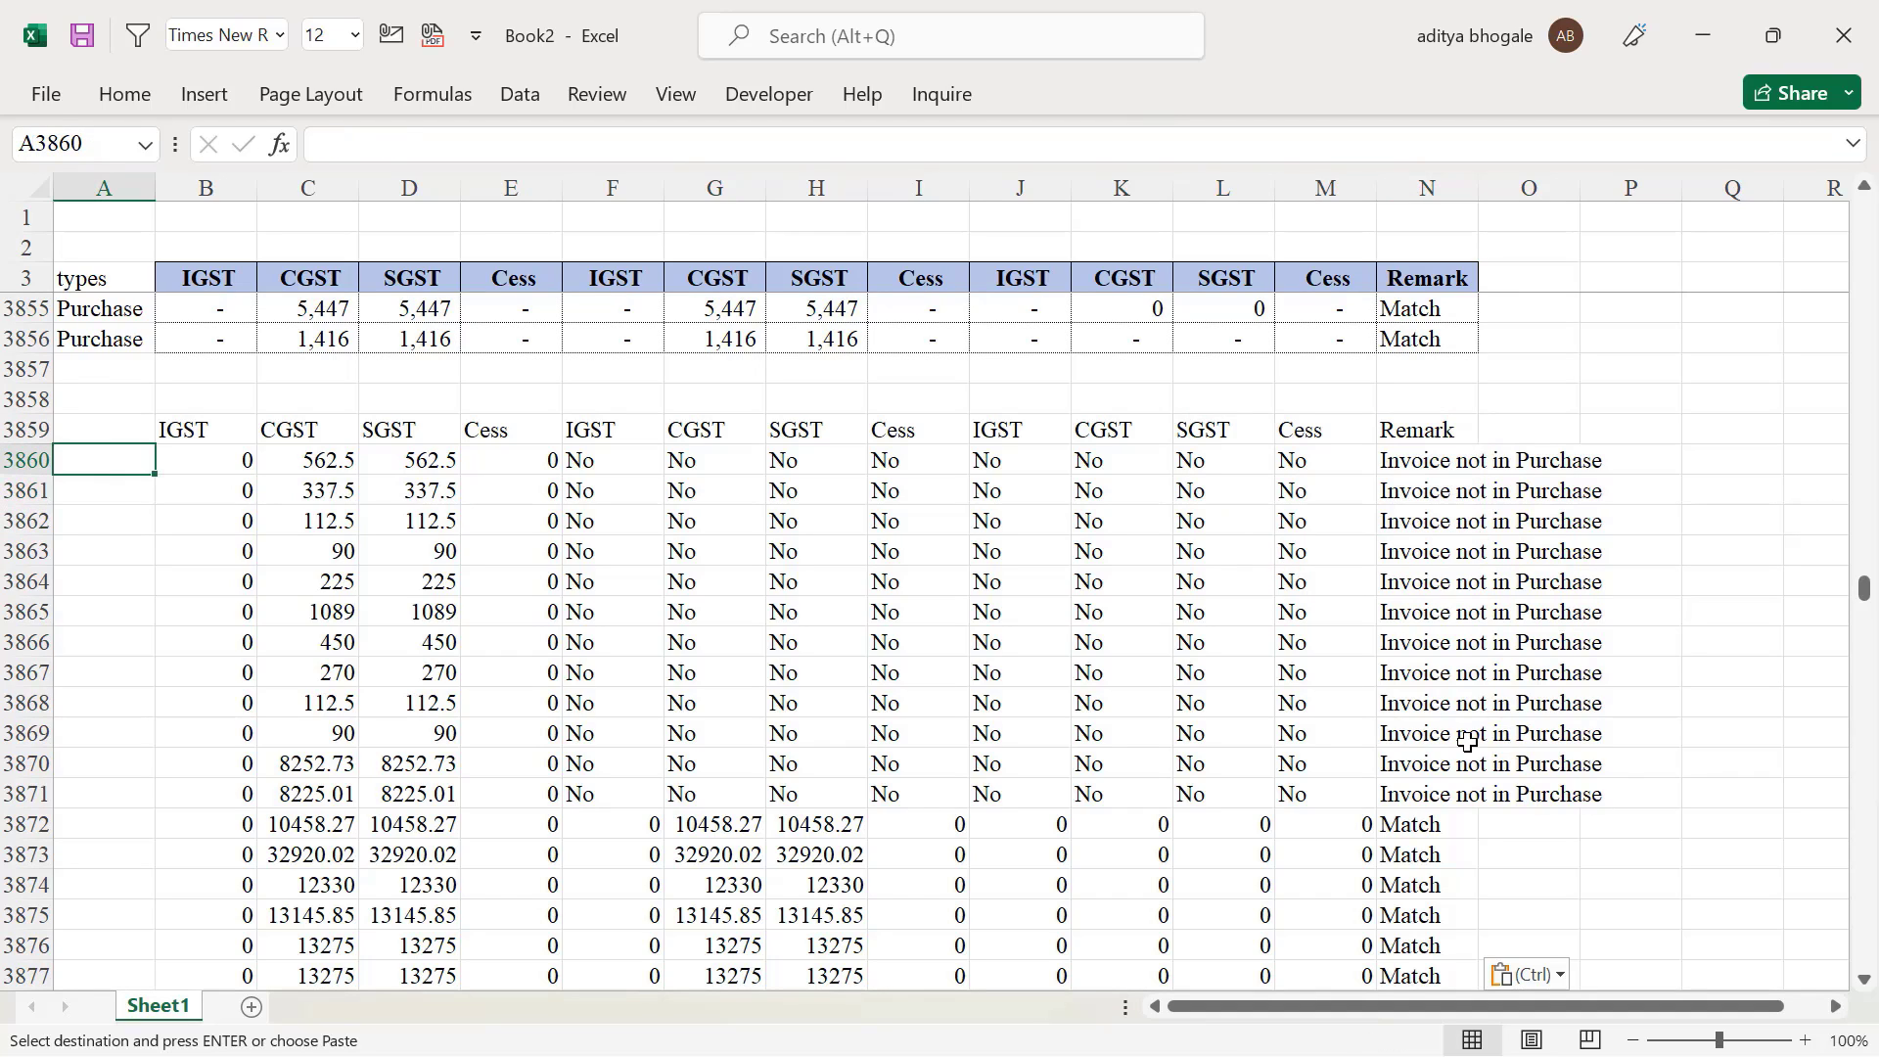
text(GSTR-2)
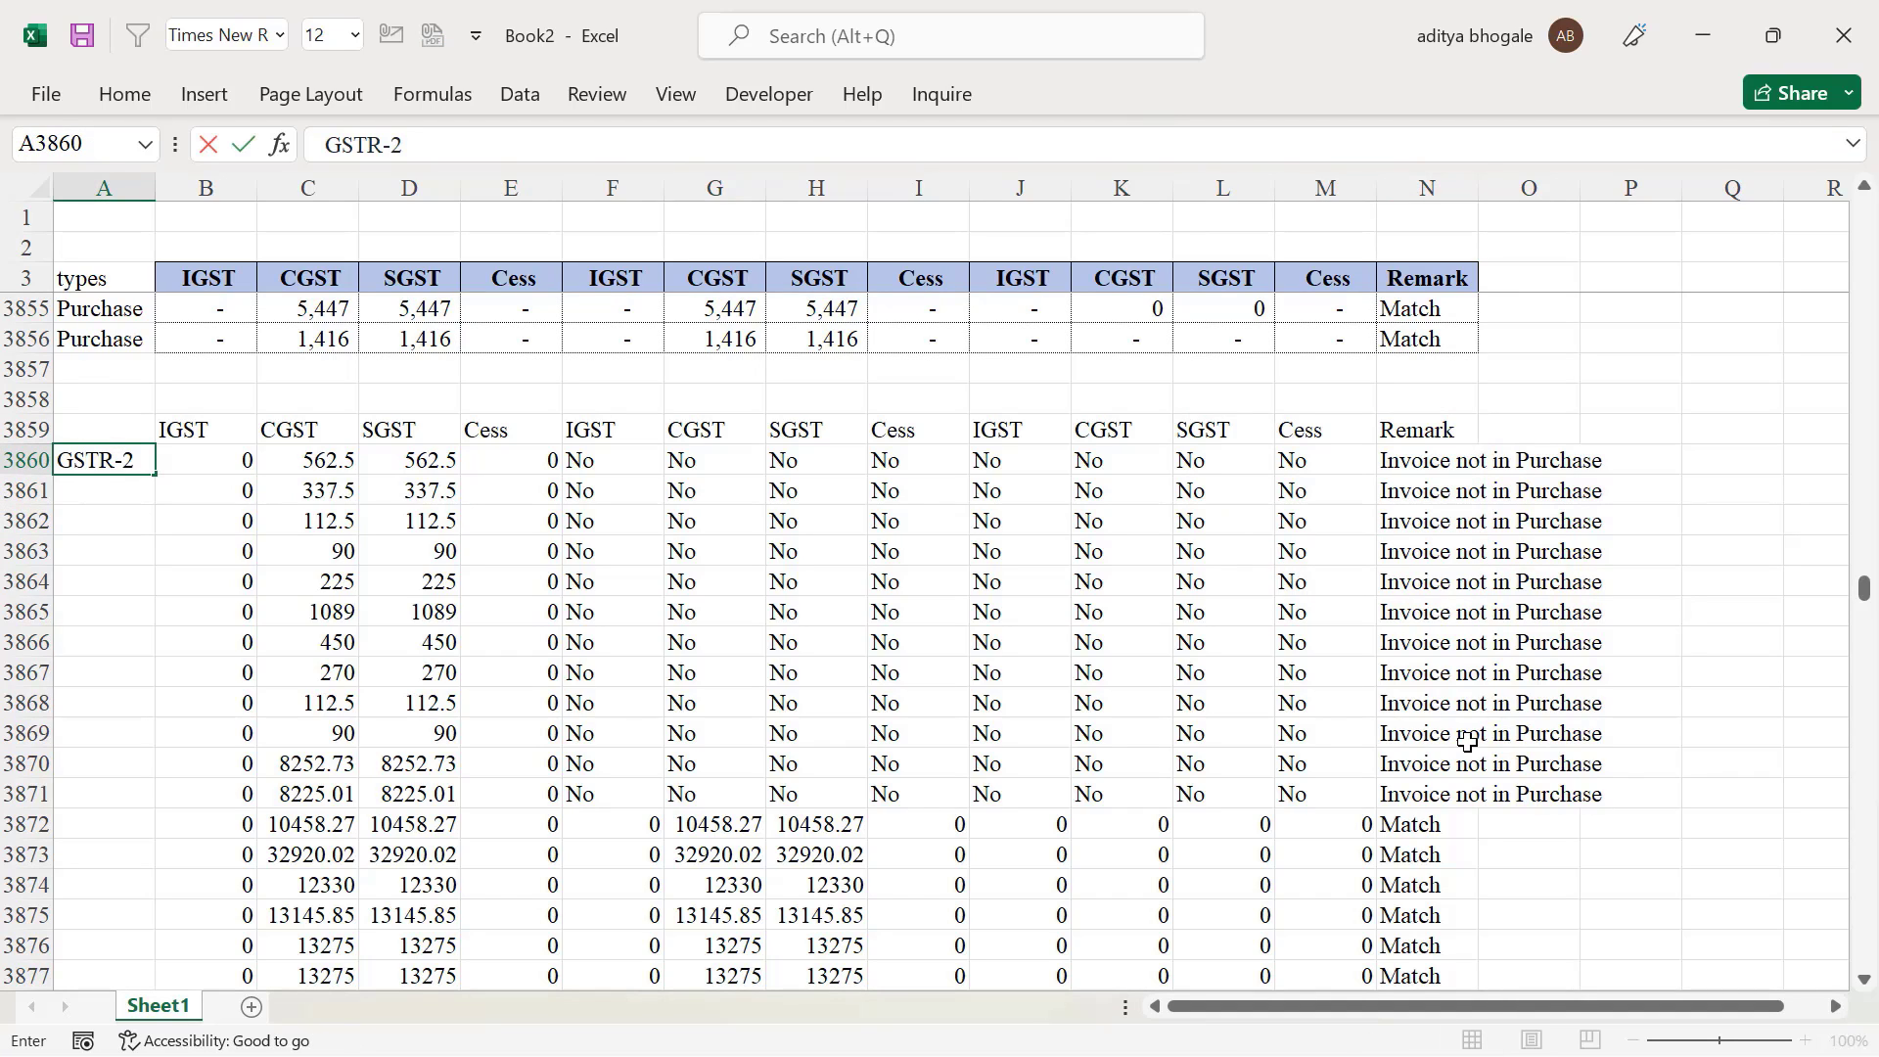
text(B)
key(Return)
key(Up)
scroll(1467, 741, down, 1)
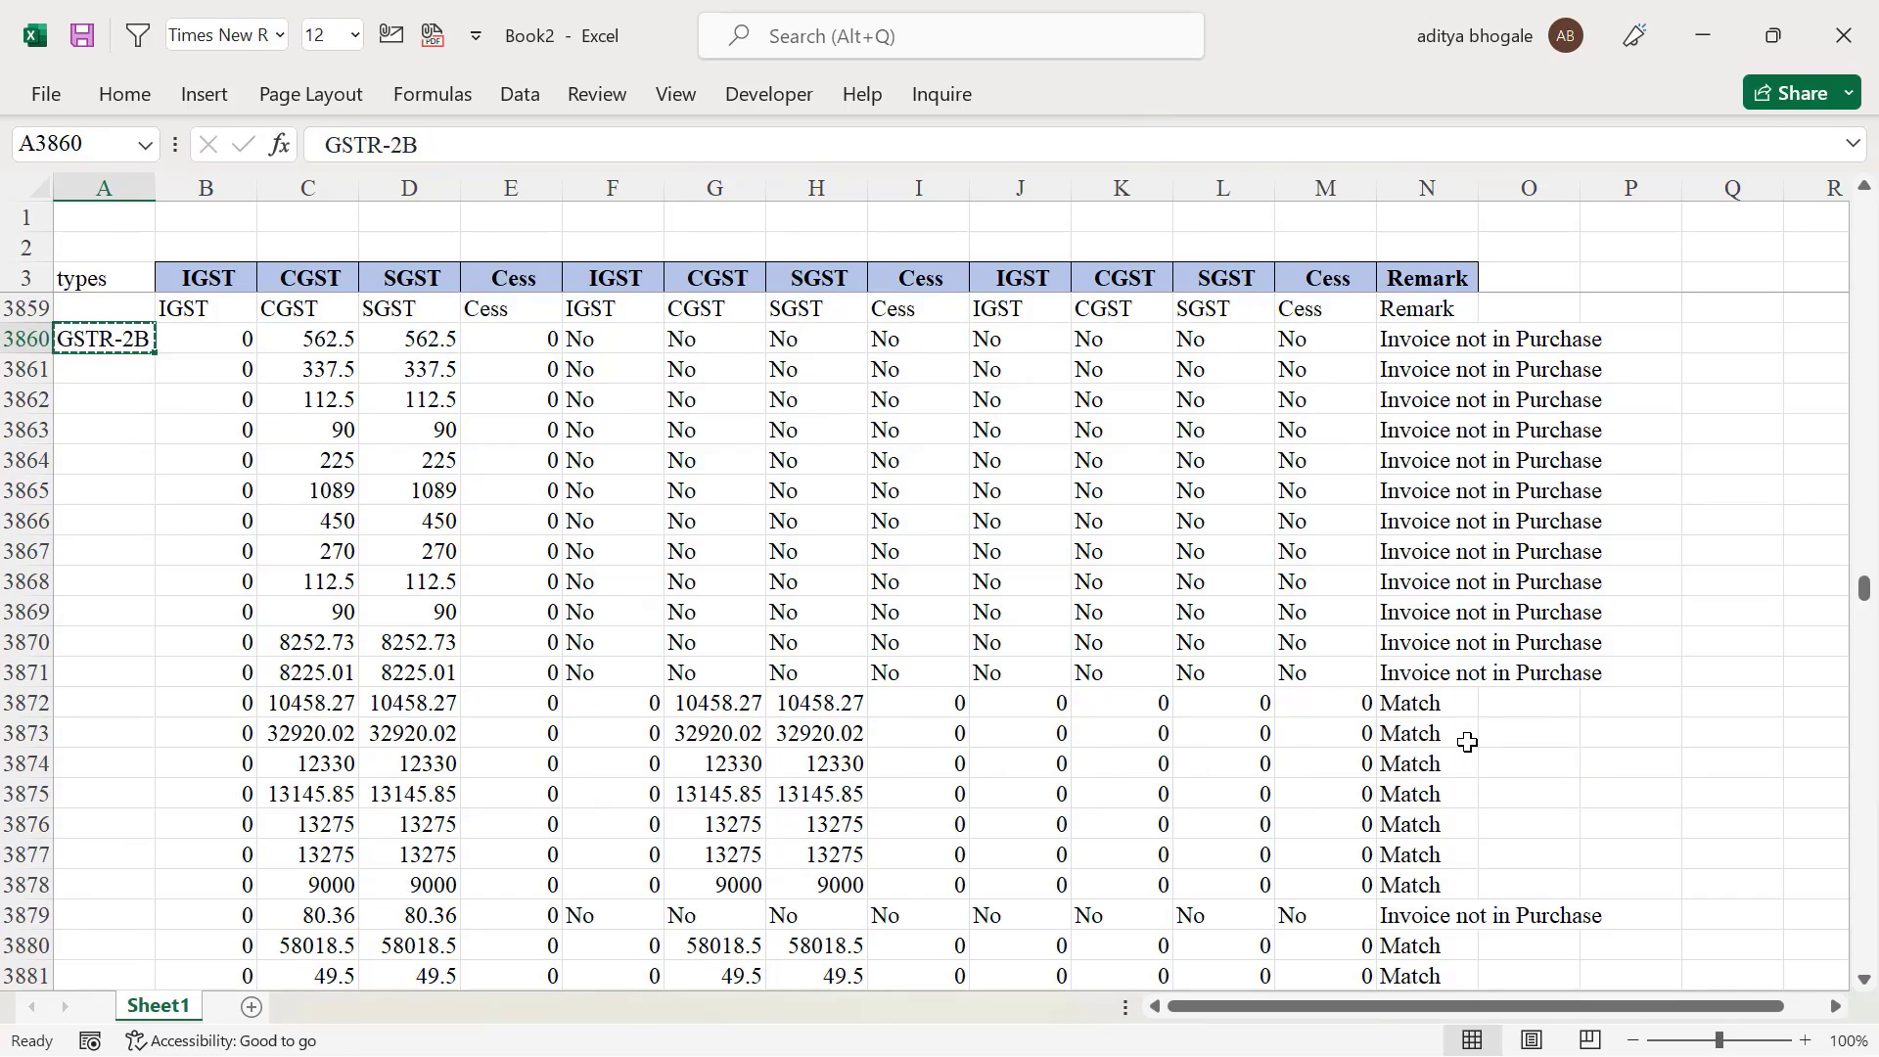
Fill the "GSTR-2B" label from A3860 down column A to the last pasted data row
key(ctrl+c)
key(Right)
key(ctrl+Down)
key(Left)
key(ctrl+shift+Up)
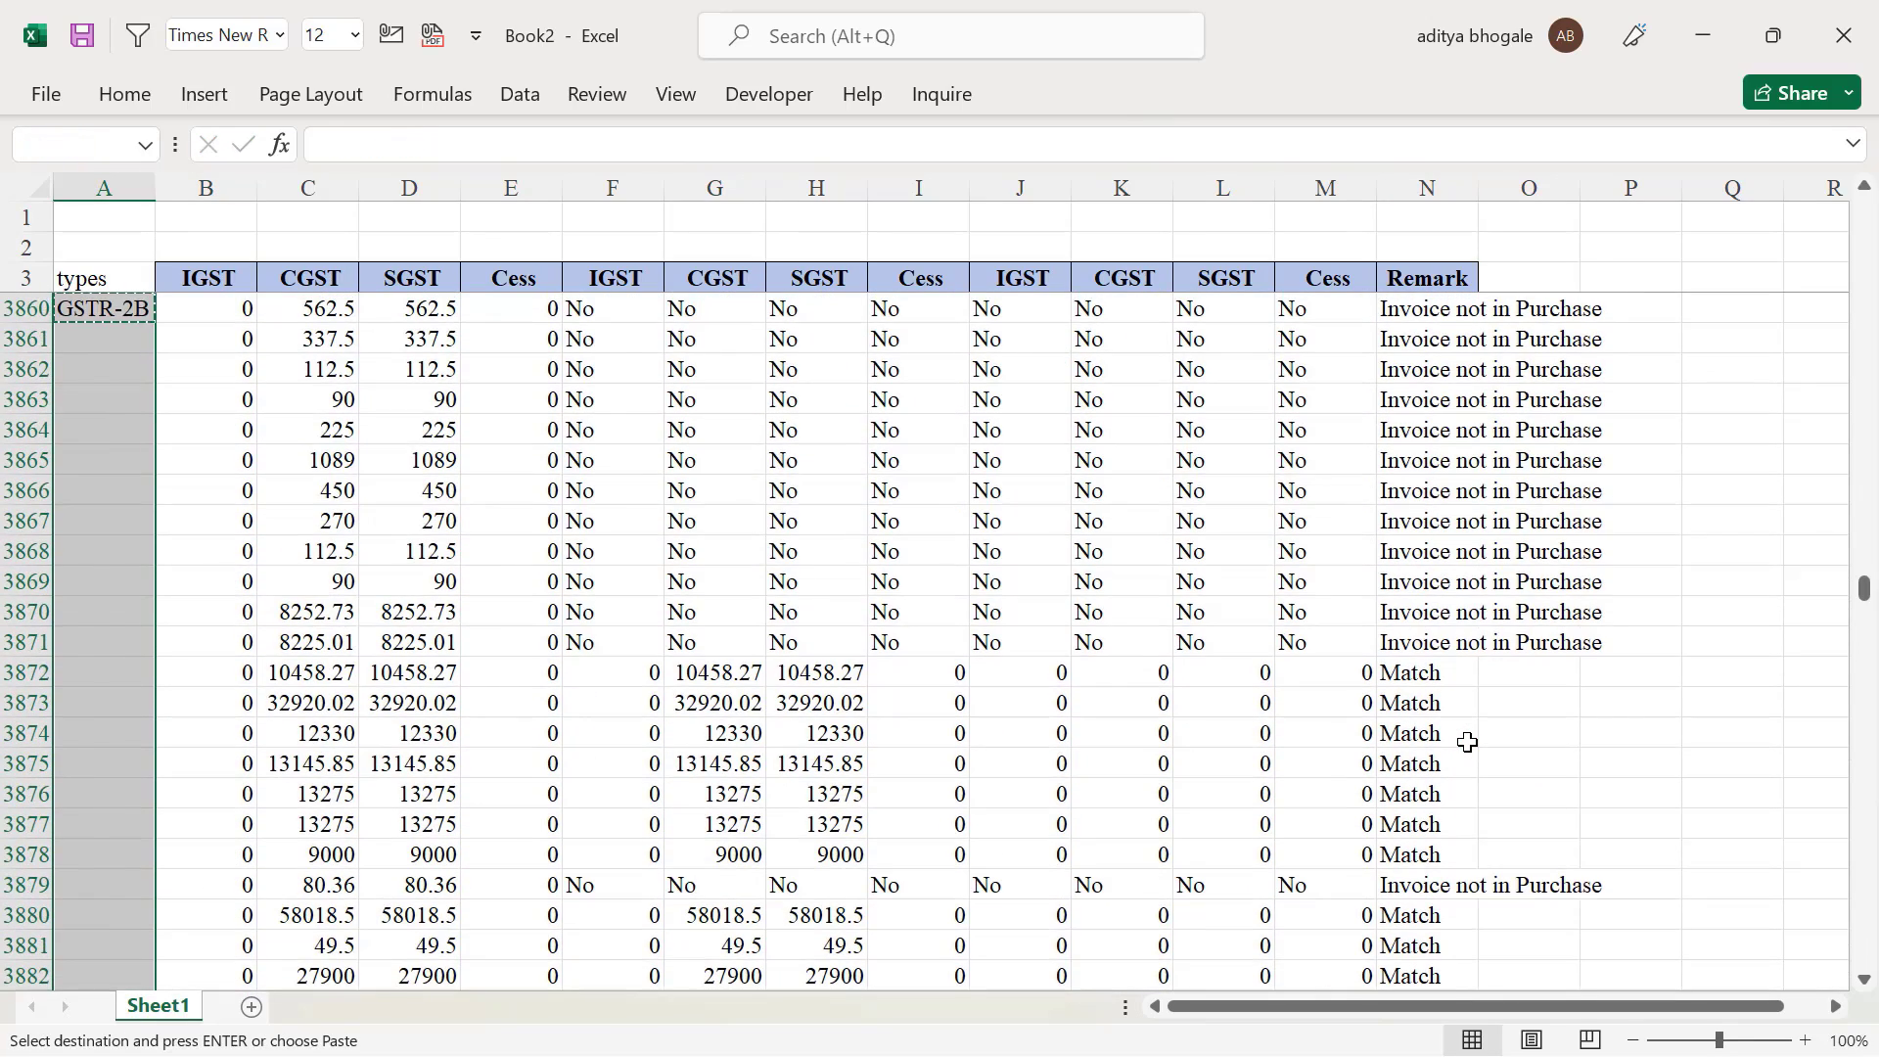
key(ctrl+v)
Delete rows 3857 to 3859, removing the blank rows and the repeated header between the two data sets
scroll(1467, 741, up, 1)
click(180, 369)
drag(180, 337, 189, 391)
click(224, 375)
key(shift+space)
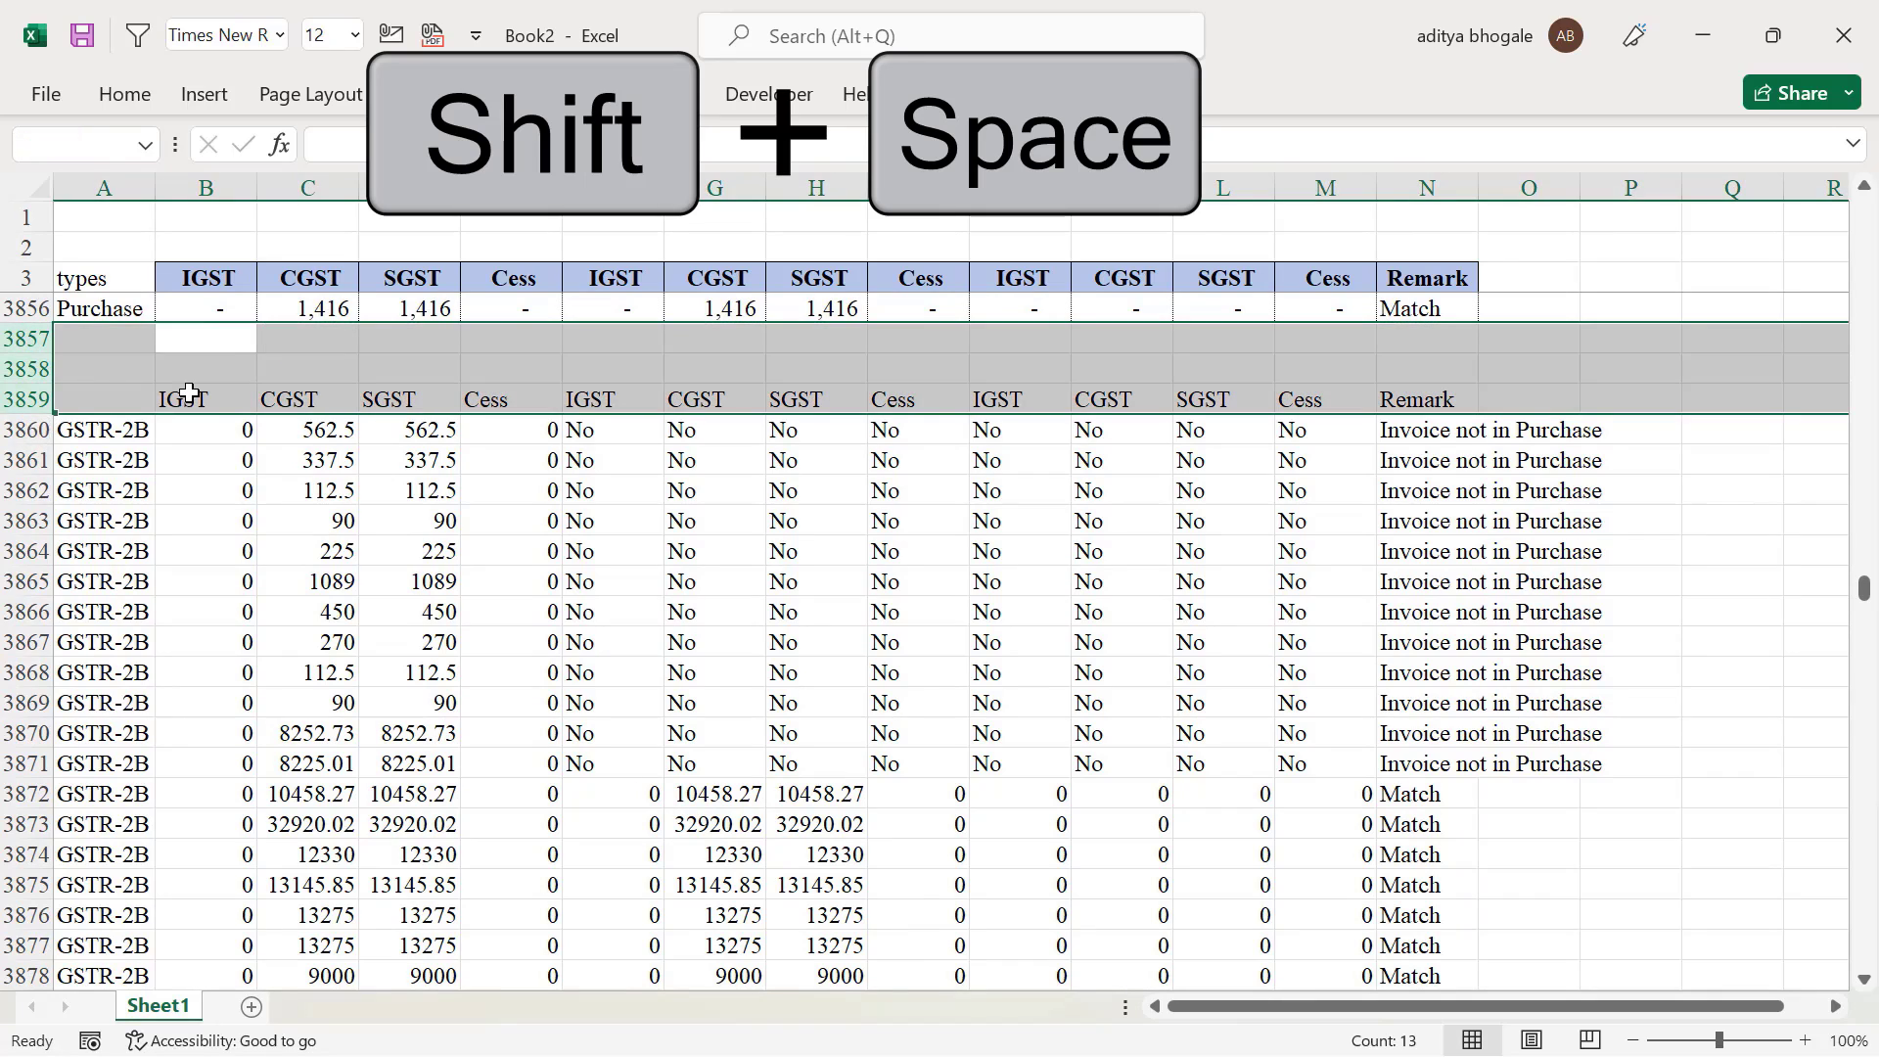
key(ctrl+minus)
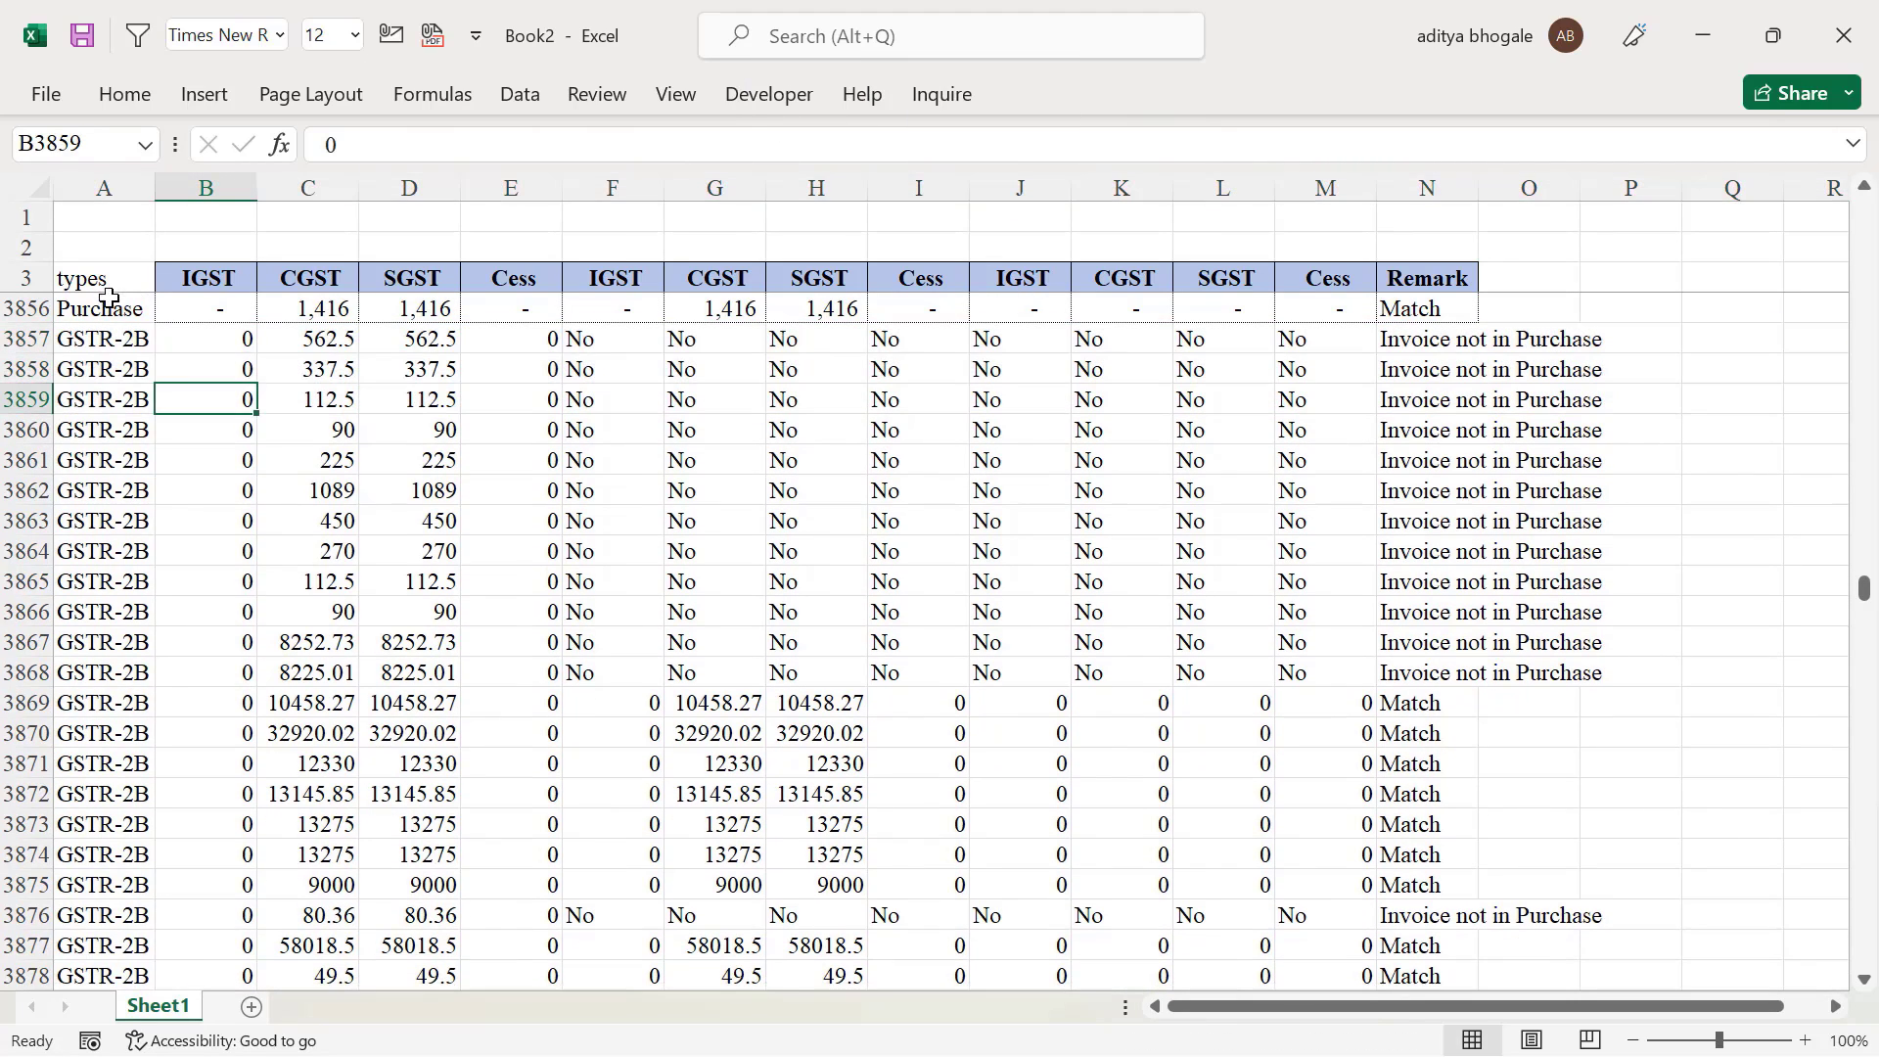
Review the combined Purchase and GSTR-2B rows and the types, IGST, CGST, SGST, Cess and Remark headers
drag(108, 306, 529, 318)
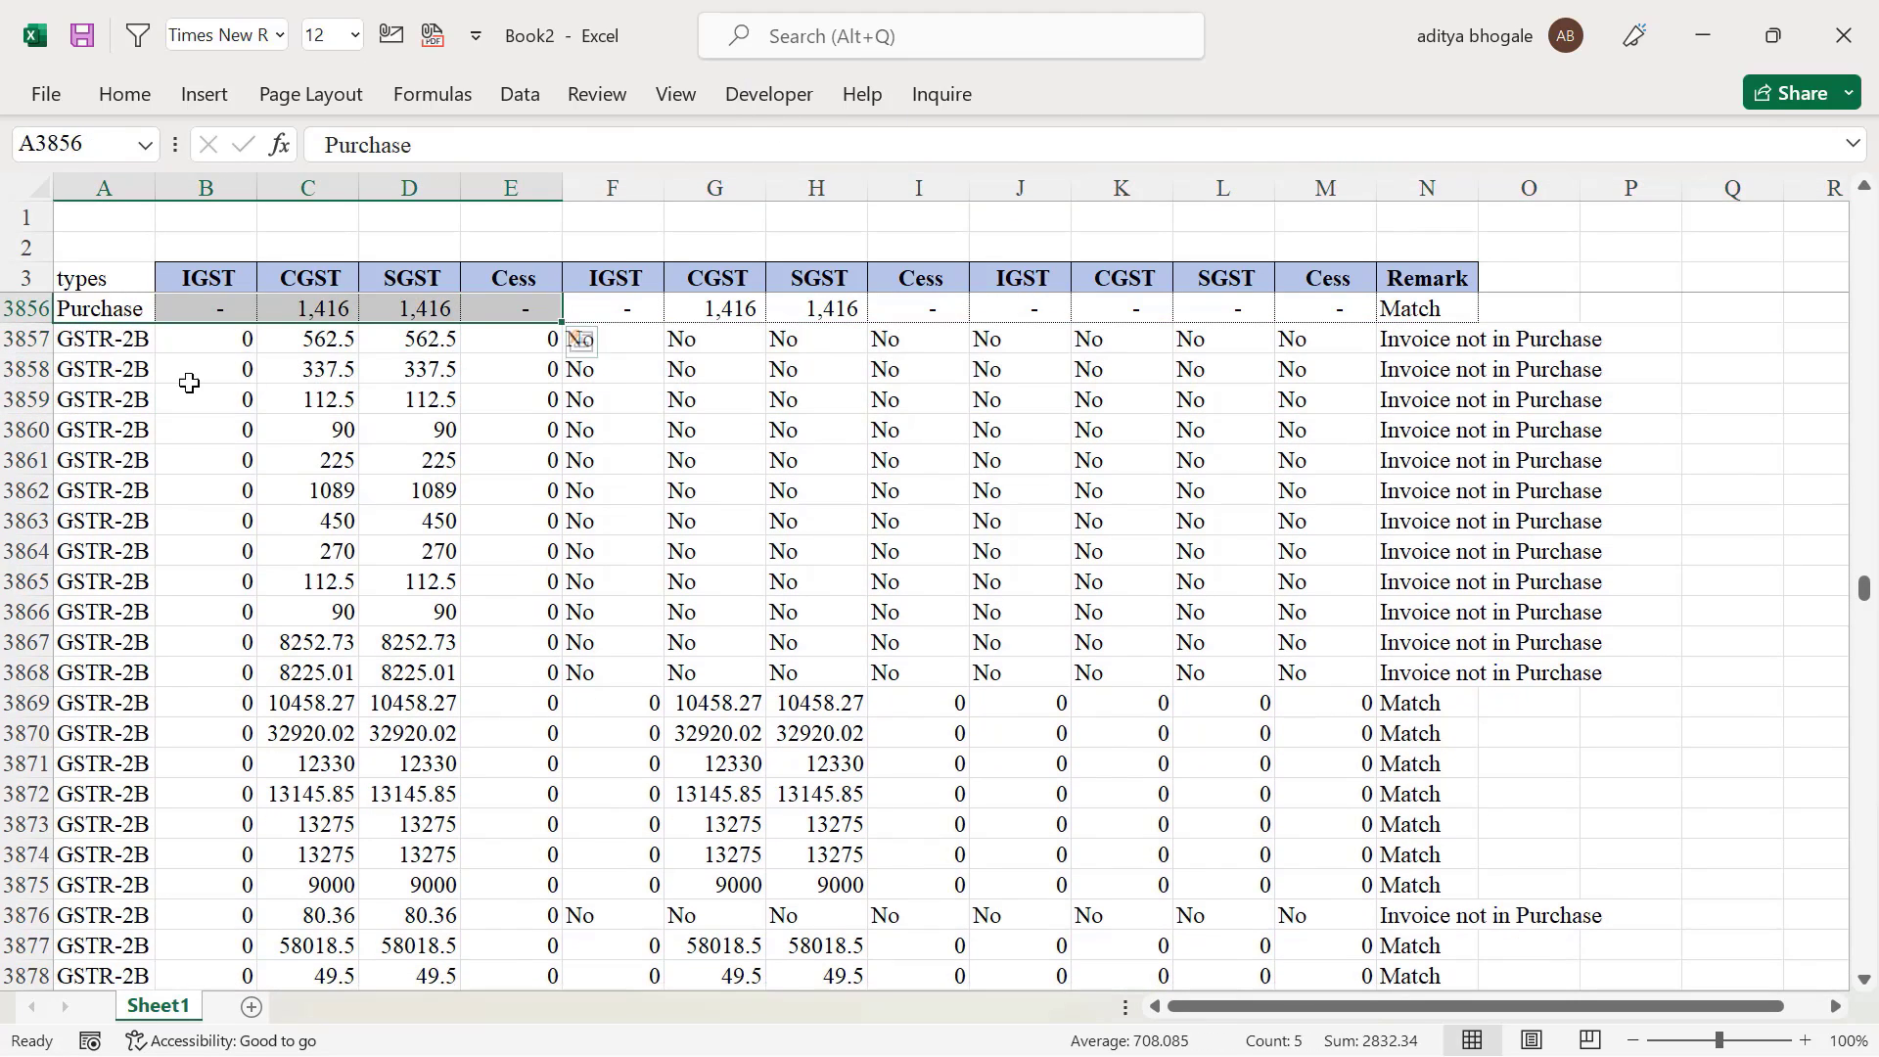
drag(118, 342, 324, 490)
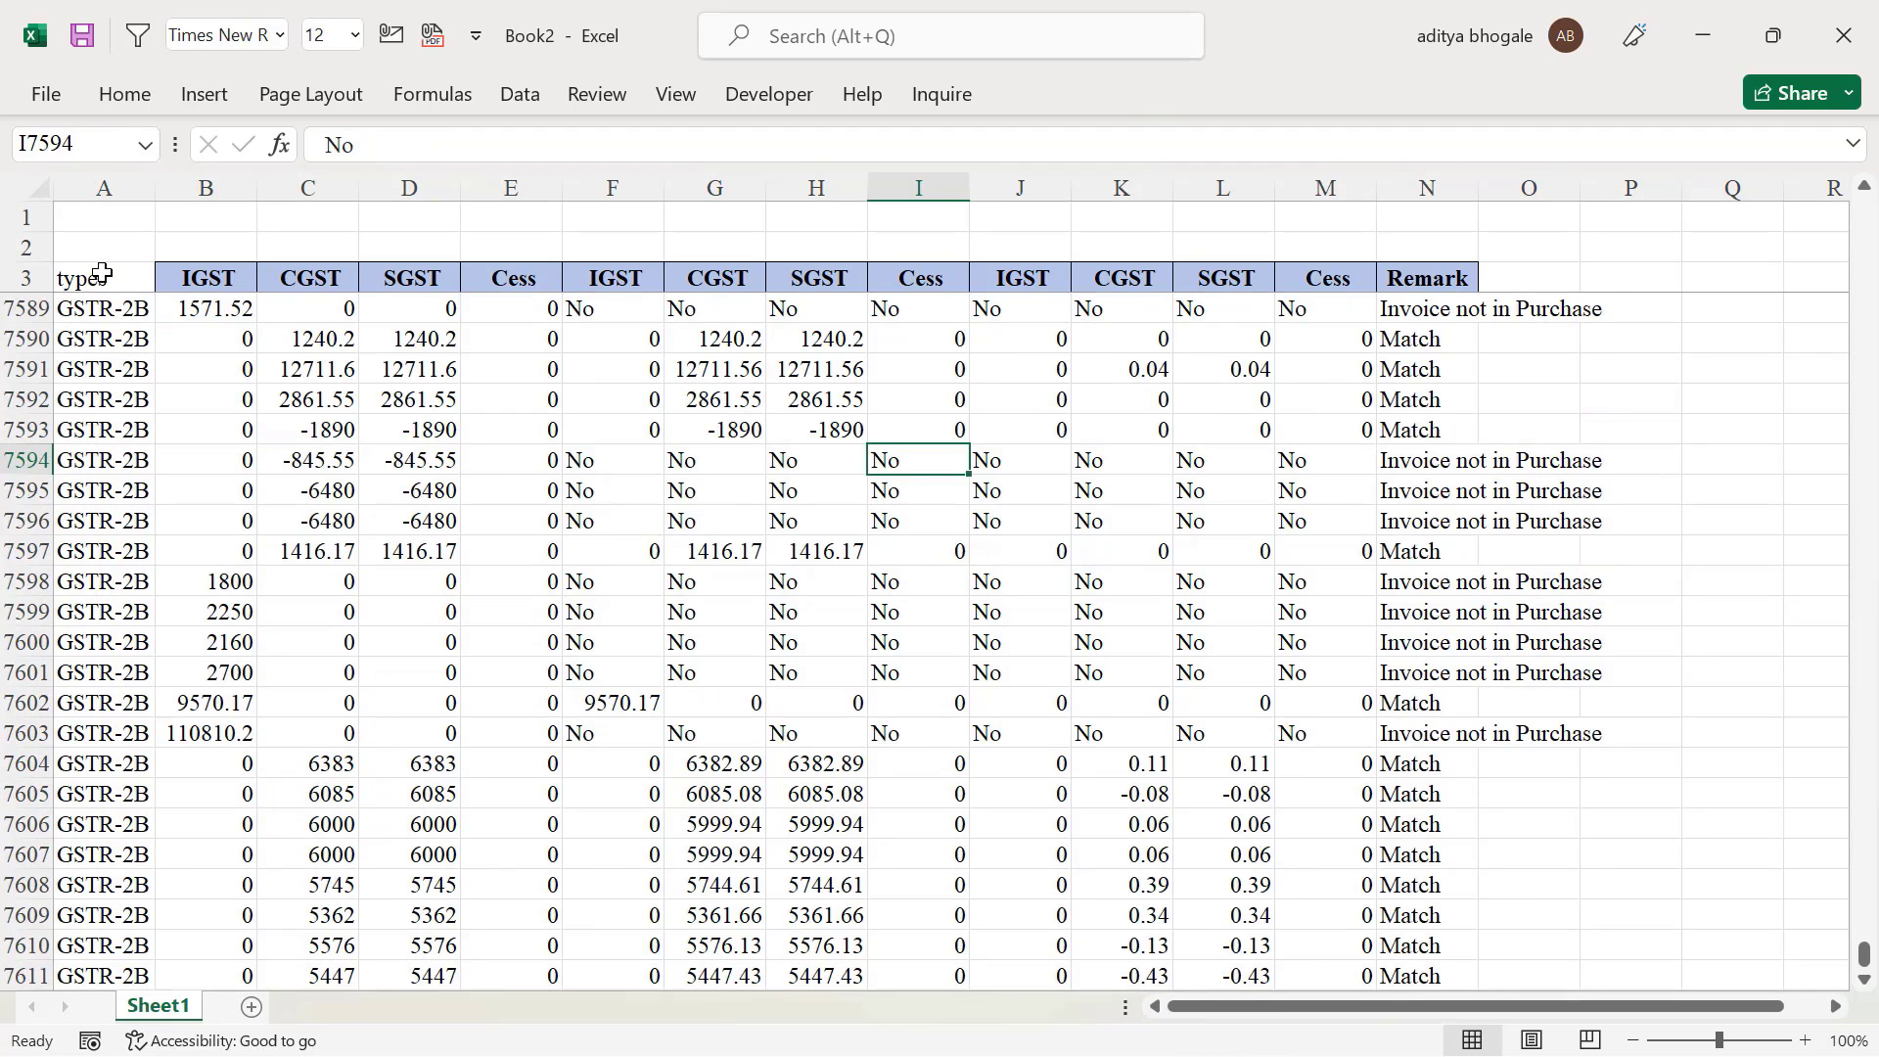
click(102, 281)
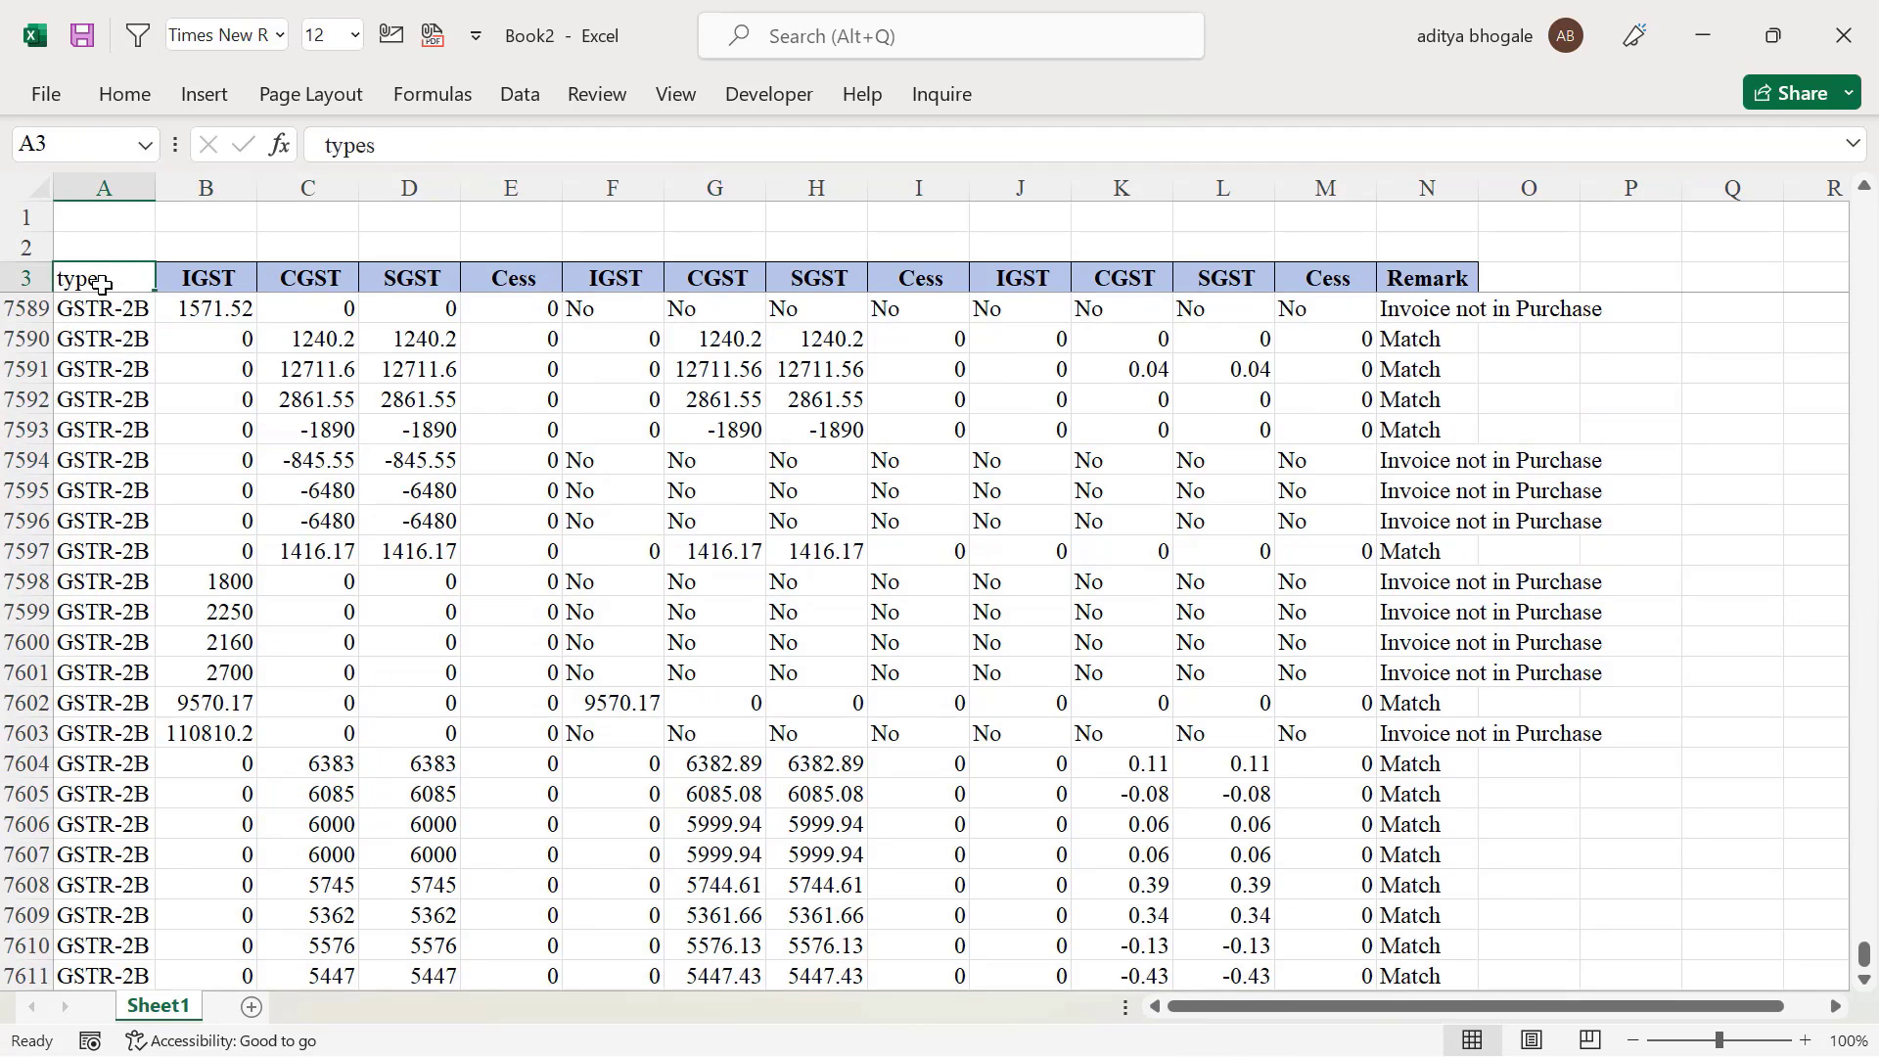
click(207, 283)
click(305, 279)
click(409, 280)
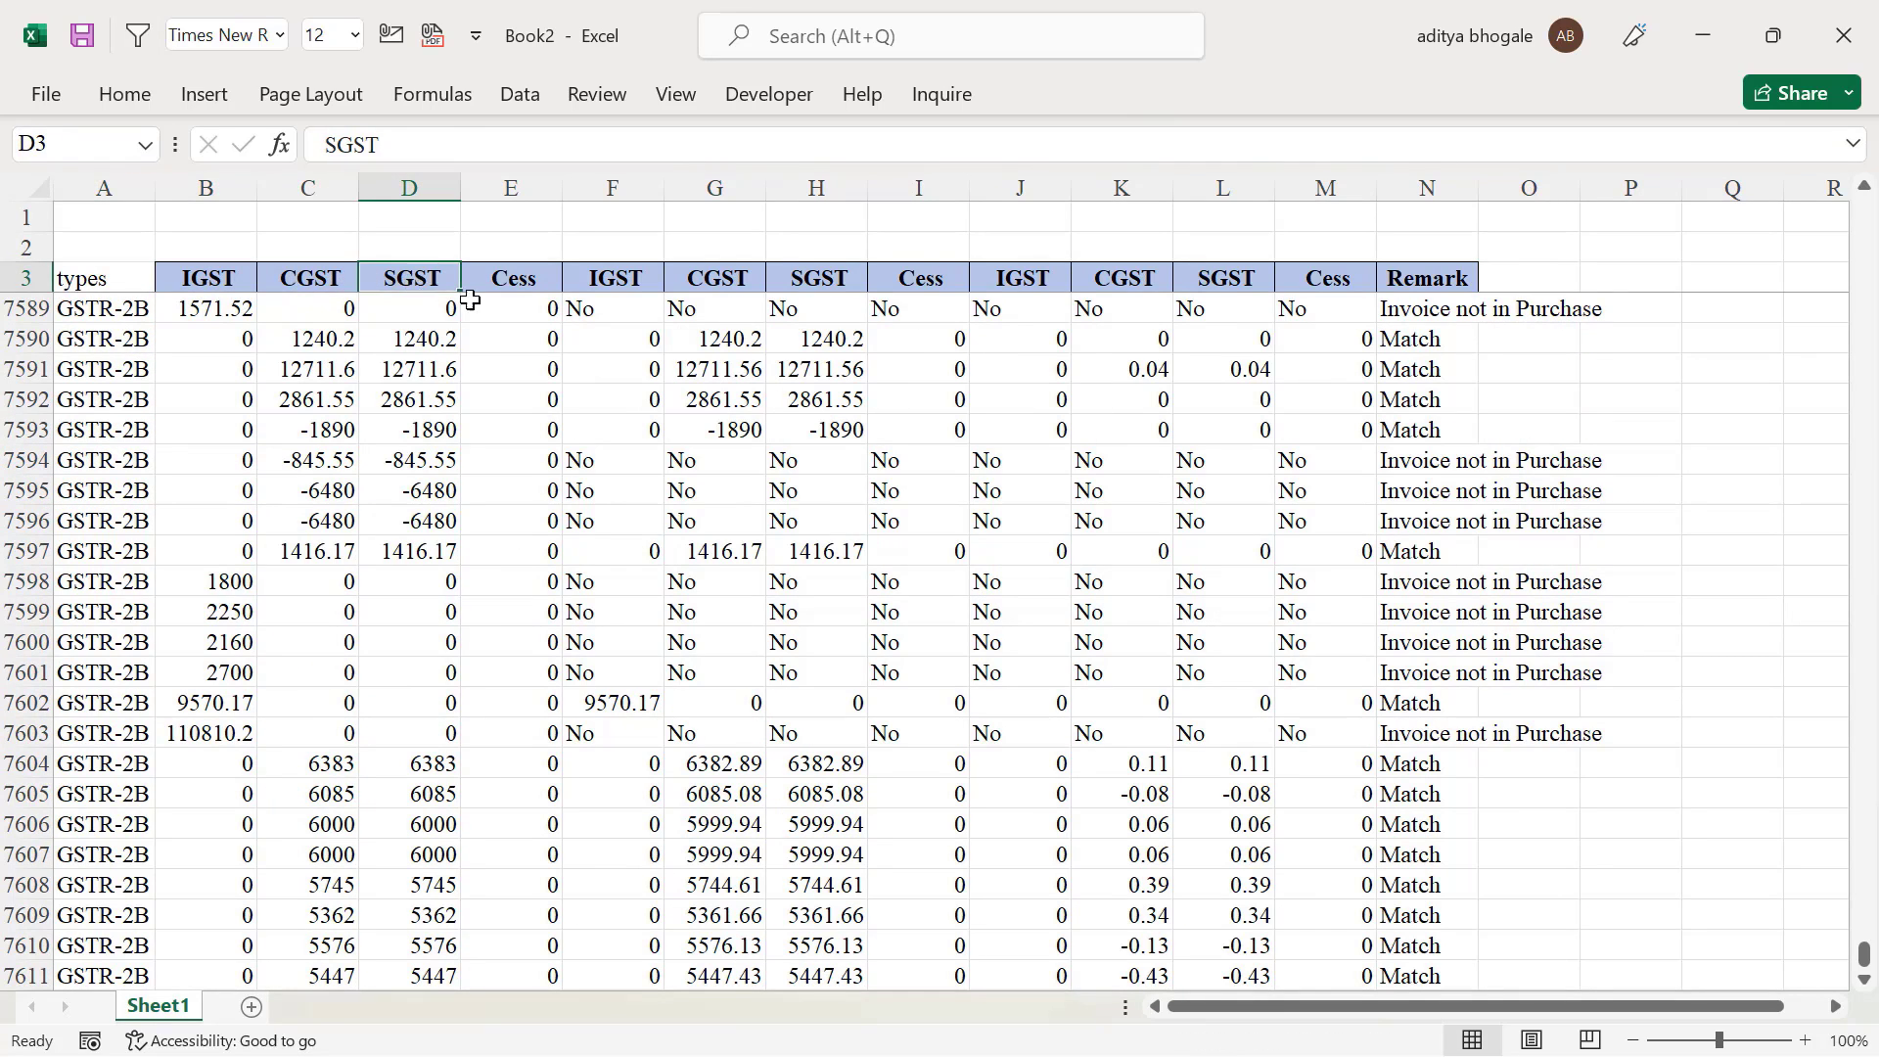
click(487, 287)
click(1450, 275)
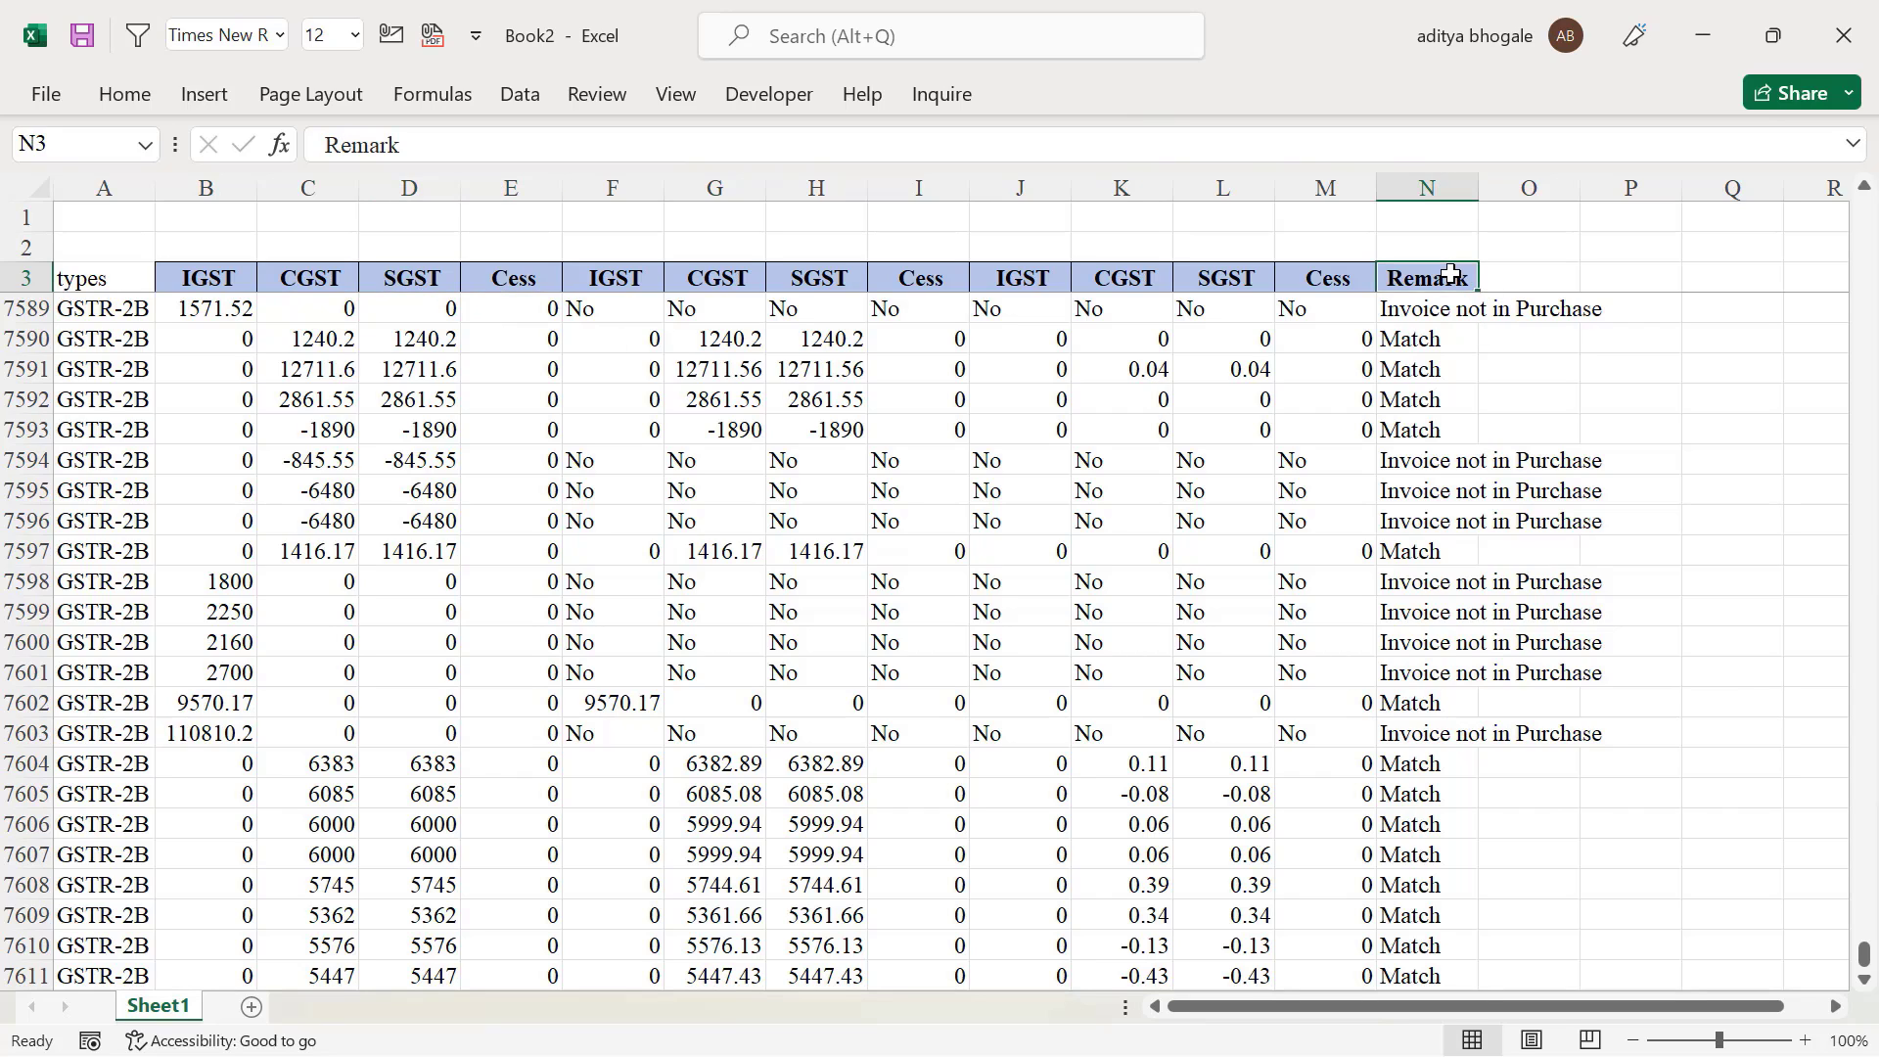
Delete columns F to M and insert one empty column between Cess and Remark
drag(596, 188, 1327, 211)
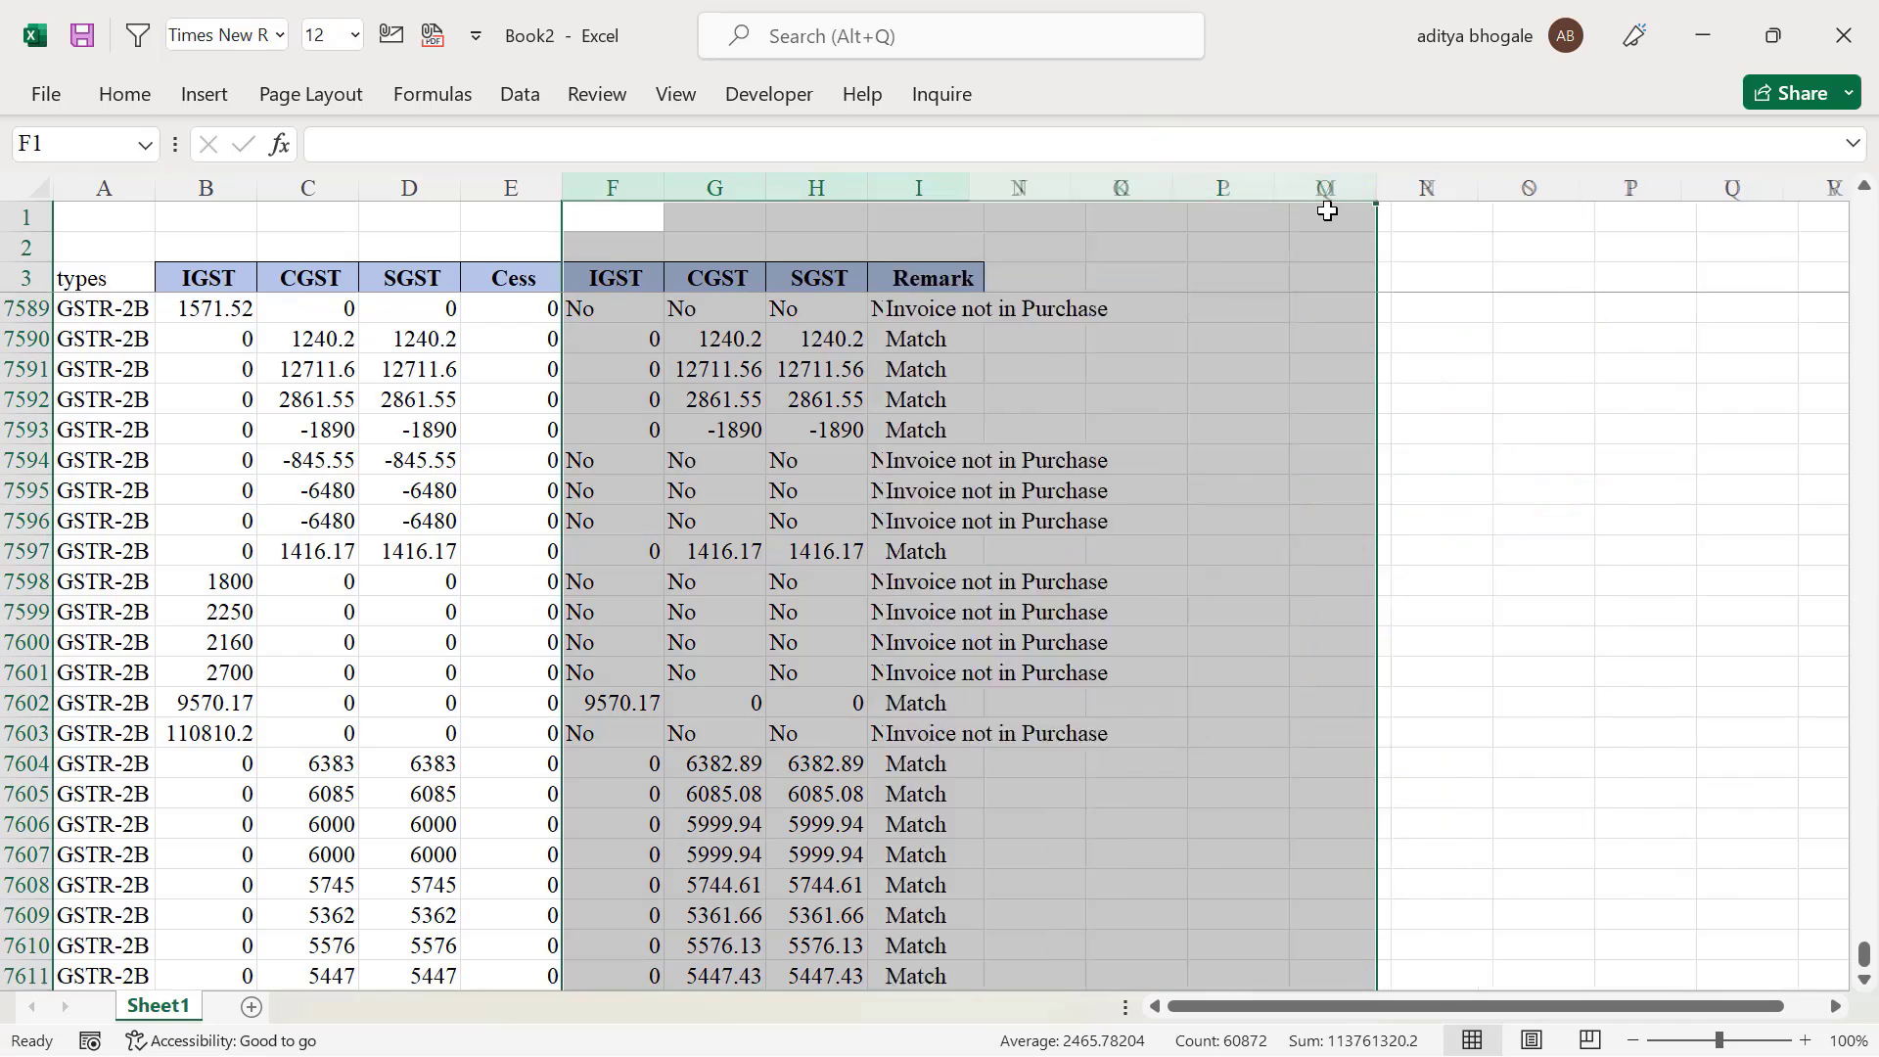
key(ctrl+minus)
click(642, 184)
key(ctrl+plus)
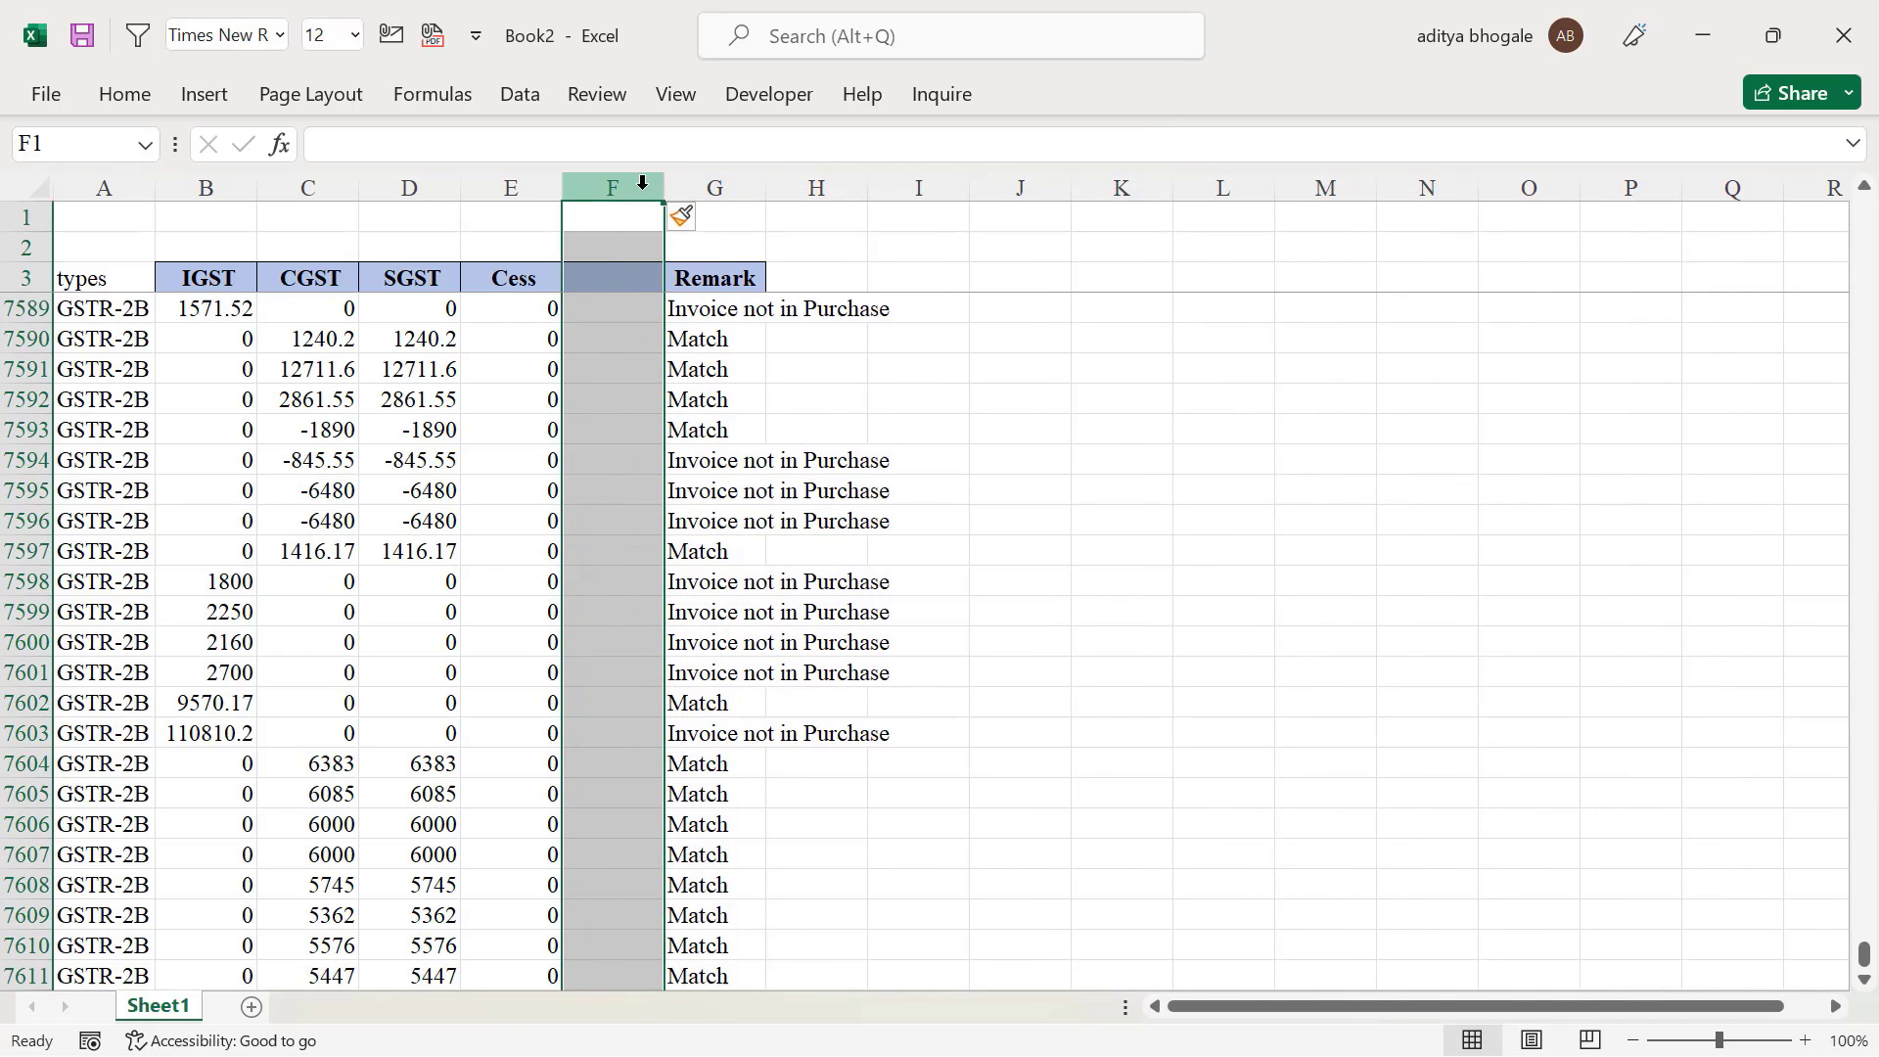
Enter the header "Total Tax" in F3 and the formula =SUM(B4:E4) in F4
click(587, 278)
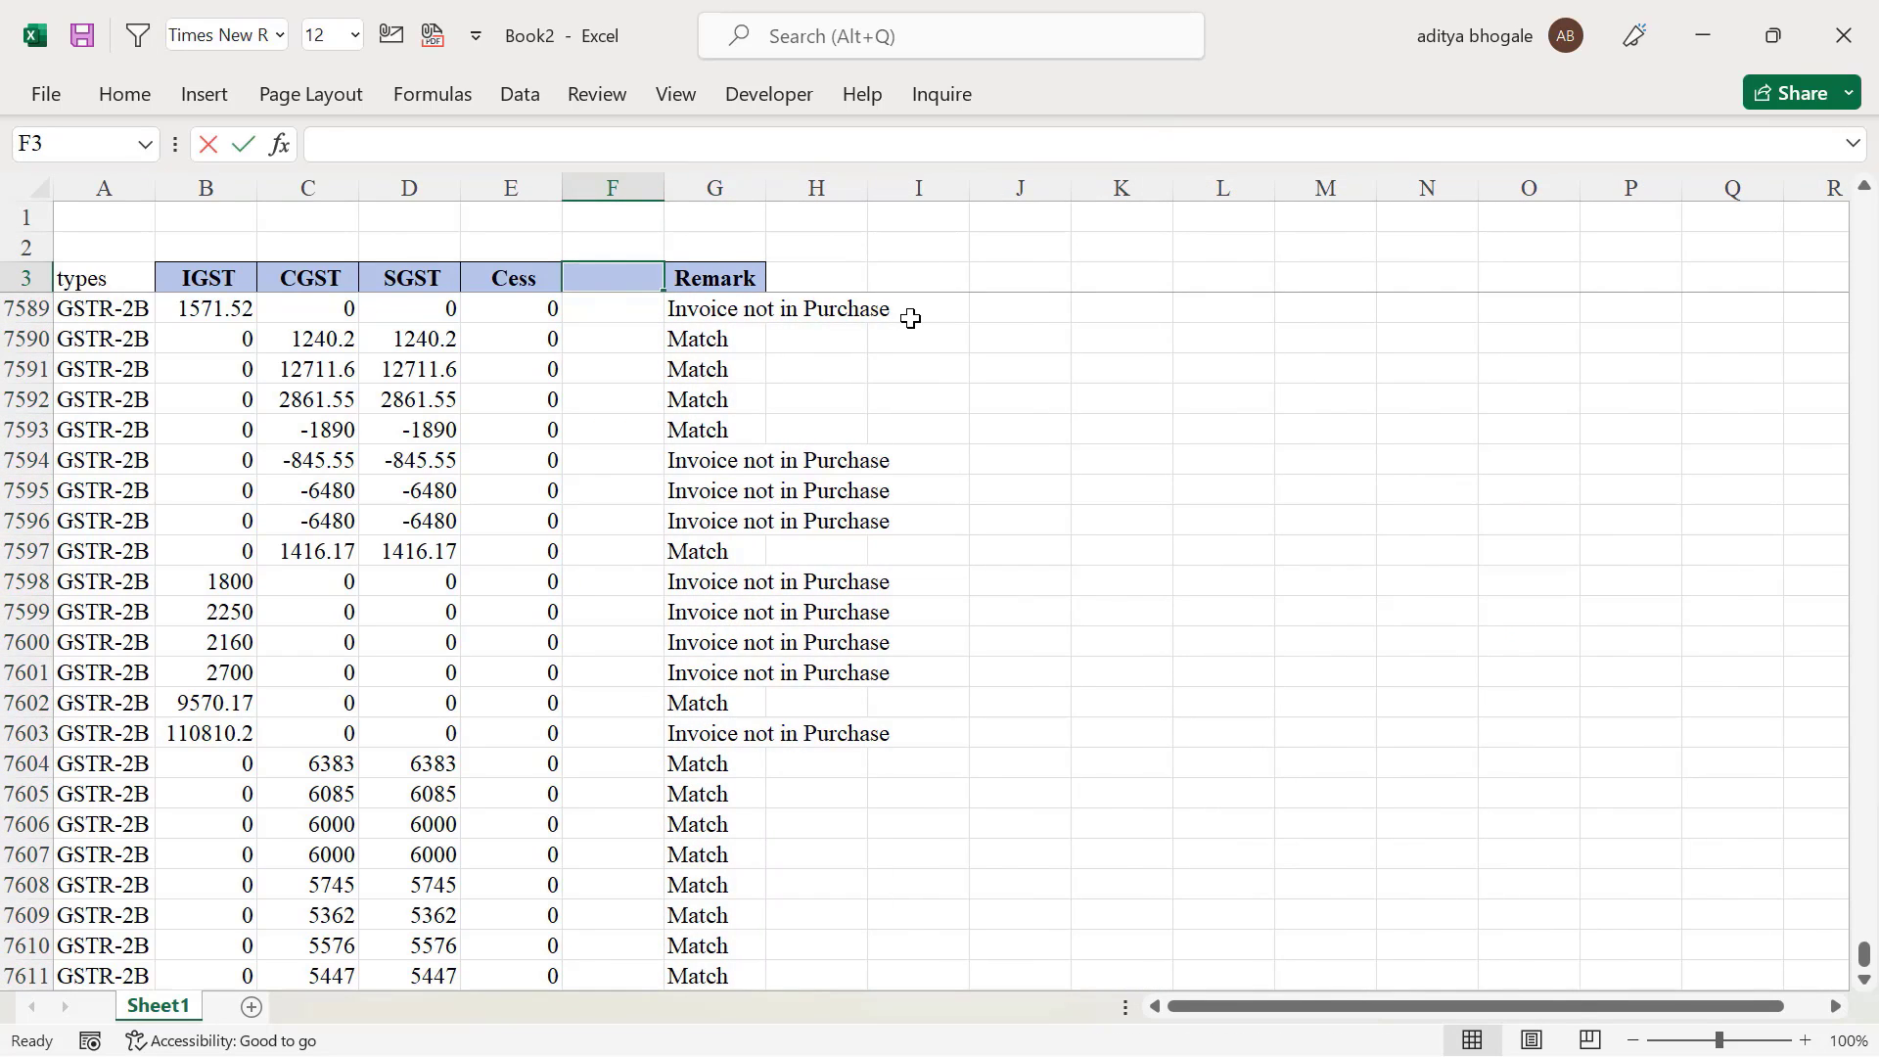
text(tOTAL tAX)
key(Return)
text(=)
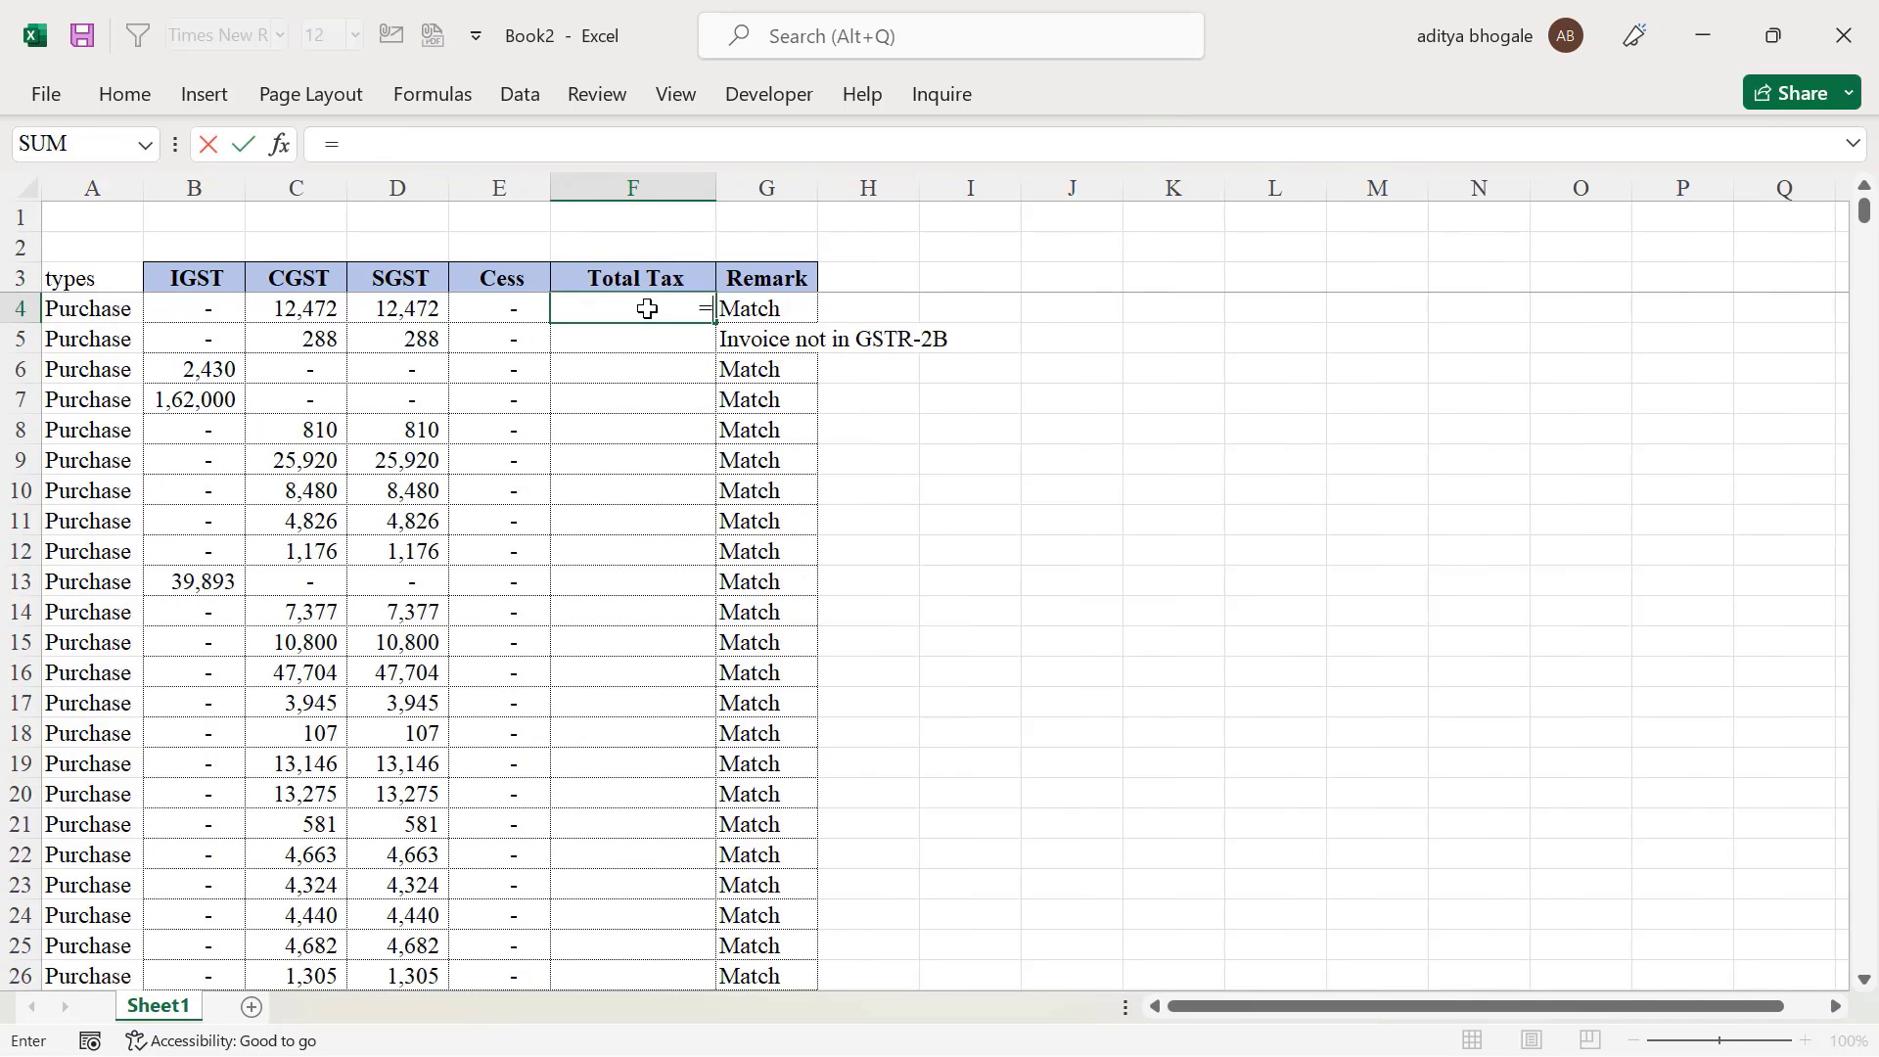
text(sum)
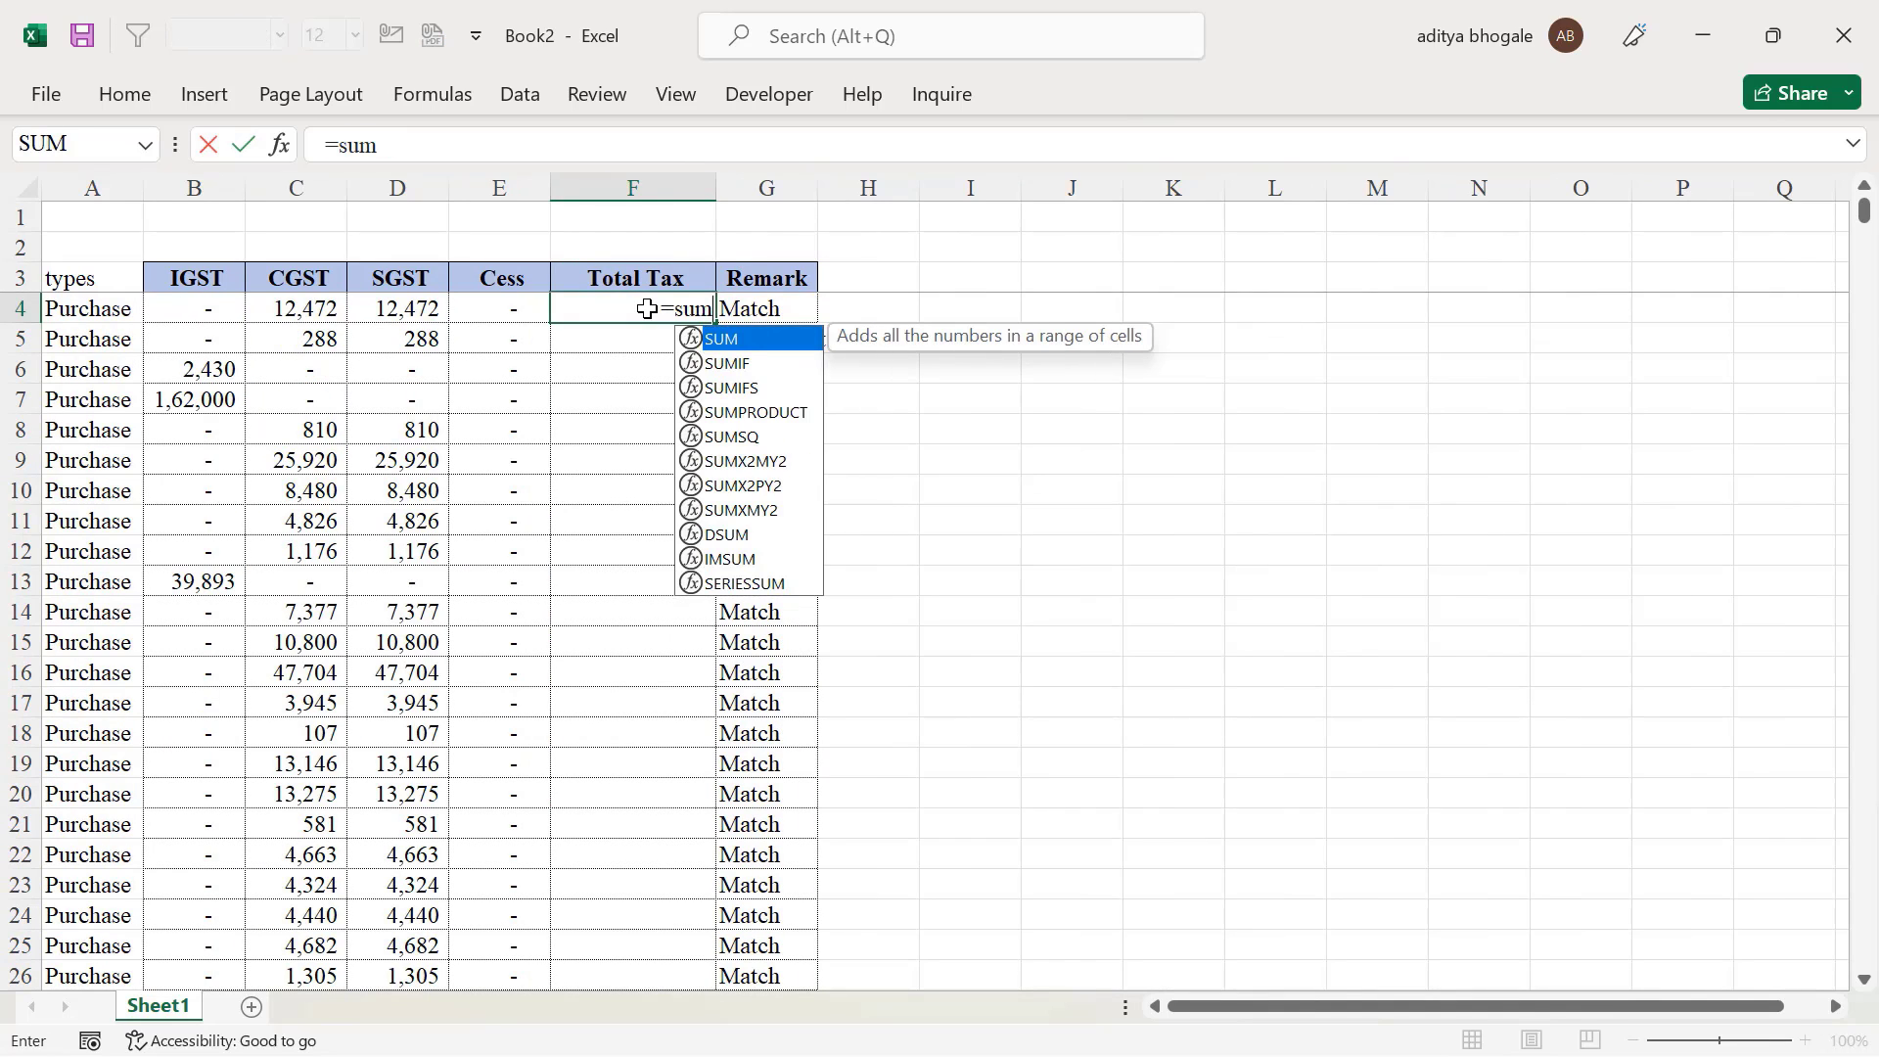
key(Tab)
drag(218, 306, 492, 315)
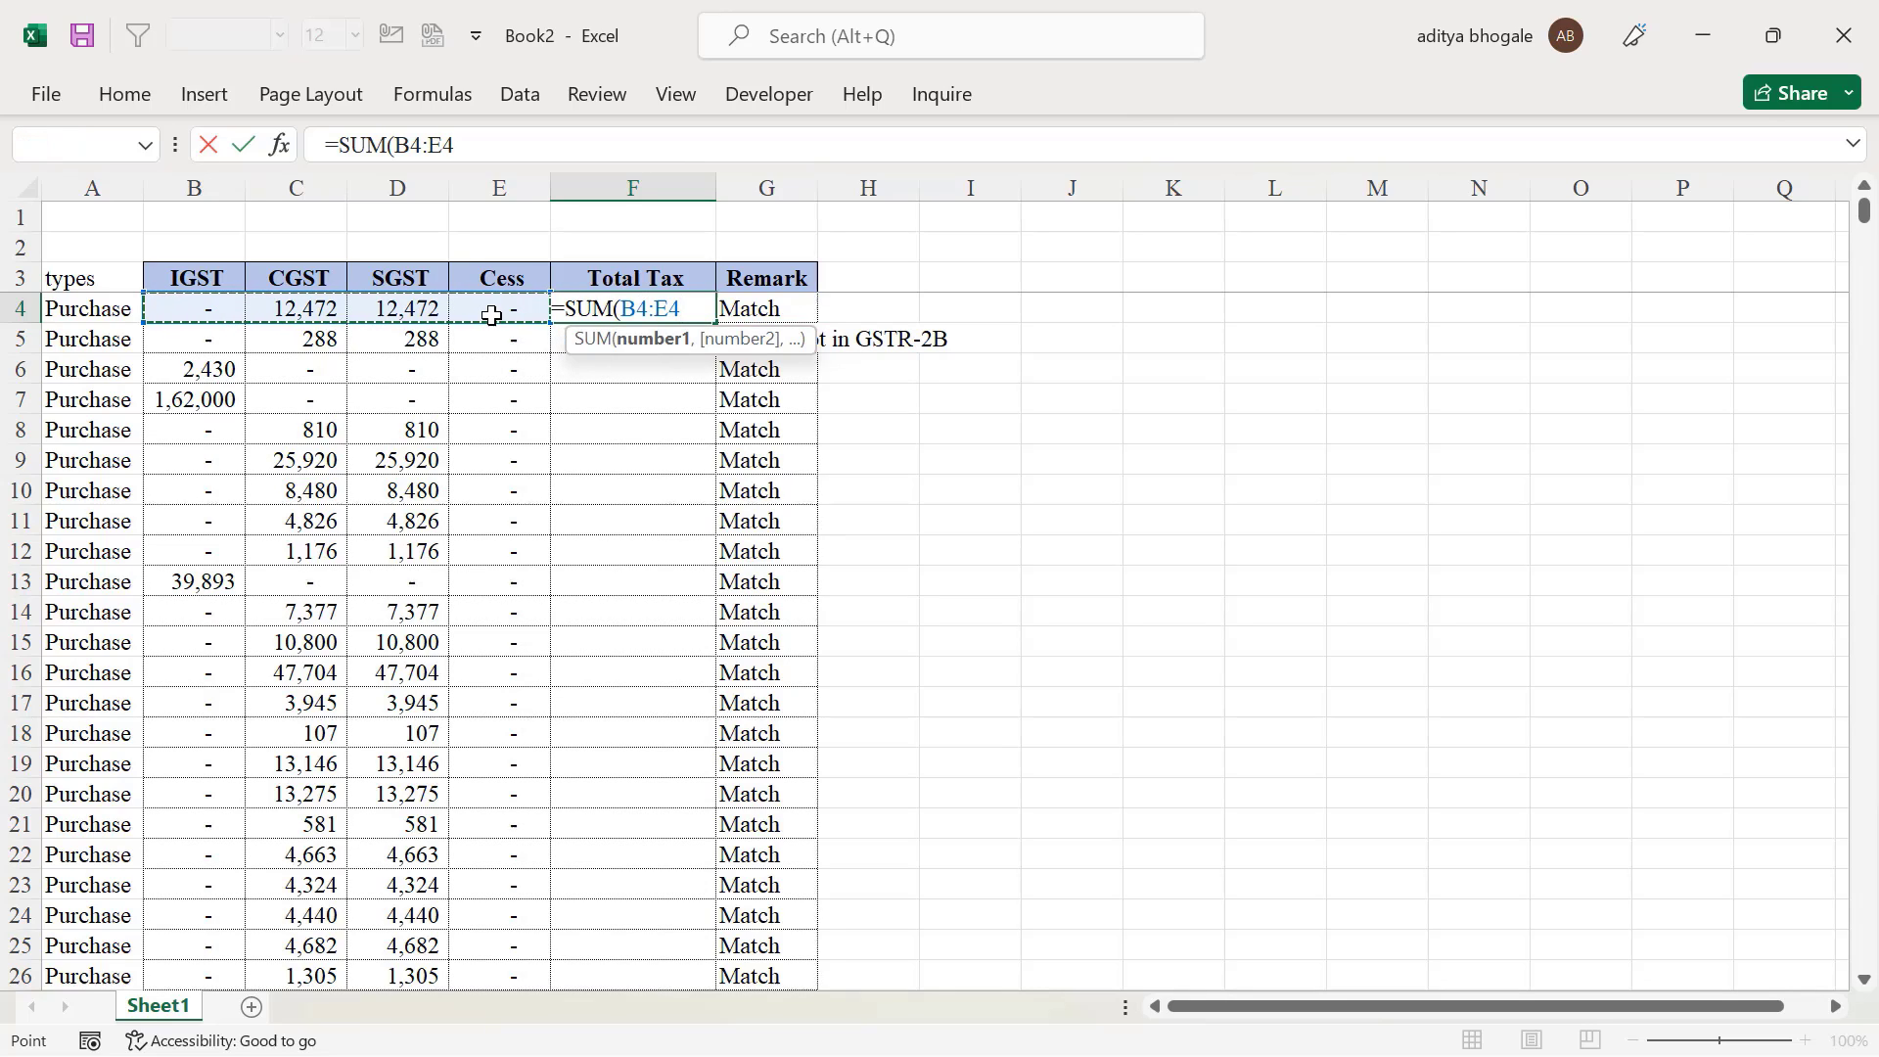
text())
key(Return)
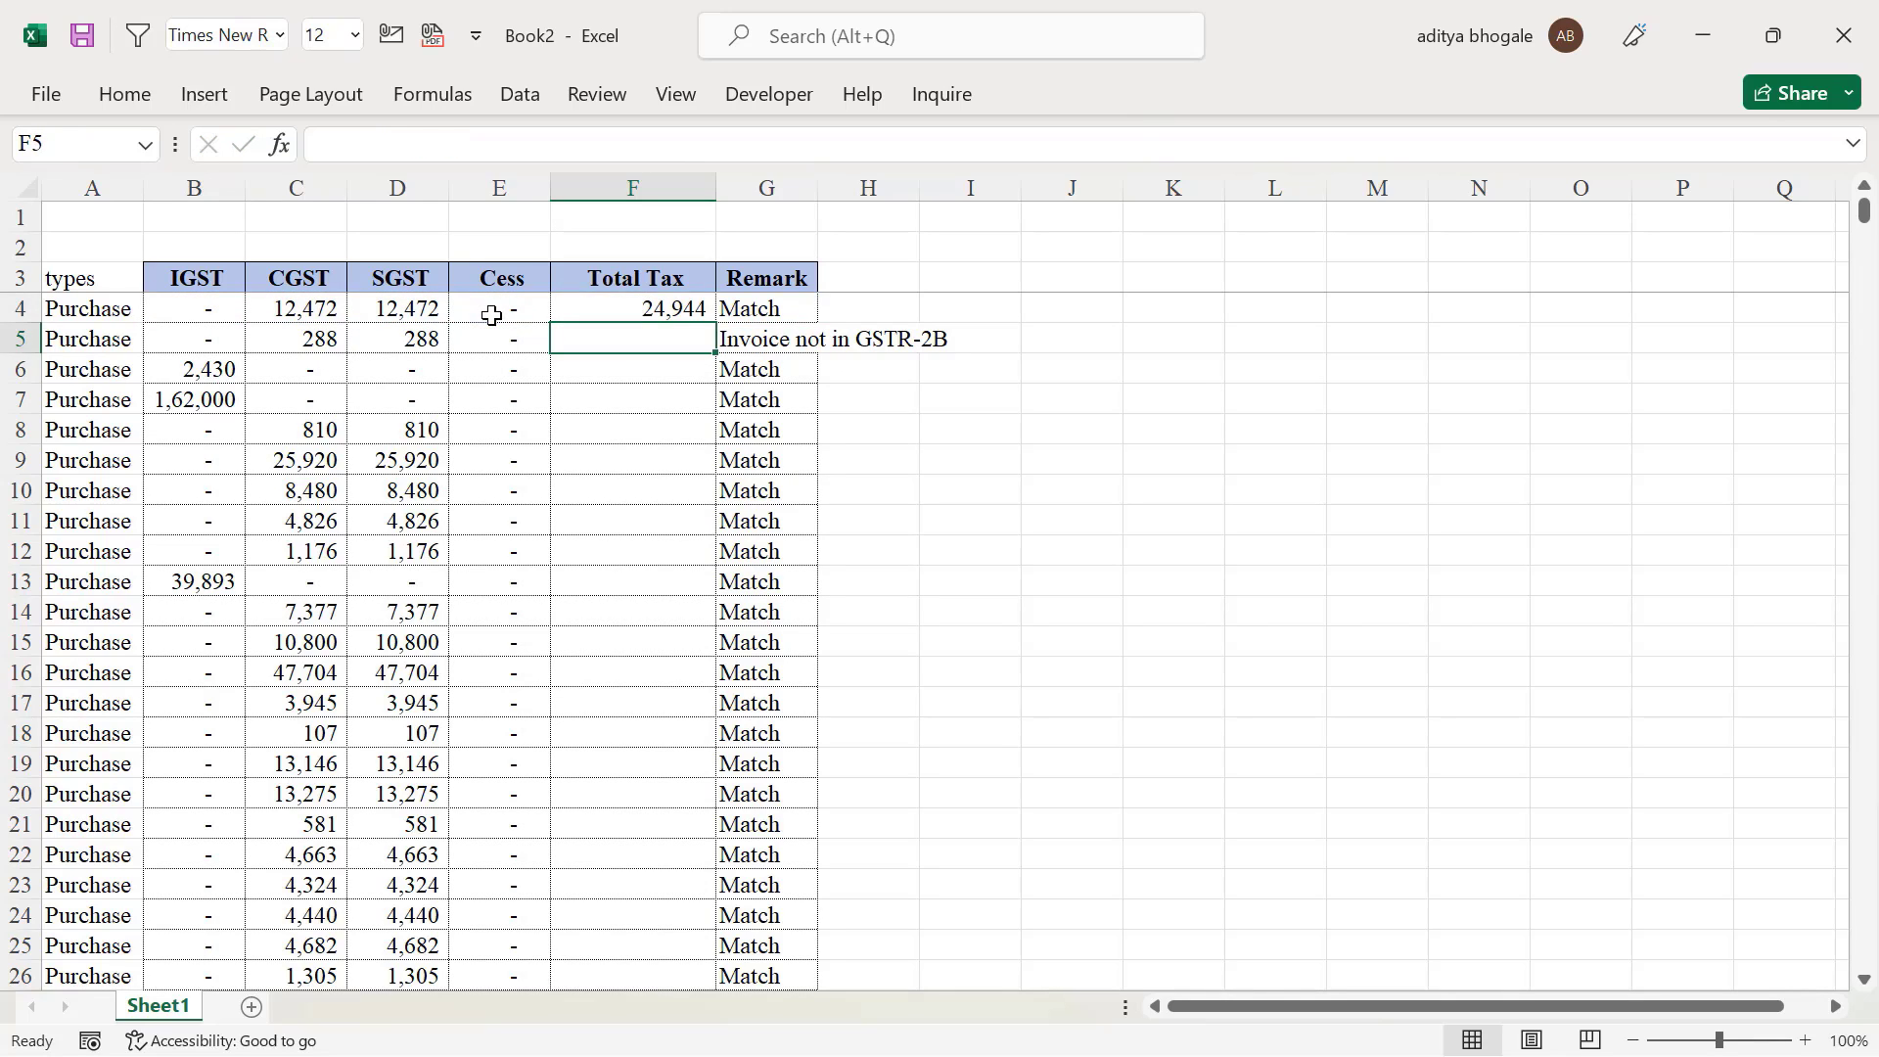
Copy the Total Tax formula from F4 down column F to the last data row
key(Up)
key(ctrl+c)
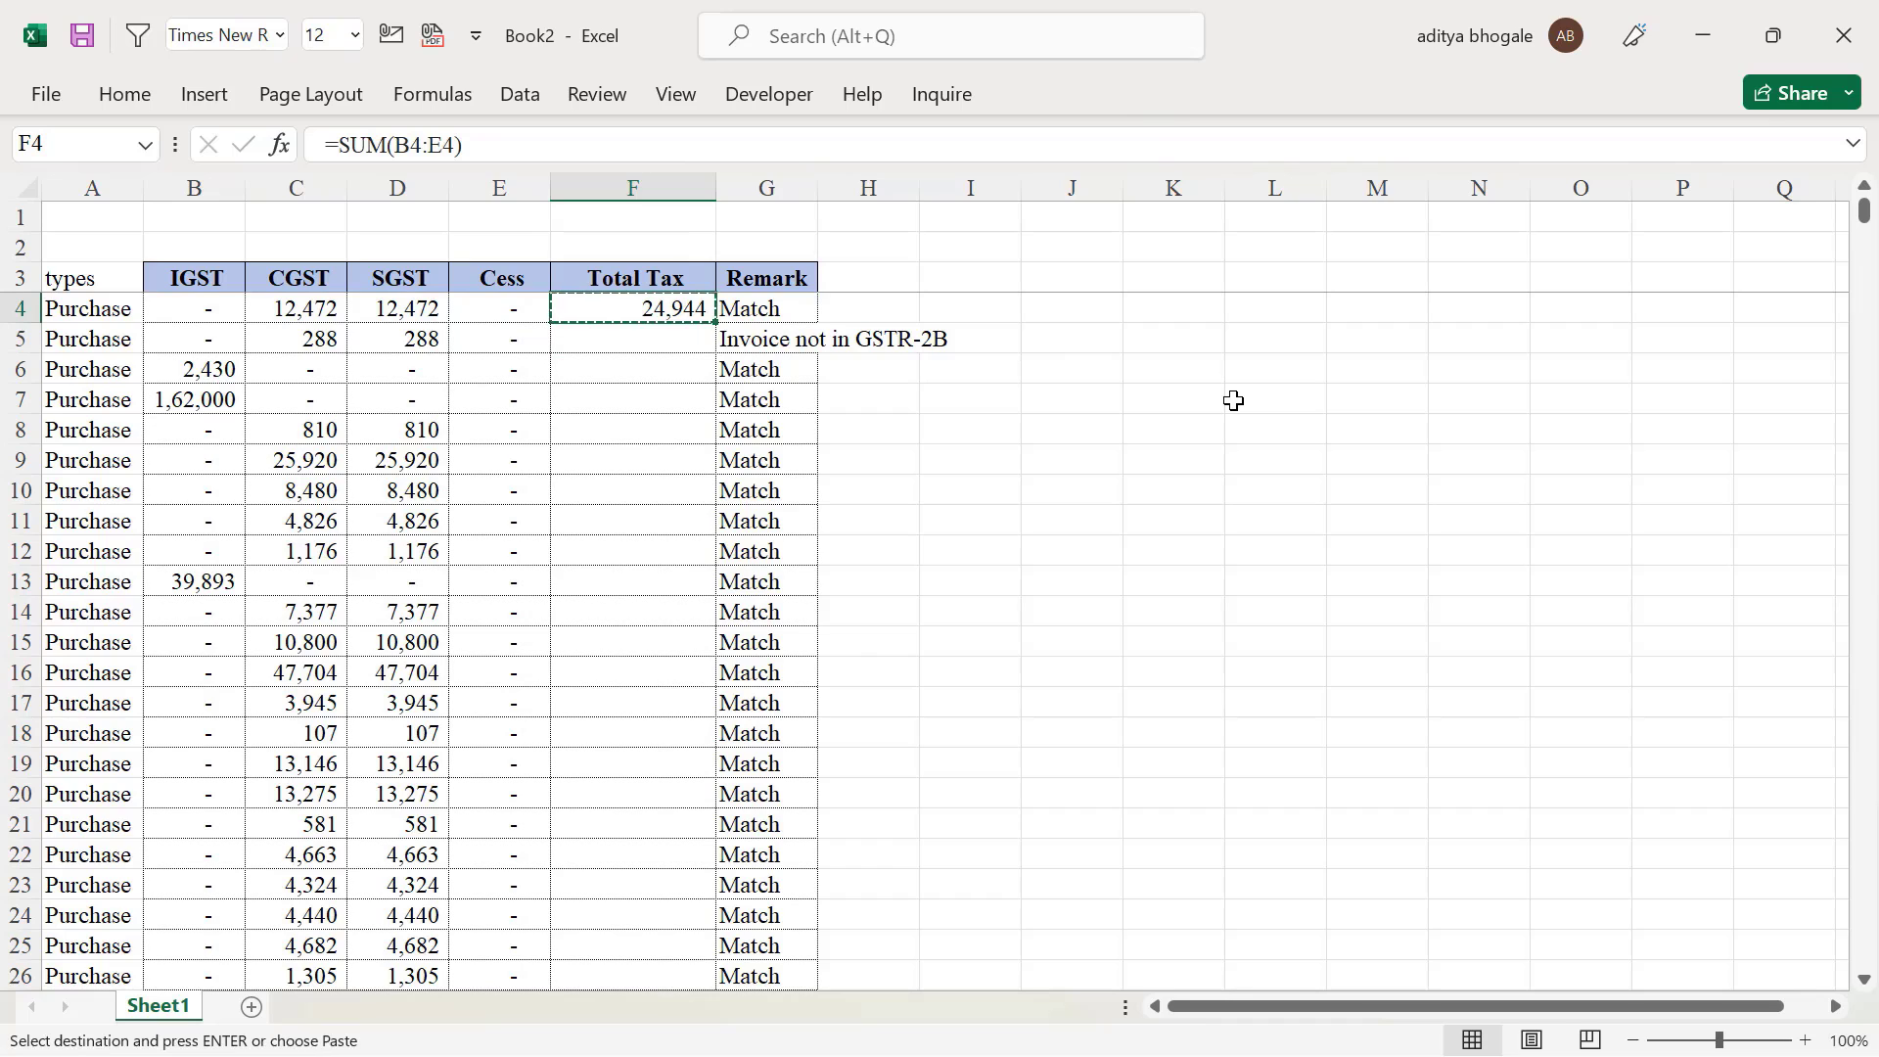
key(Left)
key(ctrl+Down)
key(Right)
key(ctrl+shift+Up)
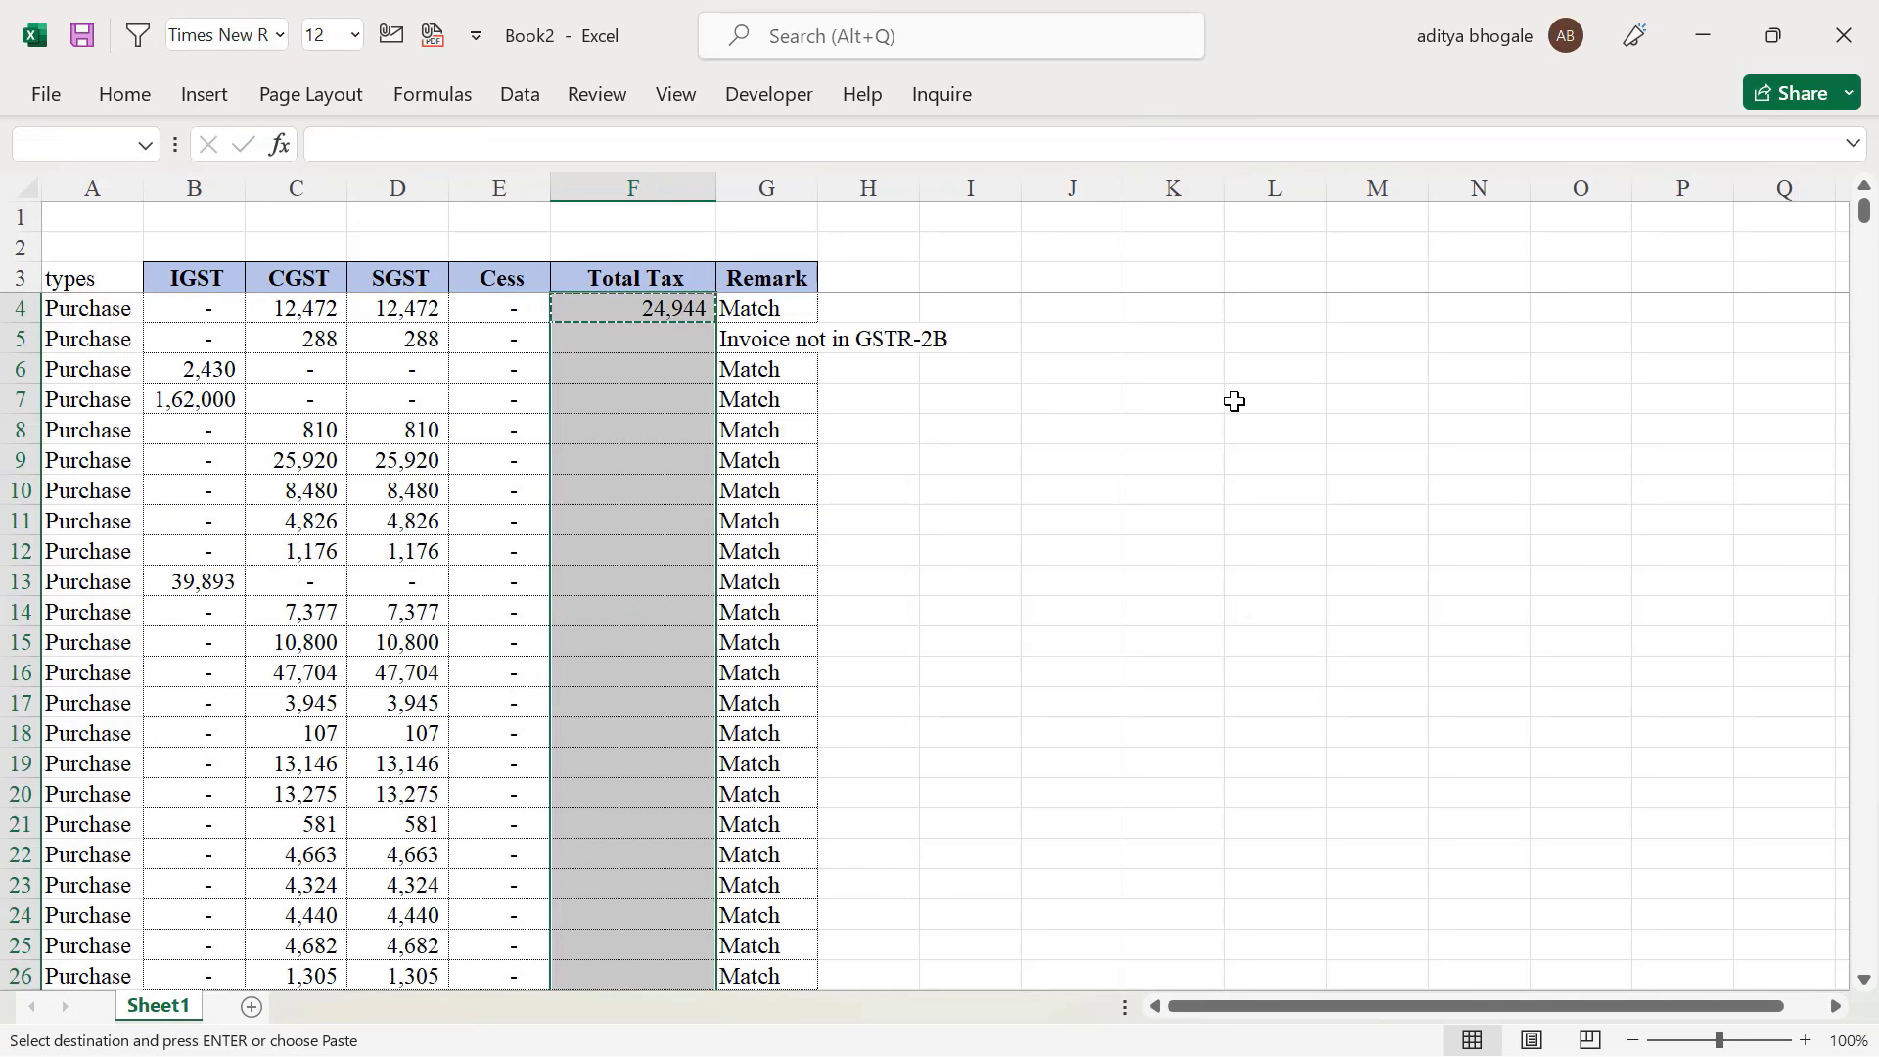
key(ctrl+v)
key(Escape)
Create a PivotTable on a new worksheet from the combined data range Sheet1!$A$3:$G$7611
click(132, 279)
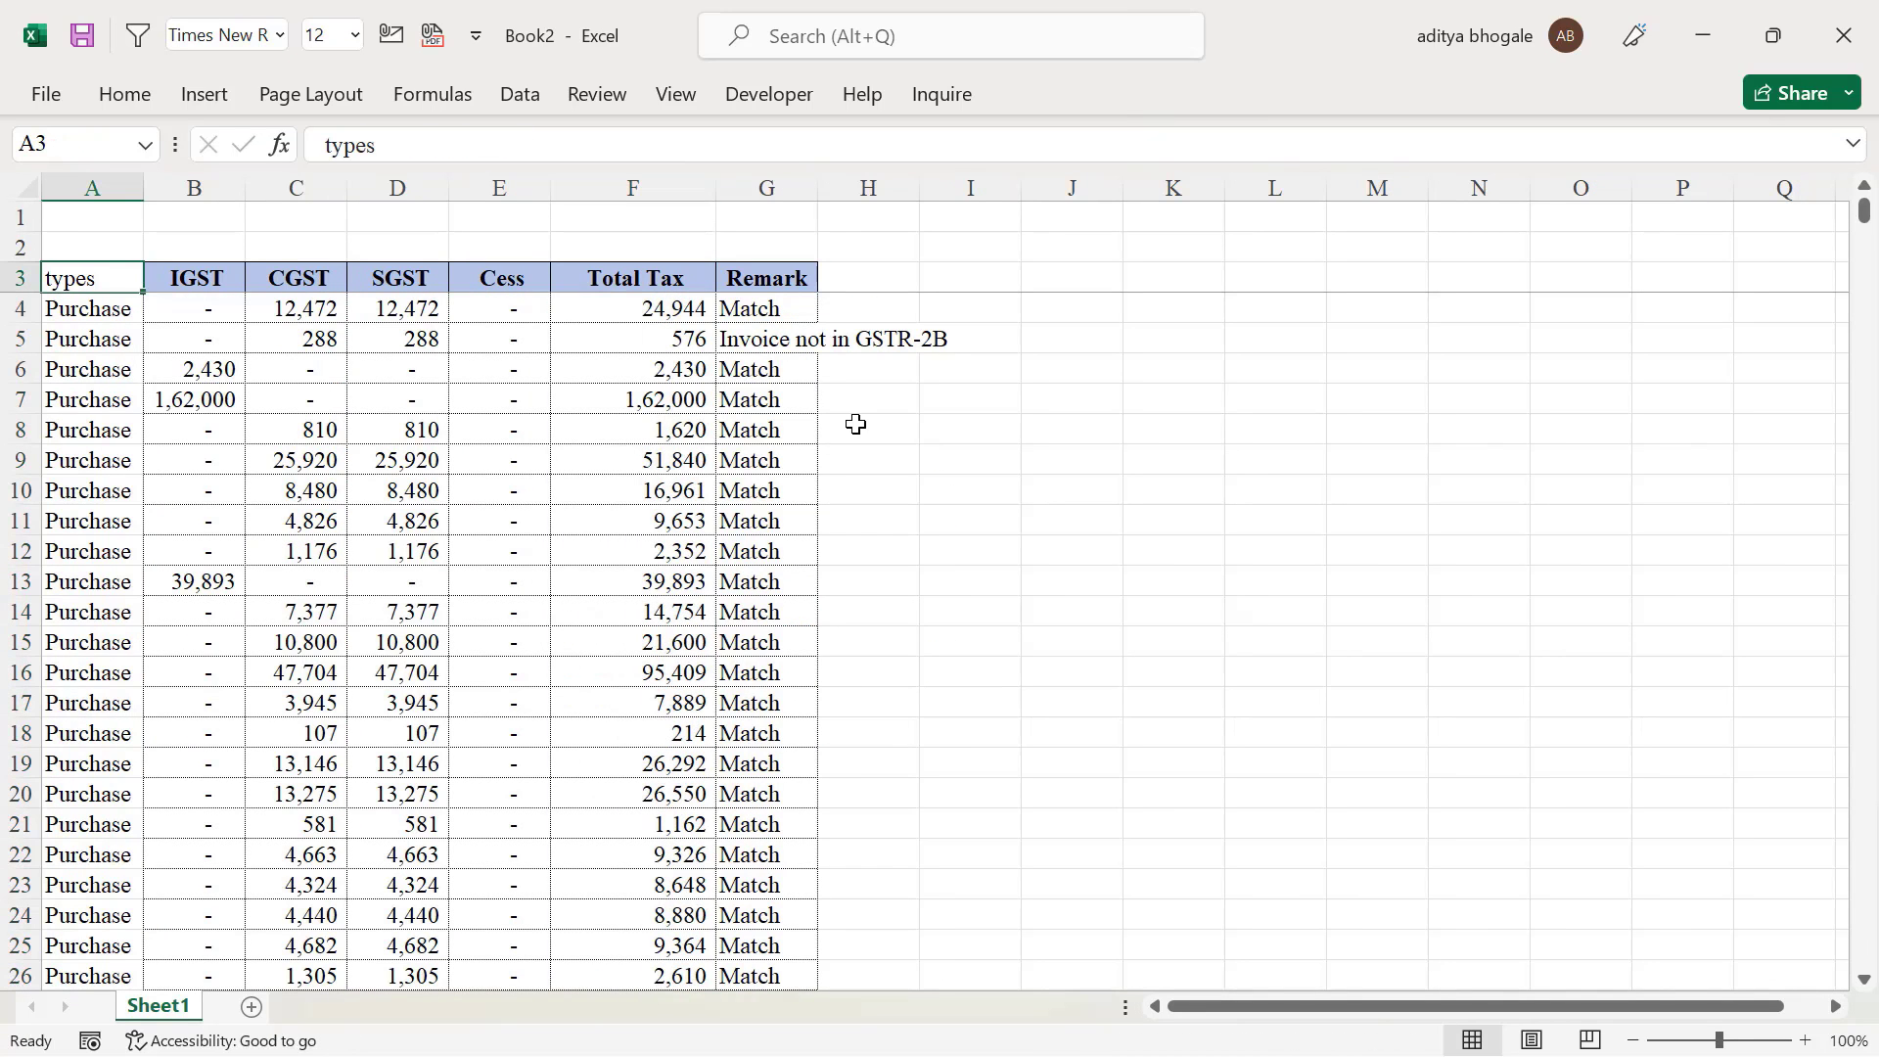
key(ctrl+shift+Right)
key(ctrl+shift+Down)
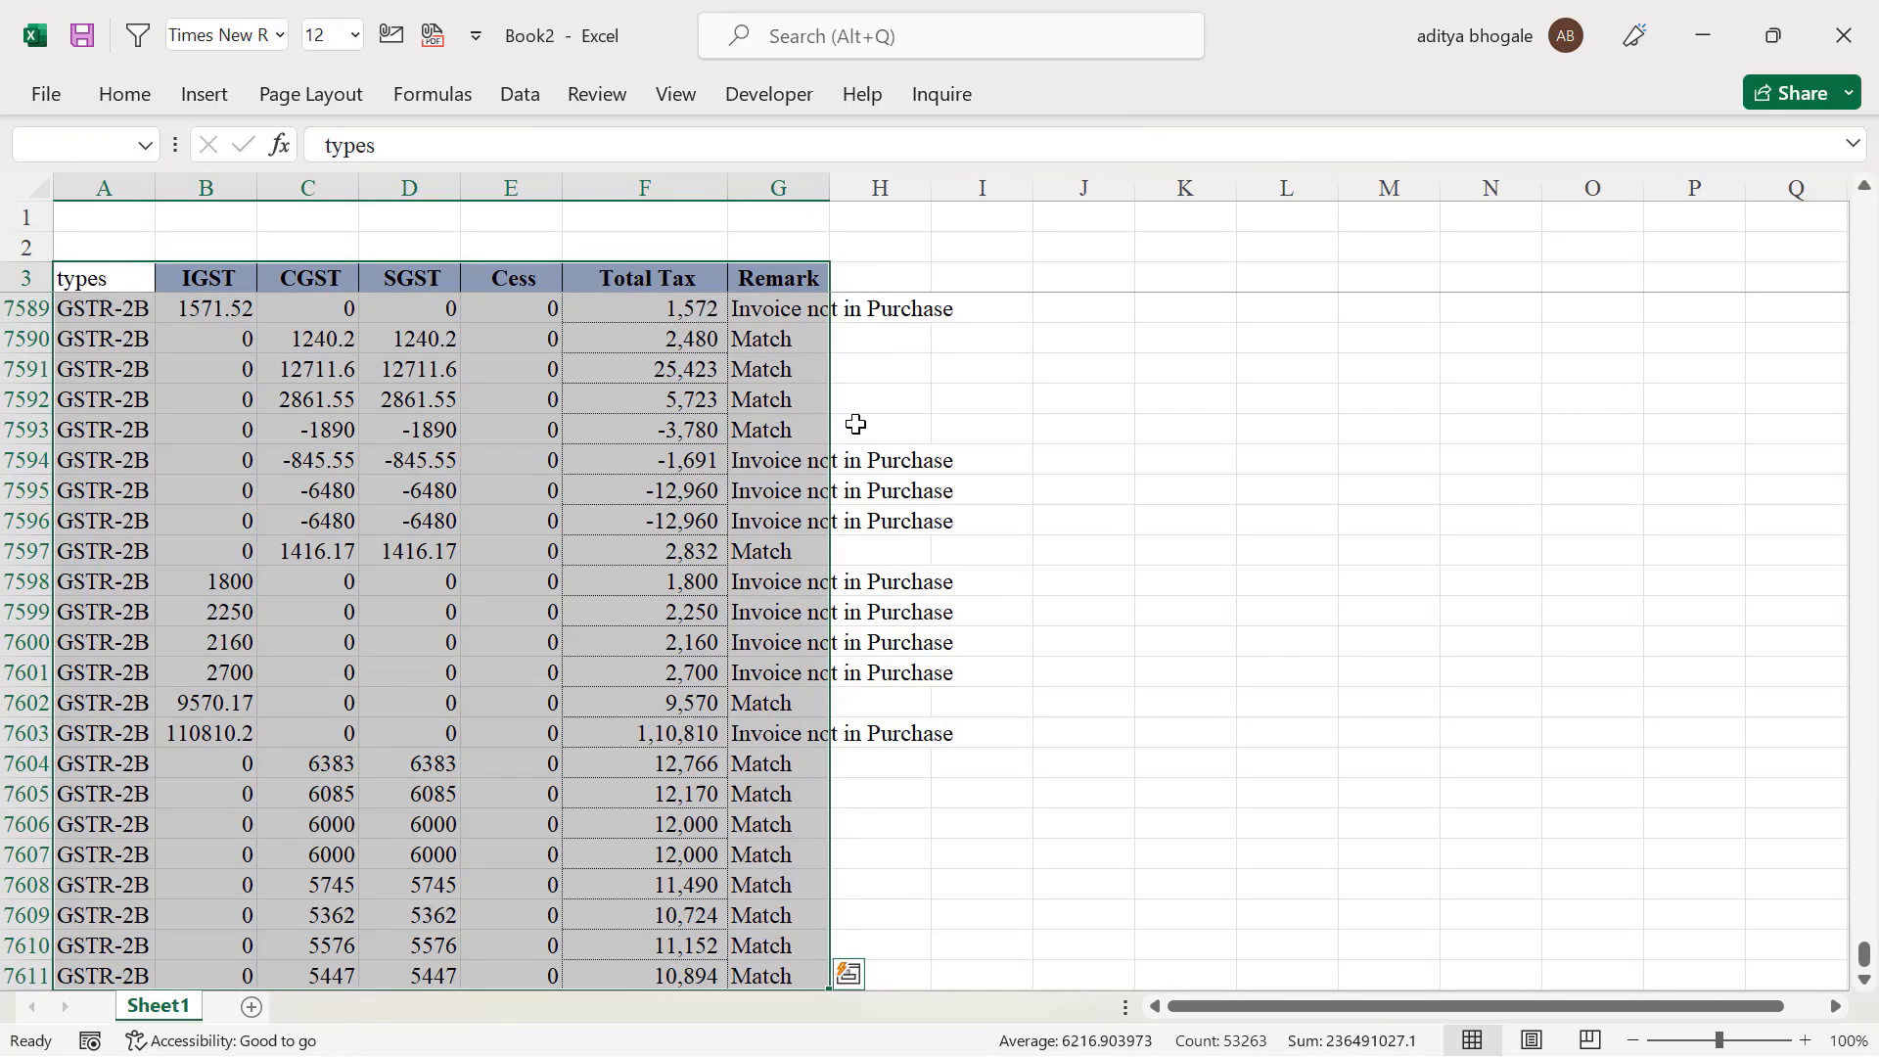
click(204, 94)
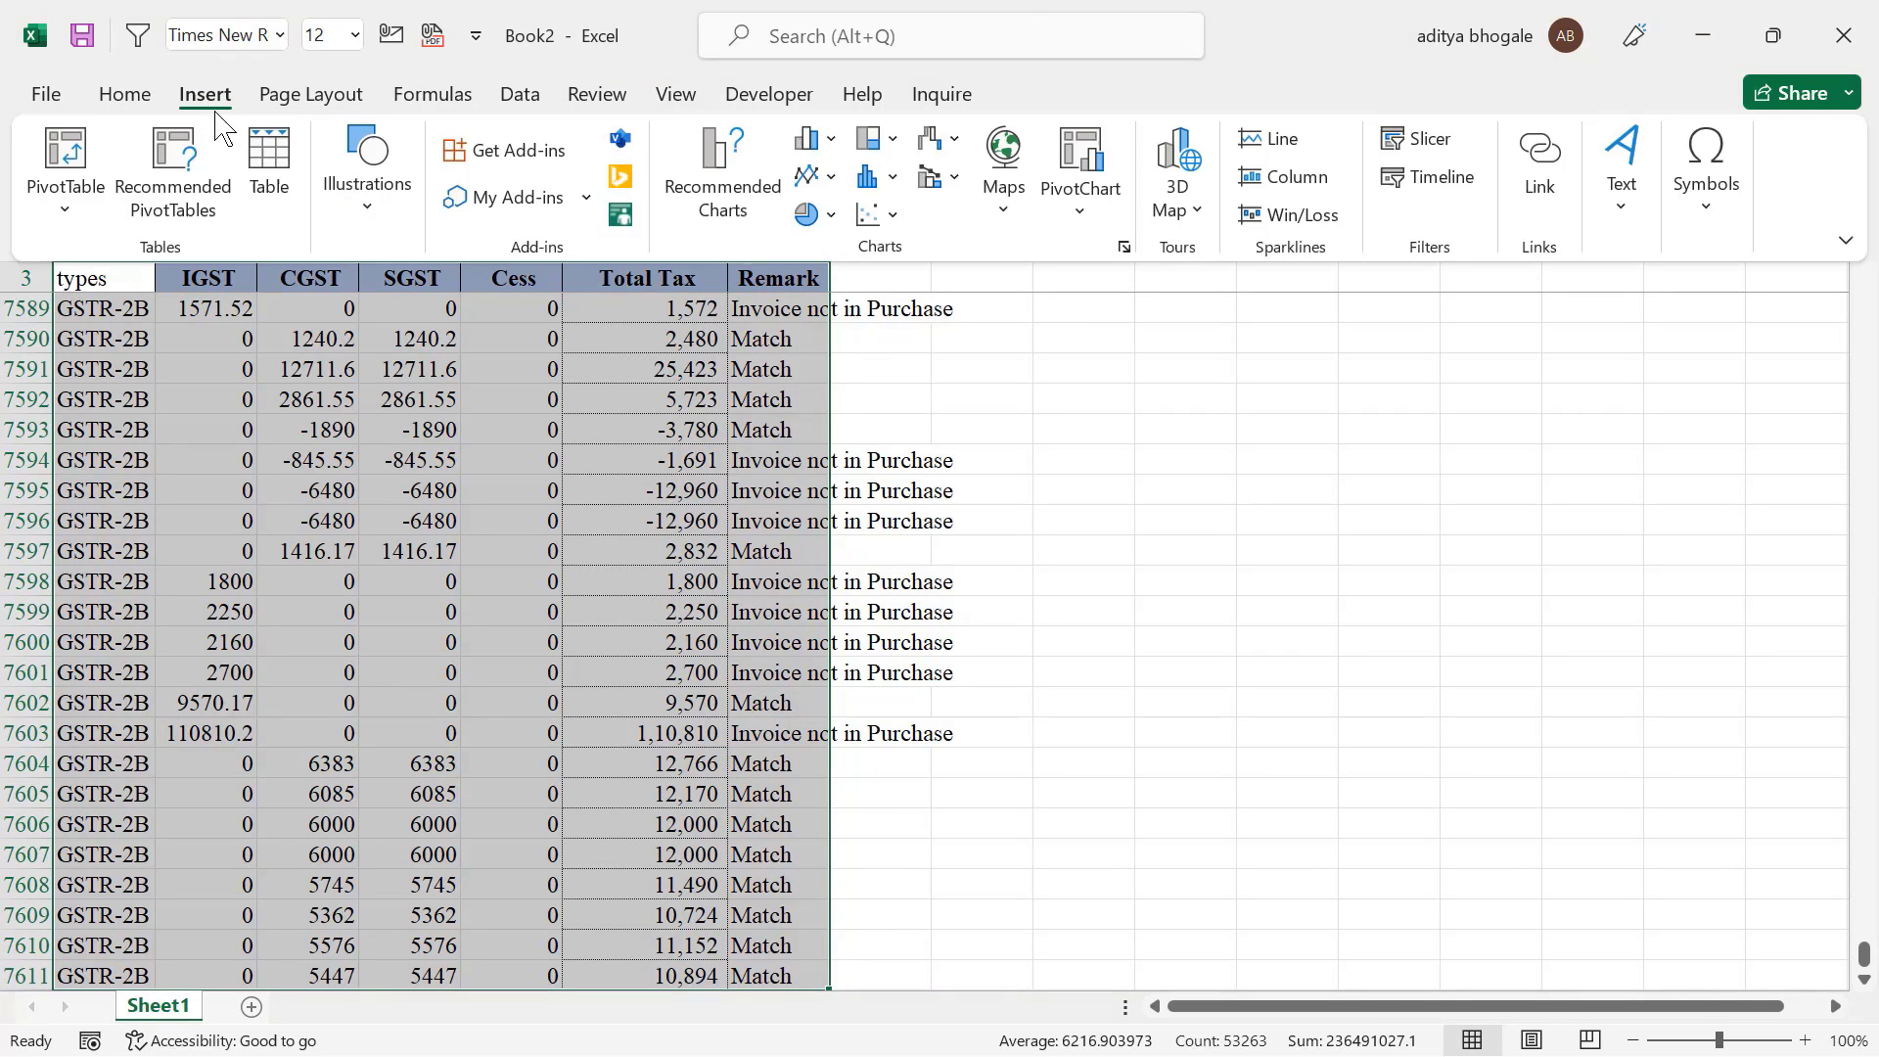
click(59, 157)
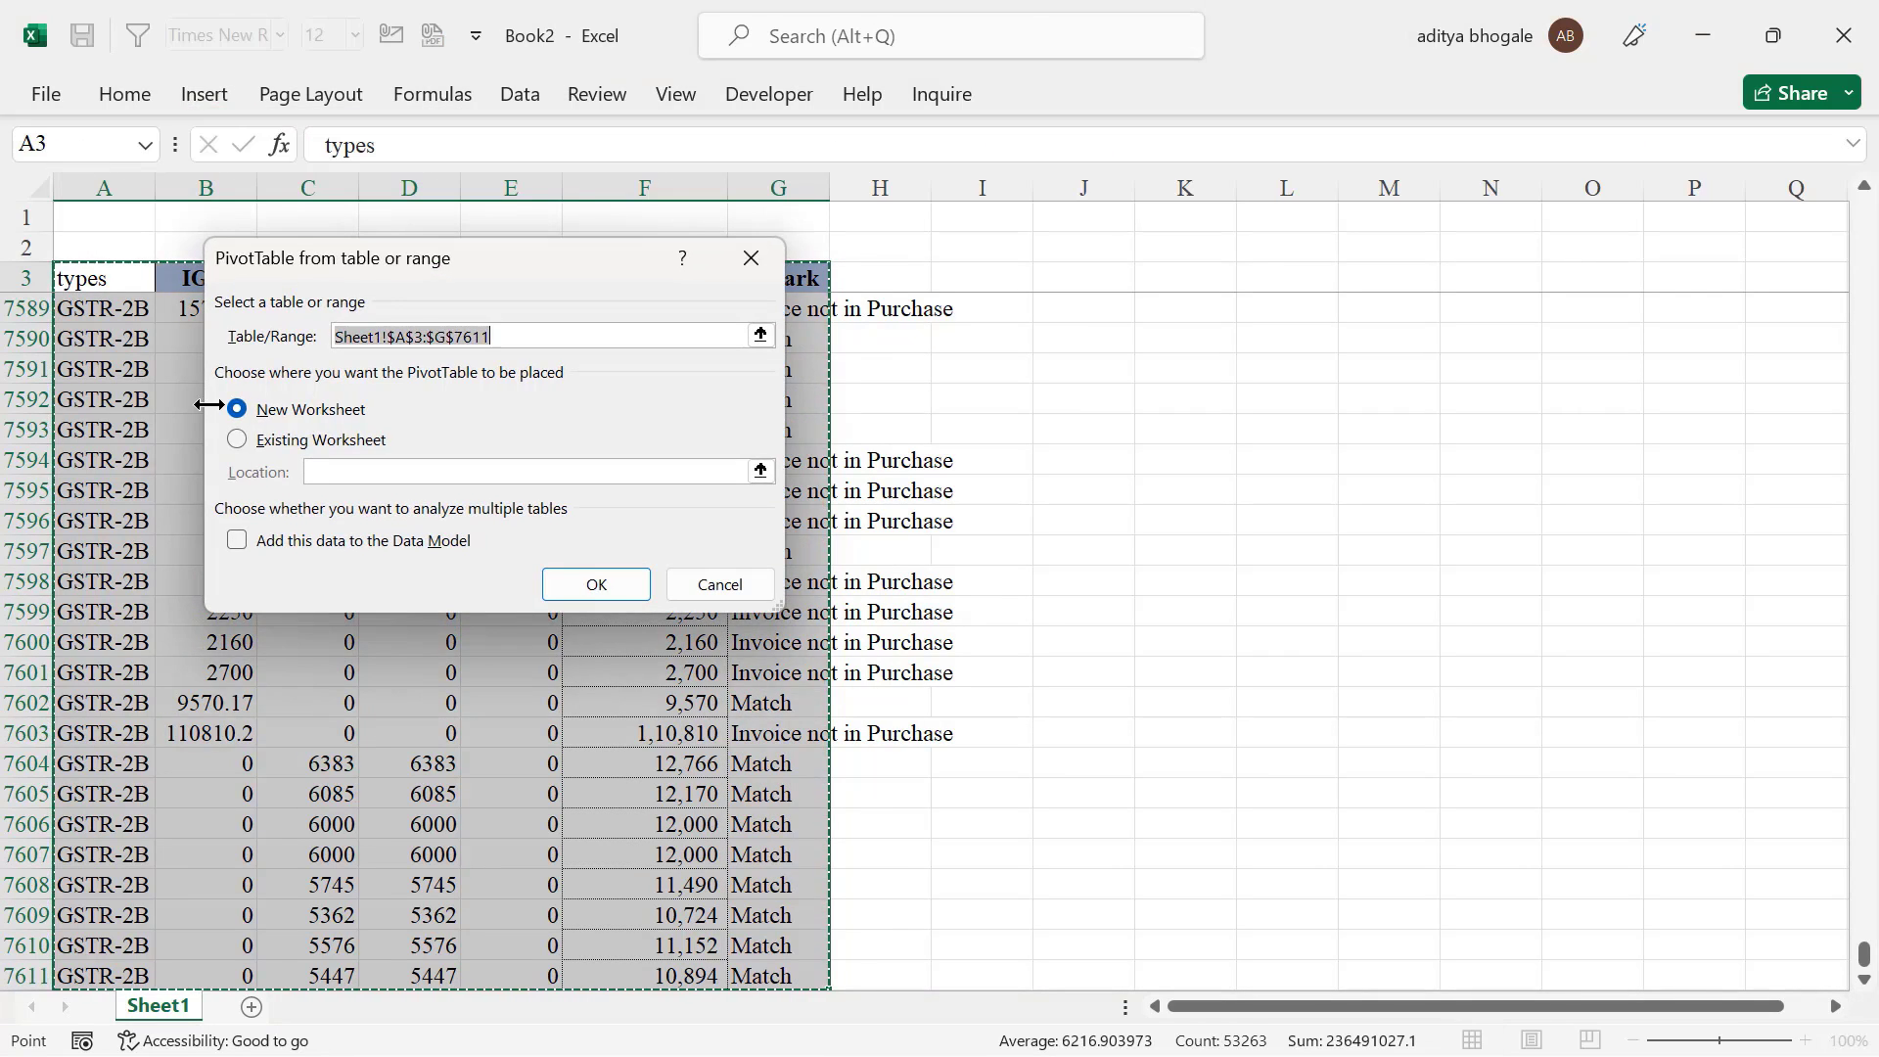
click(596, 584)
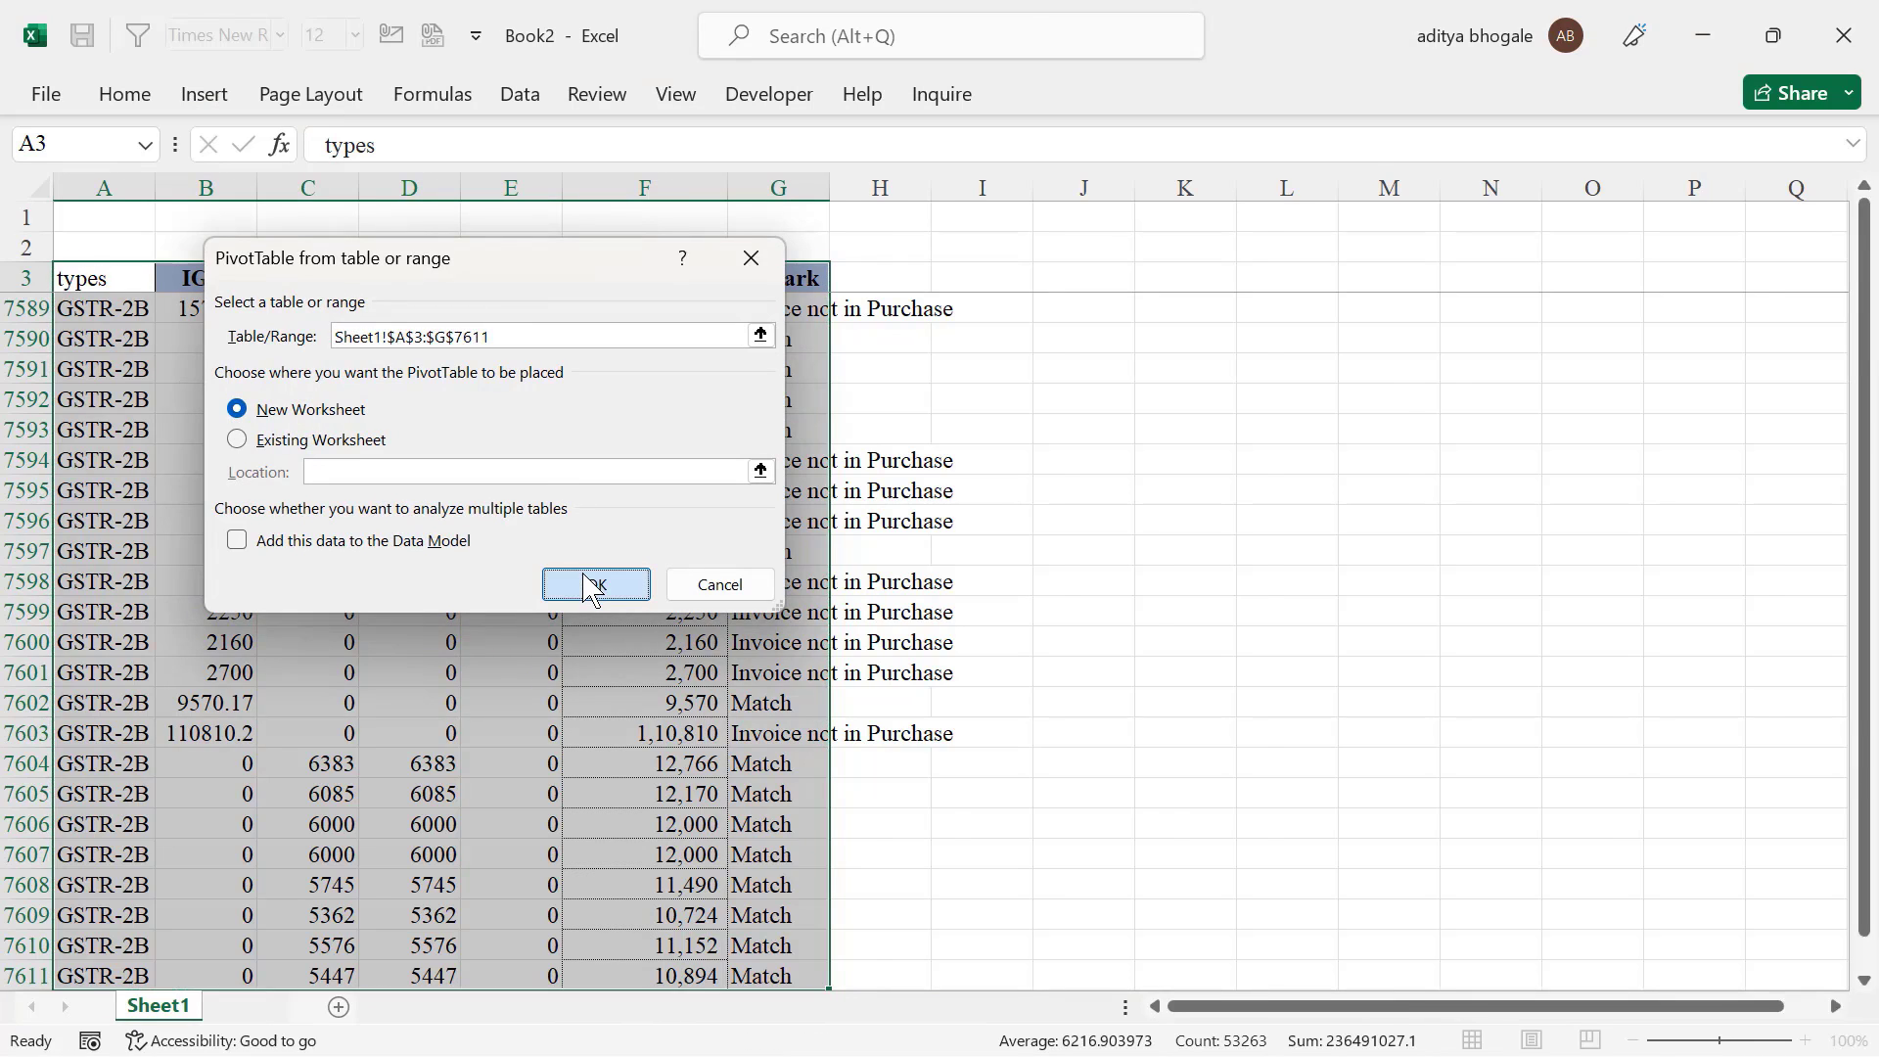
Set Remark as the PivotTable's row field and types as its column field
drag(1856, 419, 1850, 483)
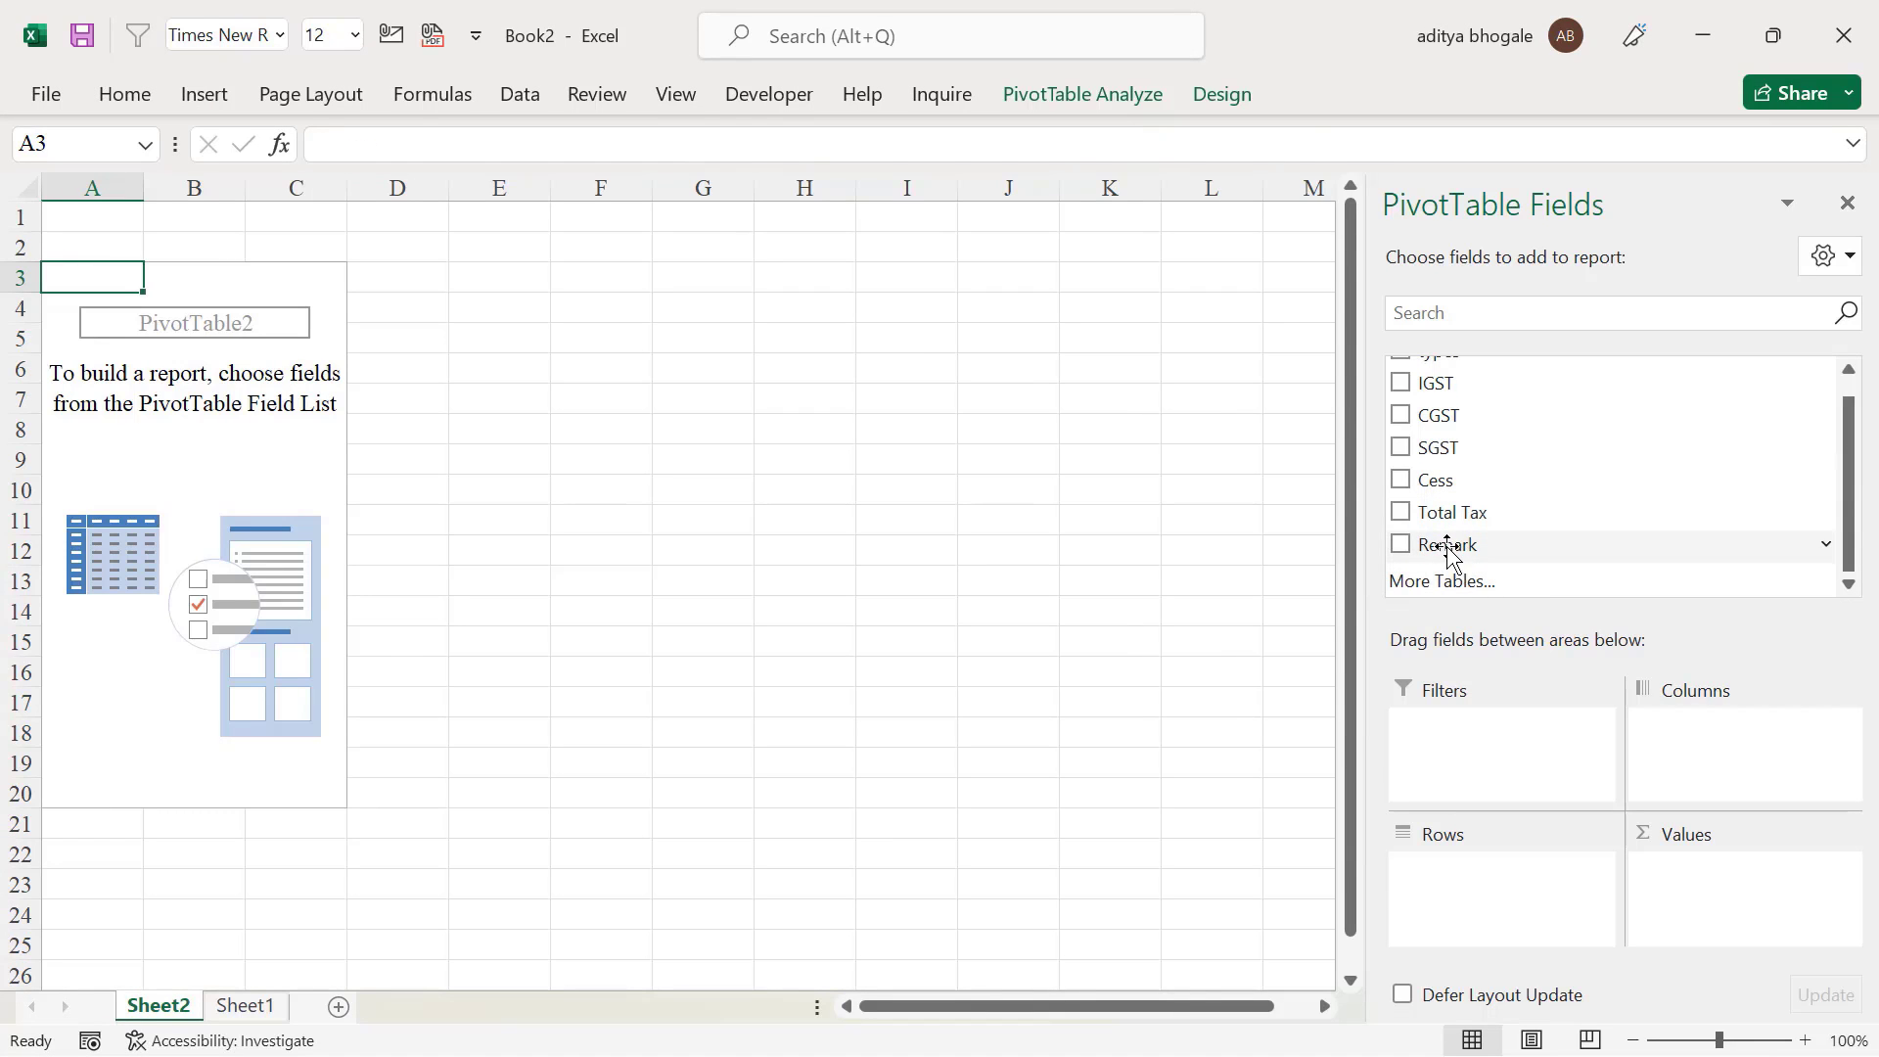
drag(1451, 545, 1492, 891)
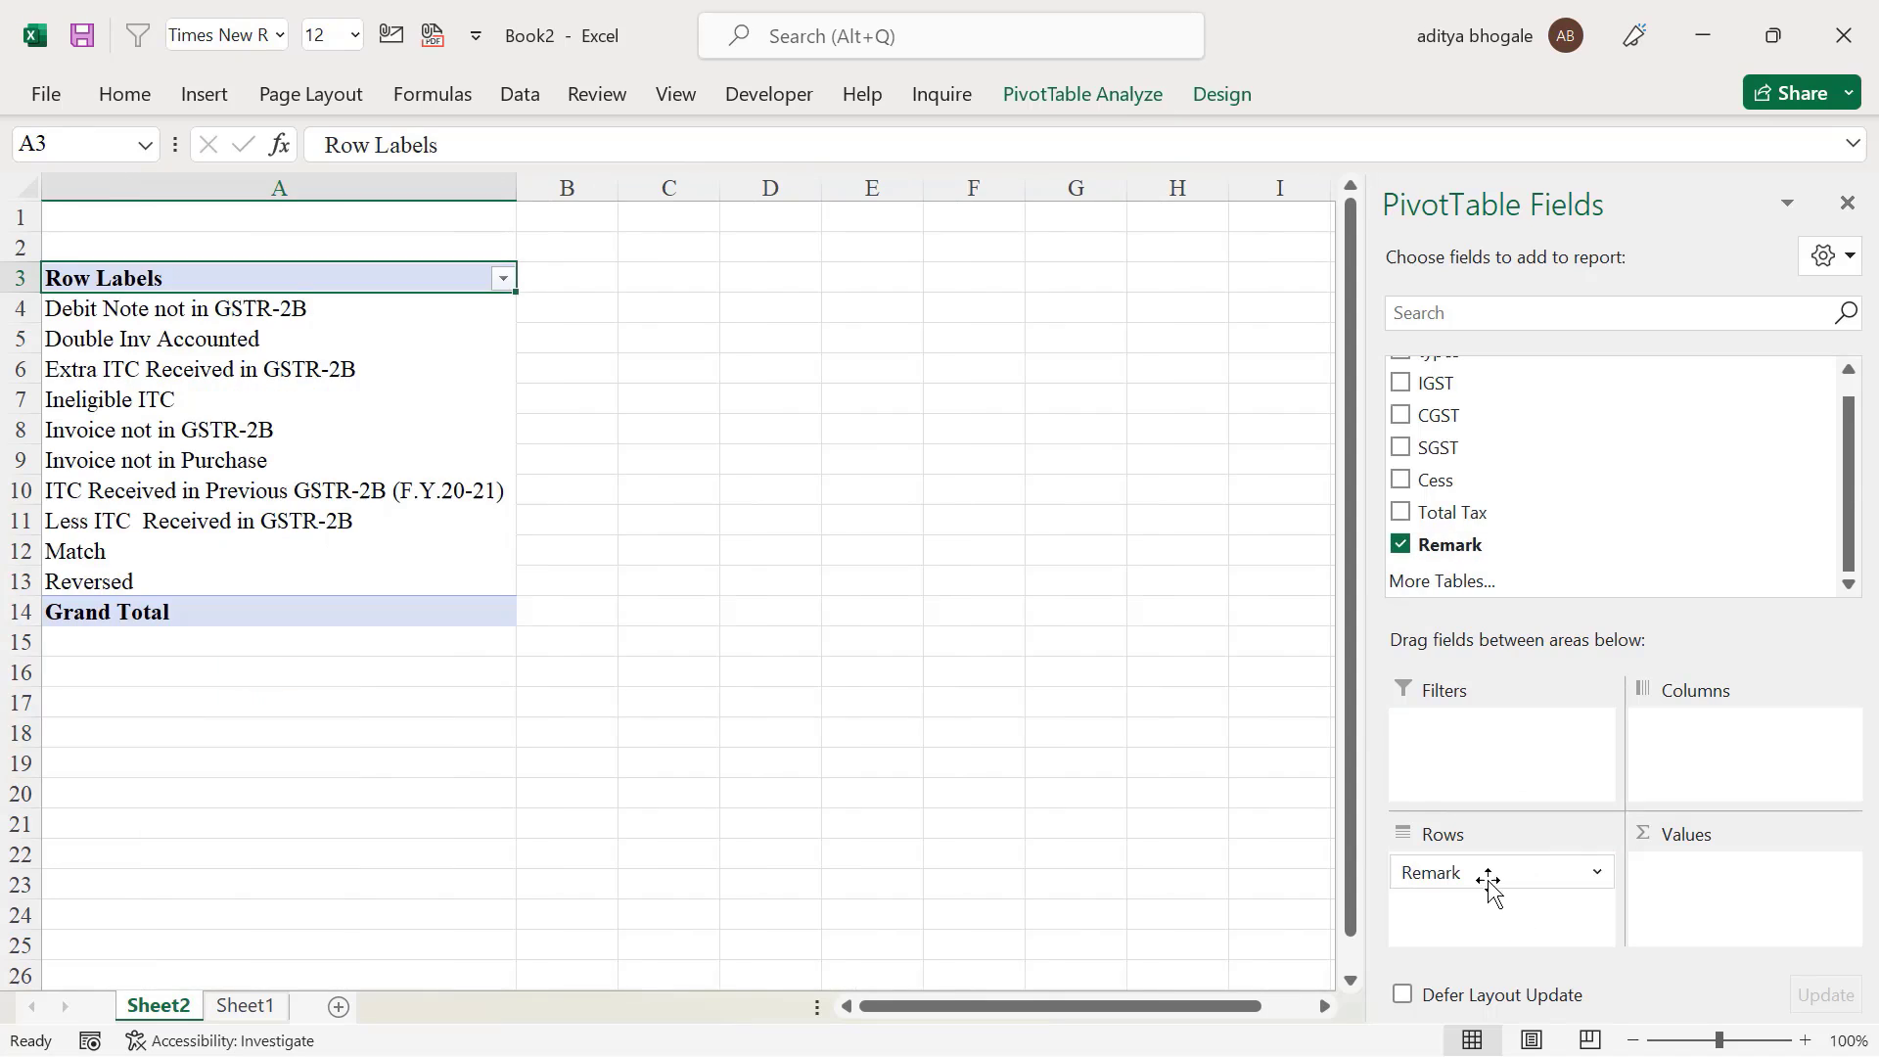
drag(1443, 381, 1749, 789)
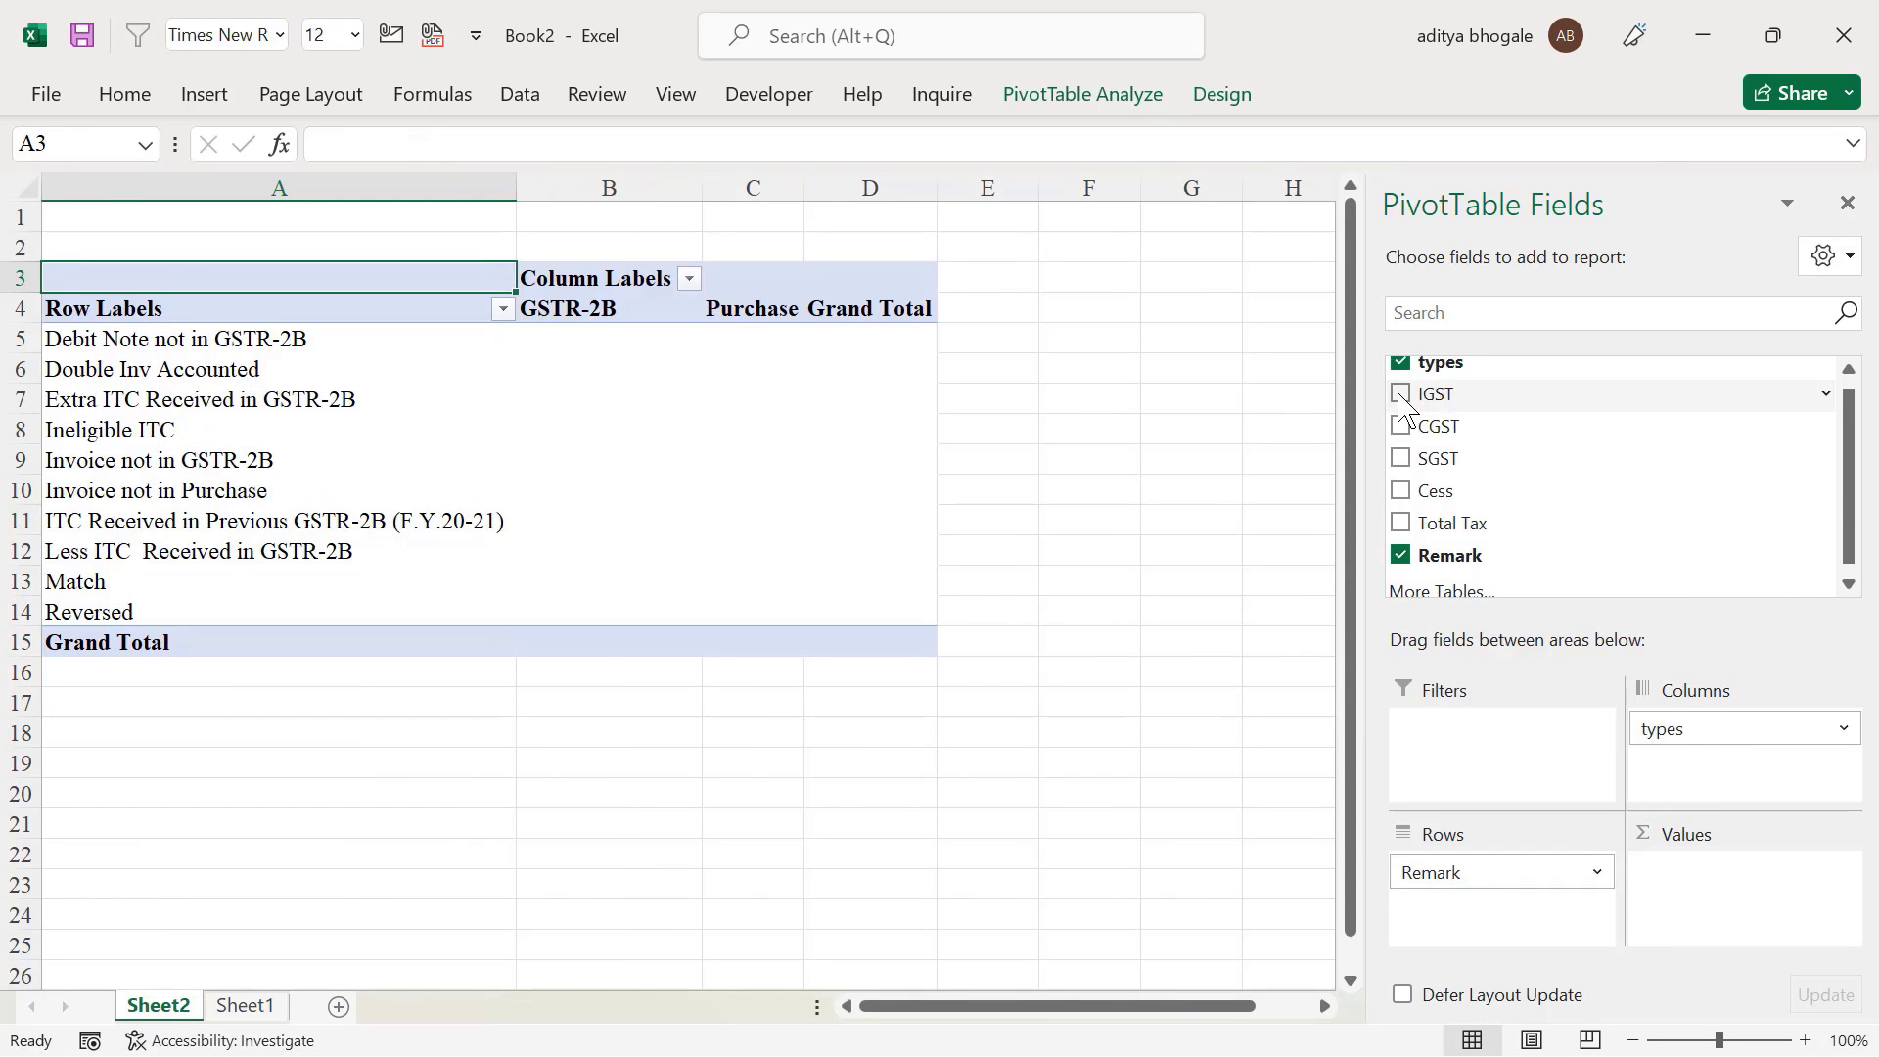
Add IGST, CGST, SGST, Cess and Total Tax as summed values in the PivotTable
drag(1429, 390, 1685, 888)
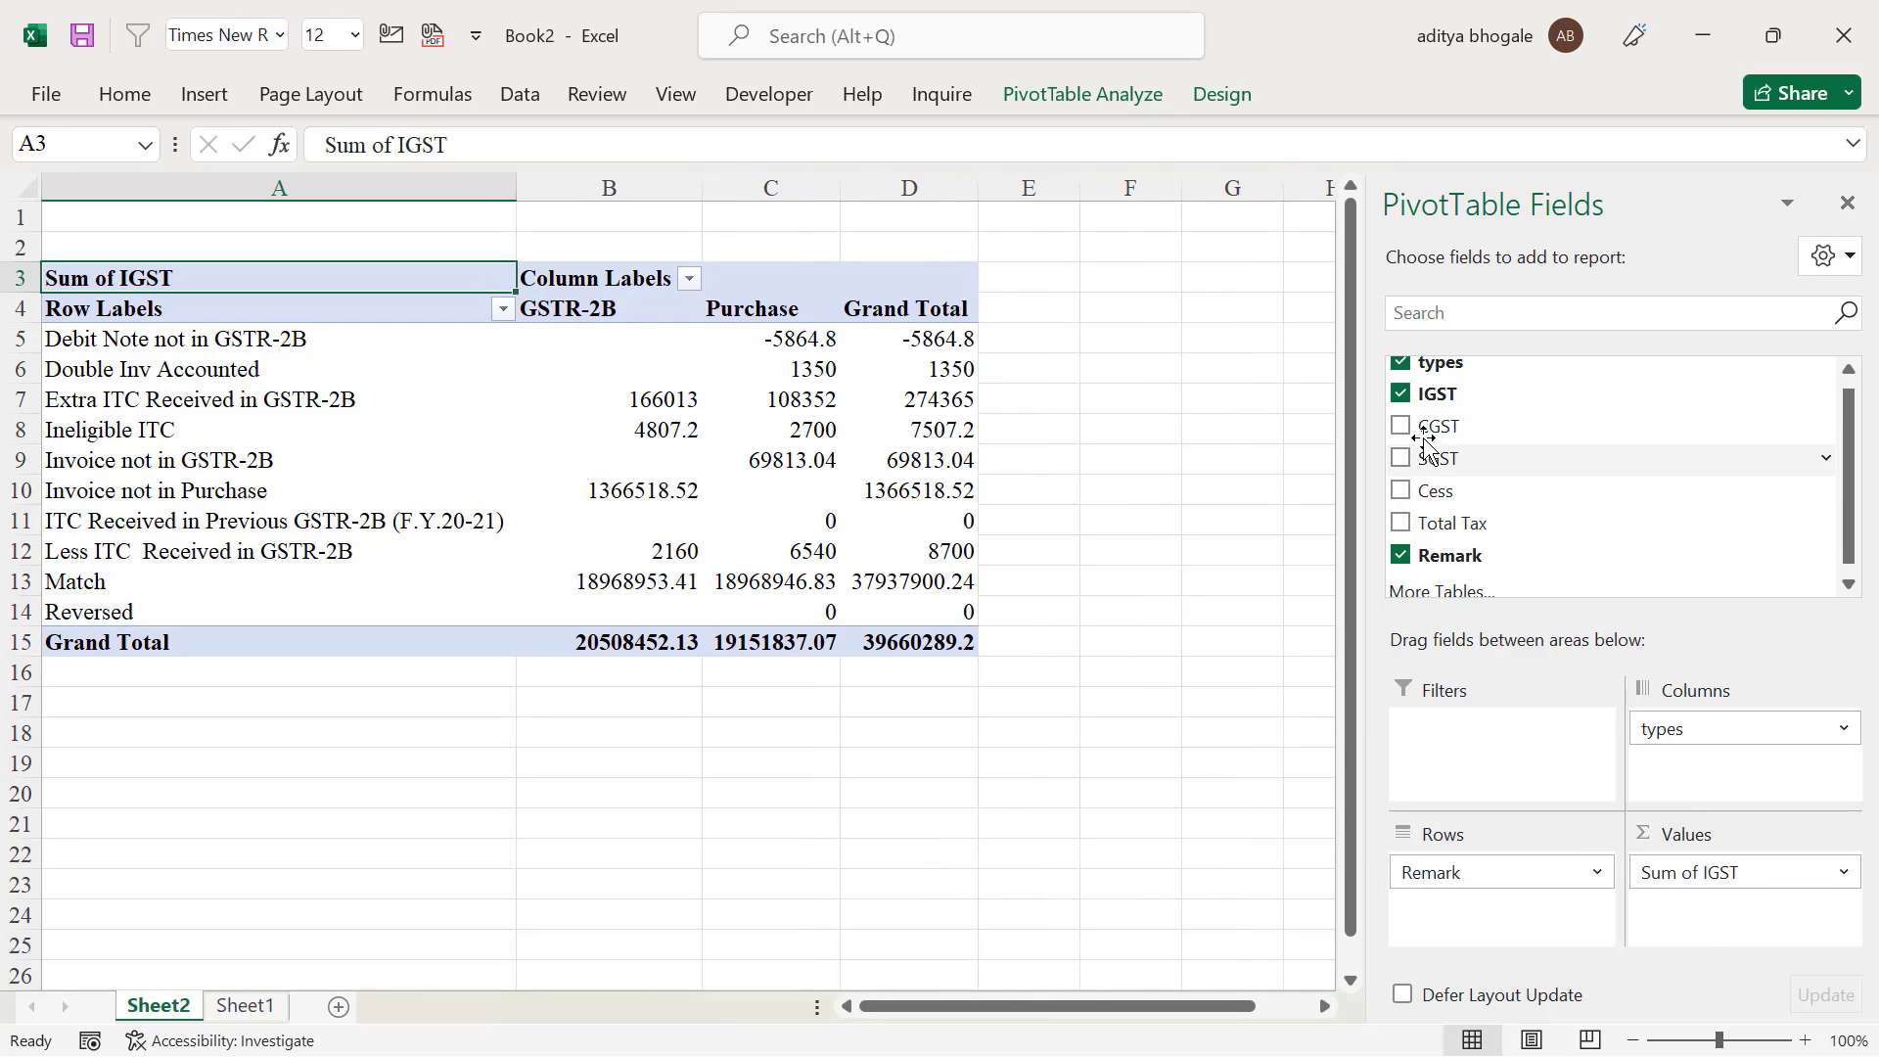
click(1401, 426)
click(1401, 458)
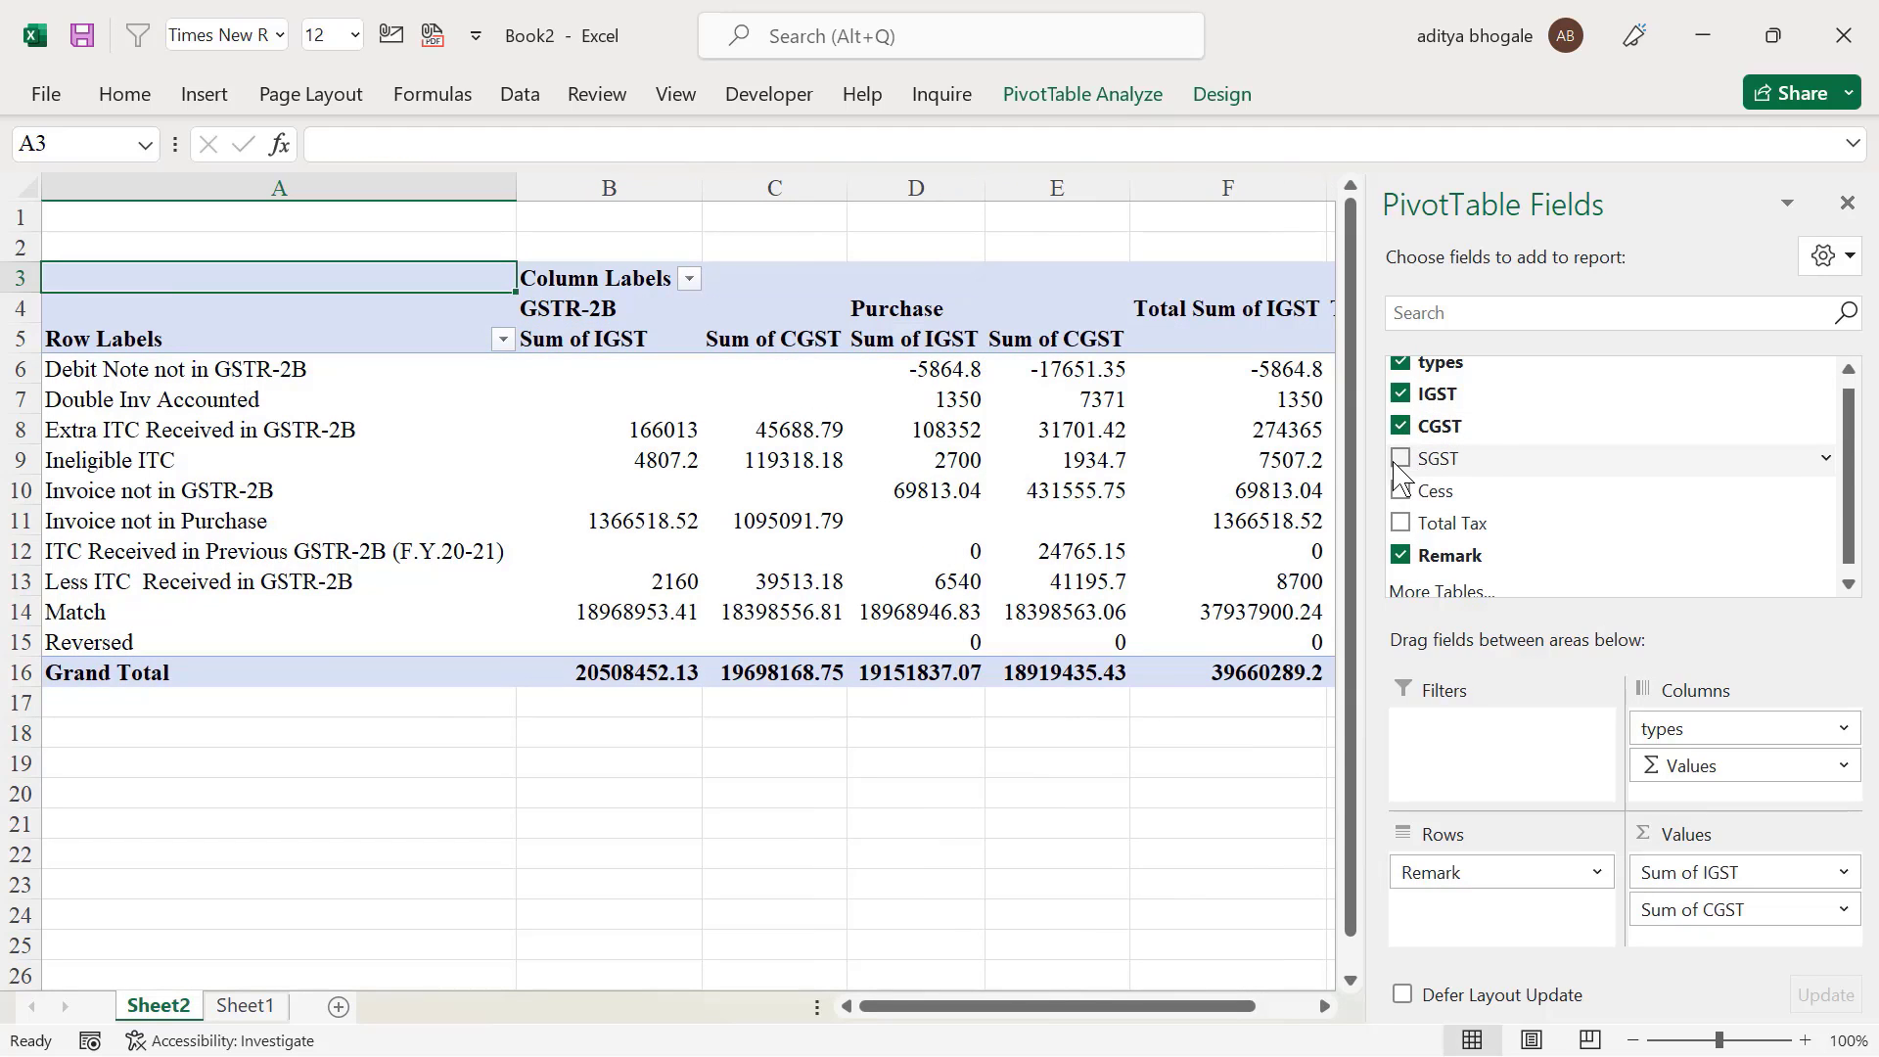
click(1401, 491)
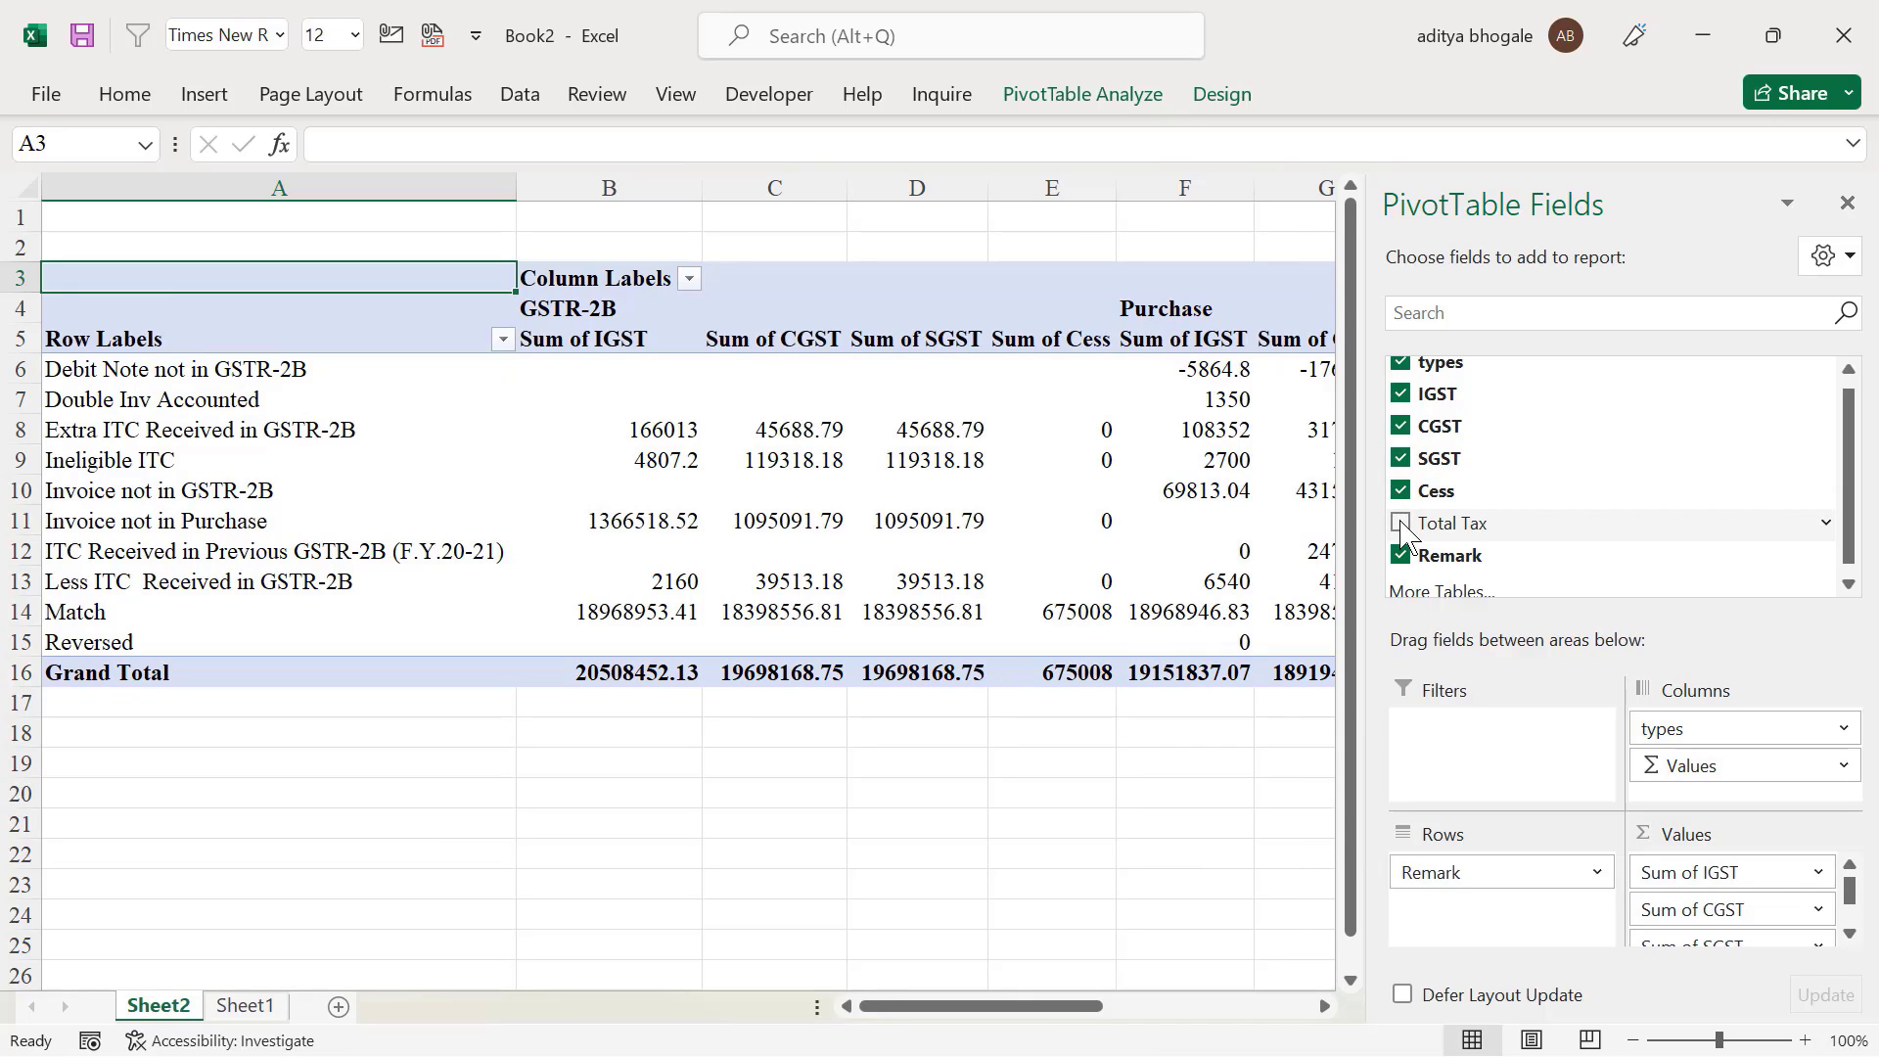
click(1401, 523)
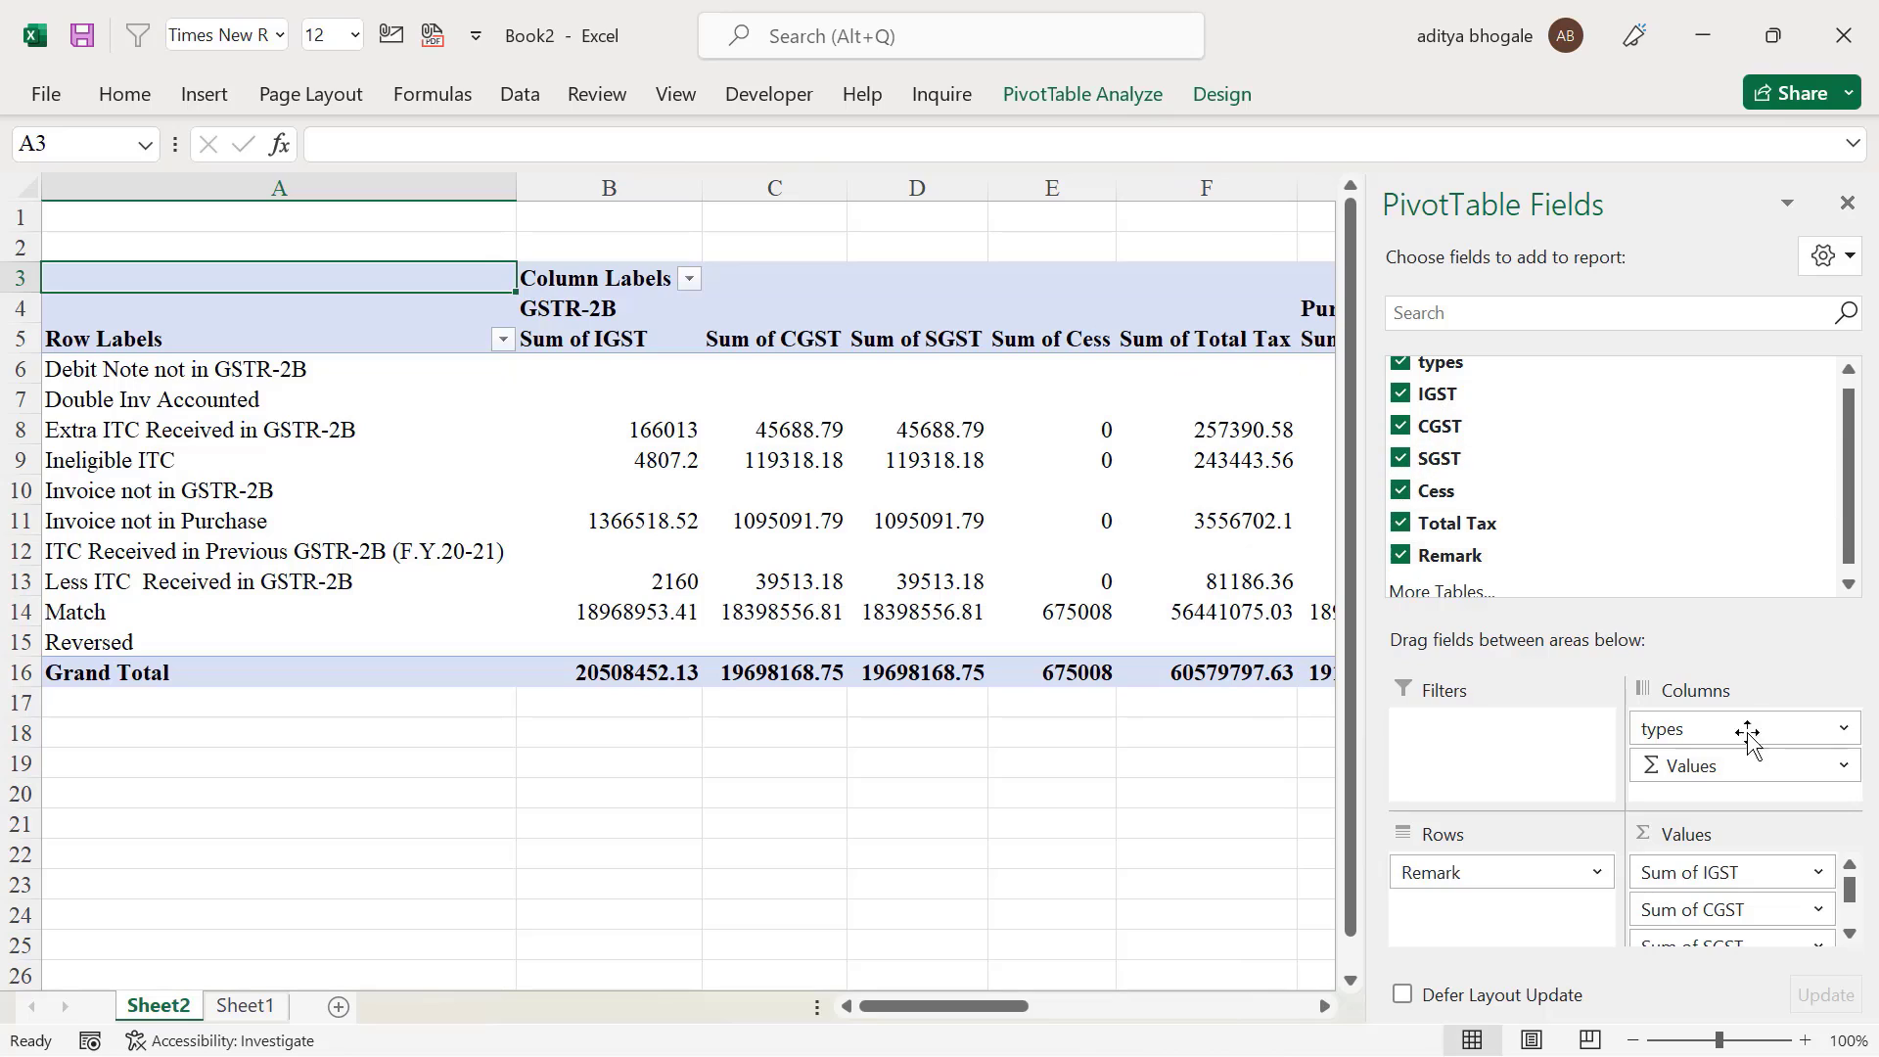
drag(1854, 888, 1852, 918)
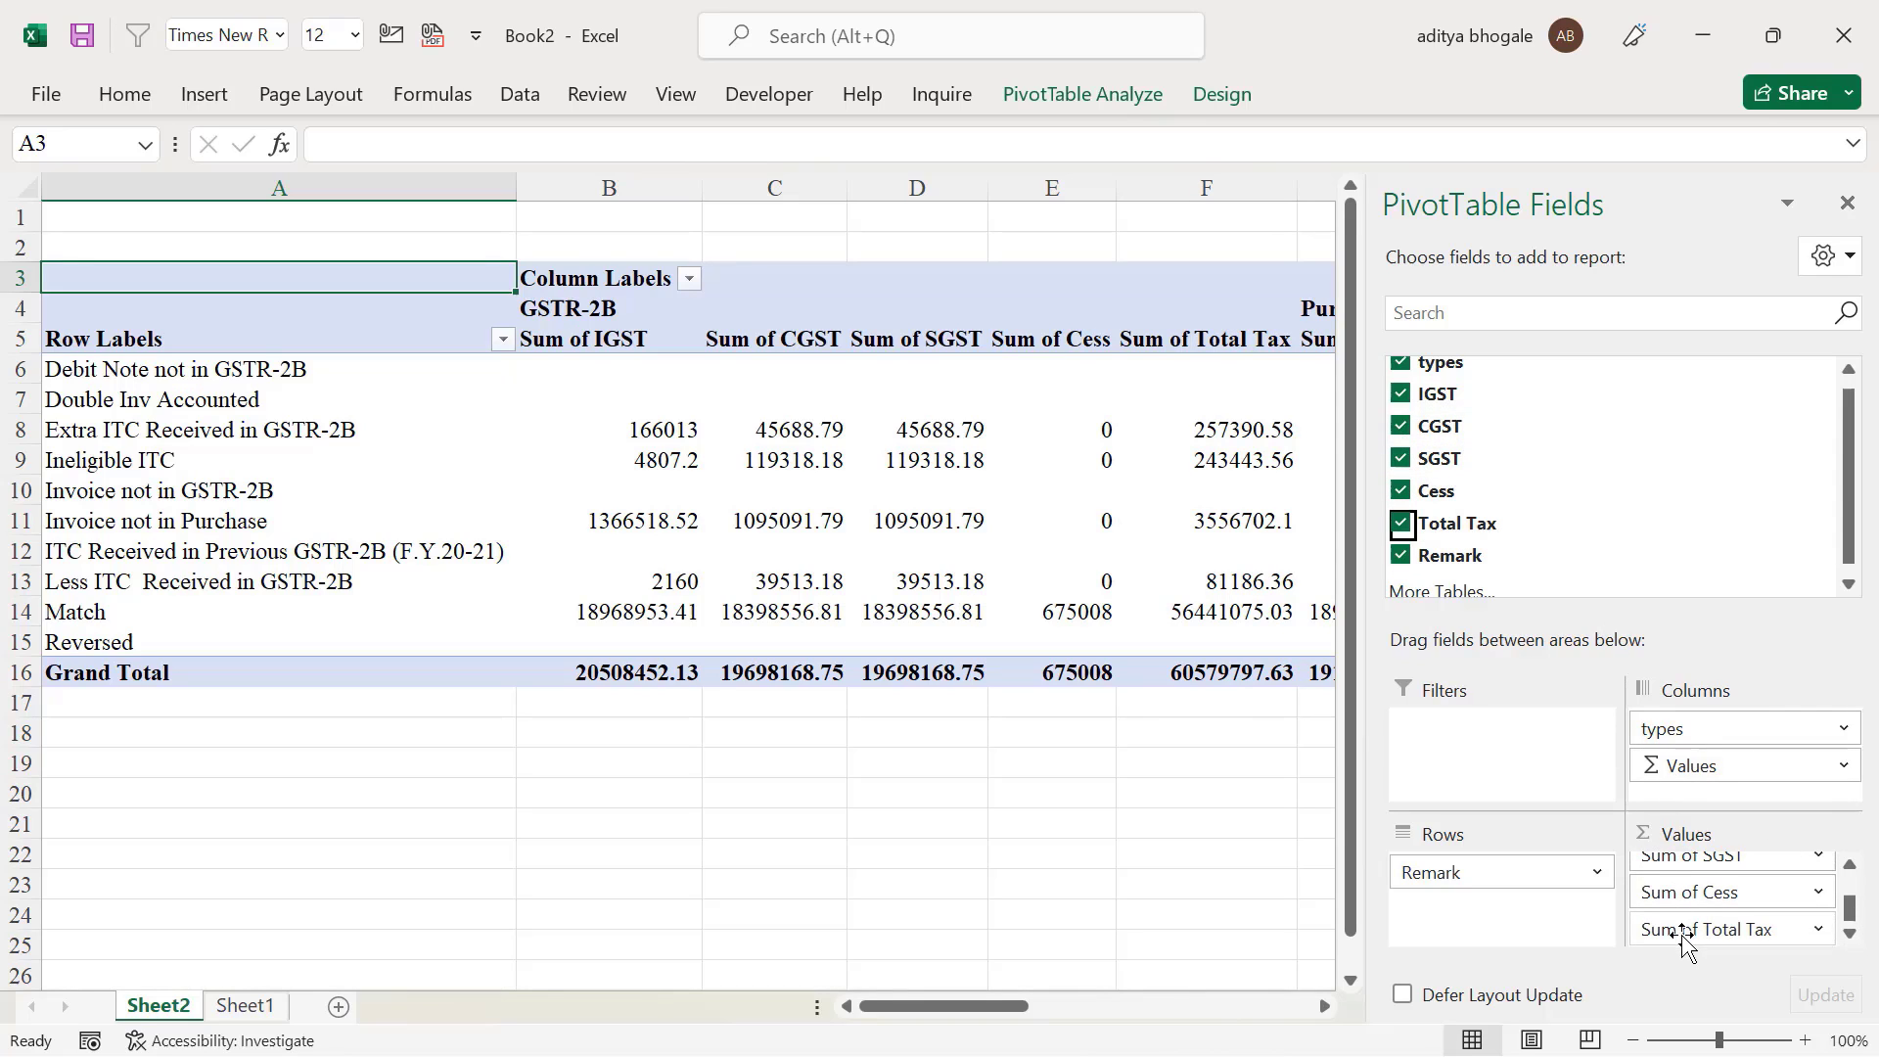
Convert the PivotTable on Sheet2 to static data by pasting the whole sheet over itself as values
click(28, 188)
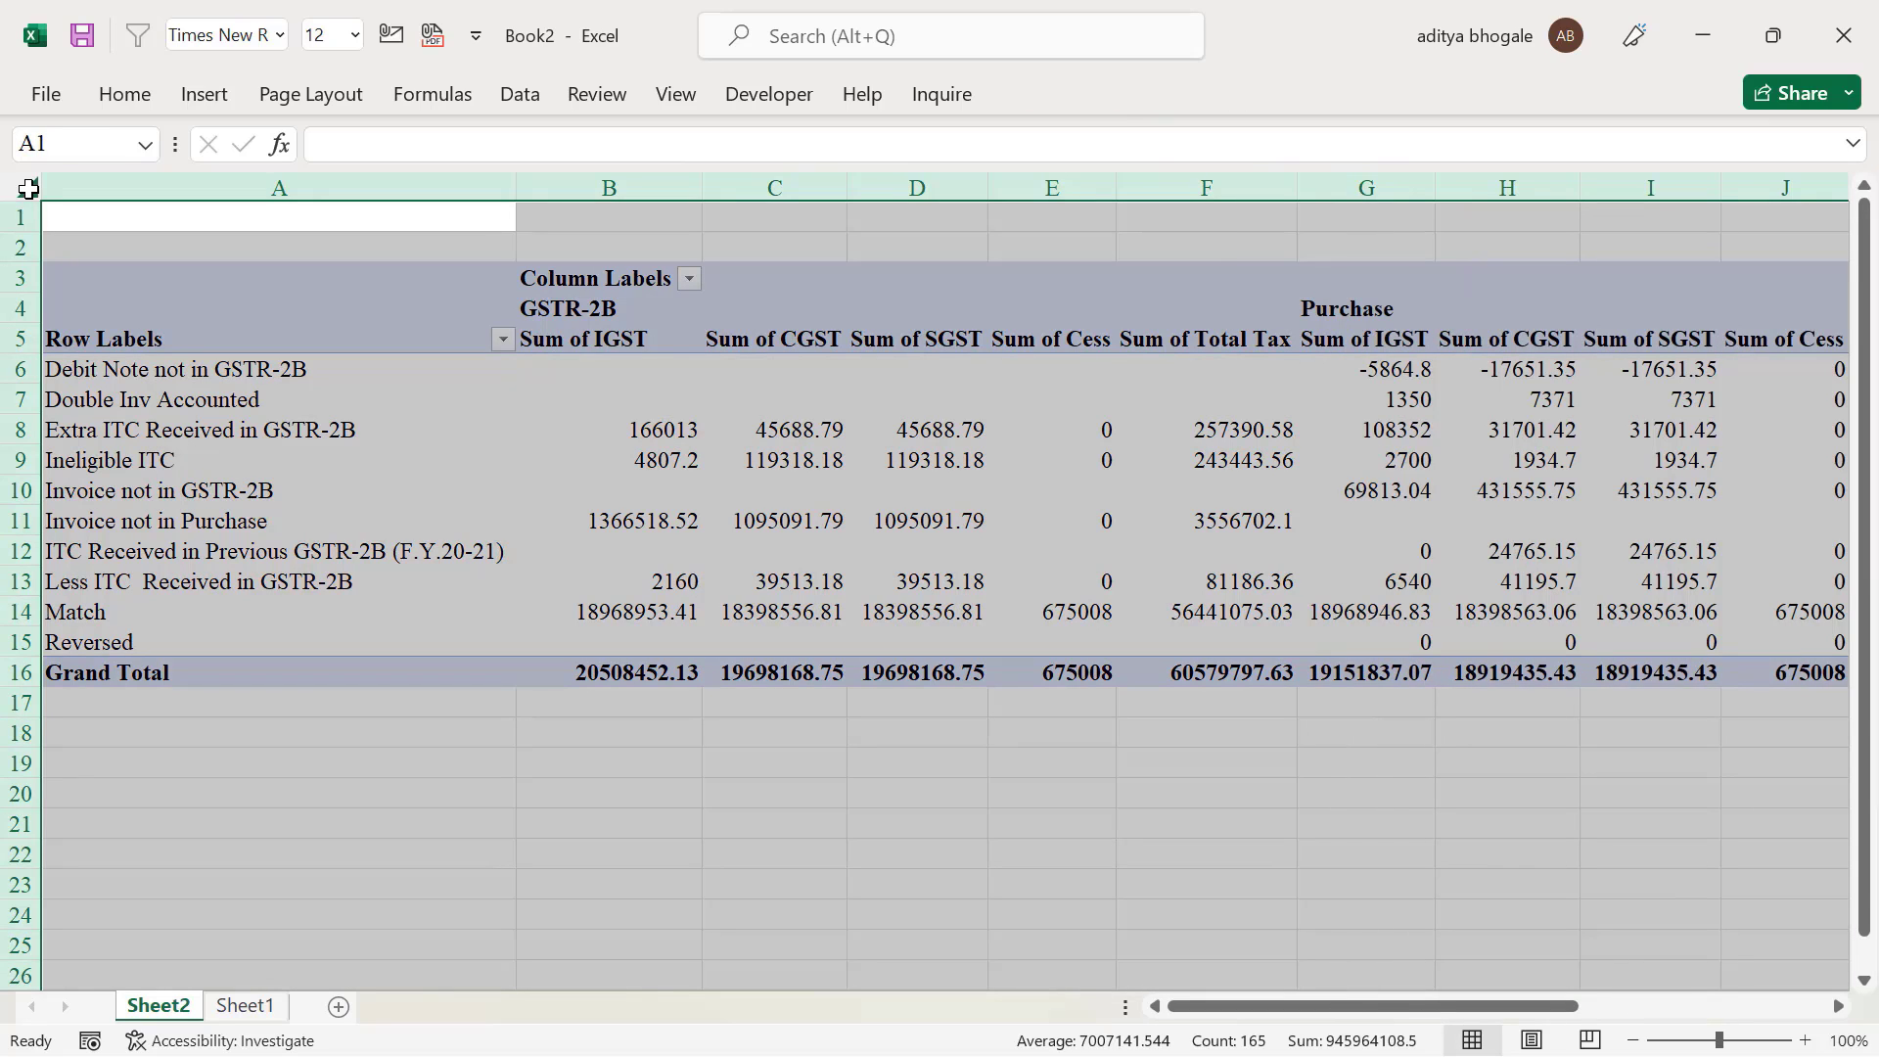
key(ctrl+c)
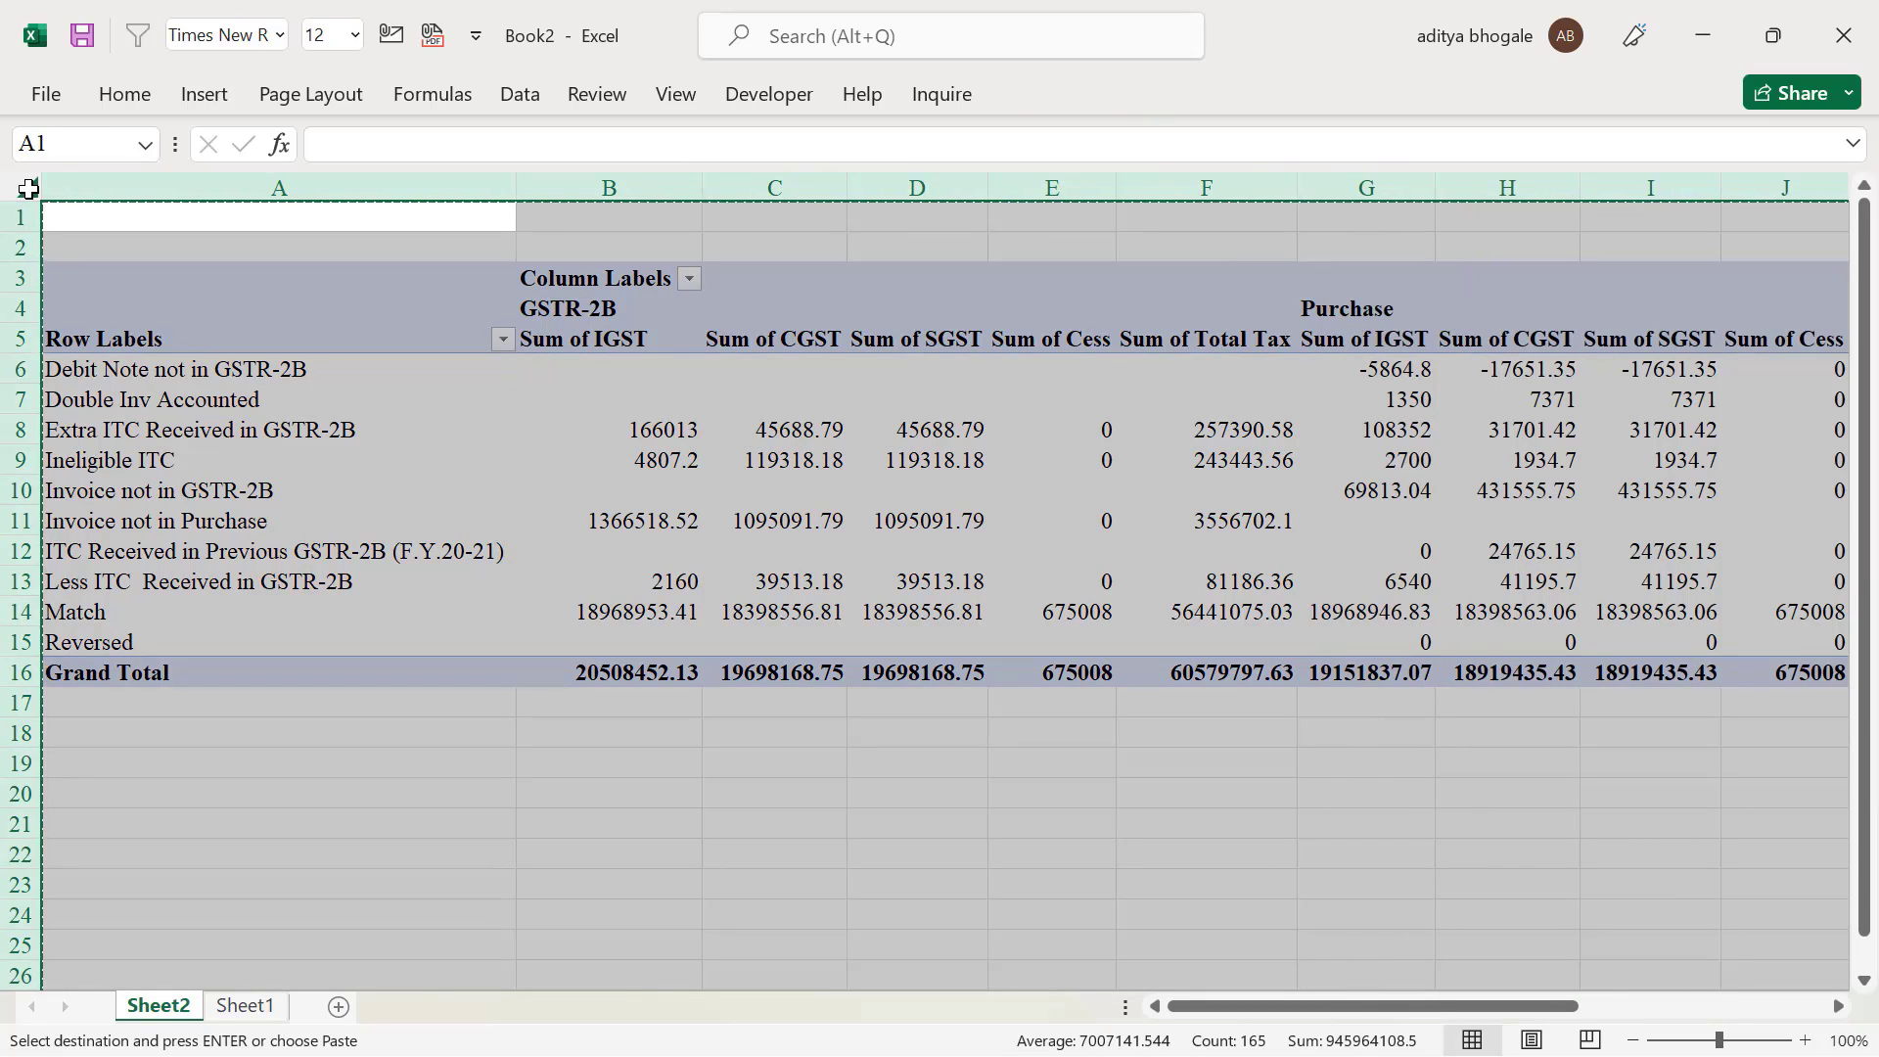
key(ctrl+alt+v)
key(v)
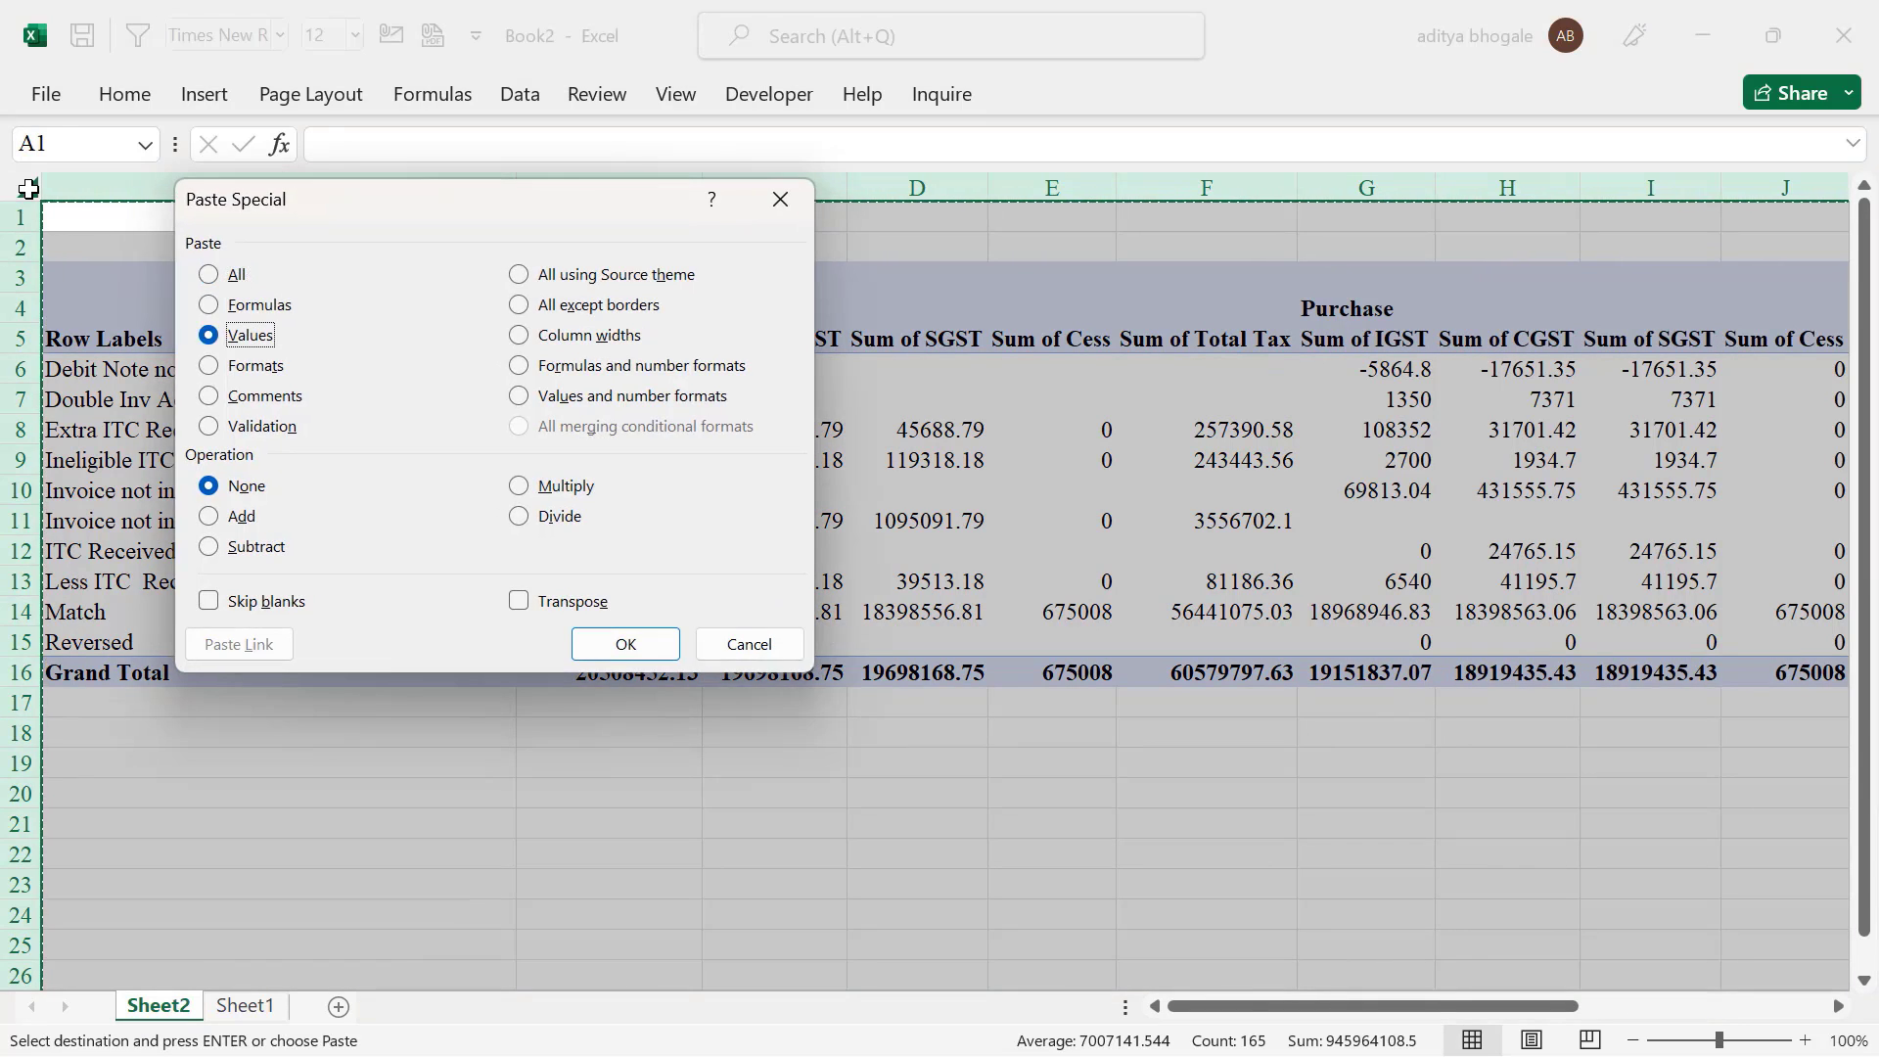
key(Return)
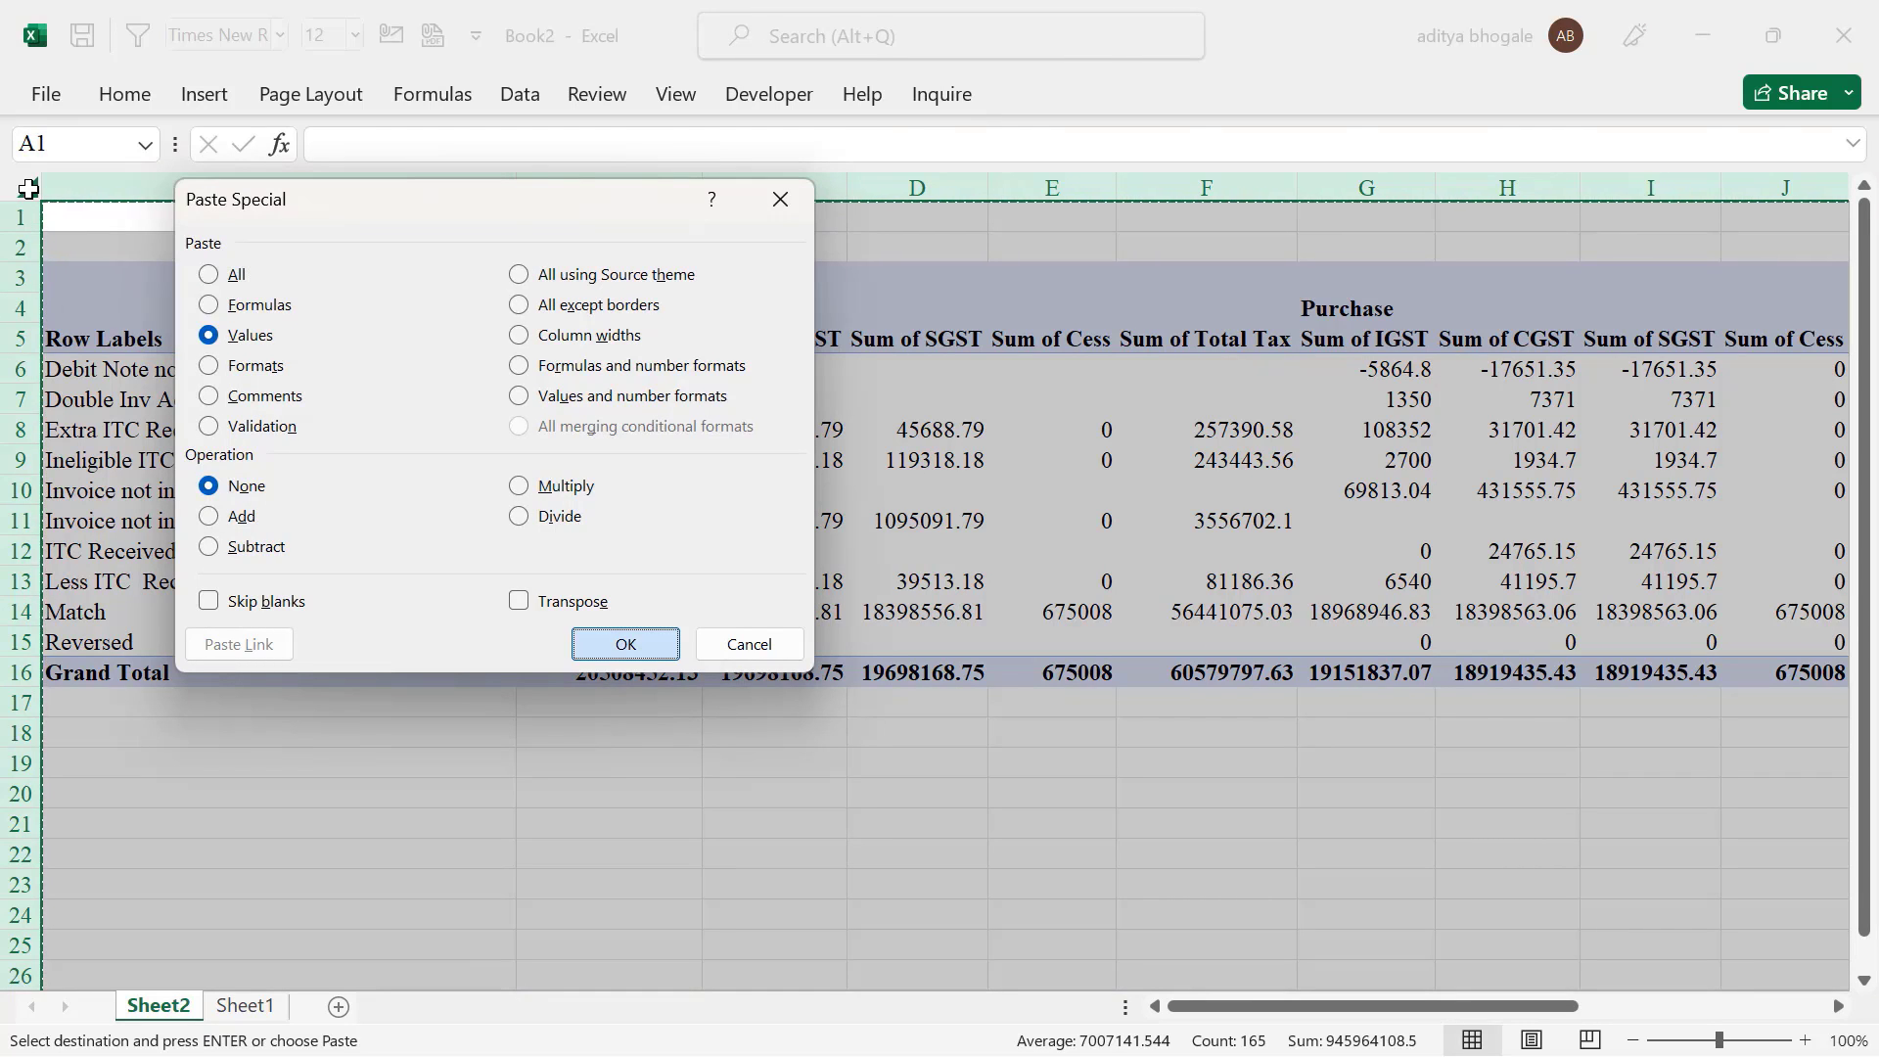
Merge and center the GSTR-2B heading across B4:F4
drag(260, 350, 293, 551)
drag(575, 306, 1203, 321)
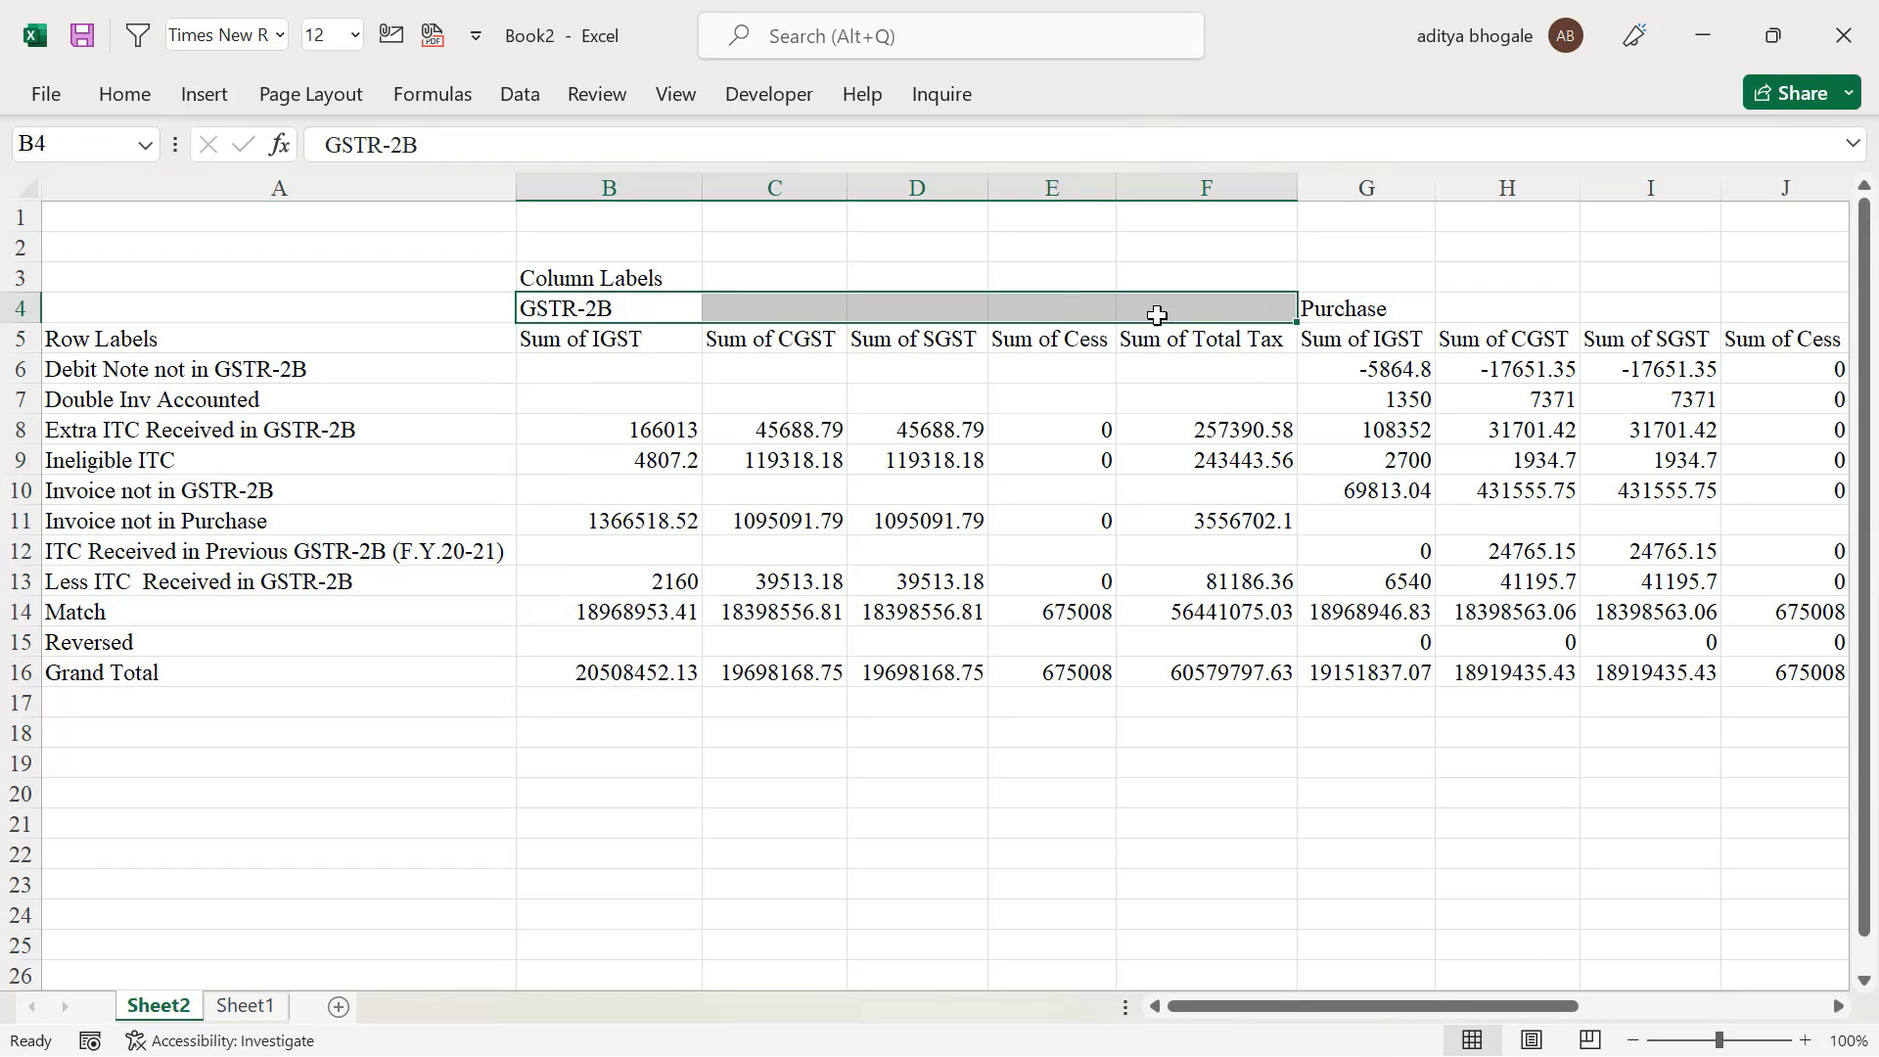
click(125, 94)
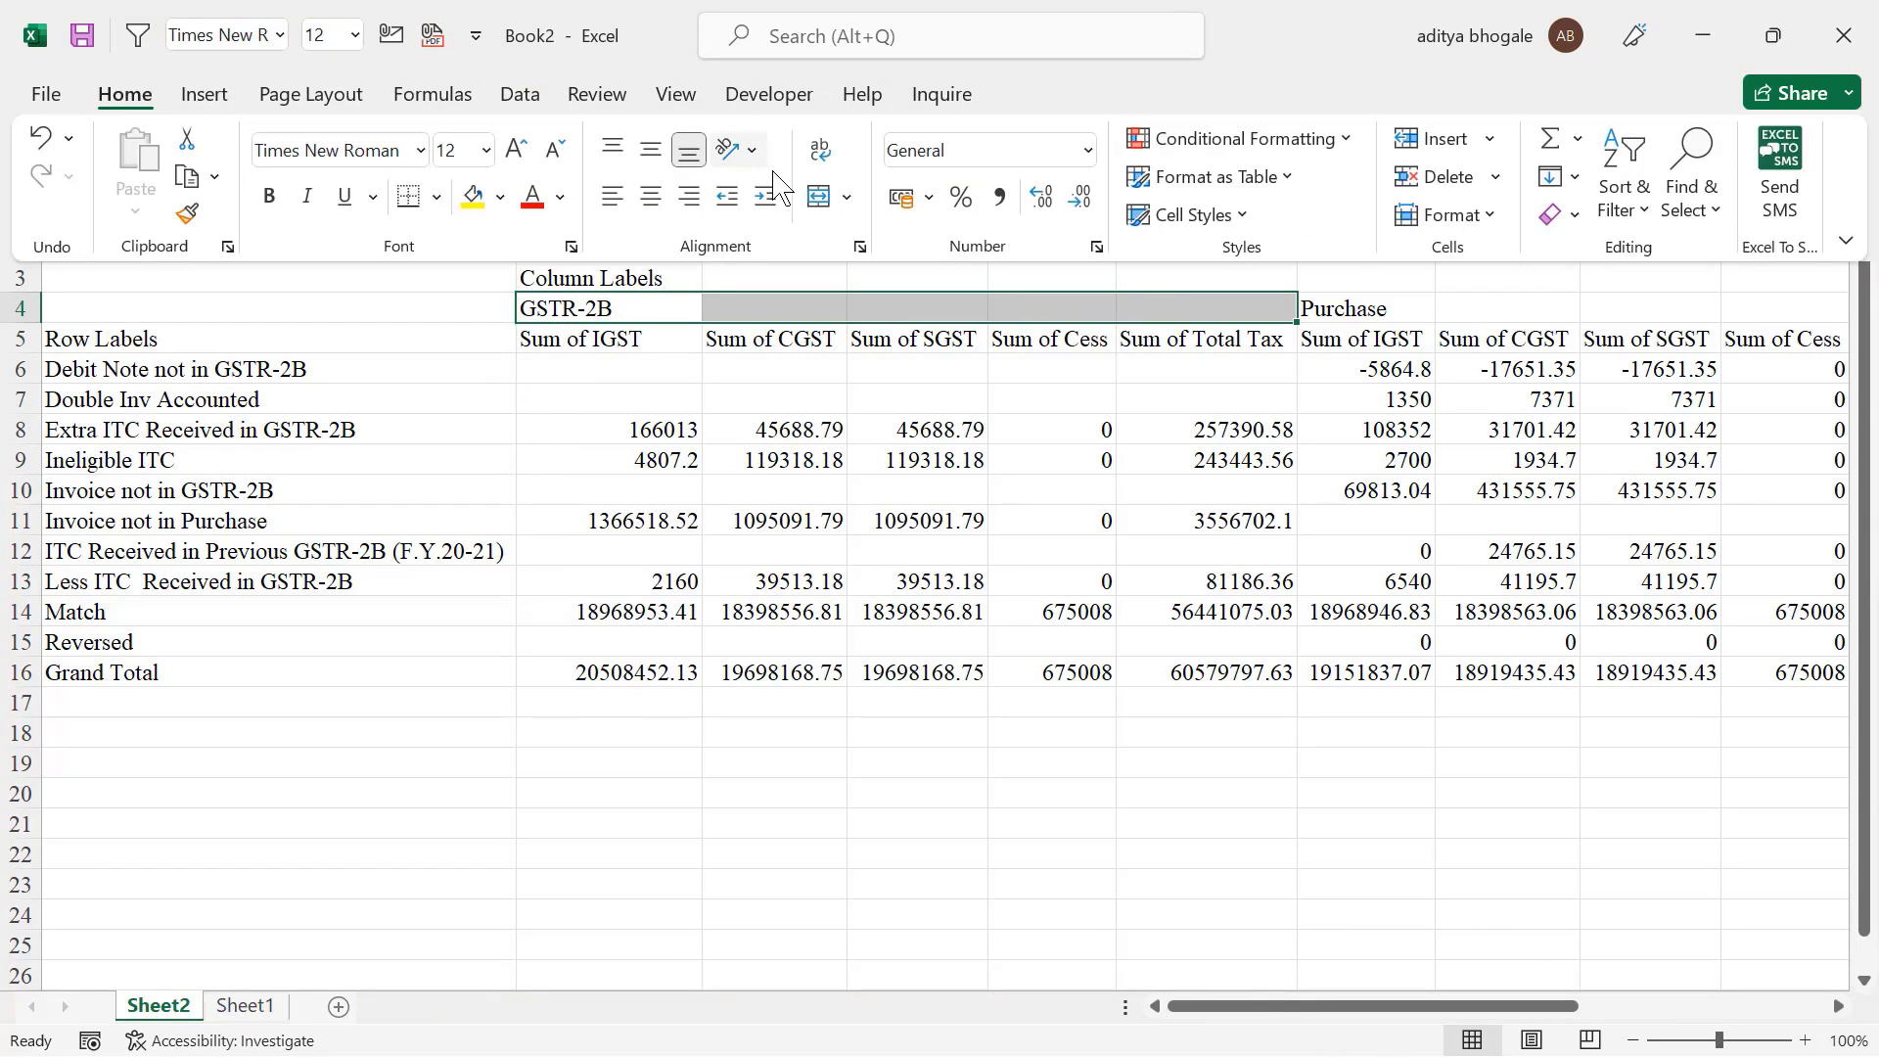
click(818, 196)
Merge and center the Purchase heading across G4:K4
click(1506, 581)
drag(1365, 309, 1249, 307)
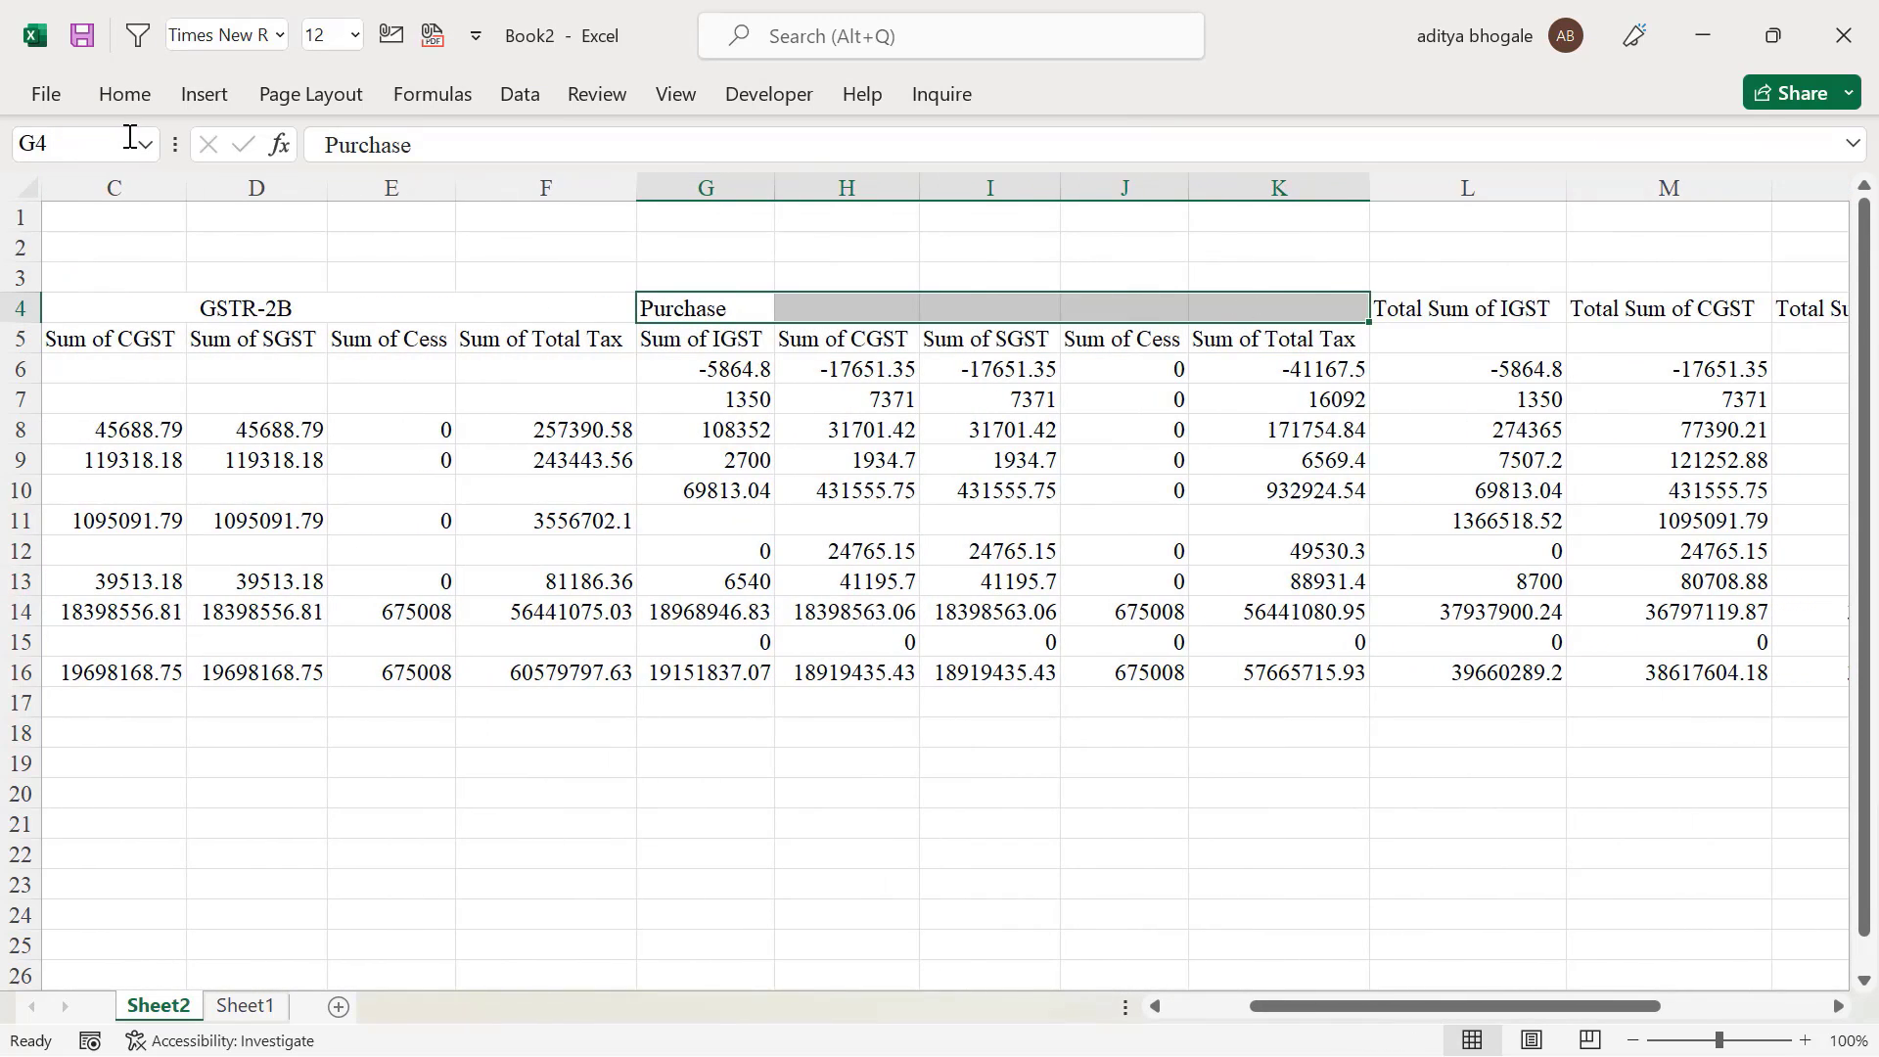
key(alt+h)
key(m)
key(c)
Delete columns L to R, removing the Total Sum columns beside the Purchase block
key(Right)
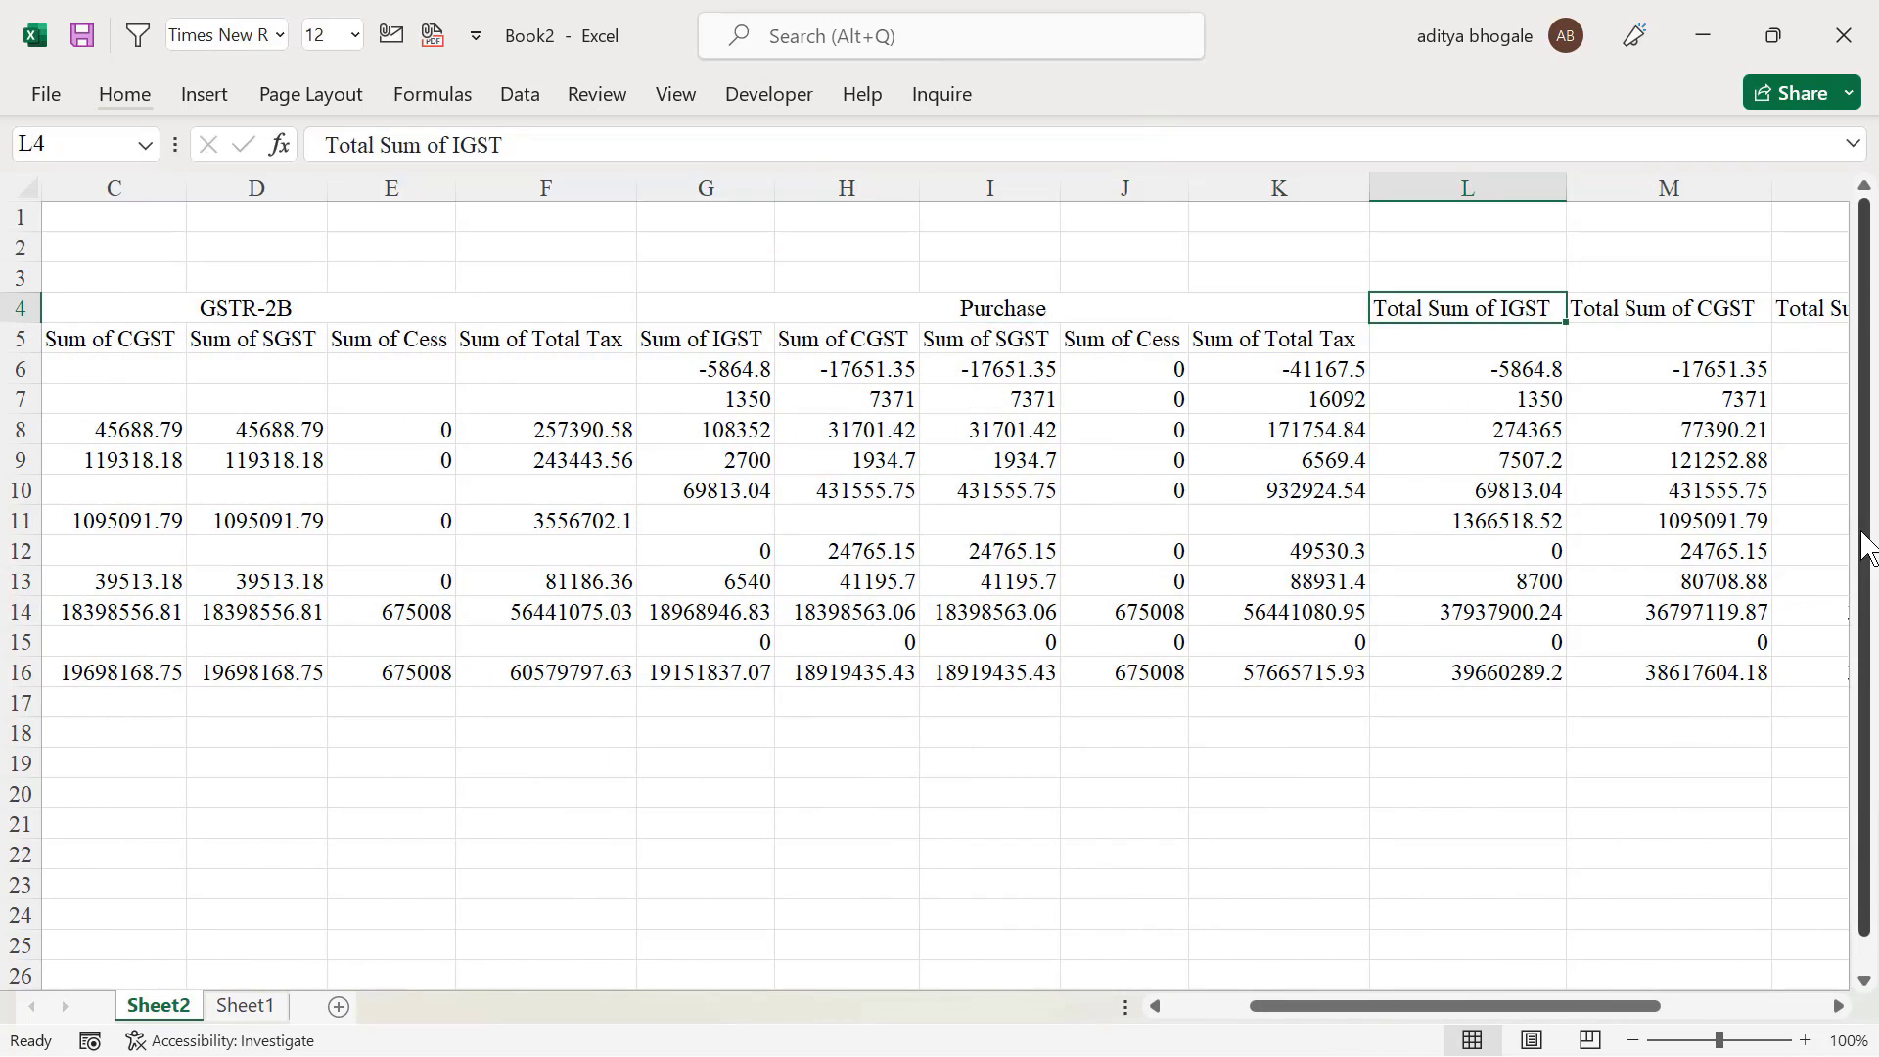
key(shift+Right)
key(shift+Right)
key(shift+Right)
key(shift+Right)
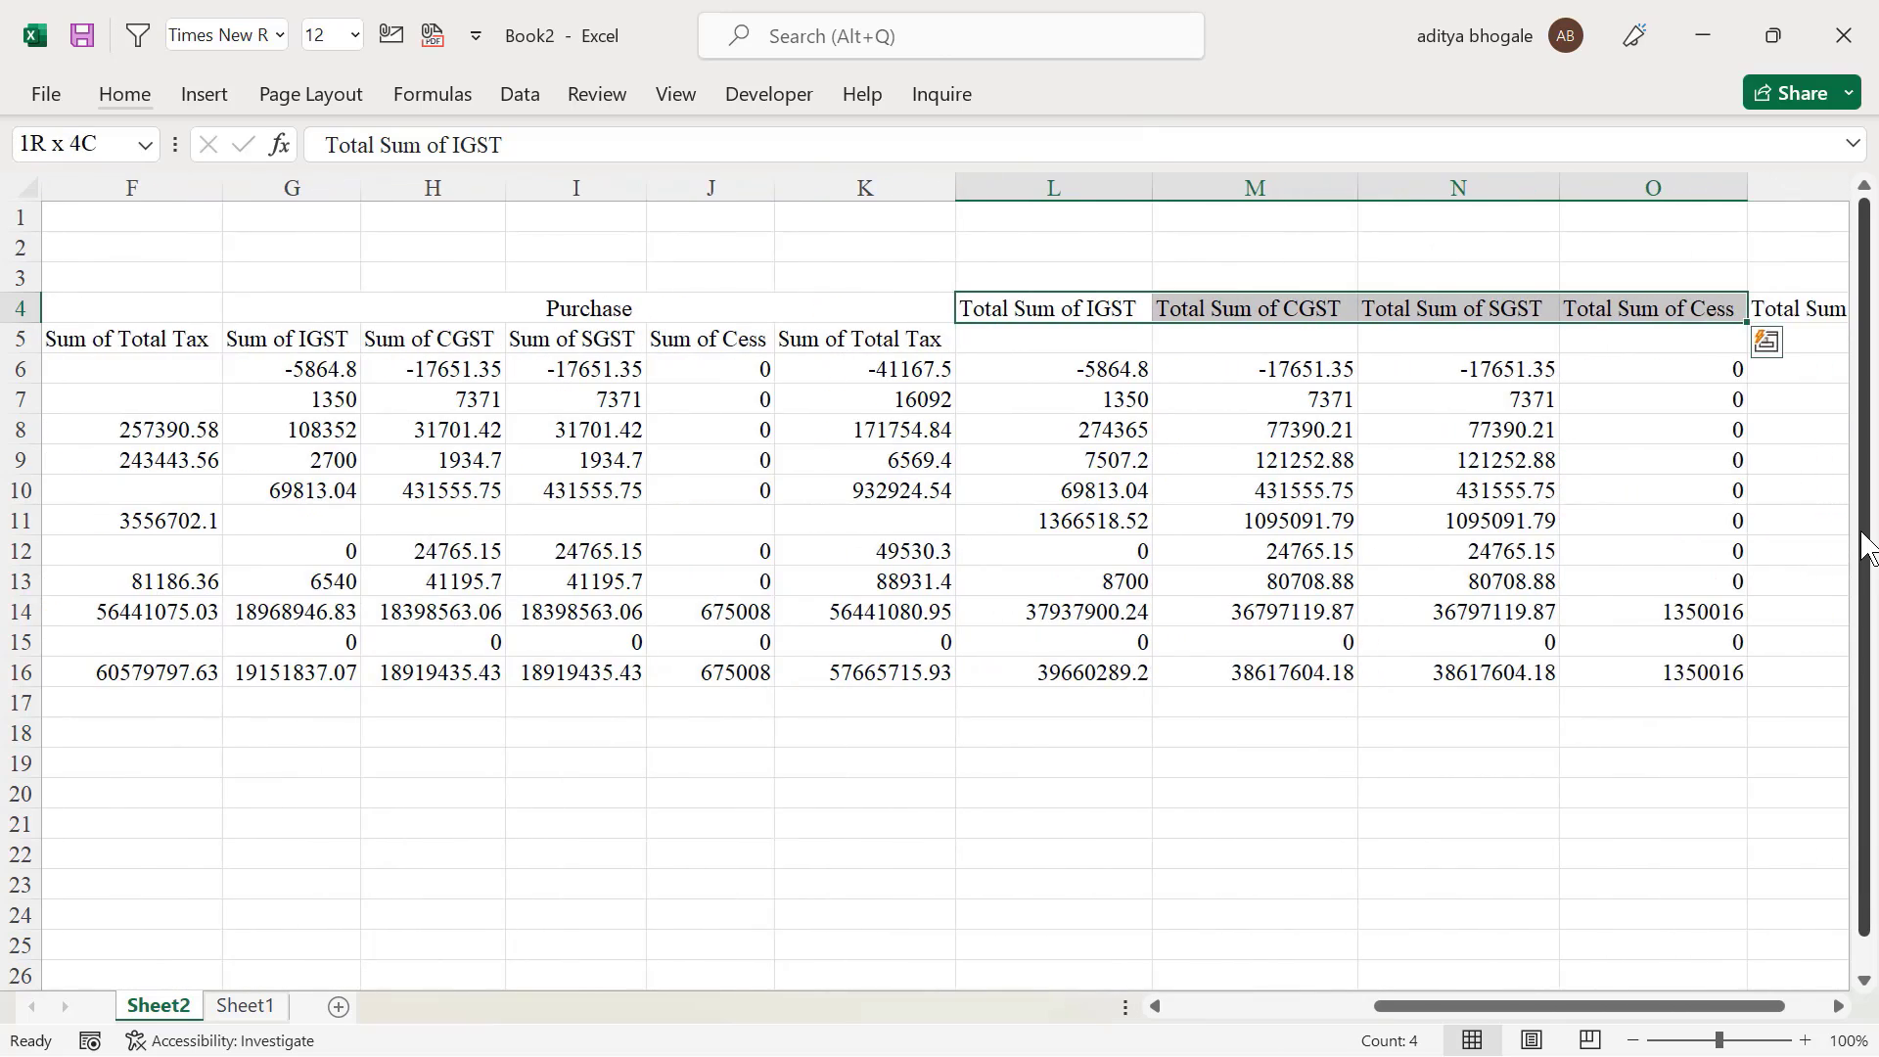
key(shift+Right)
key(shift+Right)
key(ctrl+space)
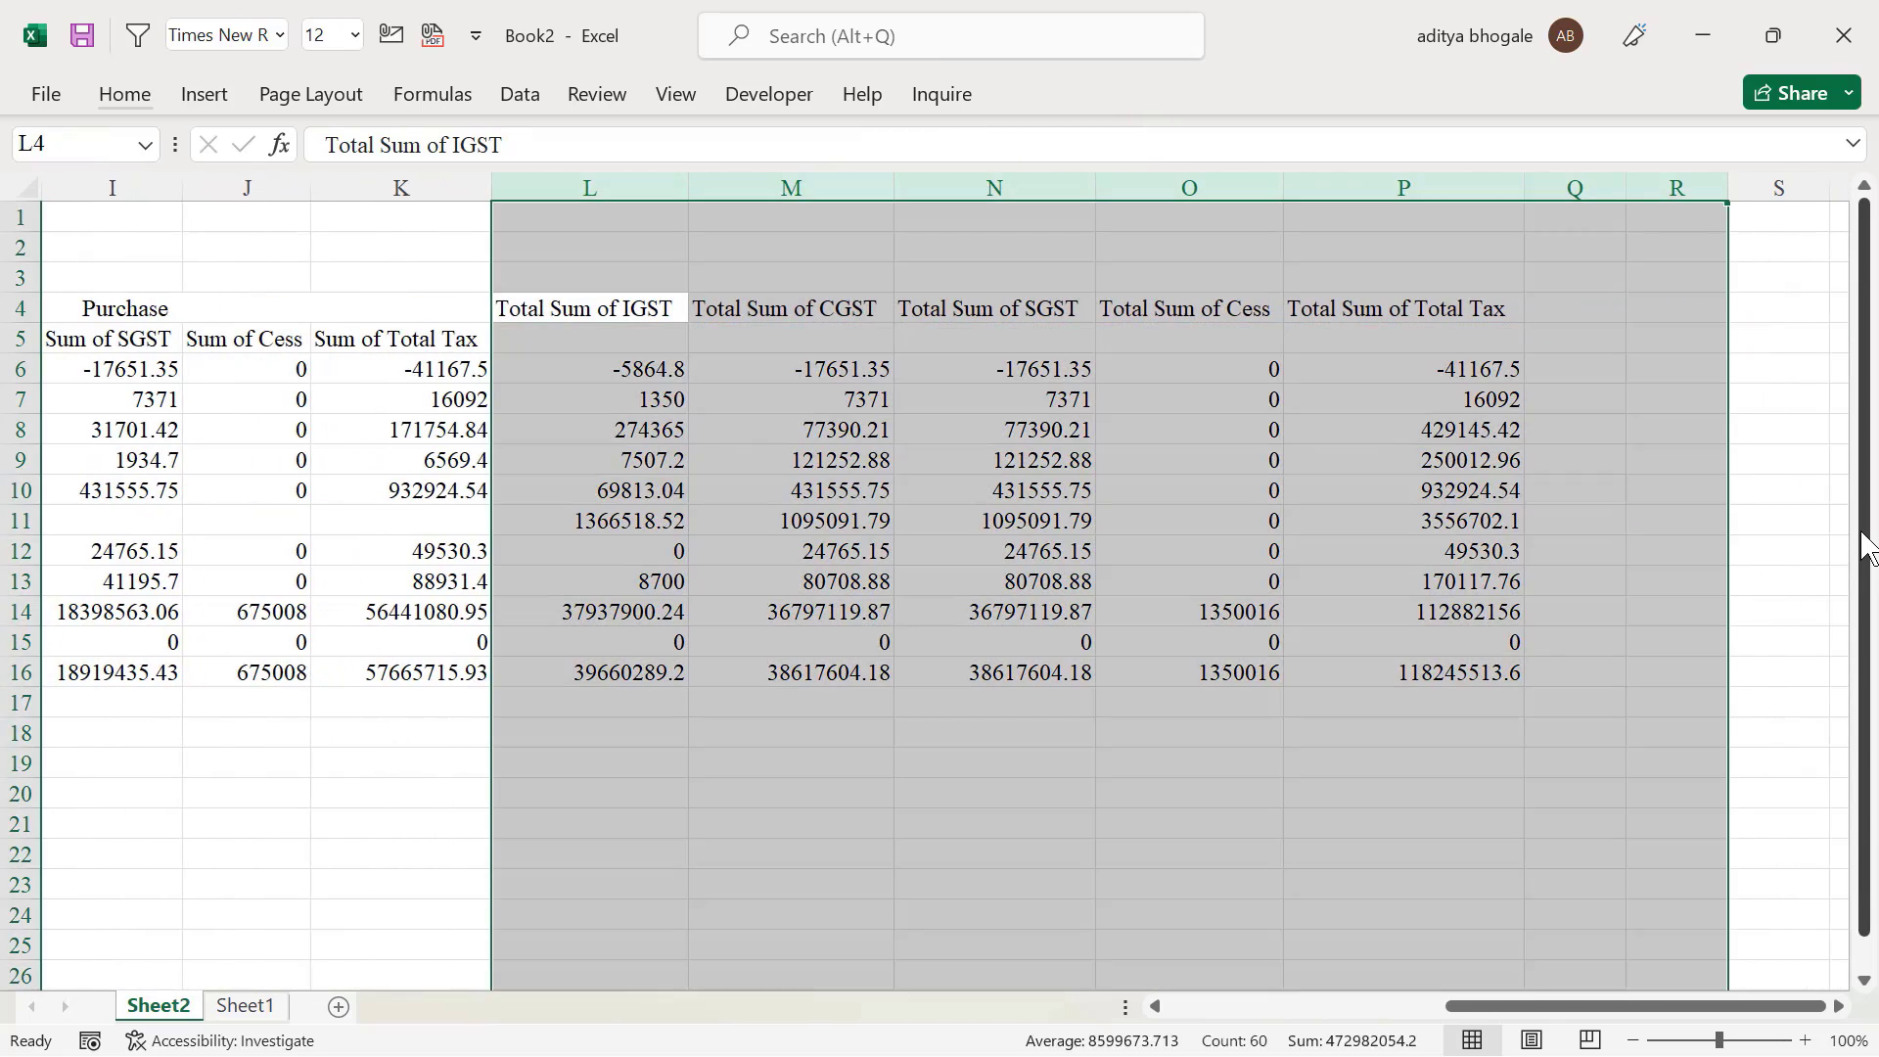
key(Delete)
key(Home)
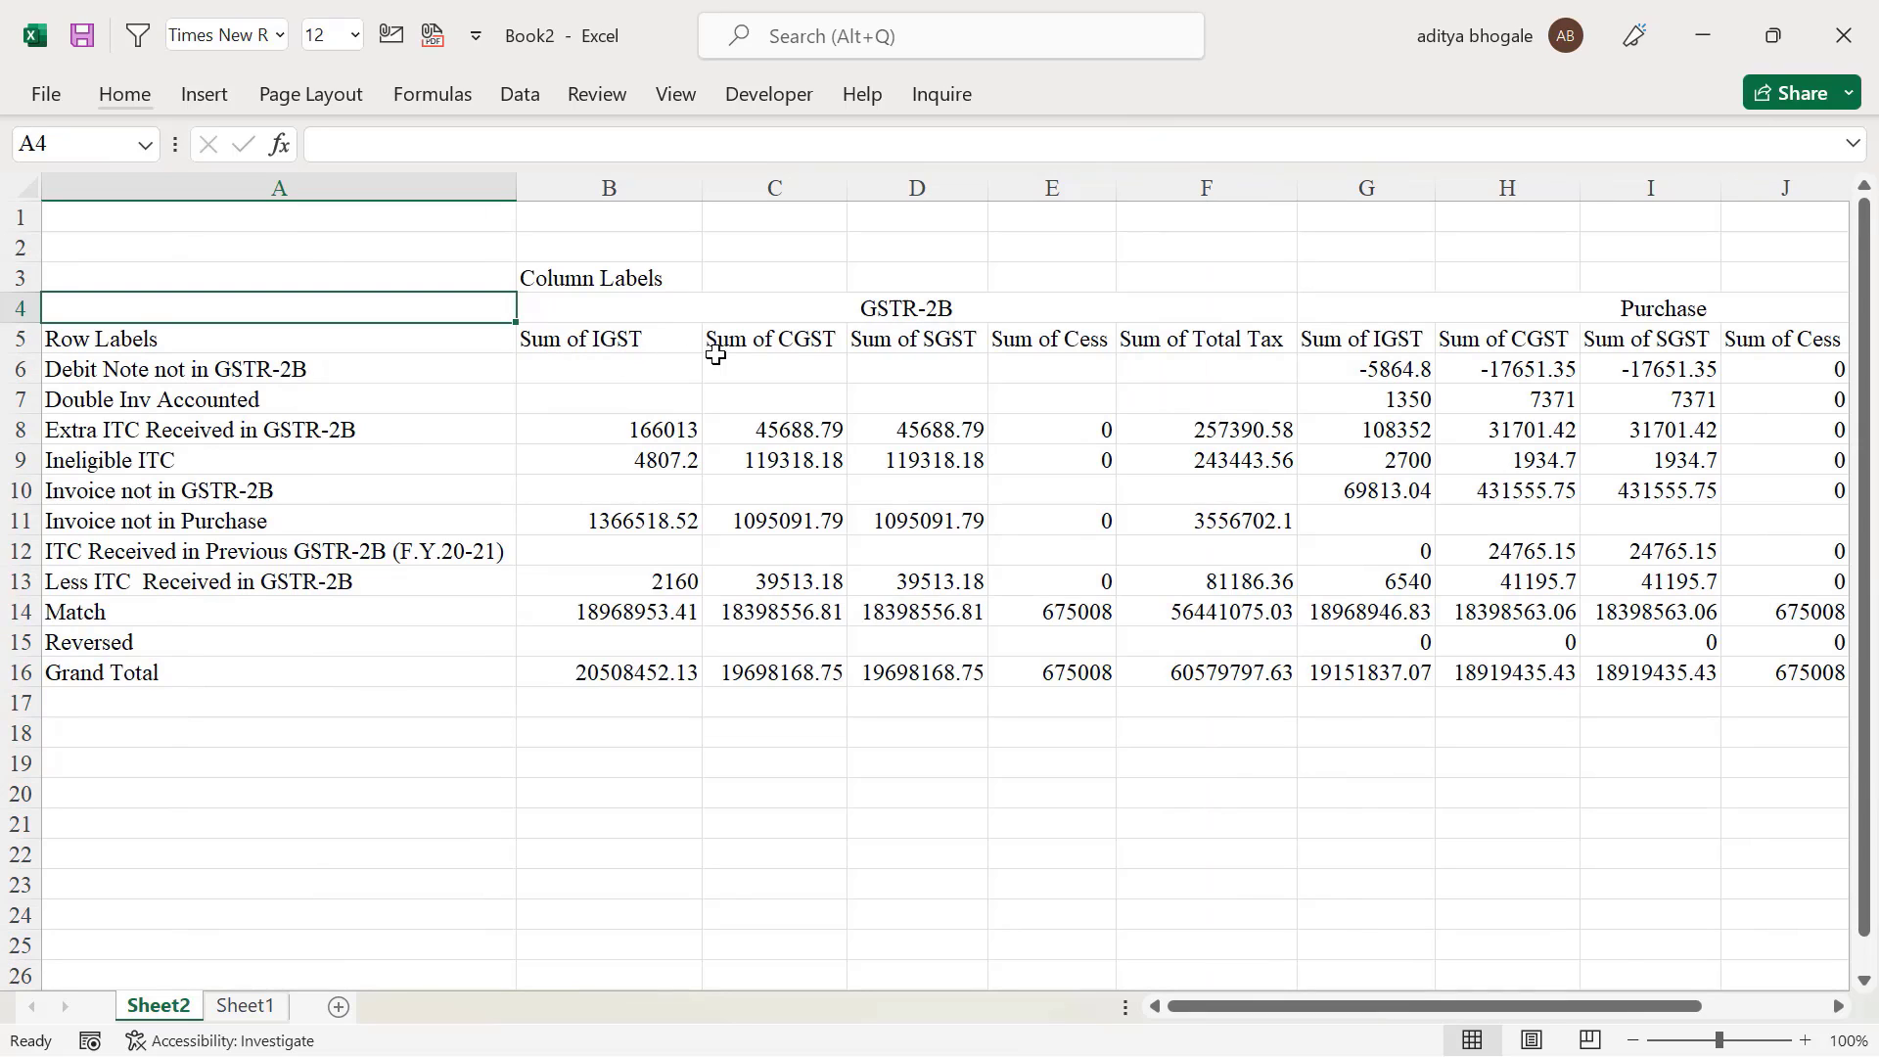
Remove the "Sum of " prefix from the column headers in B5:K5 by replacing it with nothing
click(614, 333)
key(ctrl+shift+Right)
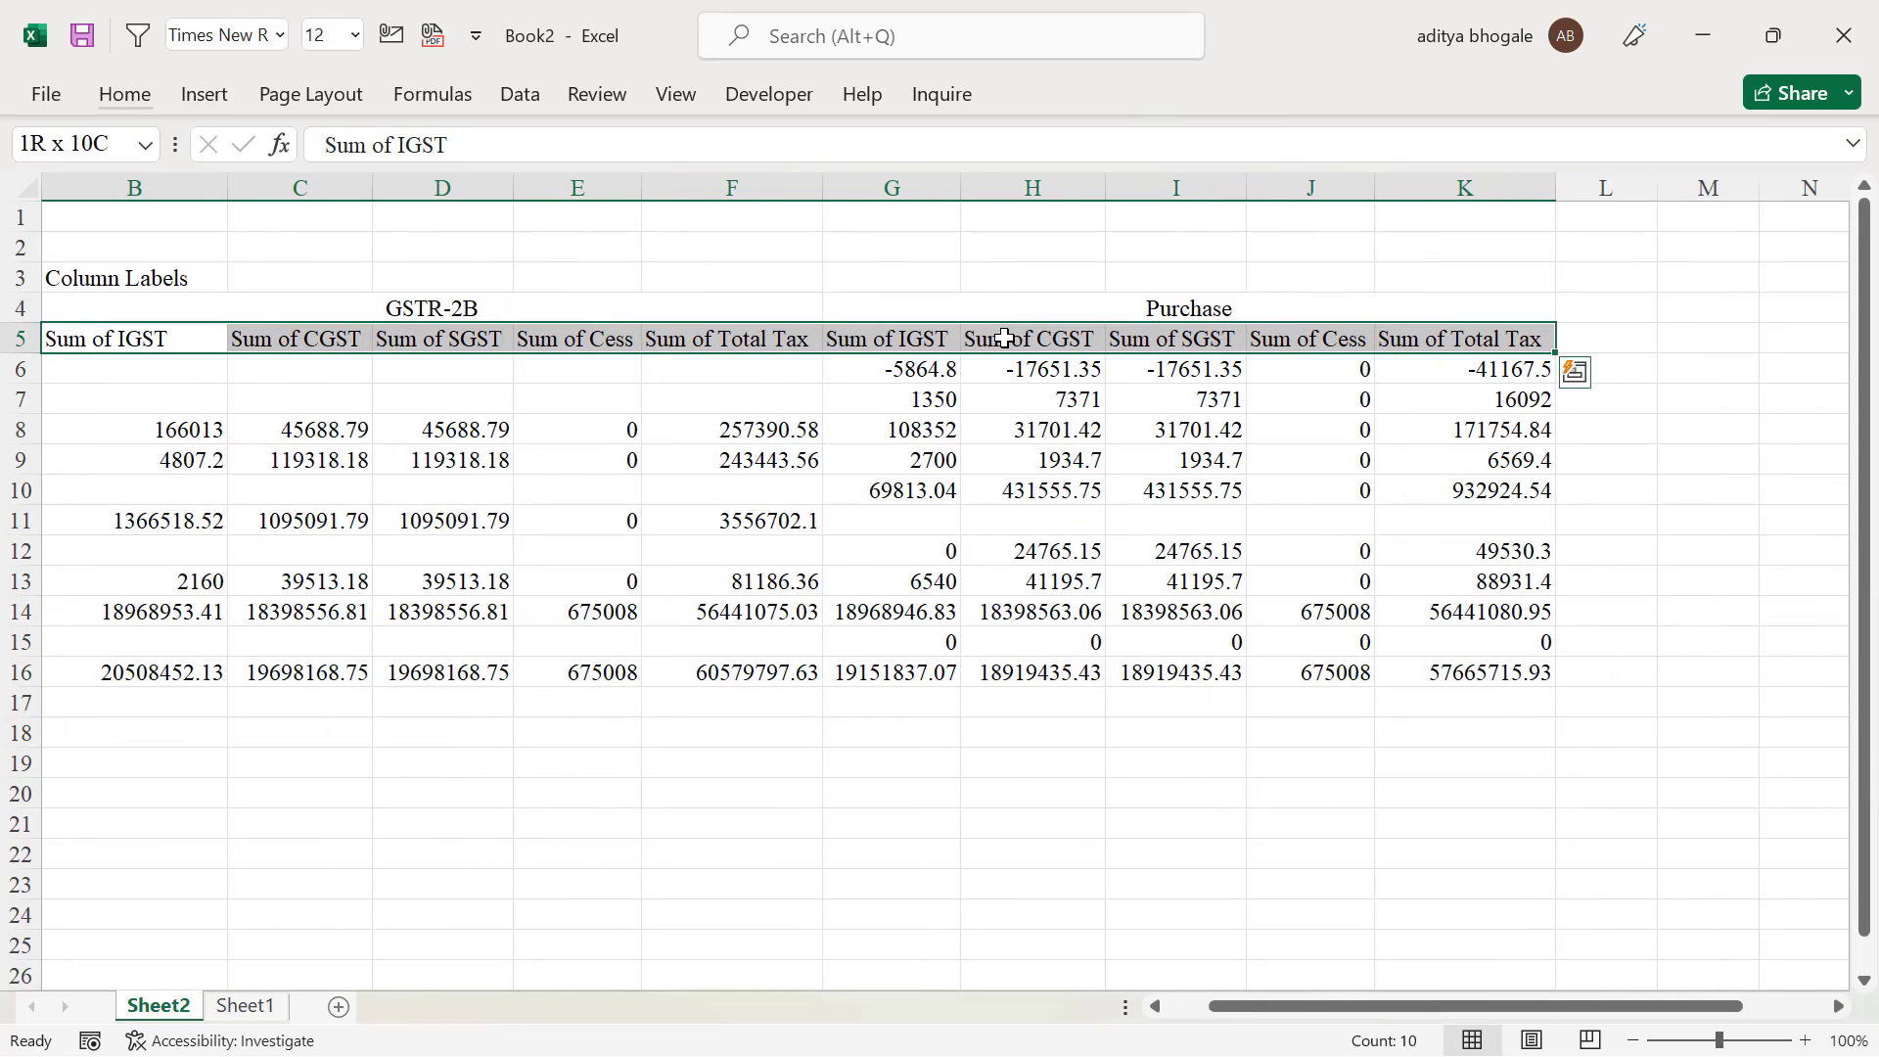
key(ctrl+h)
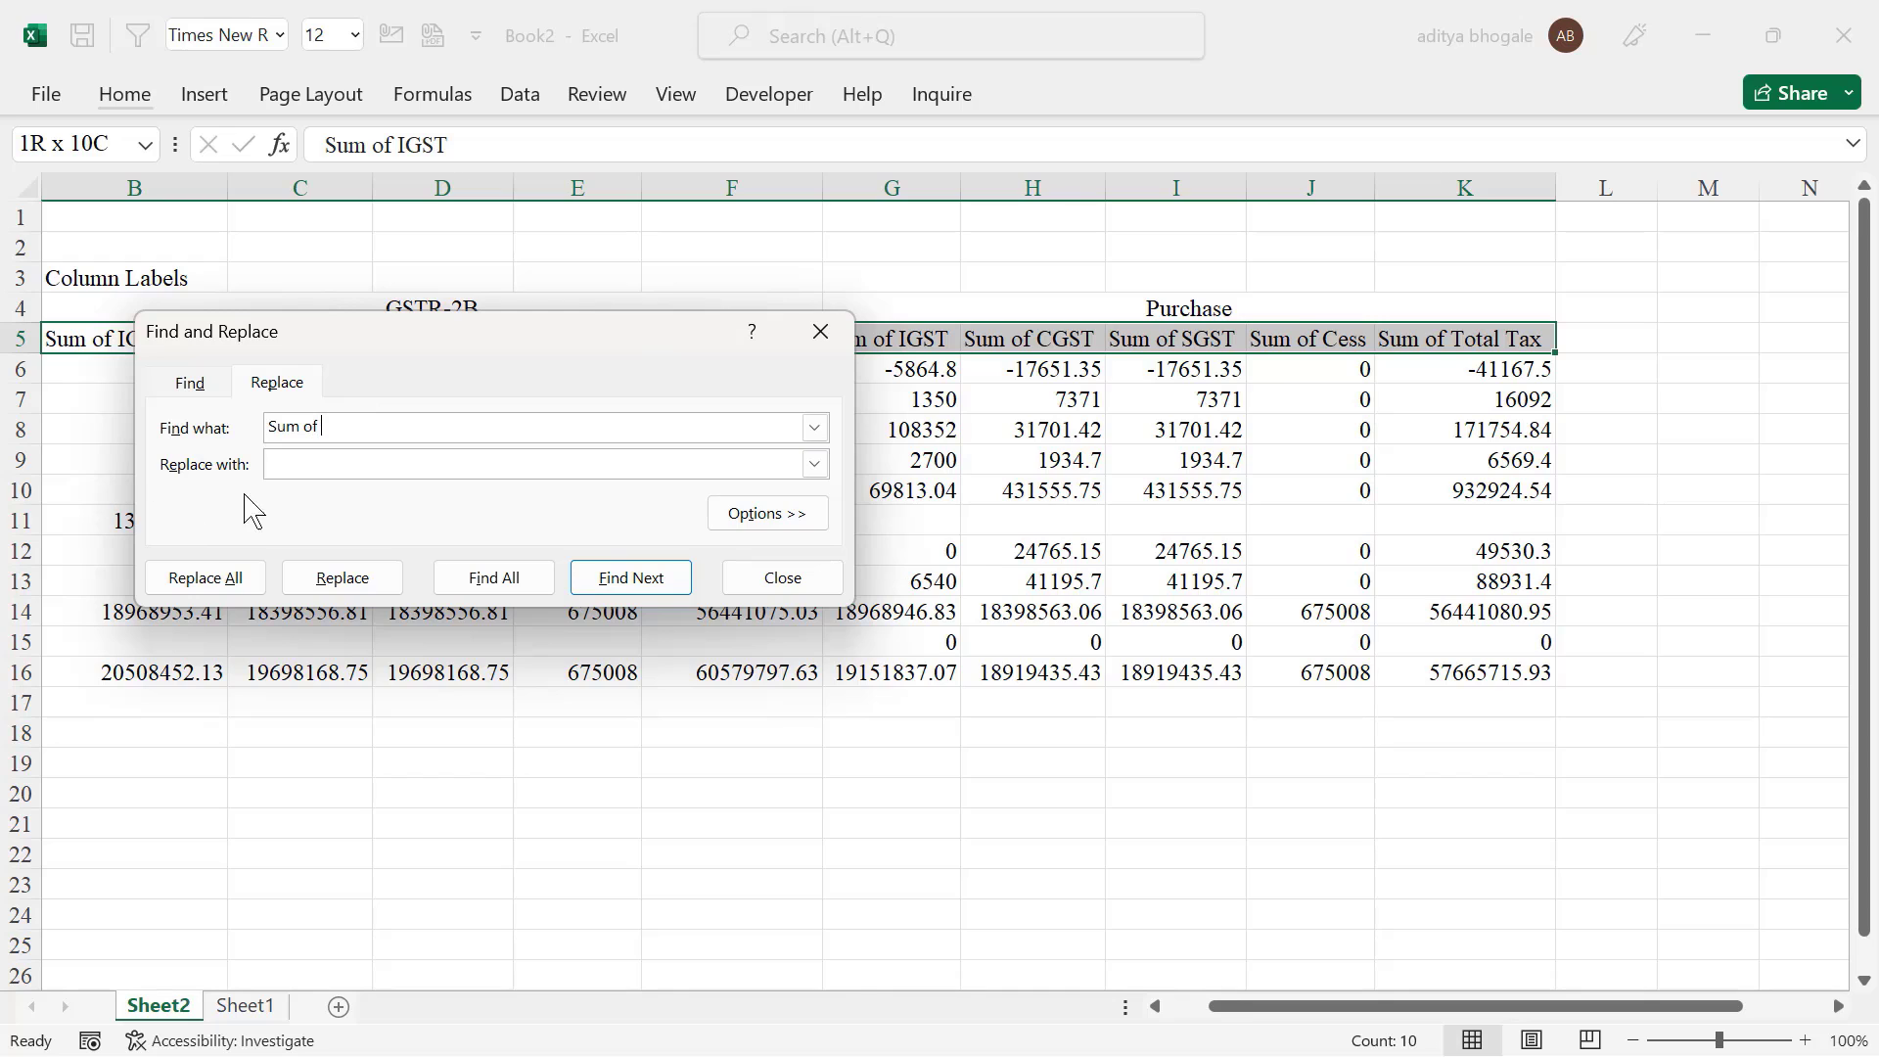
click(227, 585)
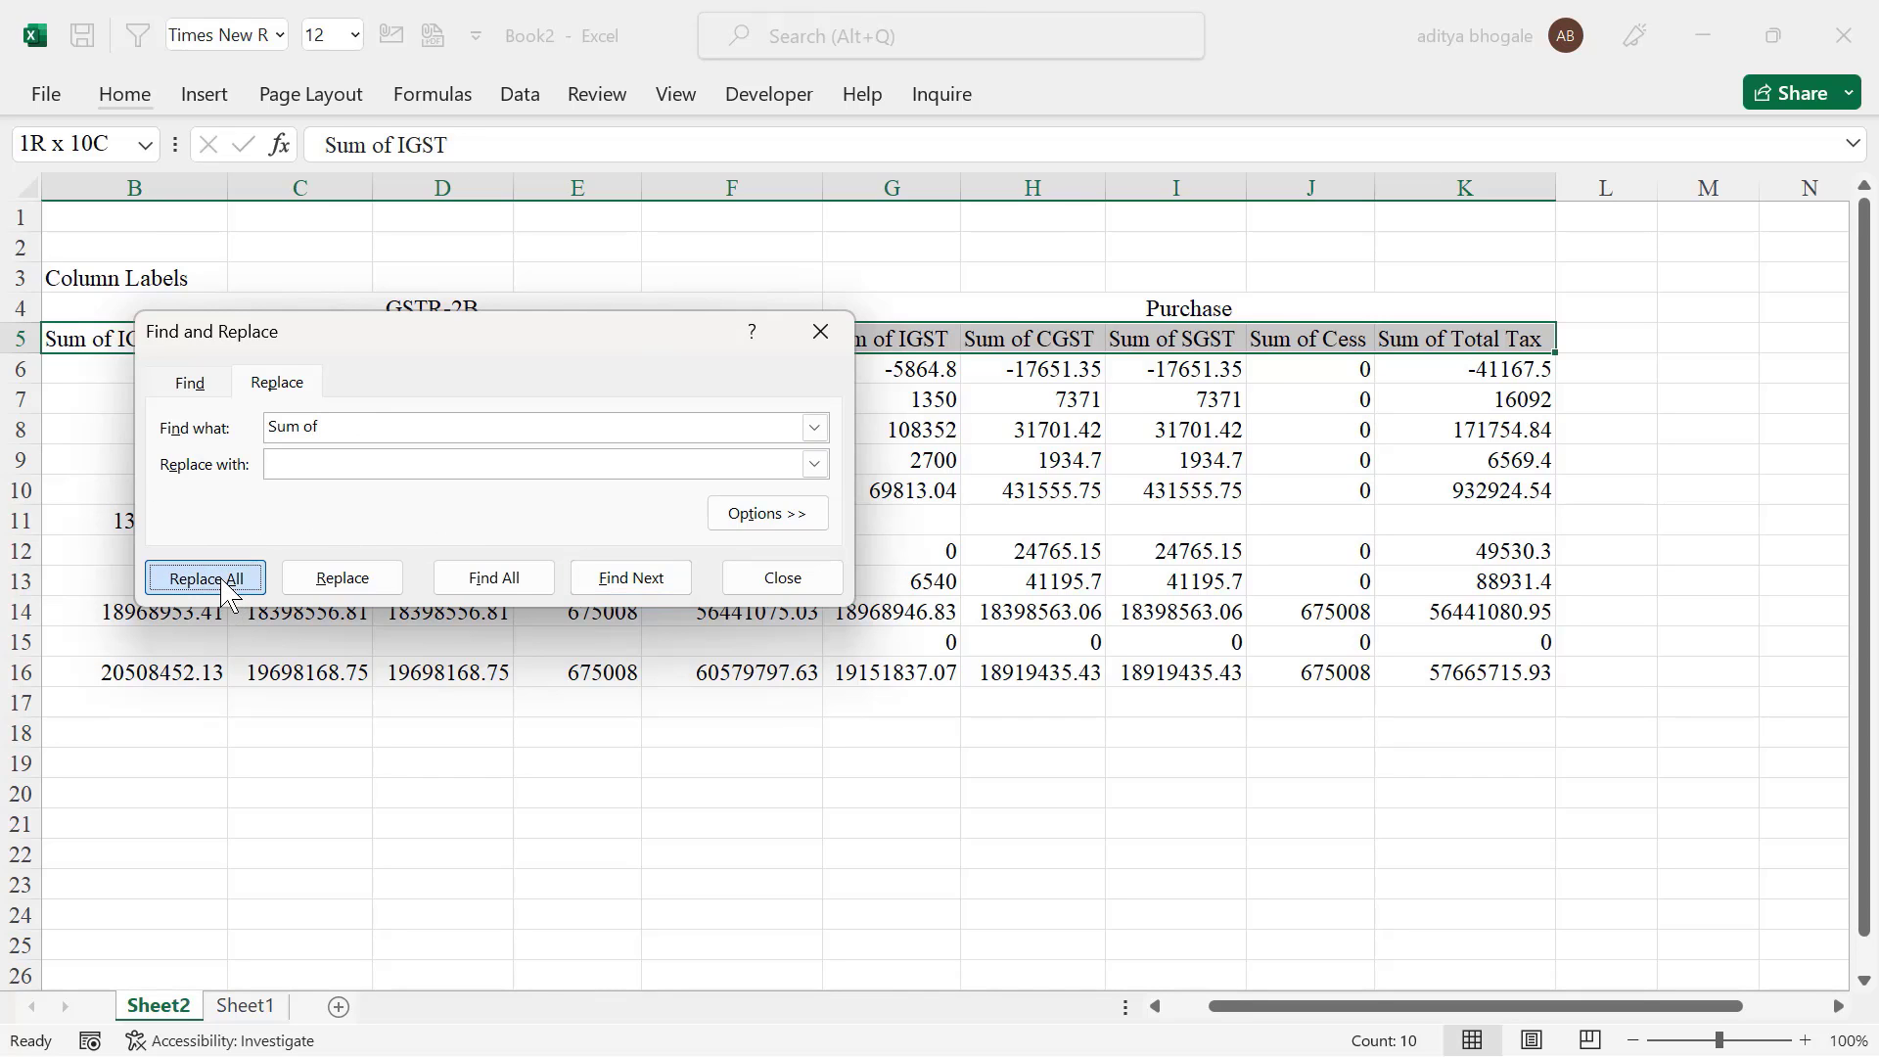
key(Return)
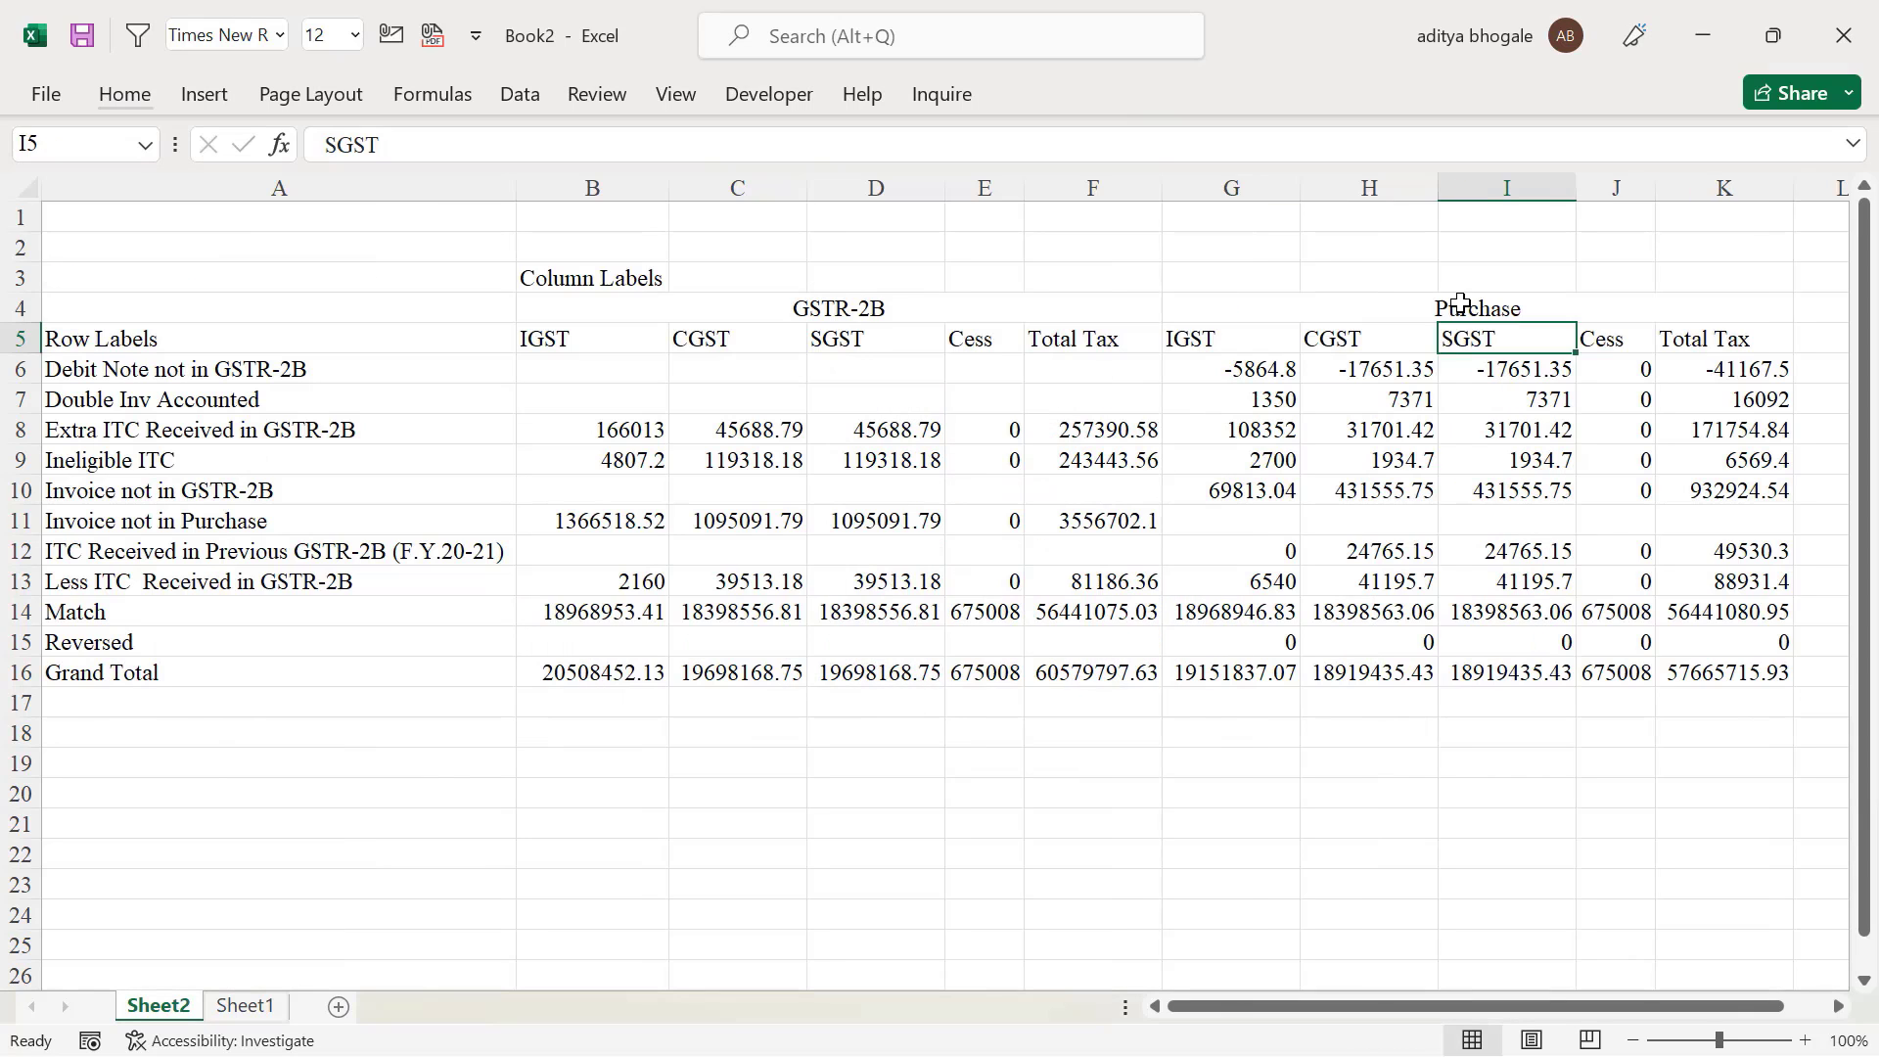
Copy the Purchase header block G4:K5 to L4 and change the copied merged heading to Difference
drag(1459, 303, 1465, 345)
key(ctrl+c)
click(1823, 308)
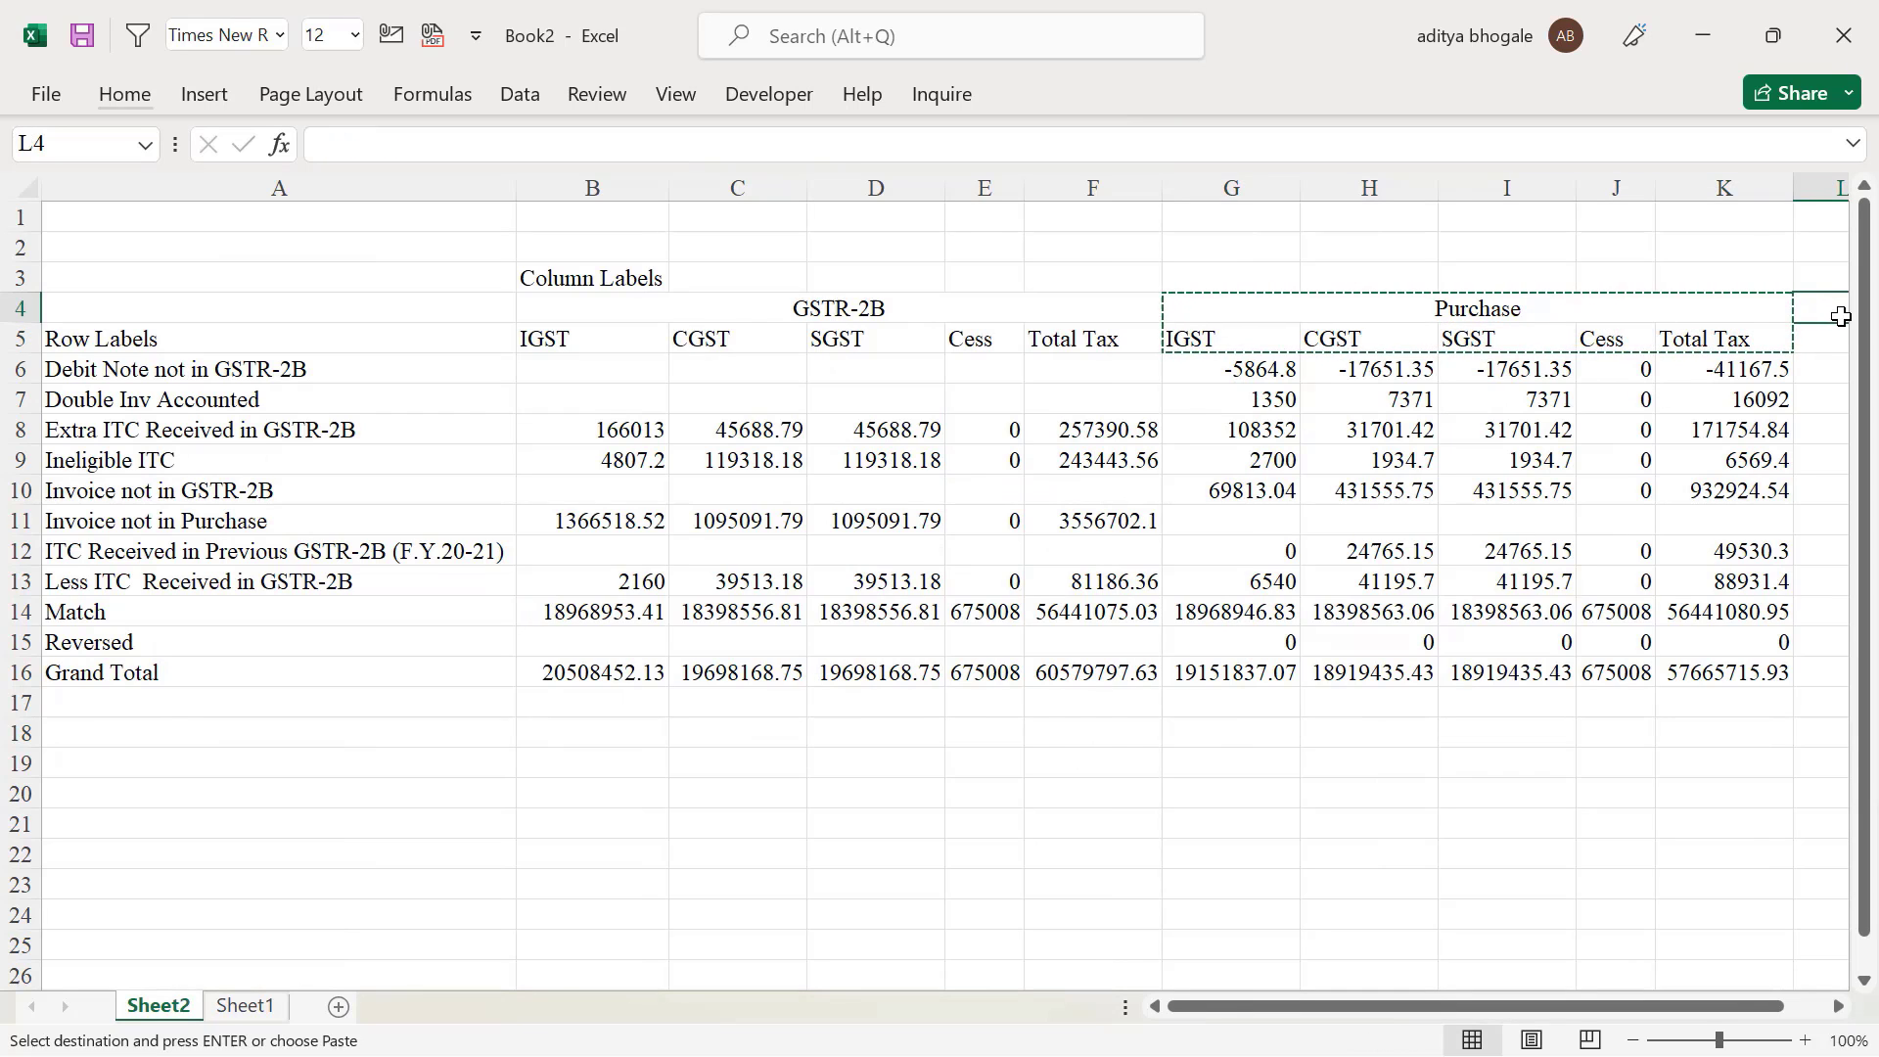
key(ctrl+v)
key(BackSpace)
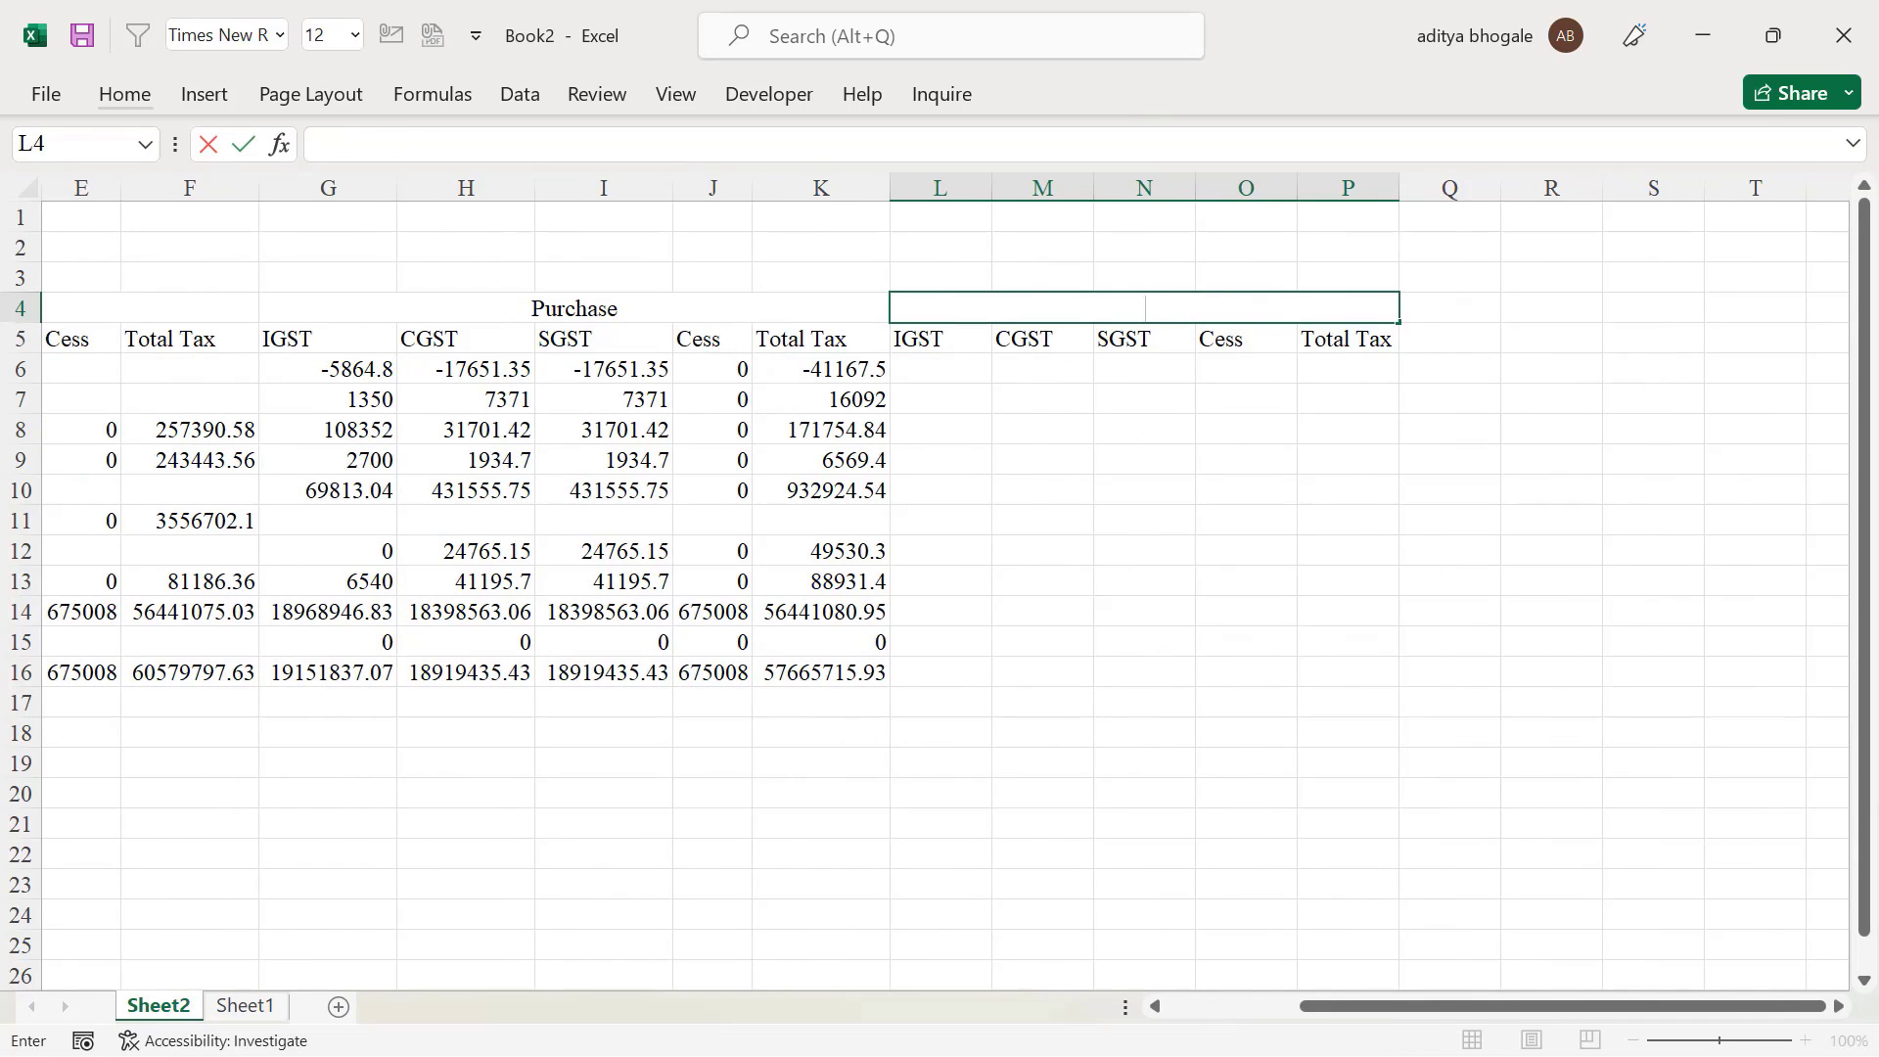
text(Difference)
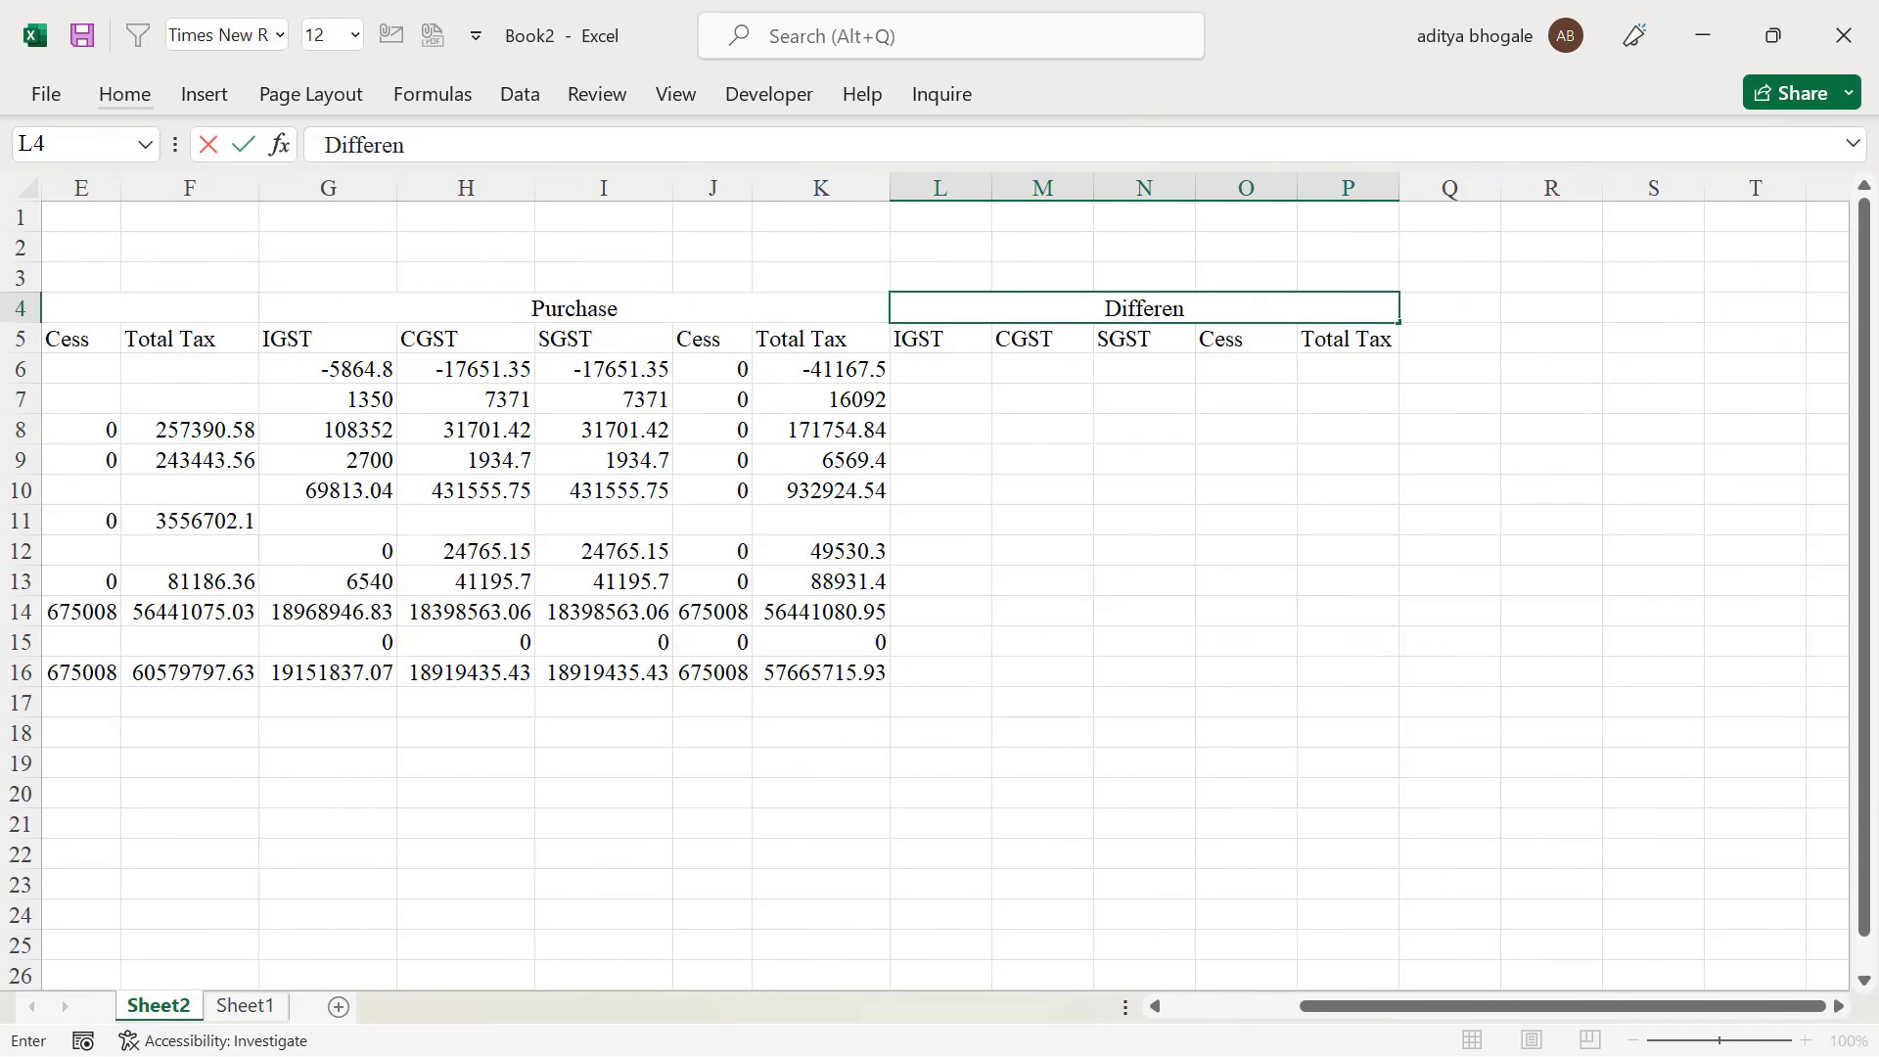
key(Return)
Enter the formula =B6-G6 in L6 to calculate the IGST difference between GSTR-2B and Purchase
key(Return)
text(=)
key(Left)
key(Left)
key(Left)
key(Left)
key(Left)
key(Left)
key(Left)
key(Left)
key(Left)
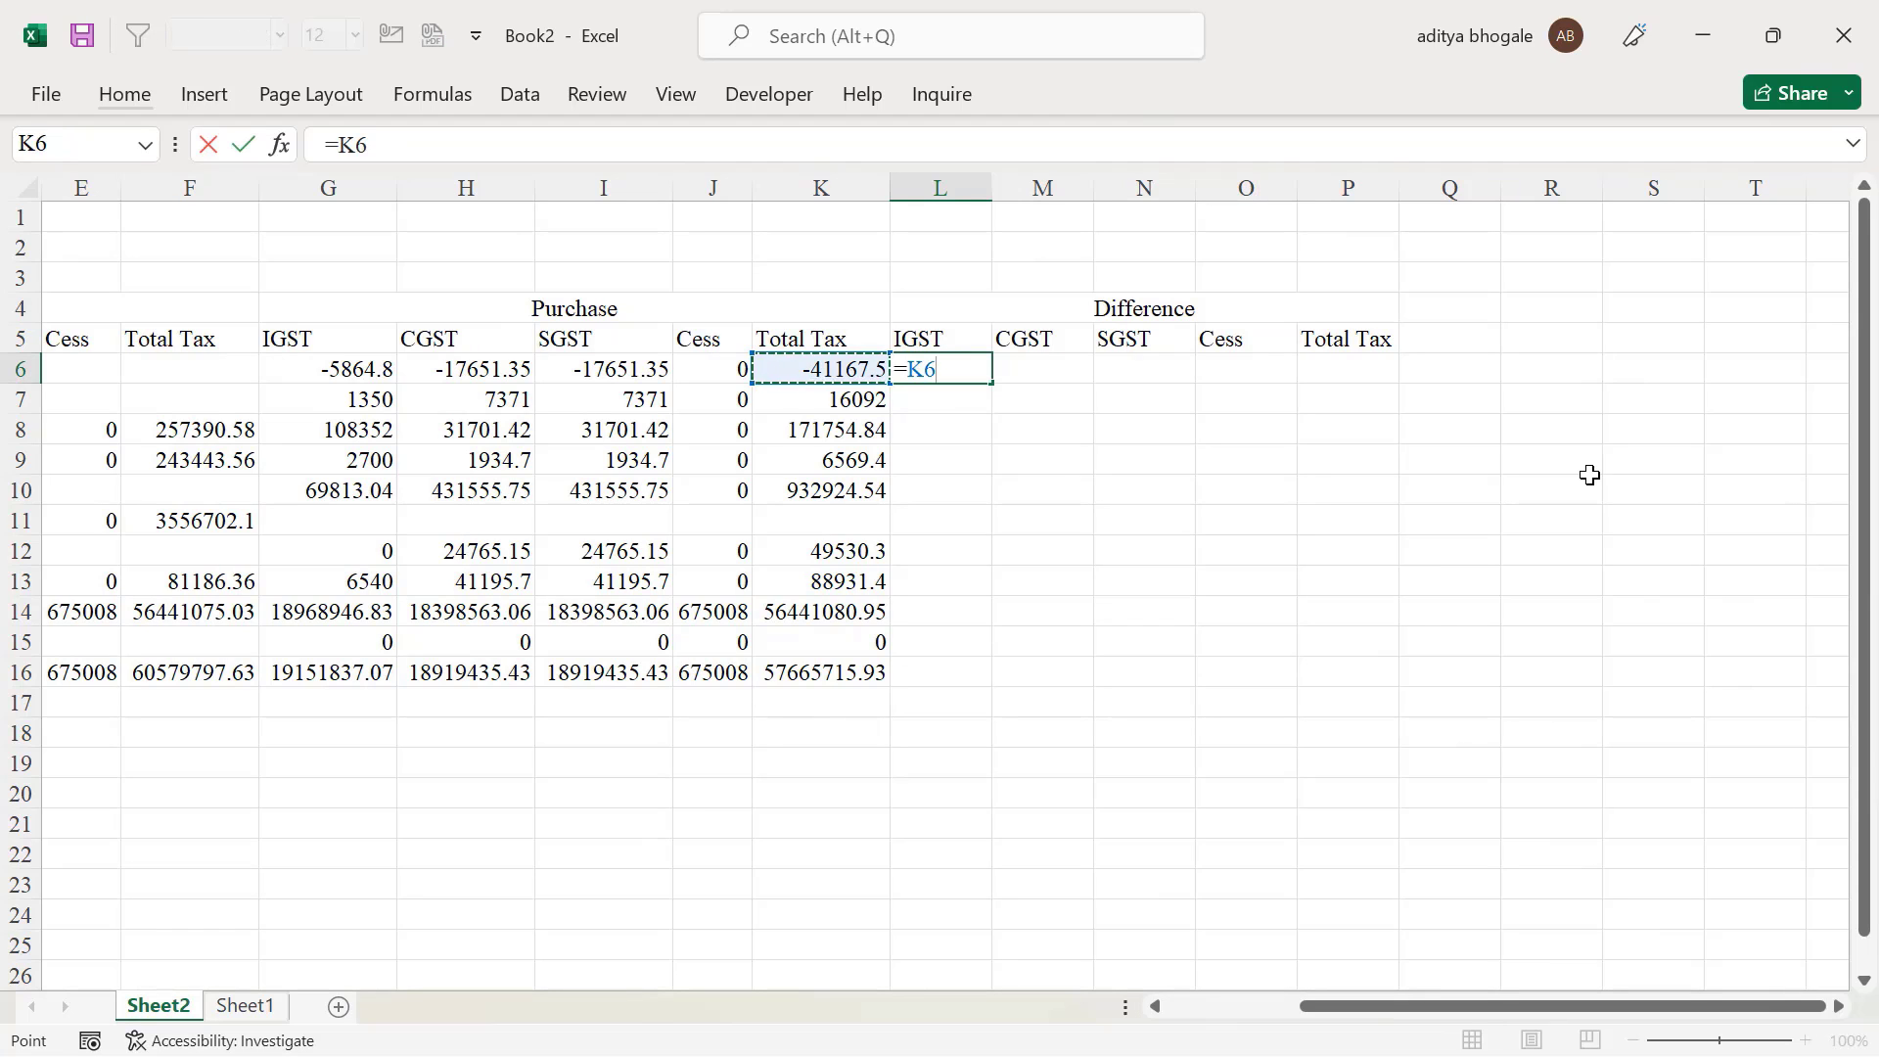
text(-)
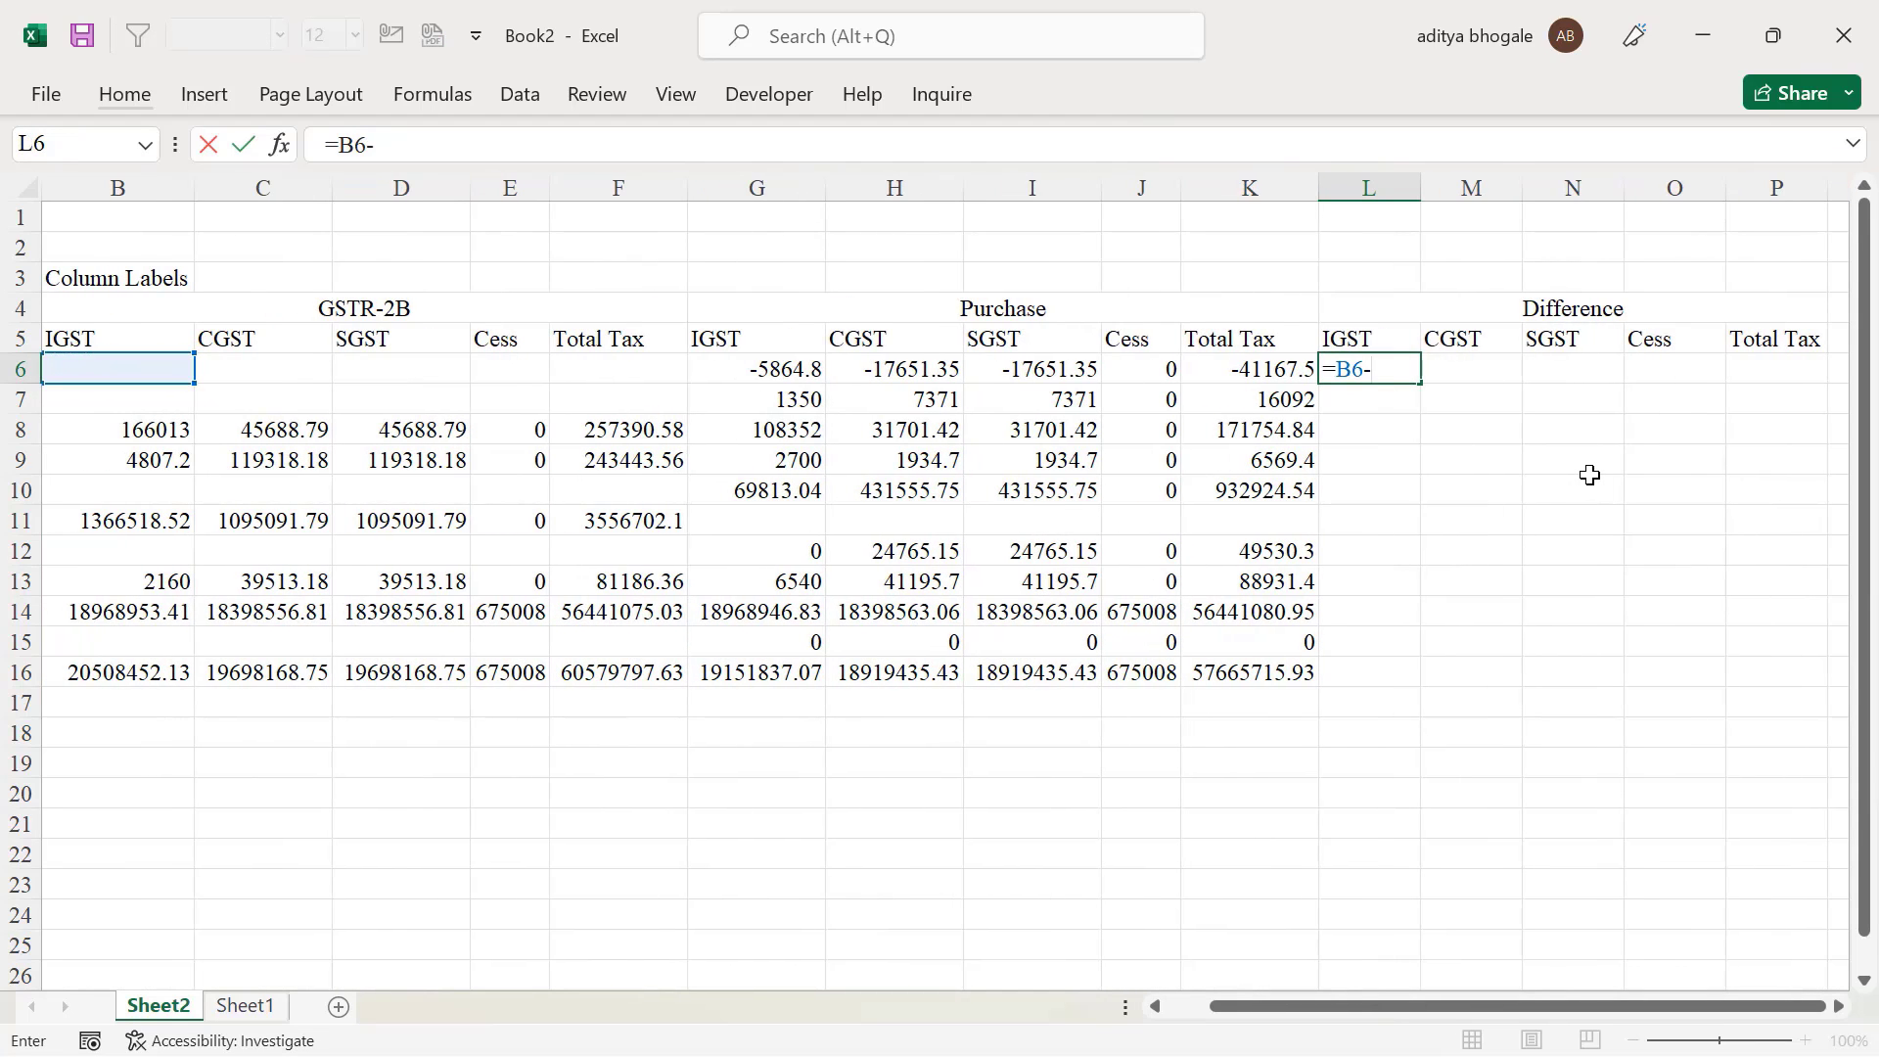
click(789, 378)
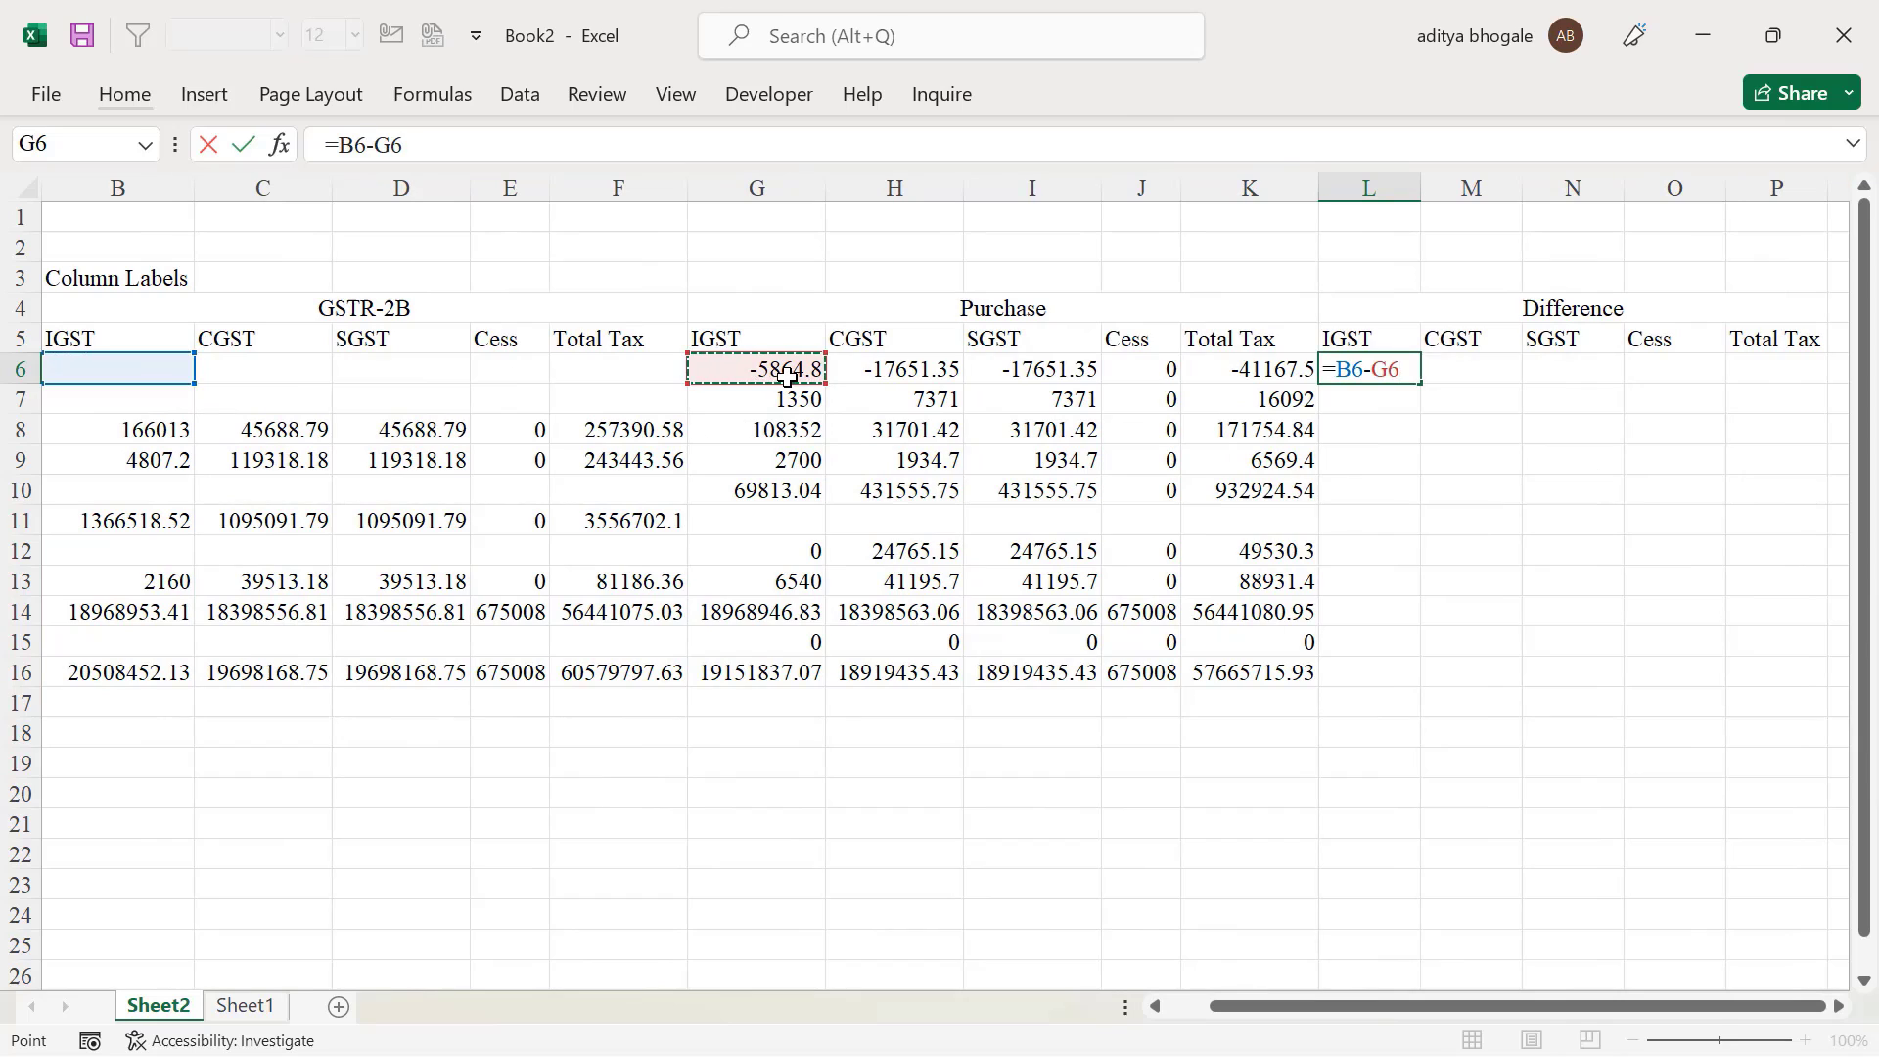
key(Return)
Copy the difference formula from L6 across the Difference block, L6:P15
key(Up)
key(ctrl+c)
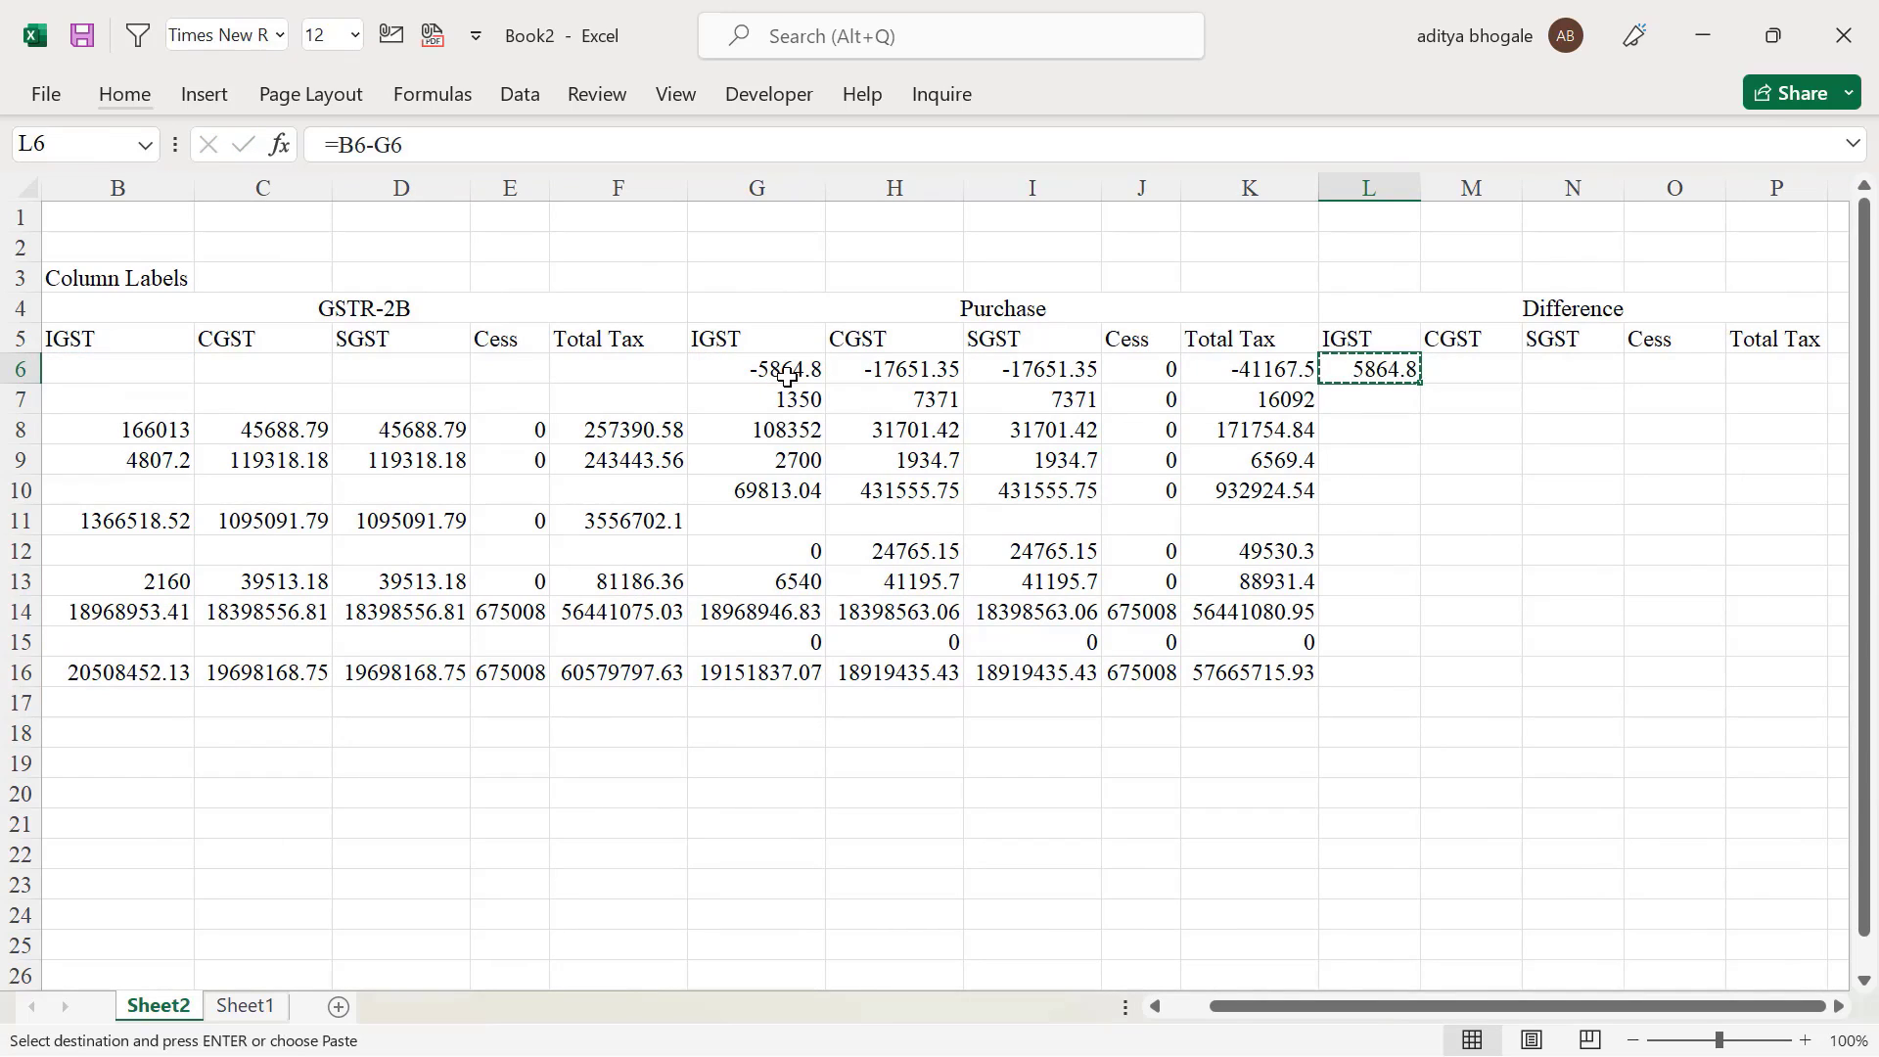
key(shift+Right)
key(shift+Right)
key(shift+Right)
key(shift+Right)
key(shift+Down)
key(shift+Down)
key(shift+Down)
key(shift+Down)
key(shift+Down)
key(shift+Down)
key(shift+Down)
key(shift+Down)
key(shift+Down)
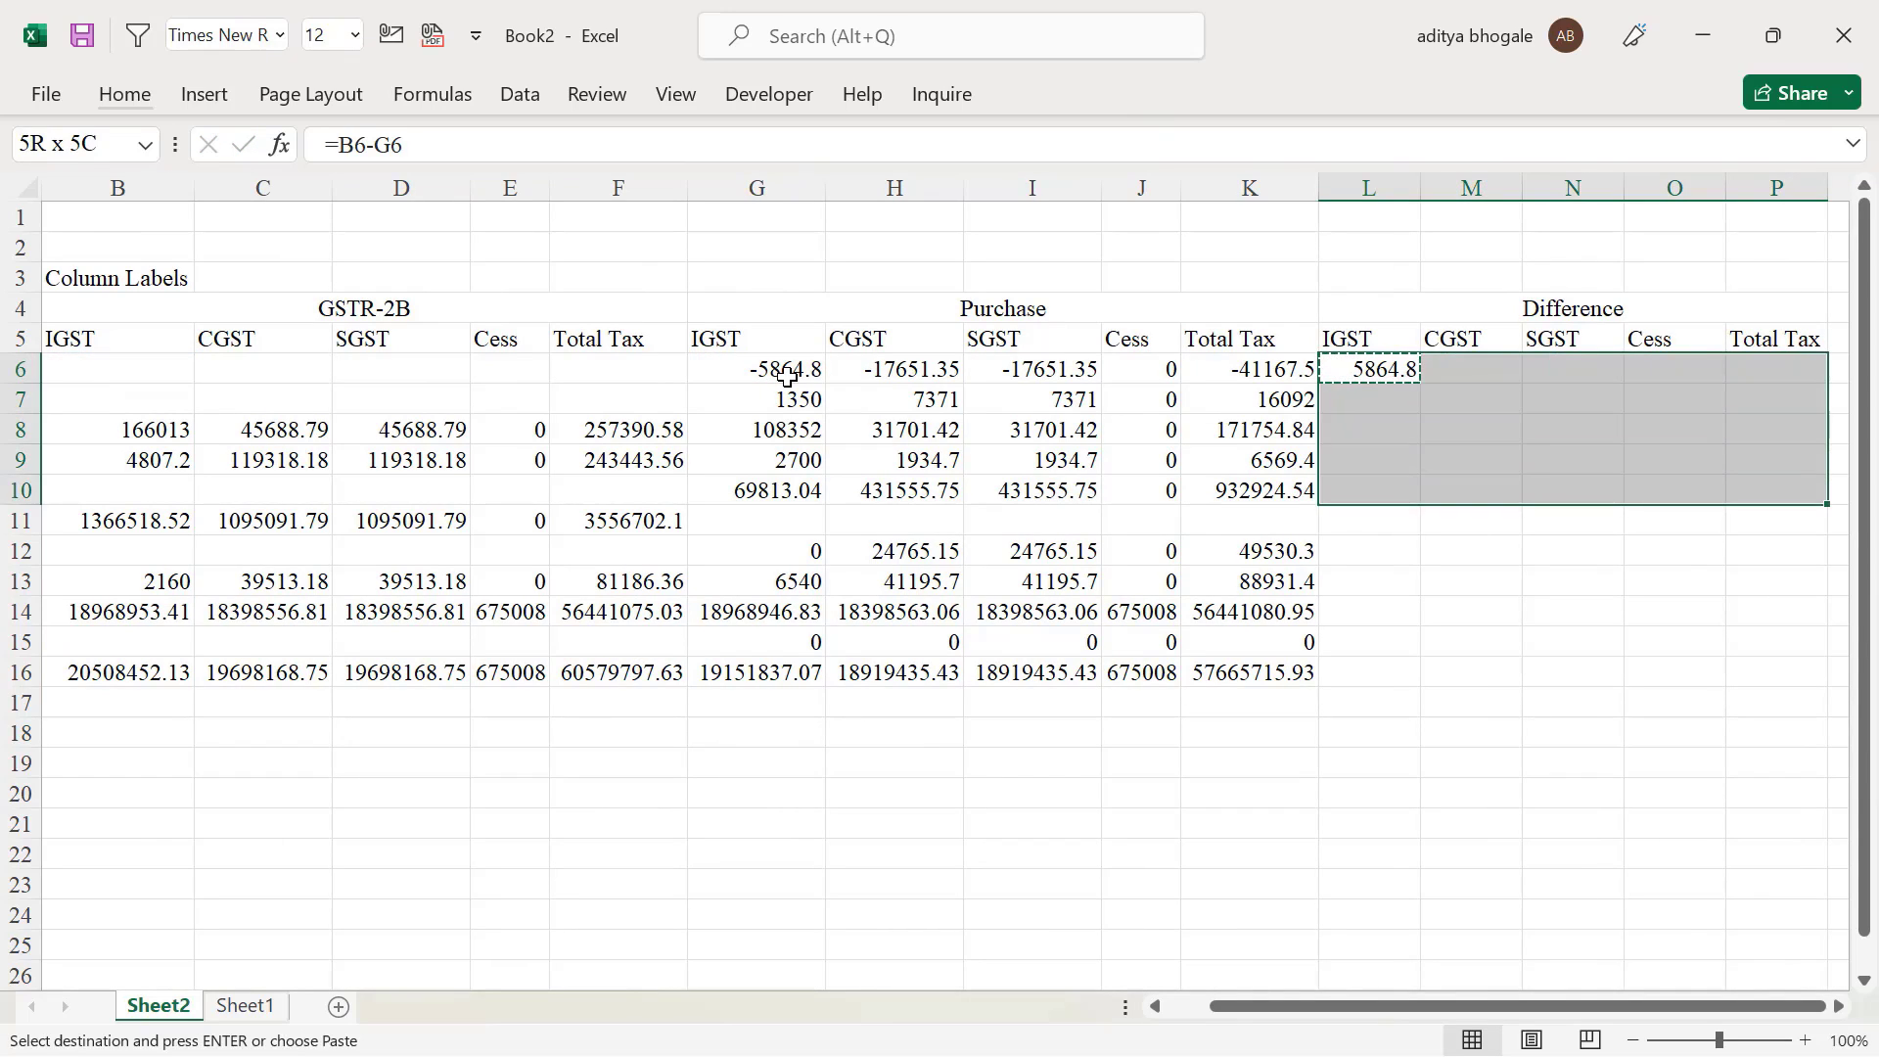
key(ctrl+v)
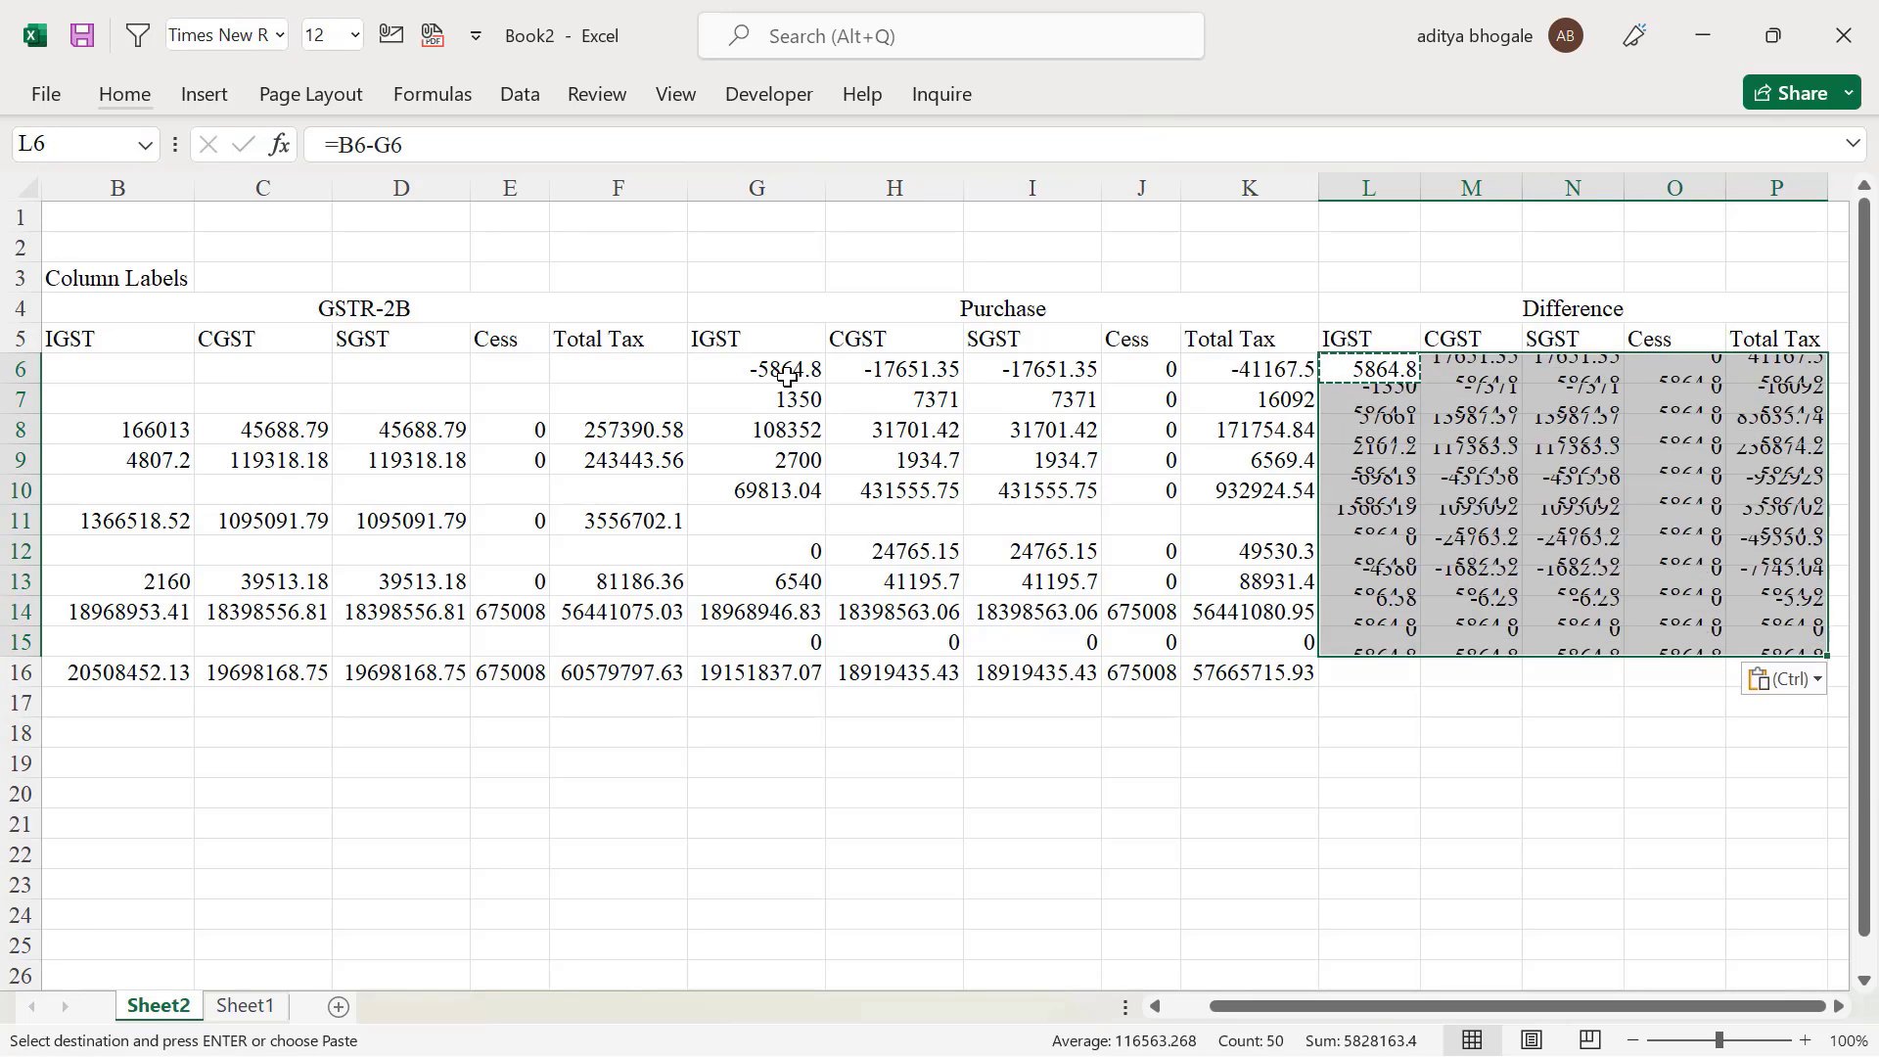
Enter =SUM(L6:L15) in L16 as the grand total of the IGST difference column
key(ctrl+Down)
key(Down)
text(=sum()
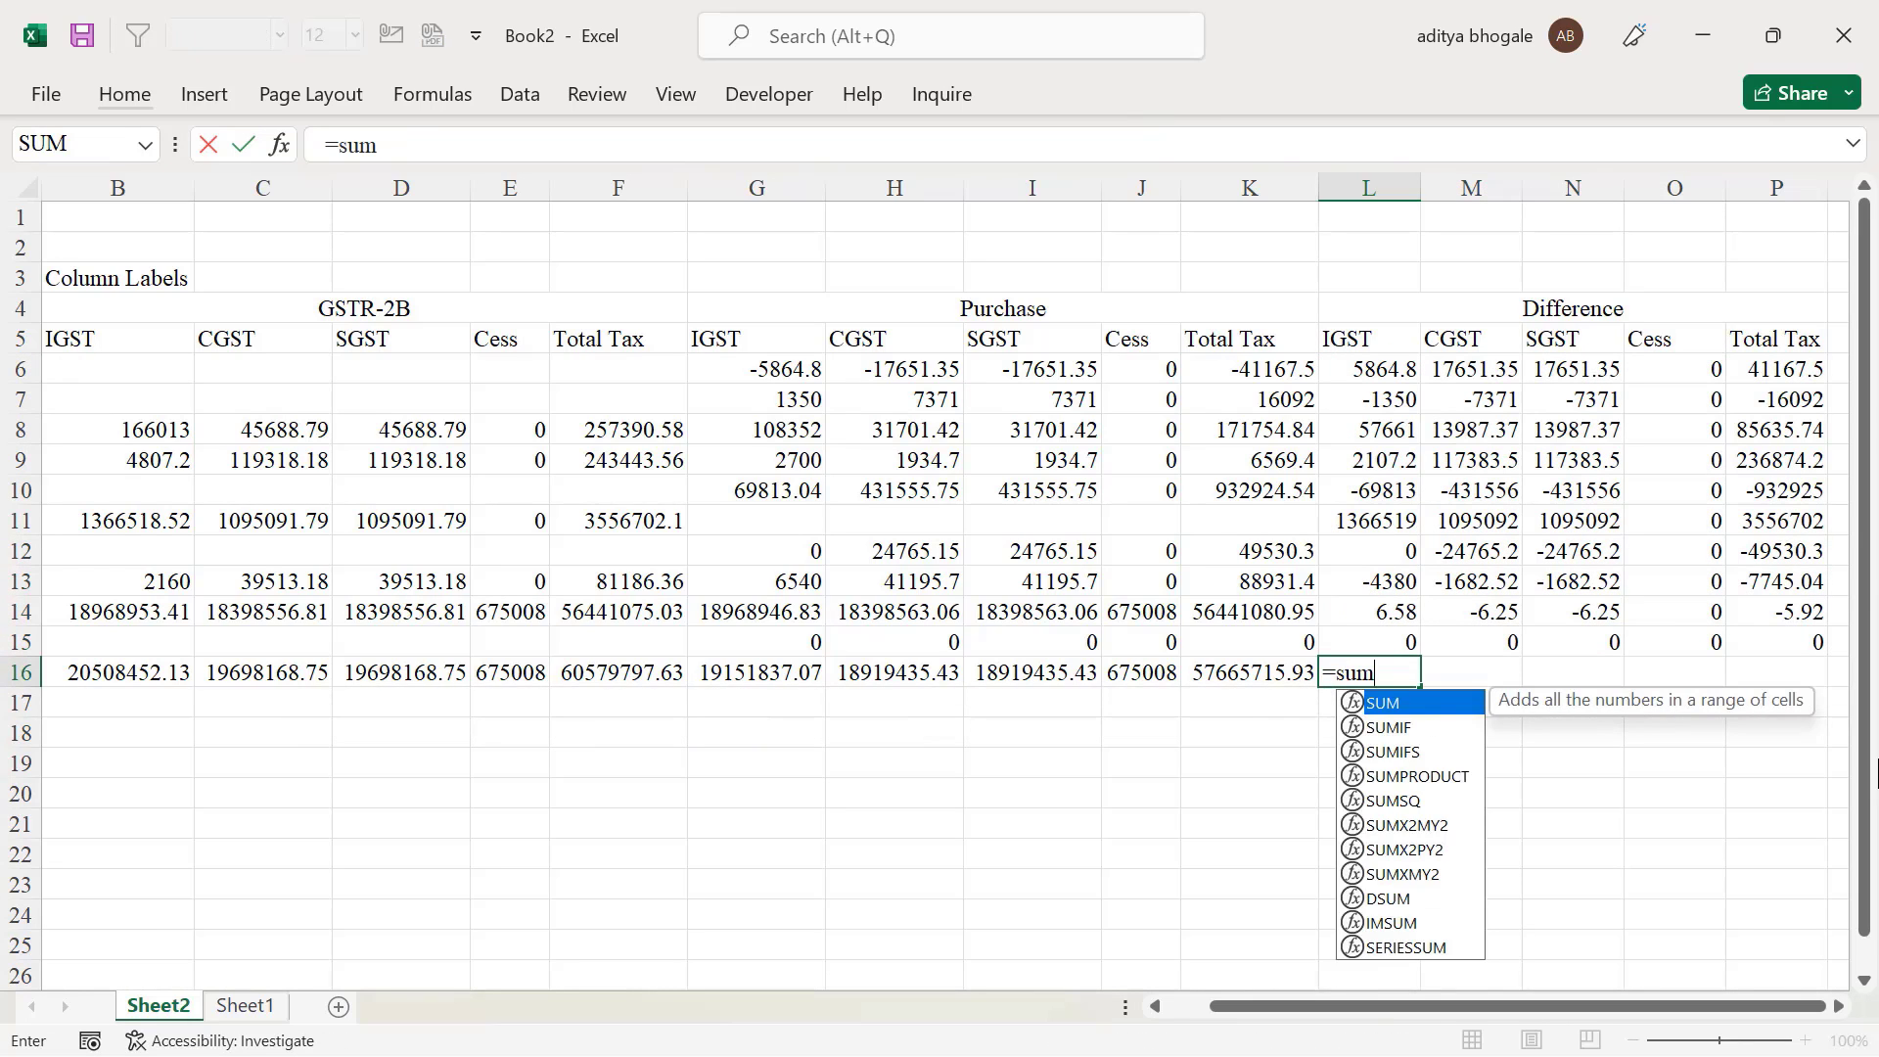
key(Up)
key(shift+Up)
key(shift+Up)
key(shift+Up)
key(shift+Up)
key(shift+Up)
key(shift+Up)
key(shift+Up)
key(shift+Up)
key(shift+Up)
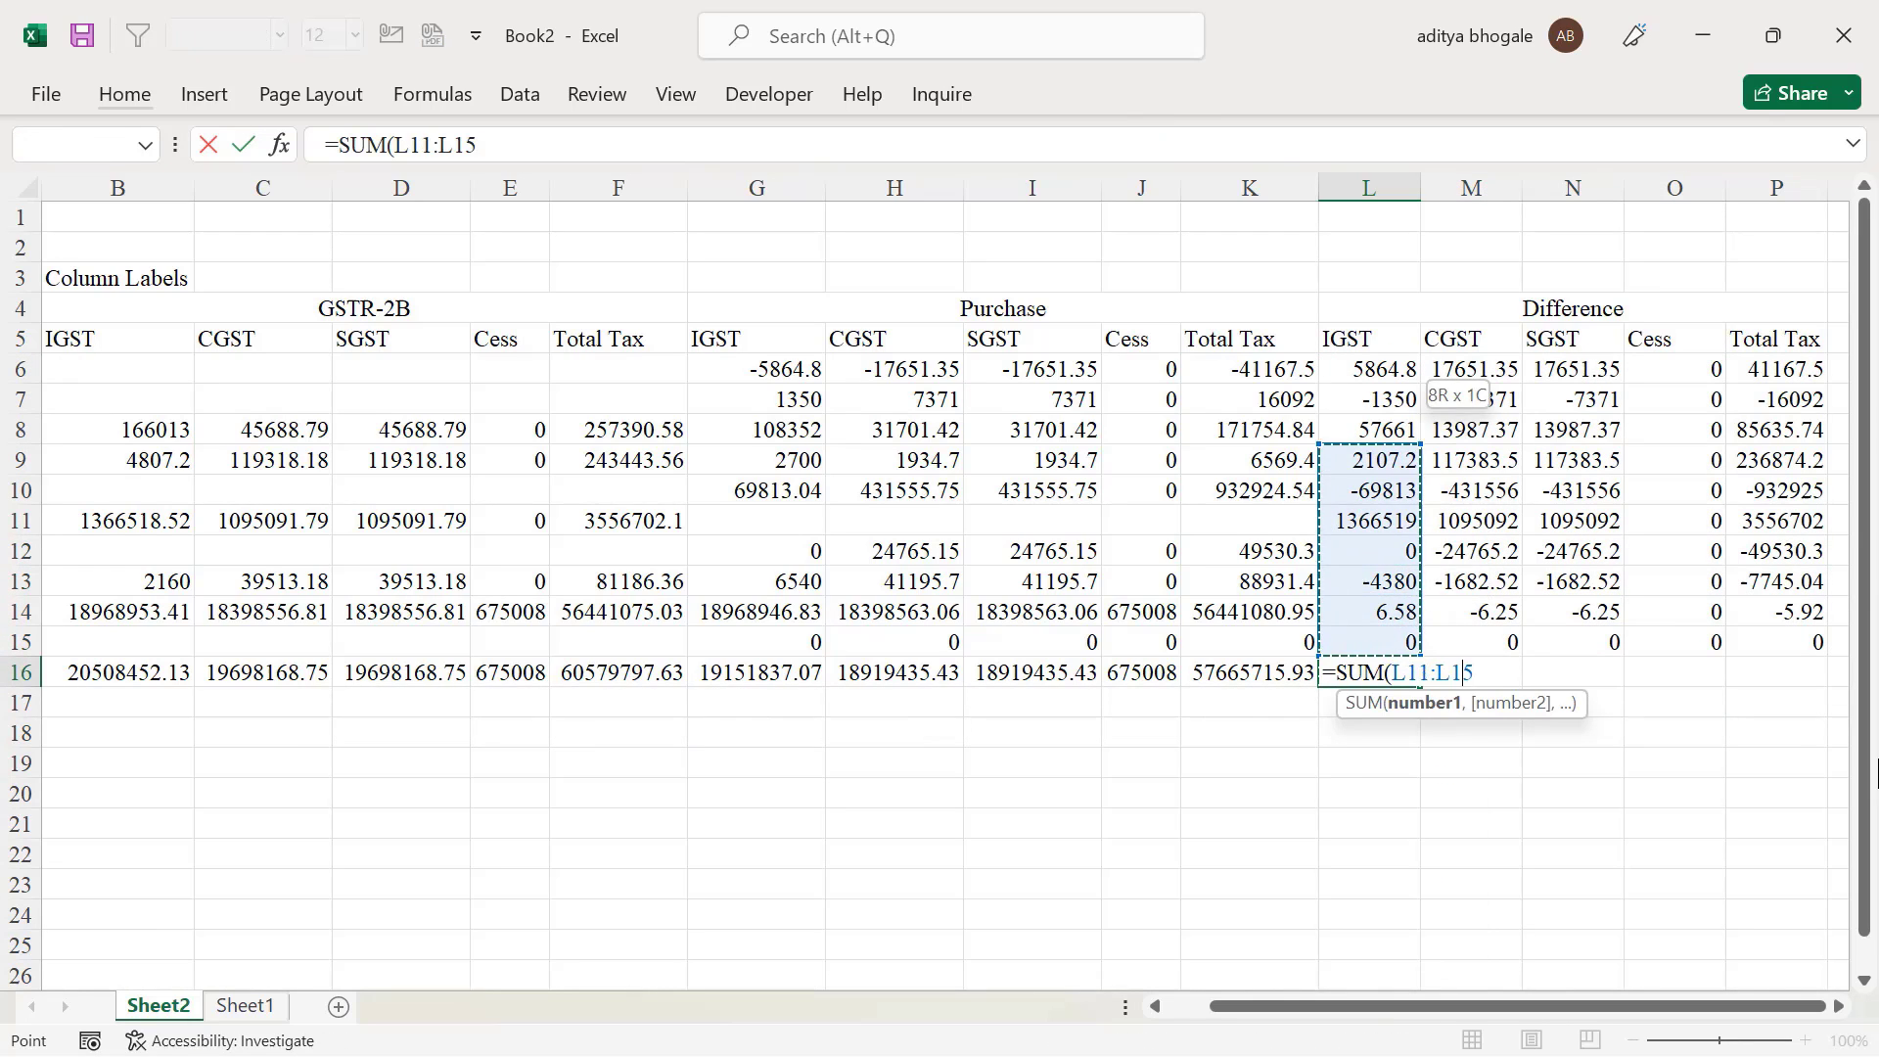
text())
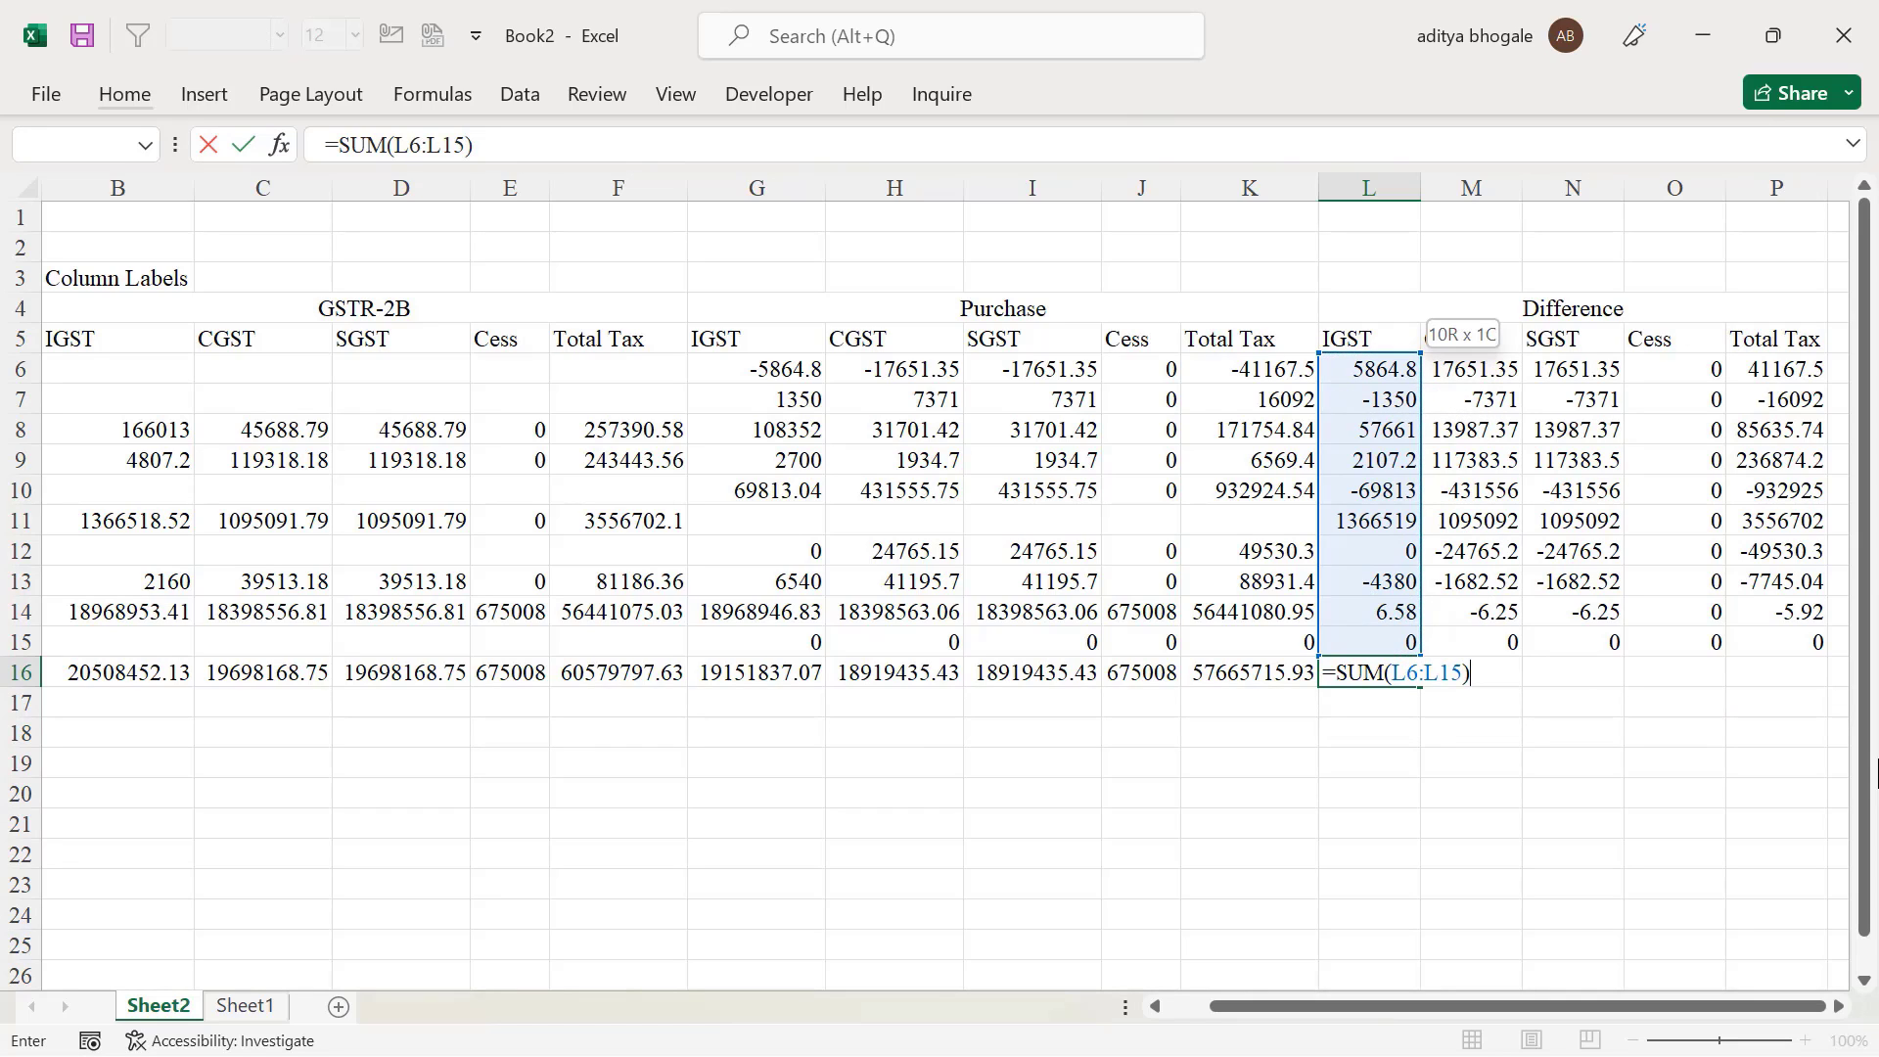
key(Return)
Copy the SUM formula from L16 across the other Difference columns through P16
key(Up)
key(ctrl+c)
key(shift+Right)
key(shift+Right)
key(shift+Right)
key(shift+Right)
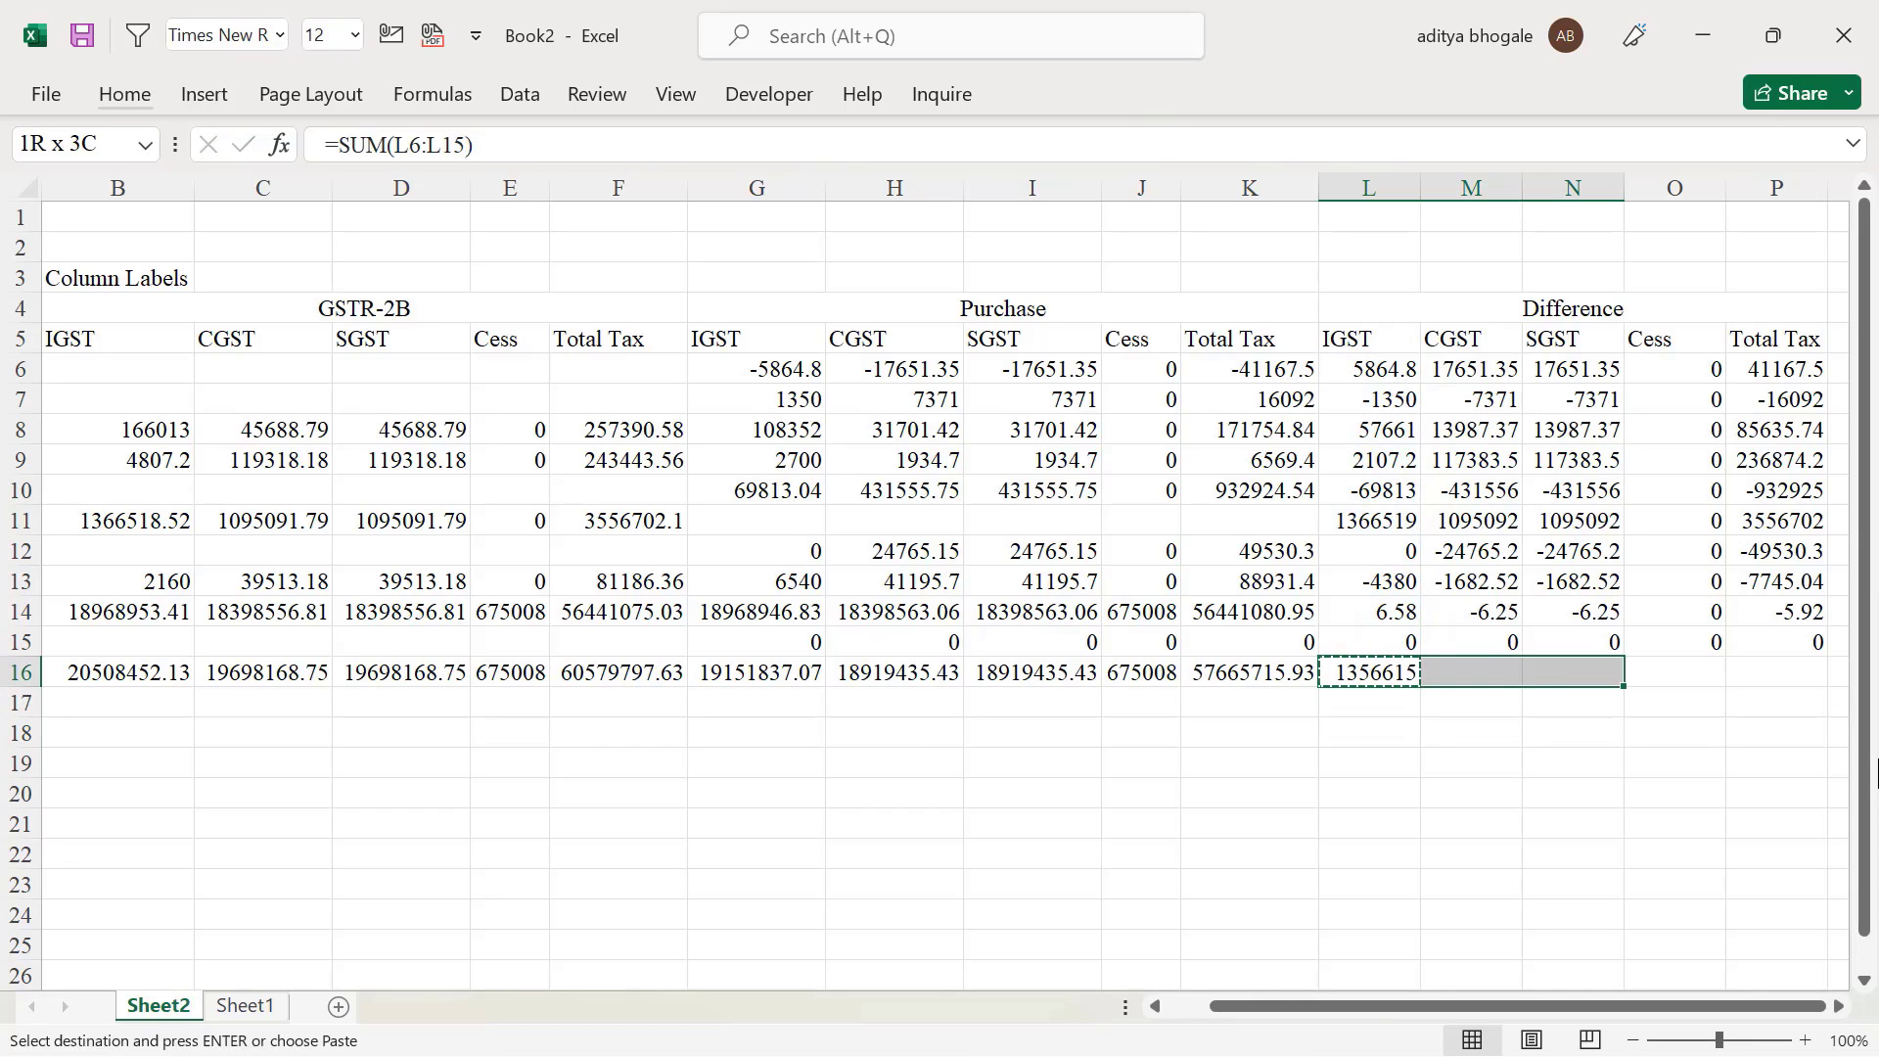
key(ctrl+v)
Try to paste the copied SUM formula over the whole Grand Total row, B16:P16
key(ctrl+Left)
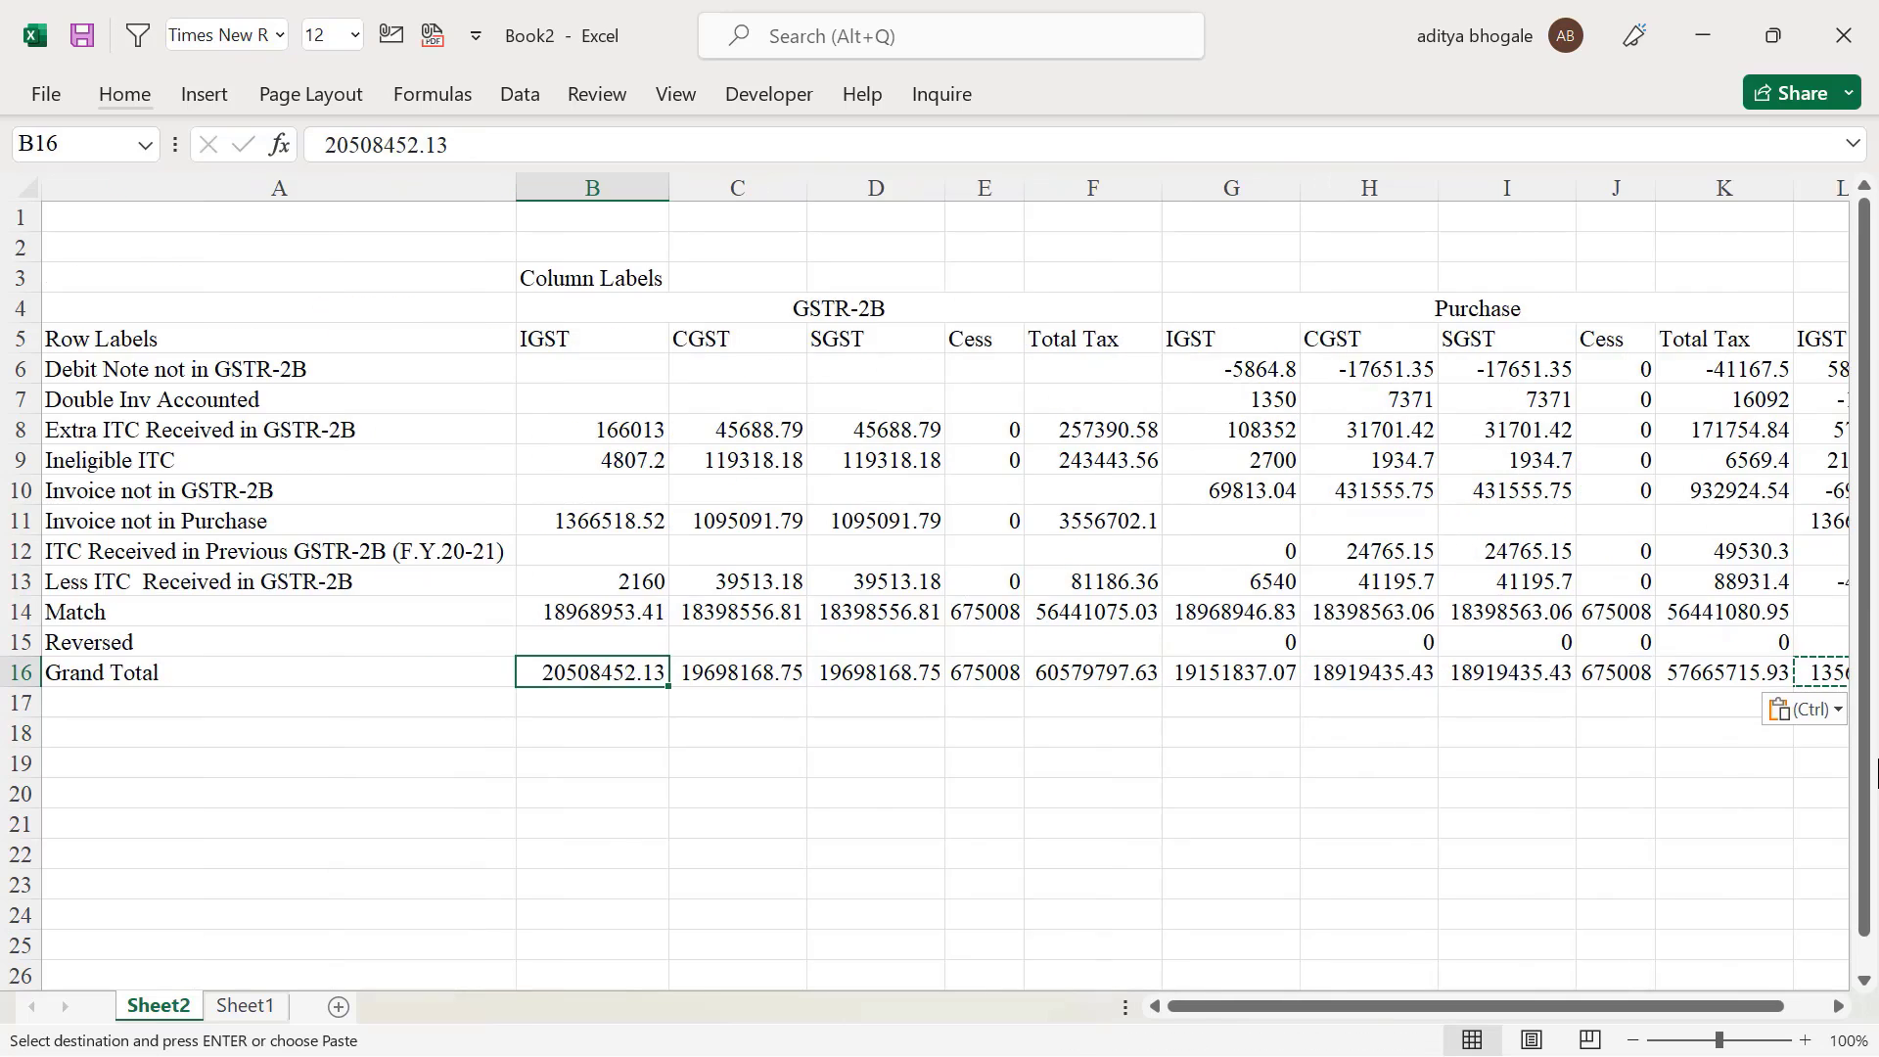
key(ctrl+shift+Right)
key(ctrl+v)
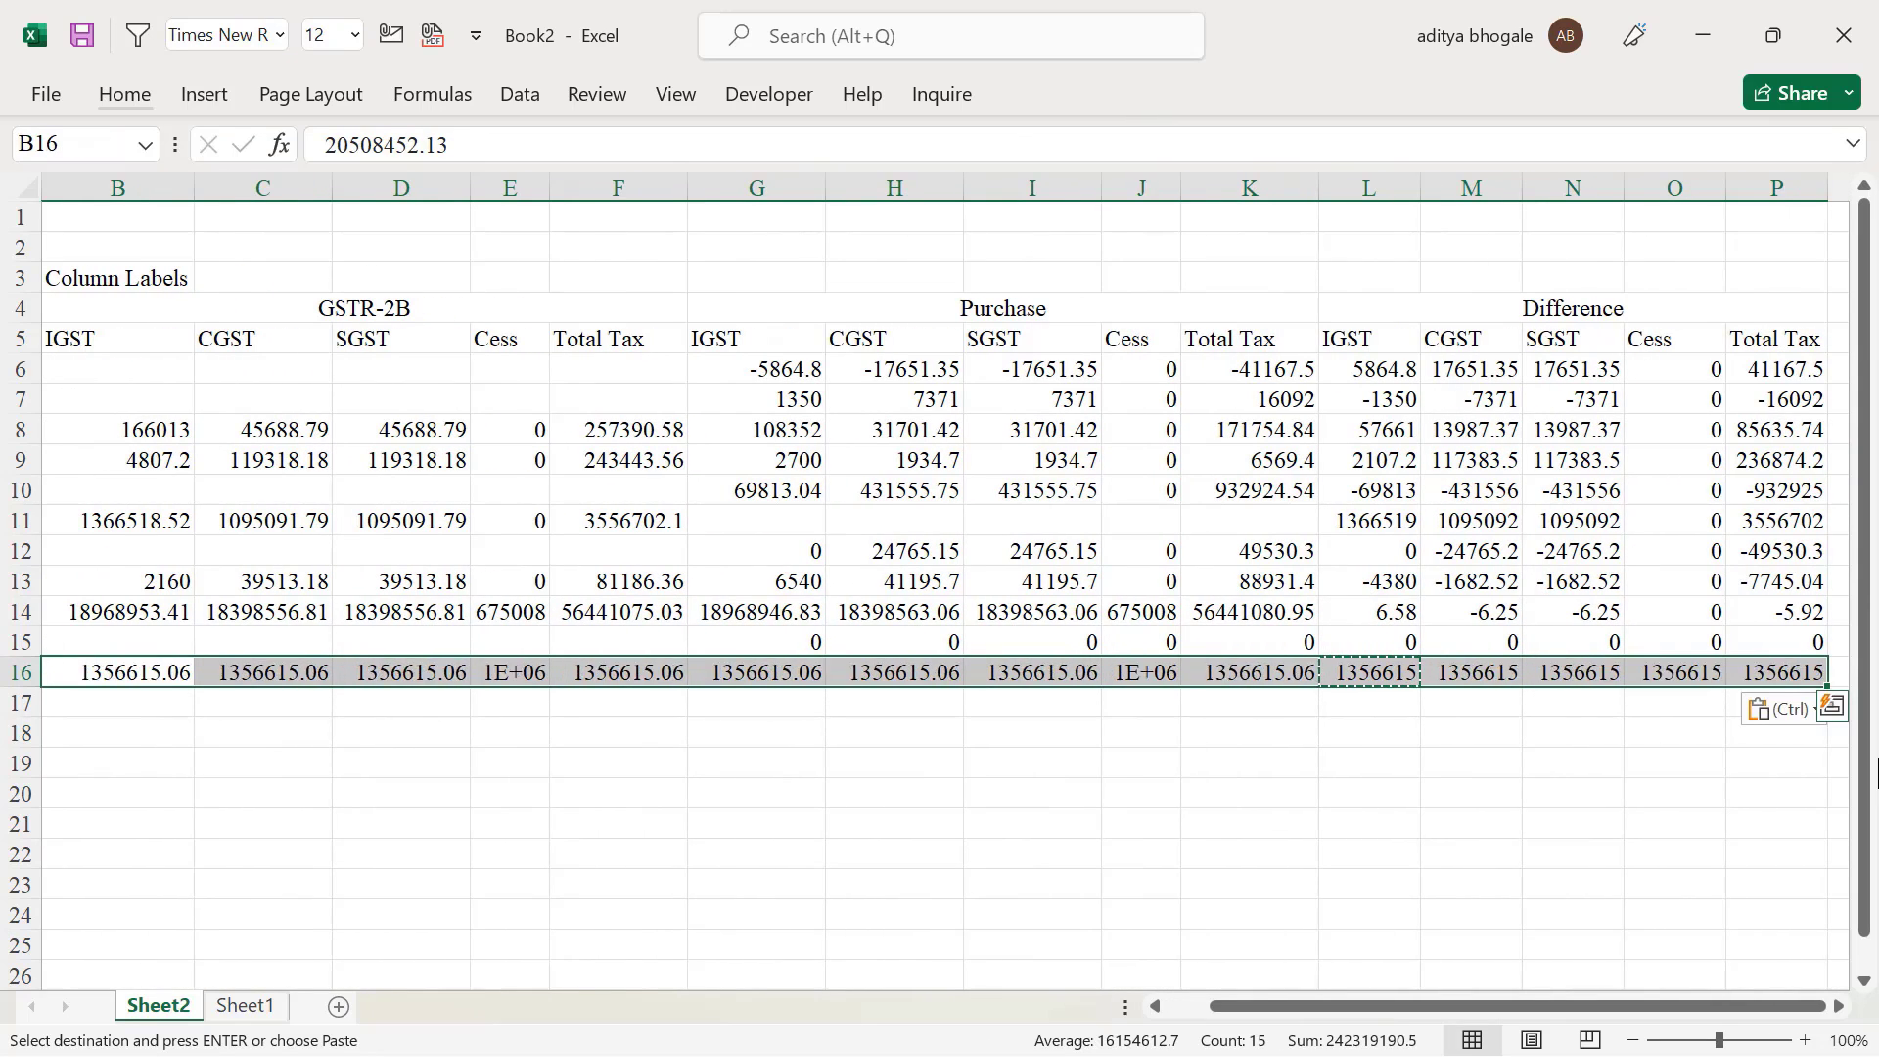
key(ctrl+z)
Delete row 3, which holds the leftover Column Labels text
click(11, 282)
key(ctrl+minus)
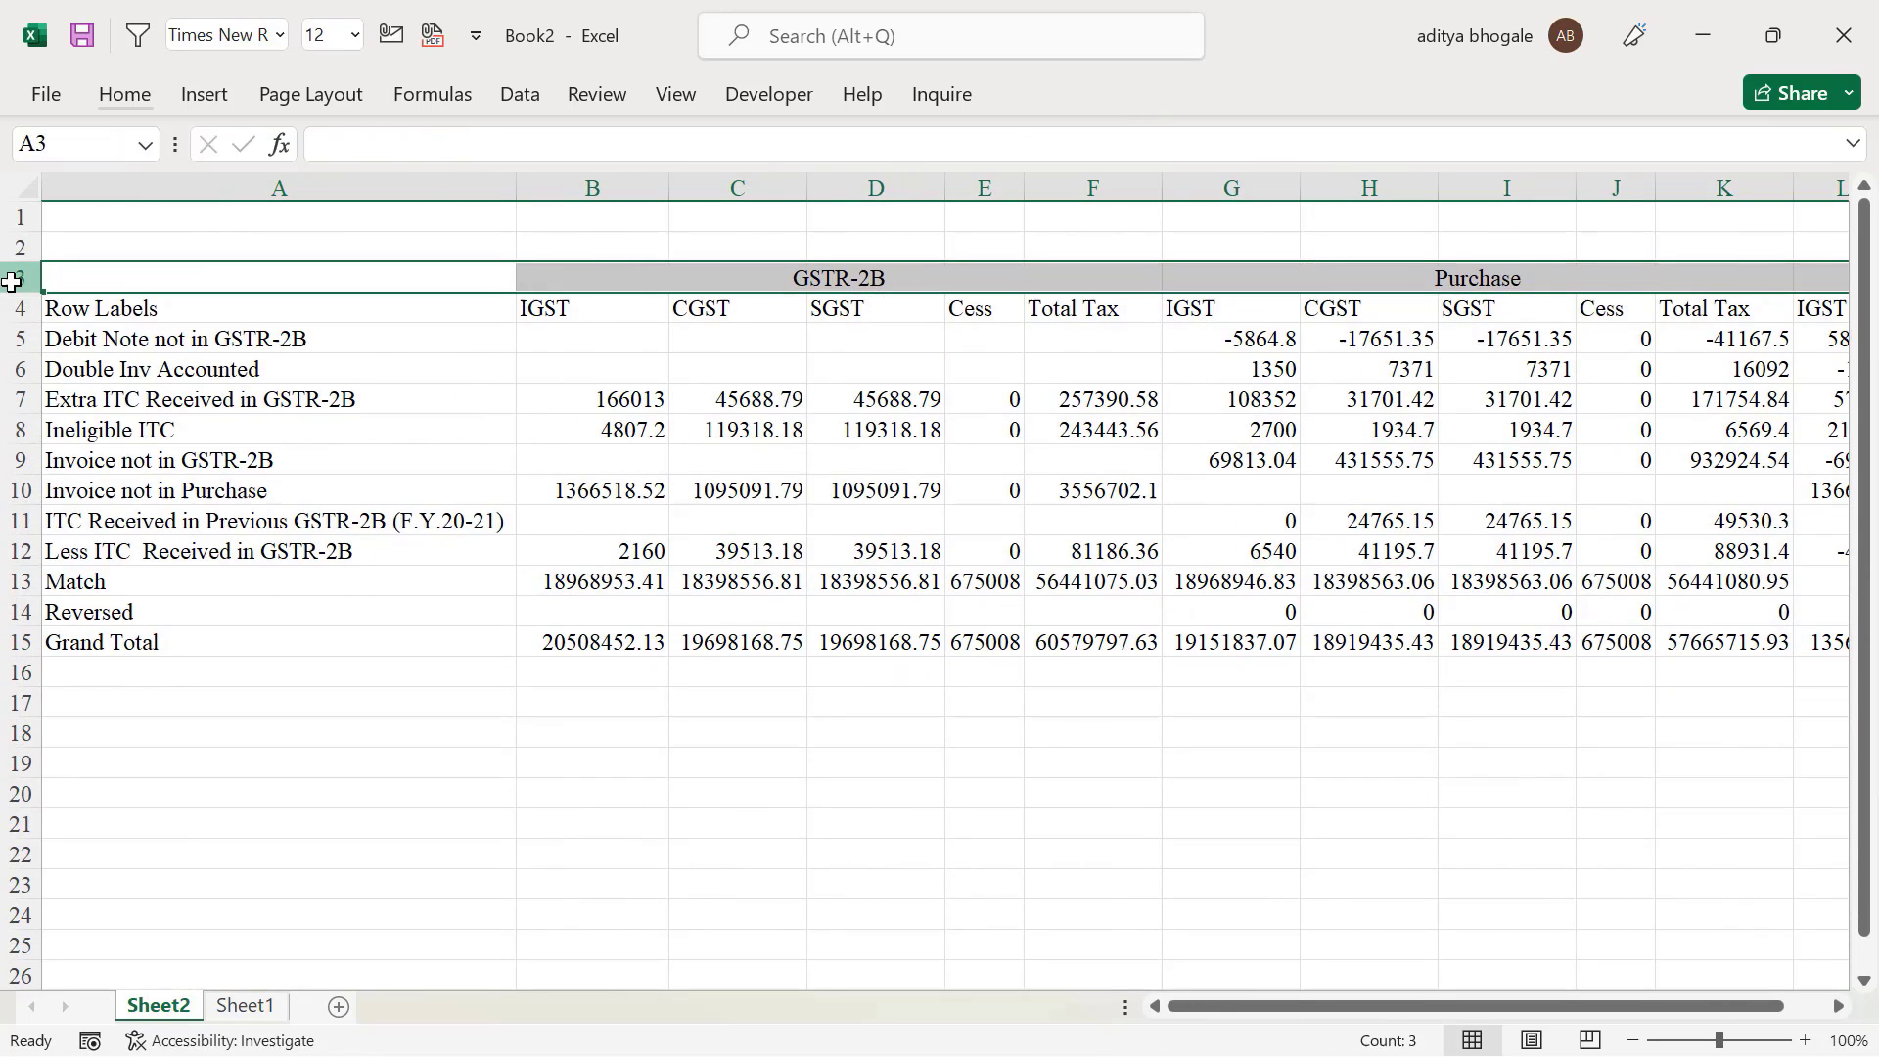
Format columns B to P in comma style with no decimal places and autofit their widths
click(592, 299)
key(ctrl+shift+Right)
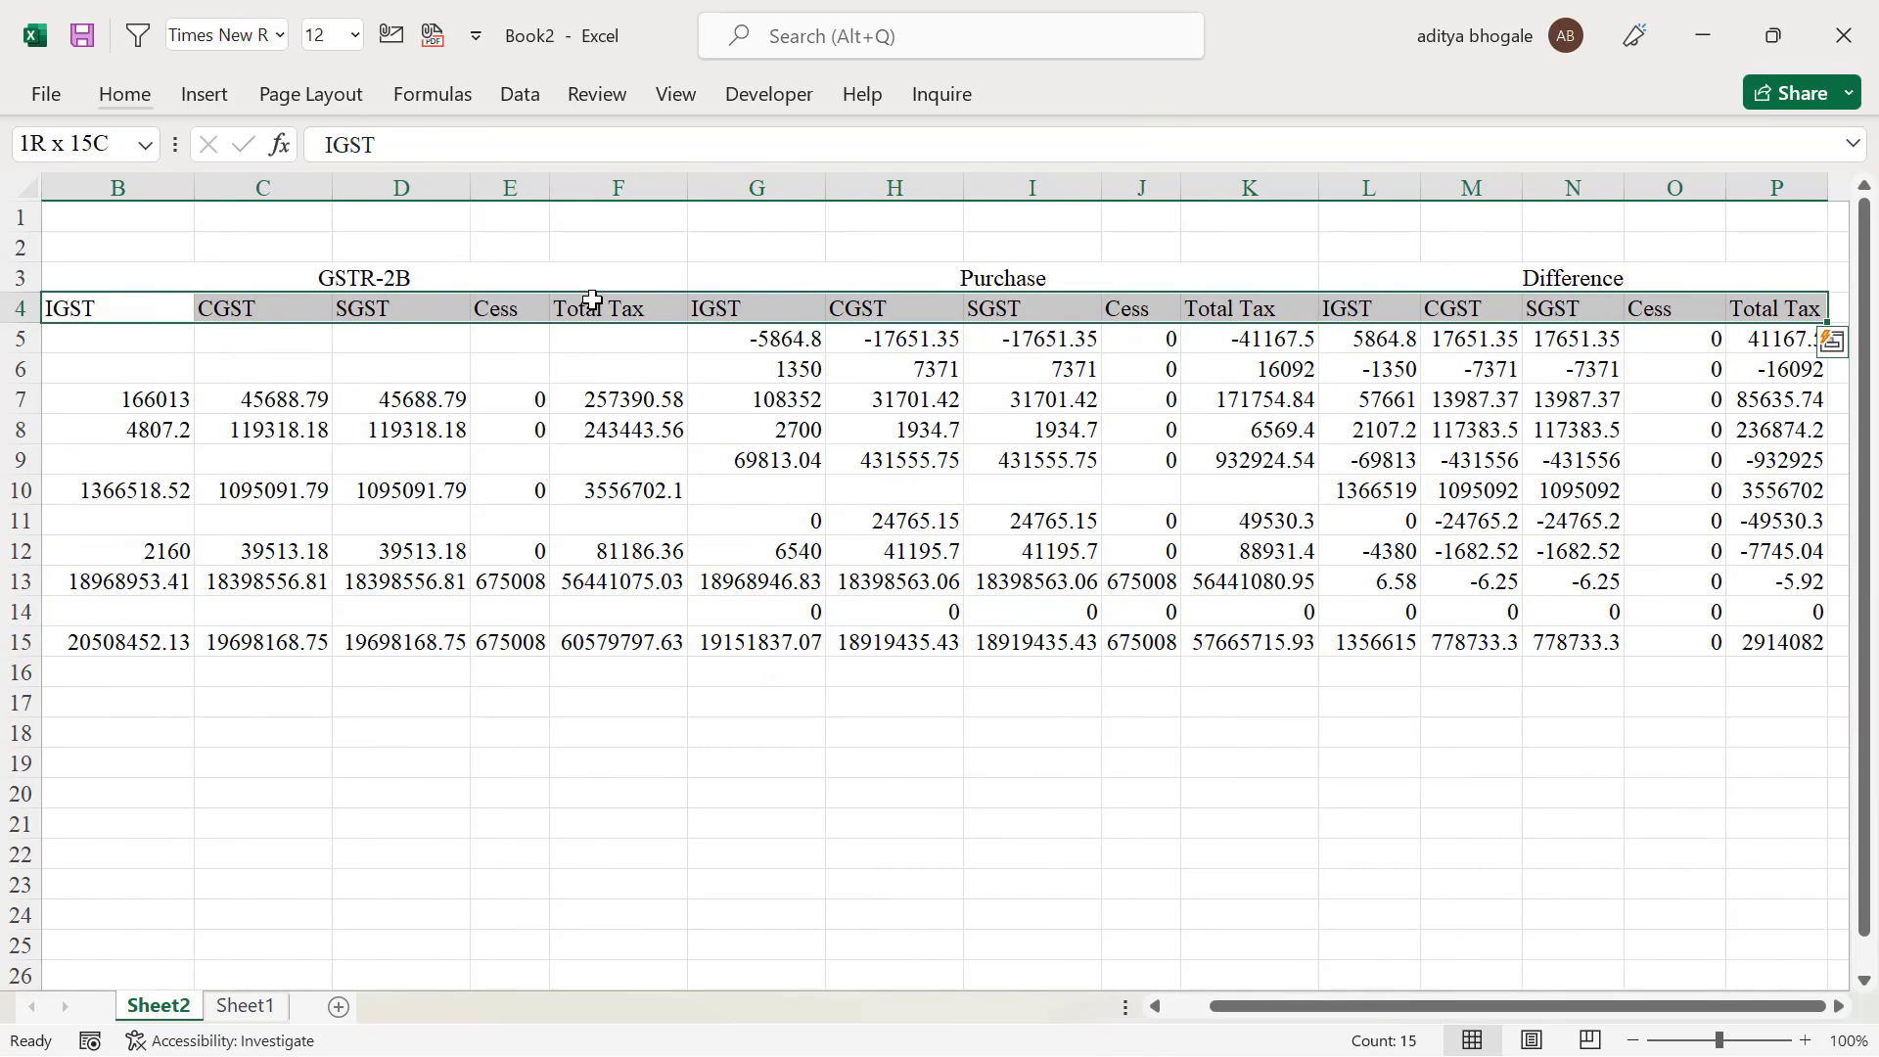
key(ctrl+space)
click(124, 94)
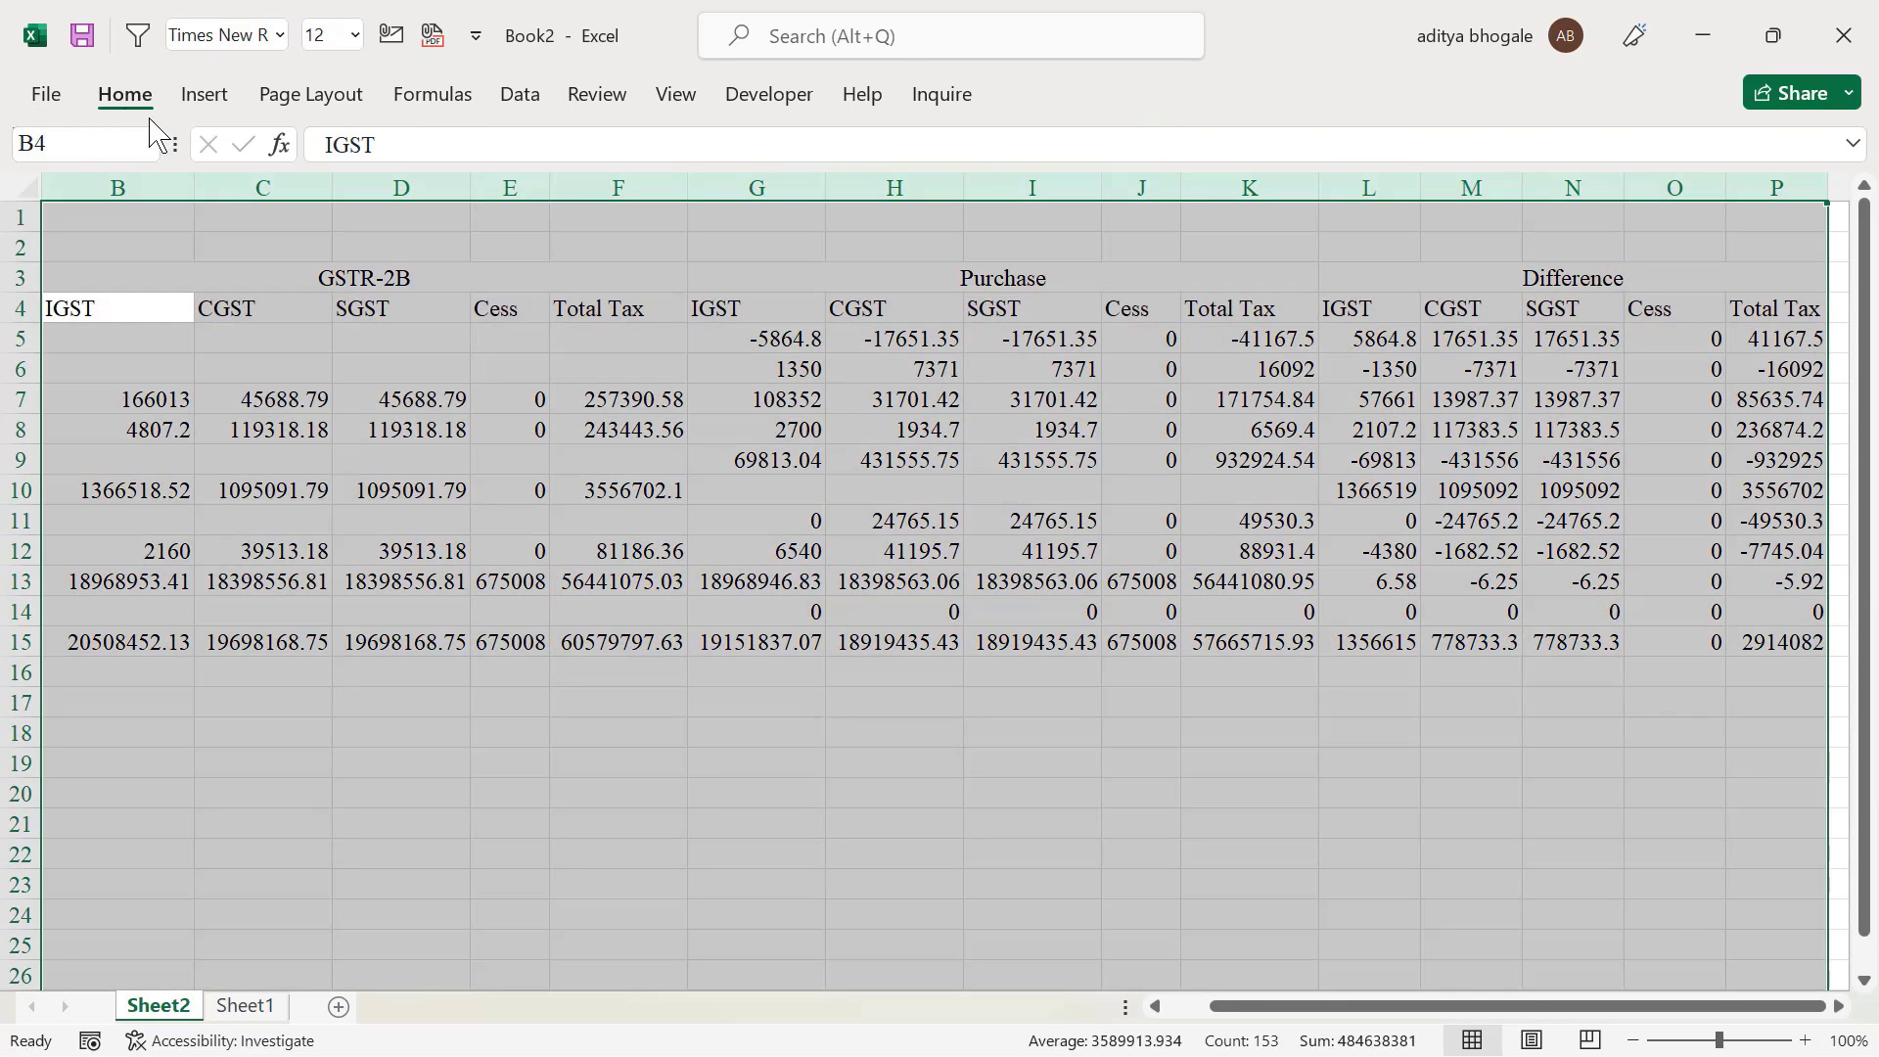
click(999, 198)
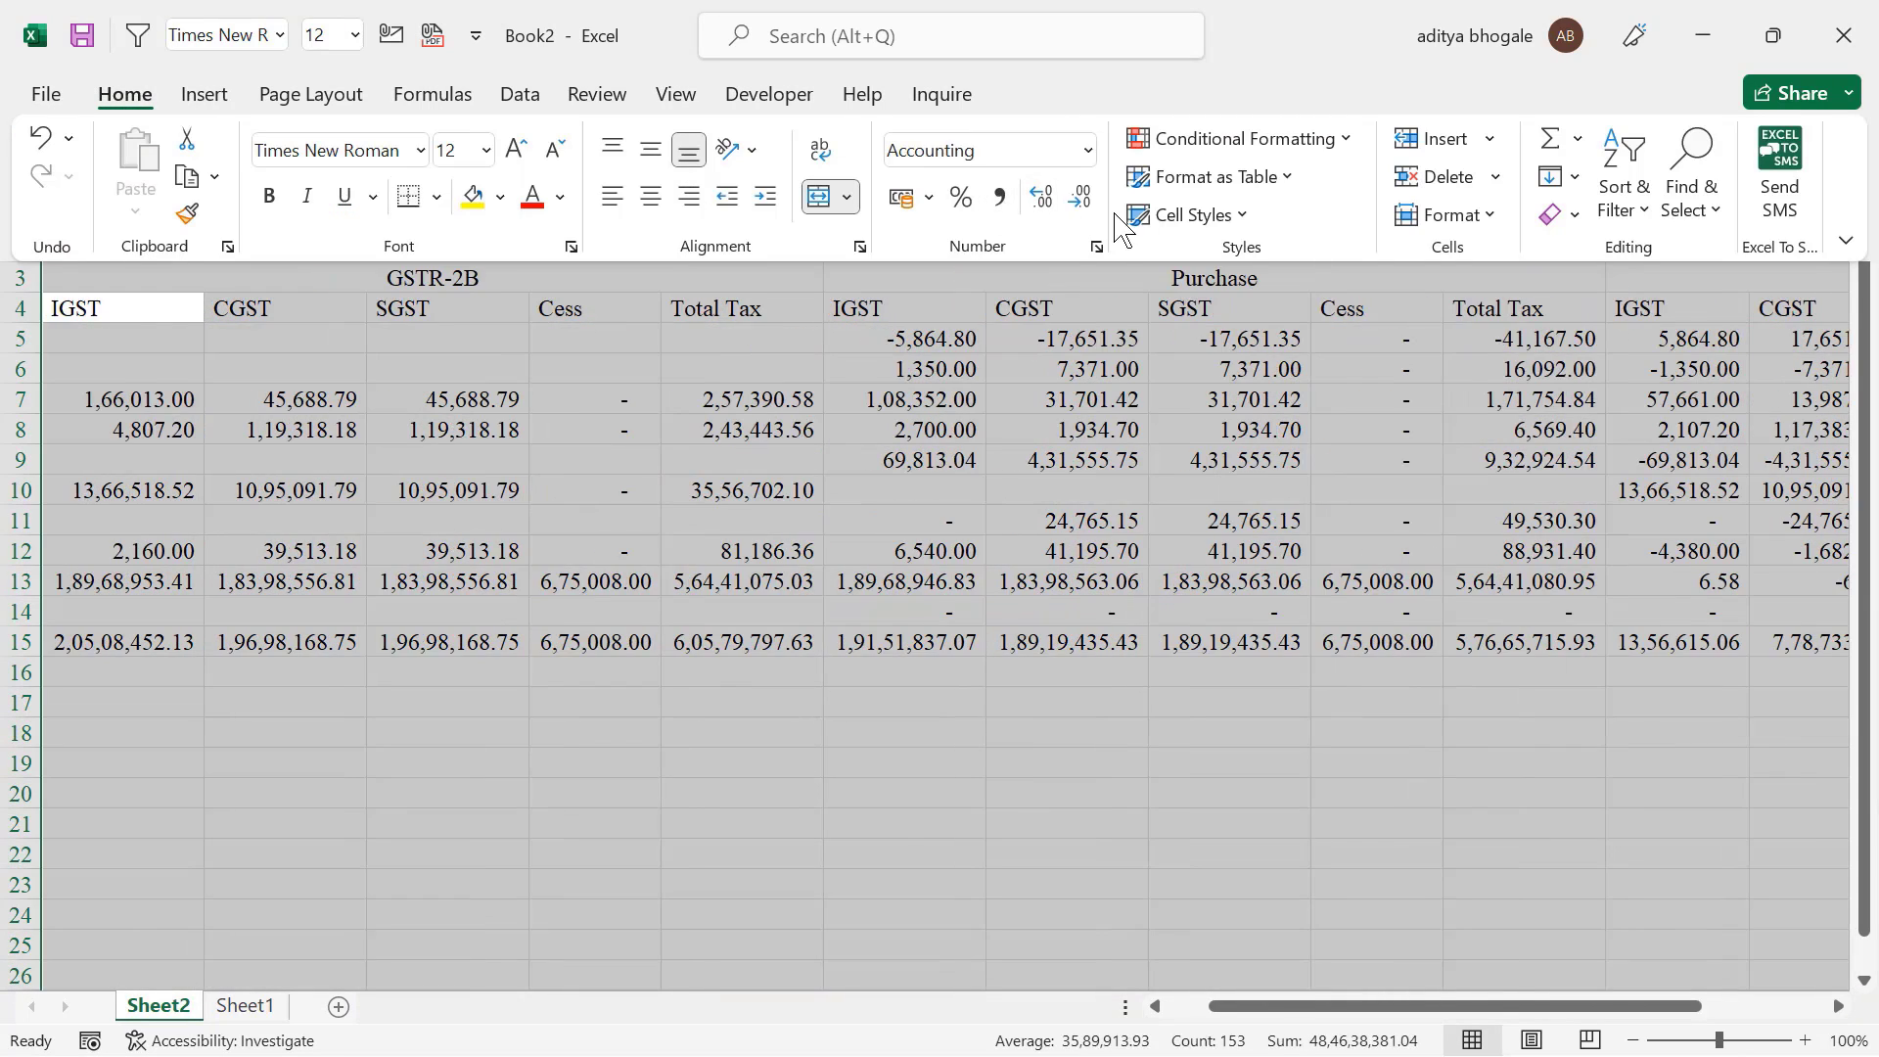
click(1076, 199)
click(1077, 199)
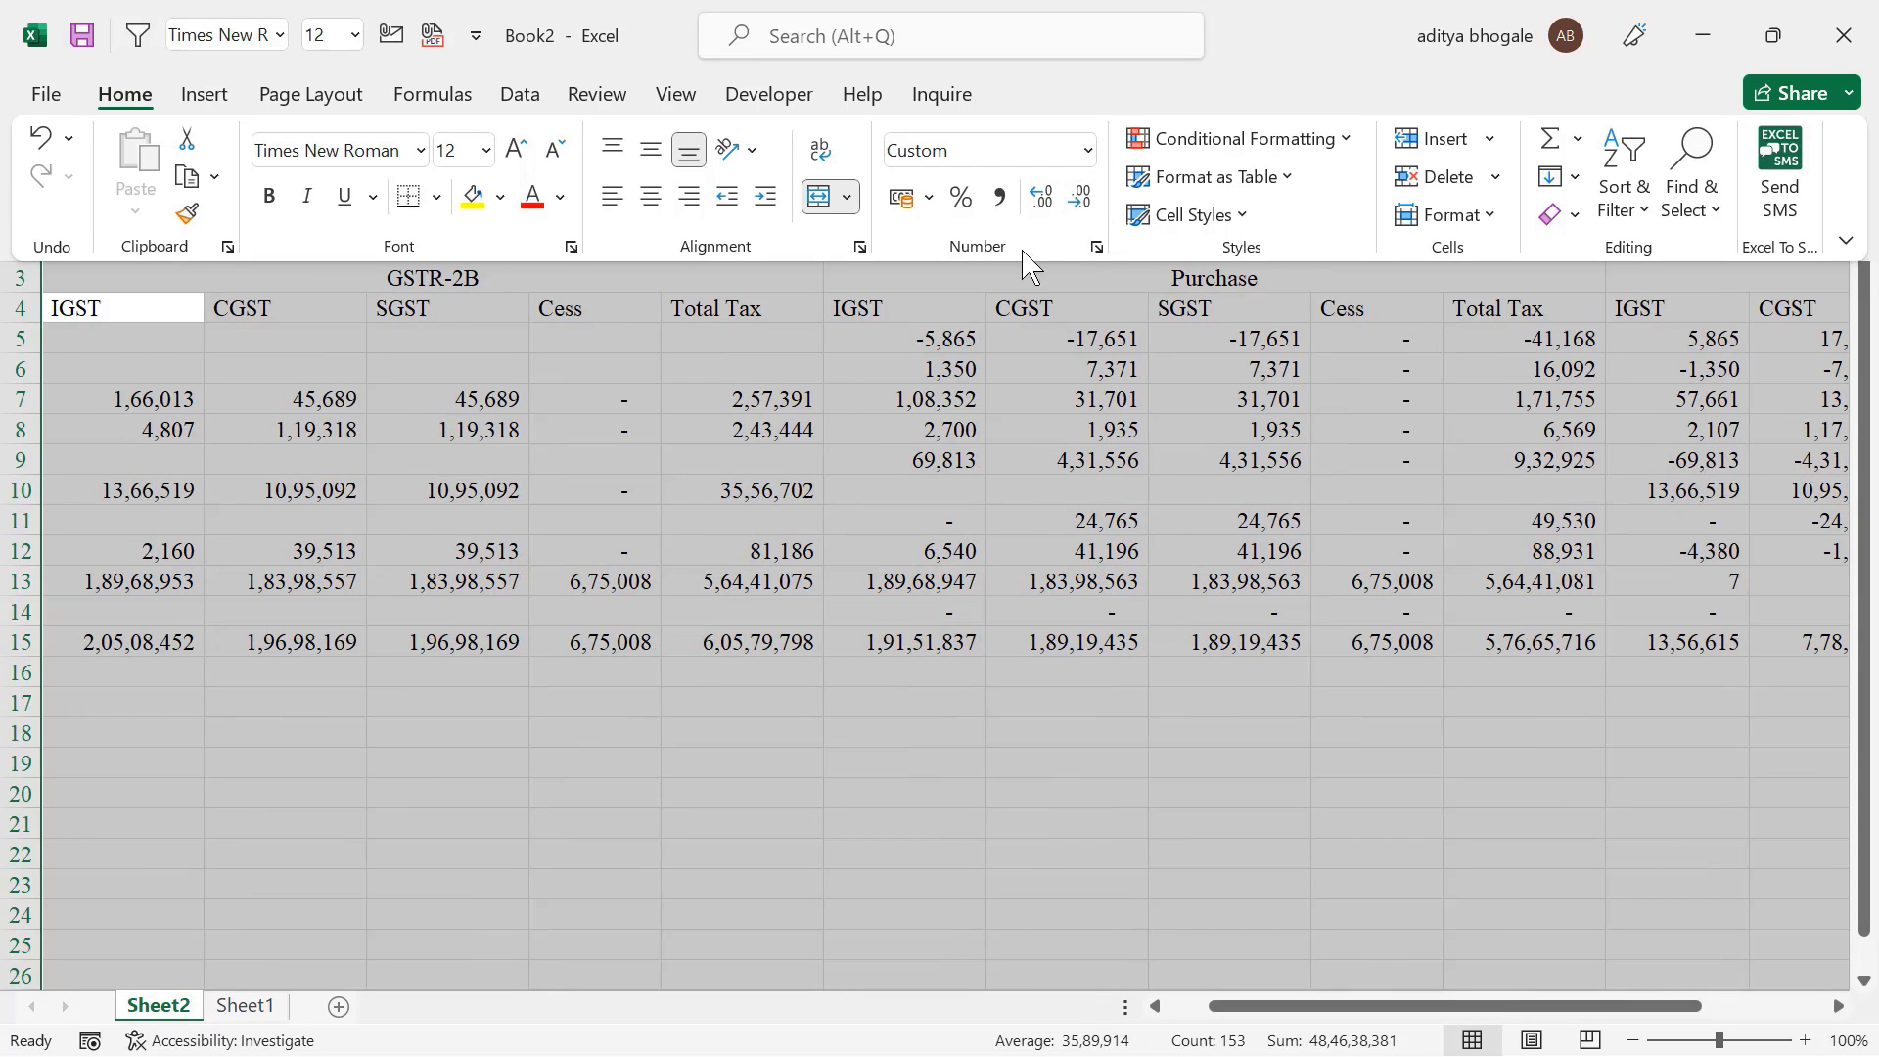
double_click(662, 187)
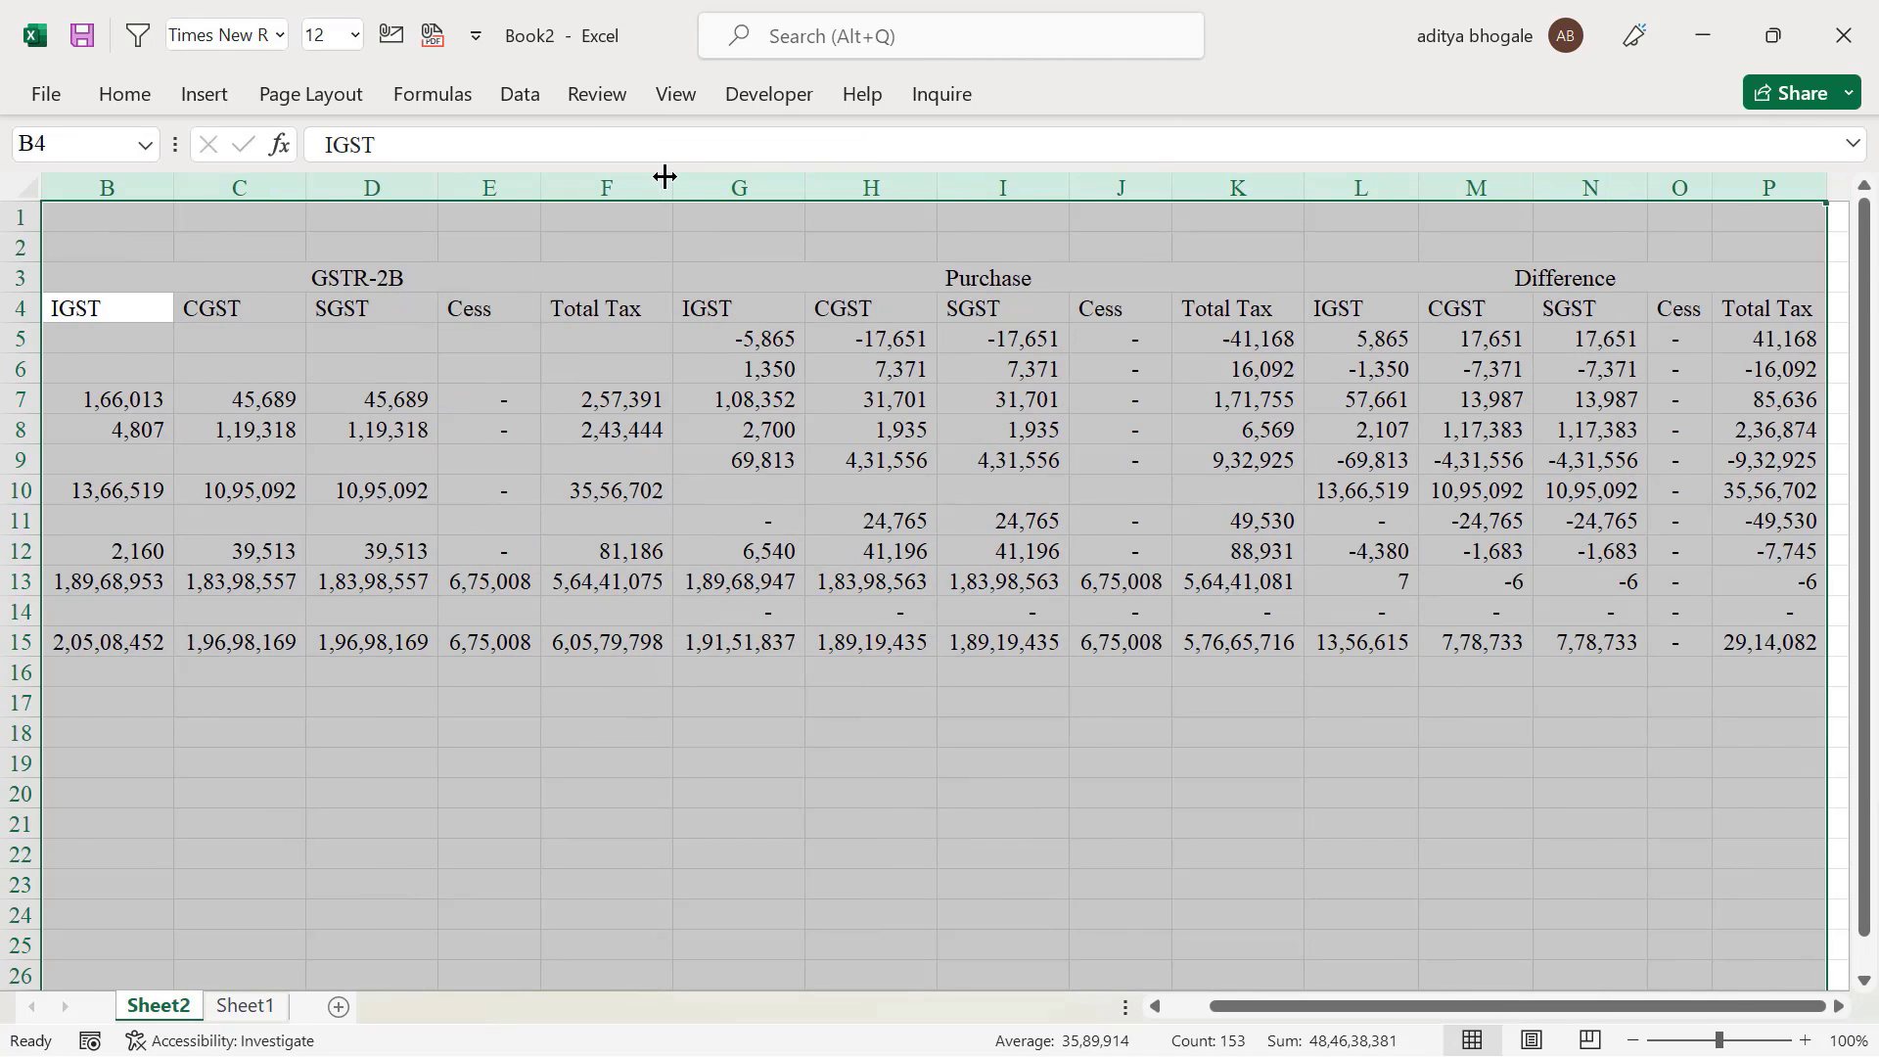
Examine the Debit Note not in GSTR-2B and Invoice not in GSTR-2B rows across the GSTR-2B, Purchase and Difference blocks
key(Left)
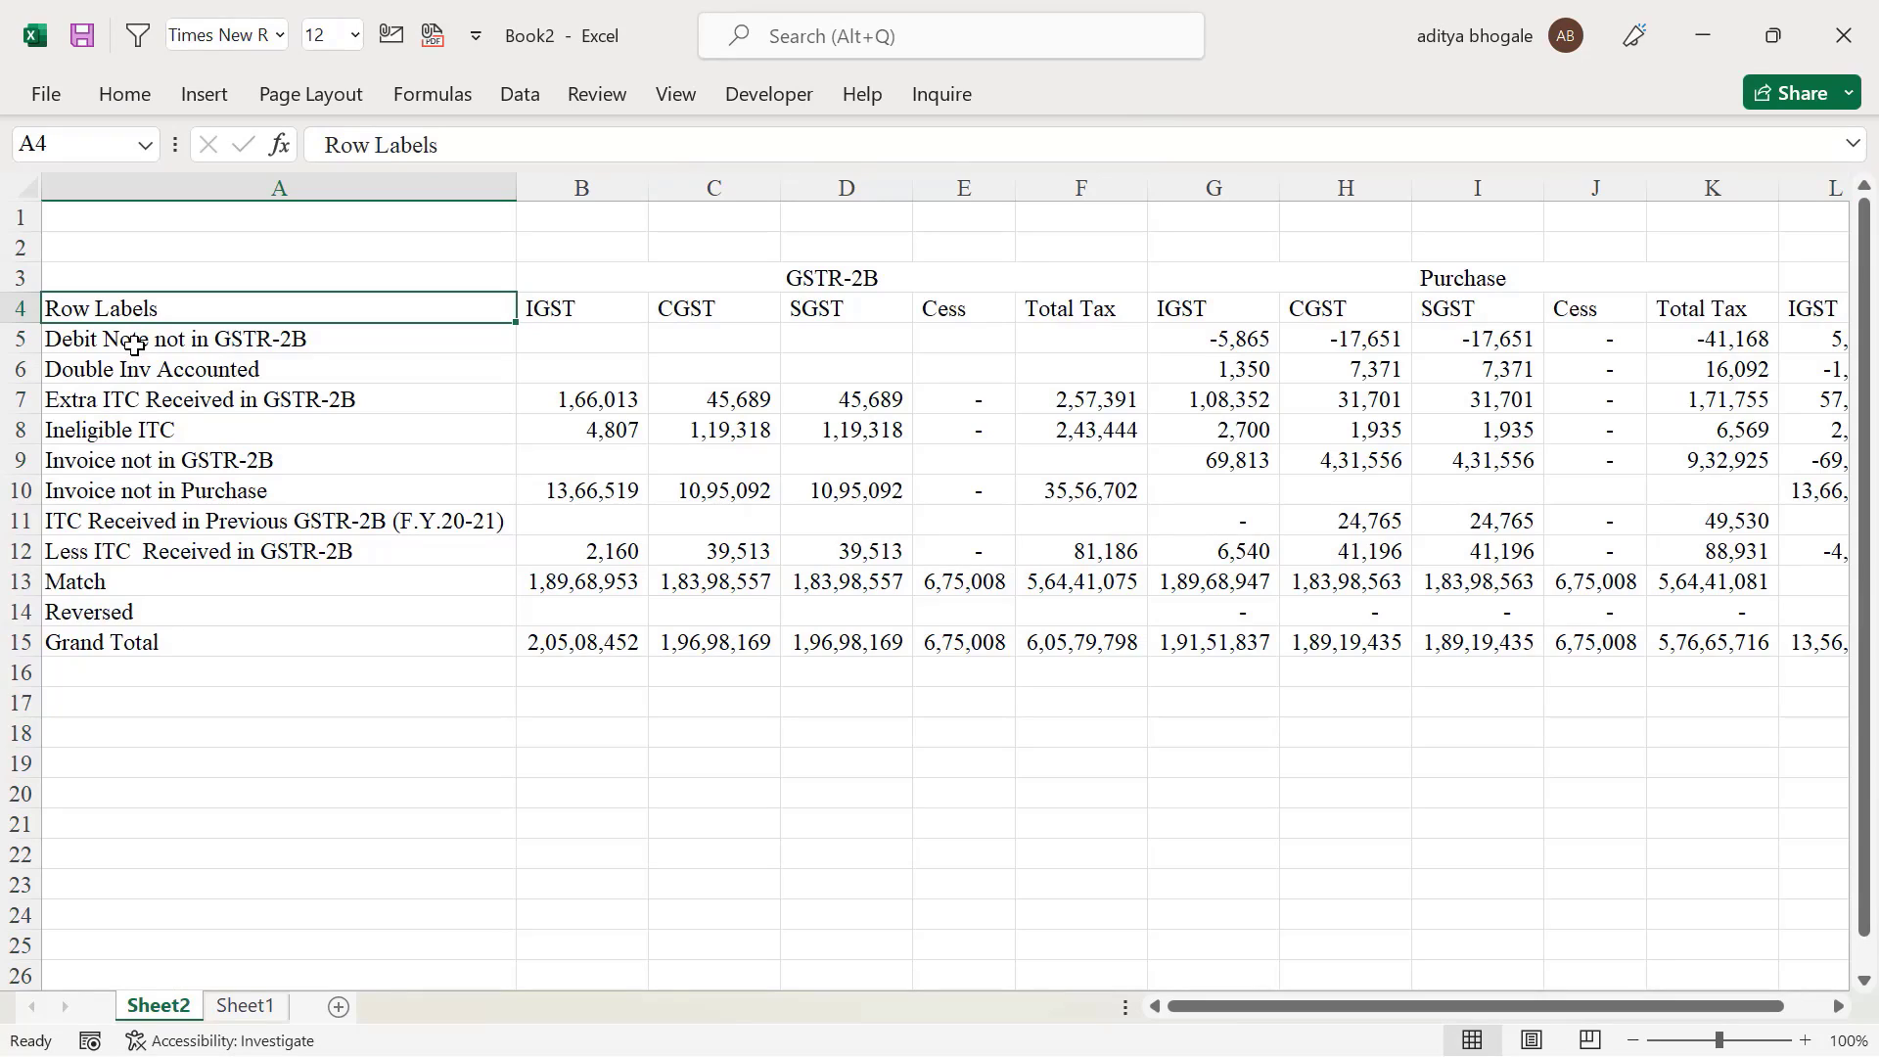
click(134, 345)
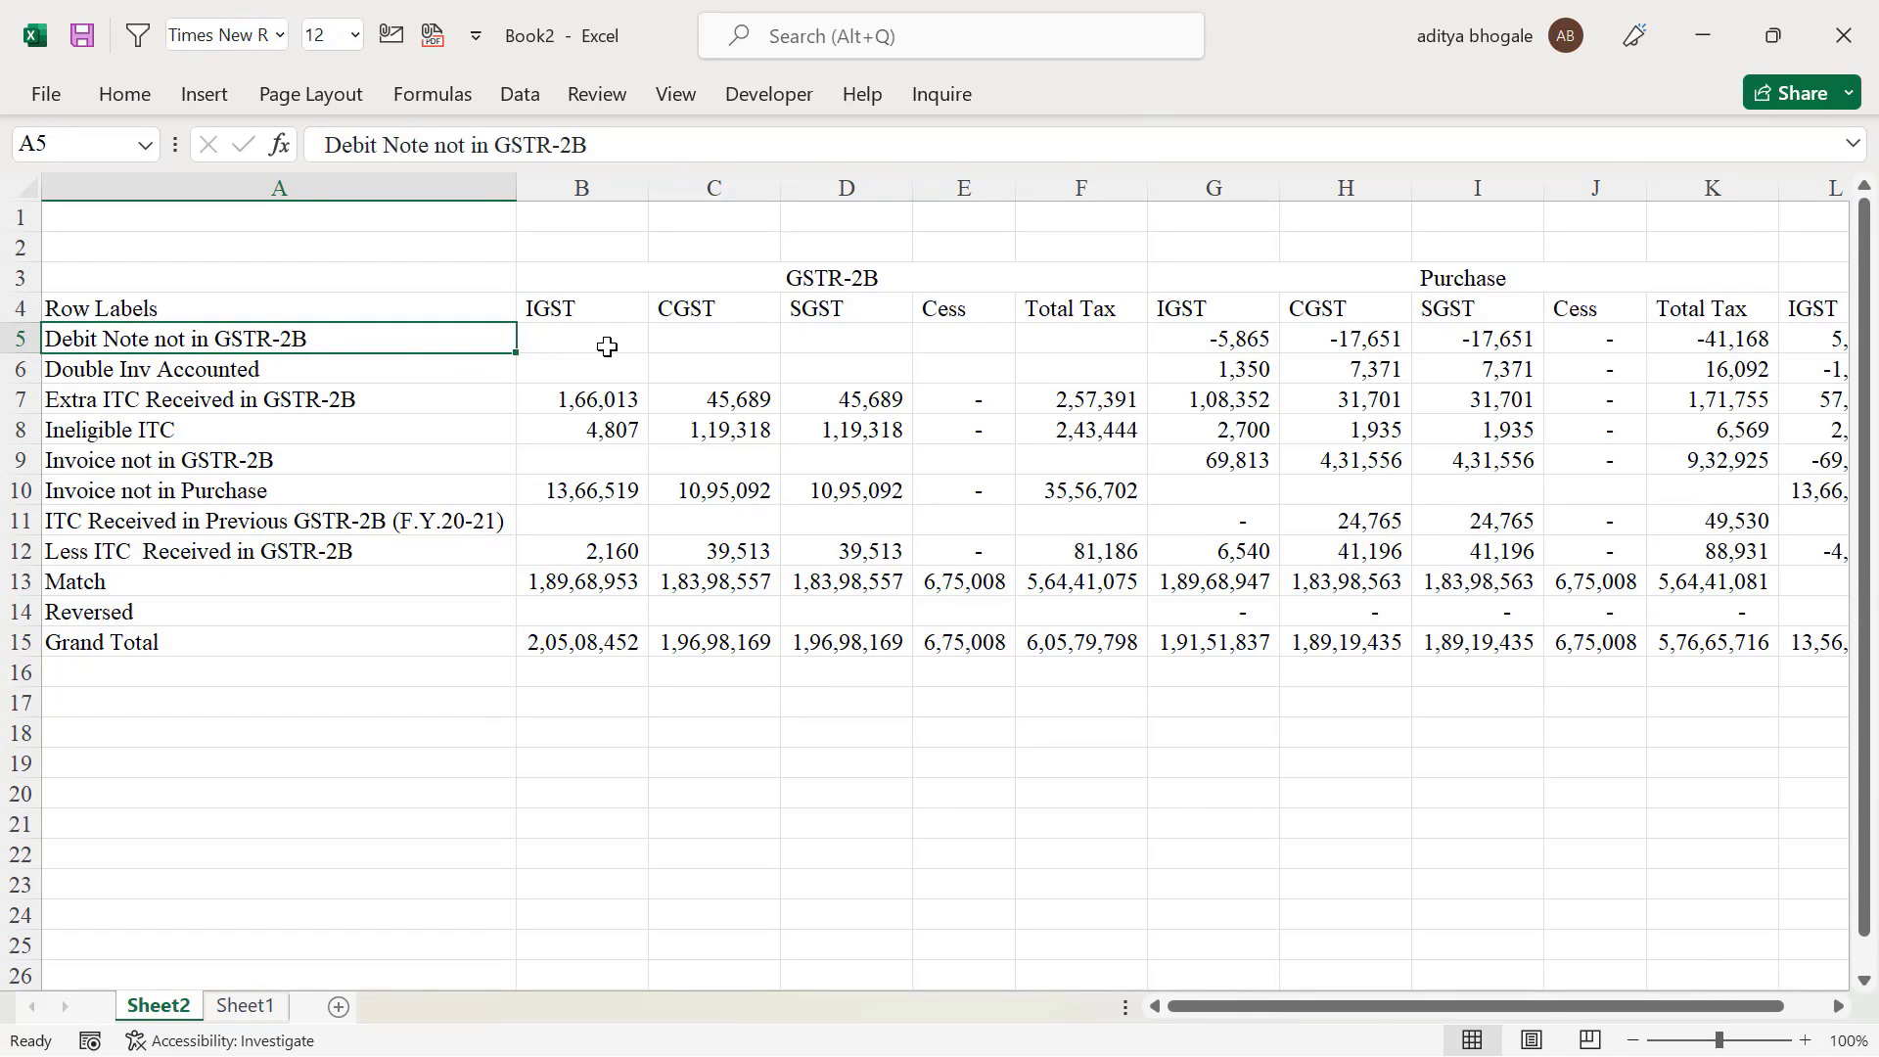
drag(607, 344, 1073, 345)
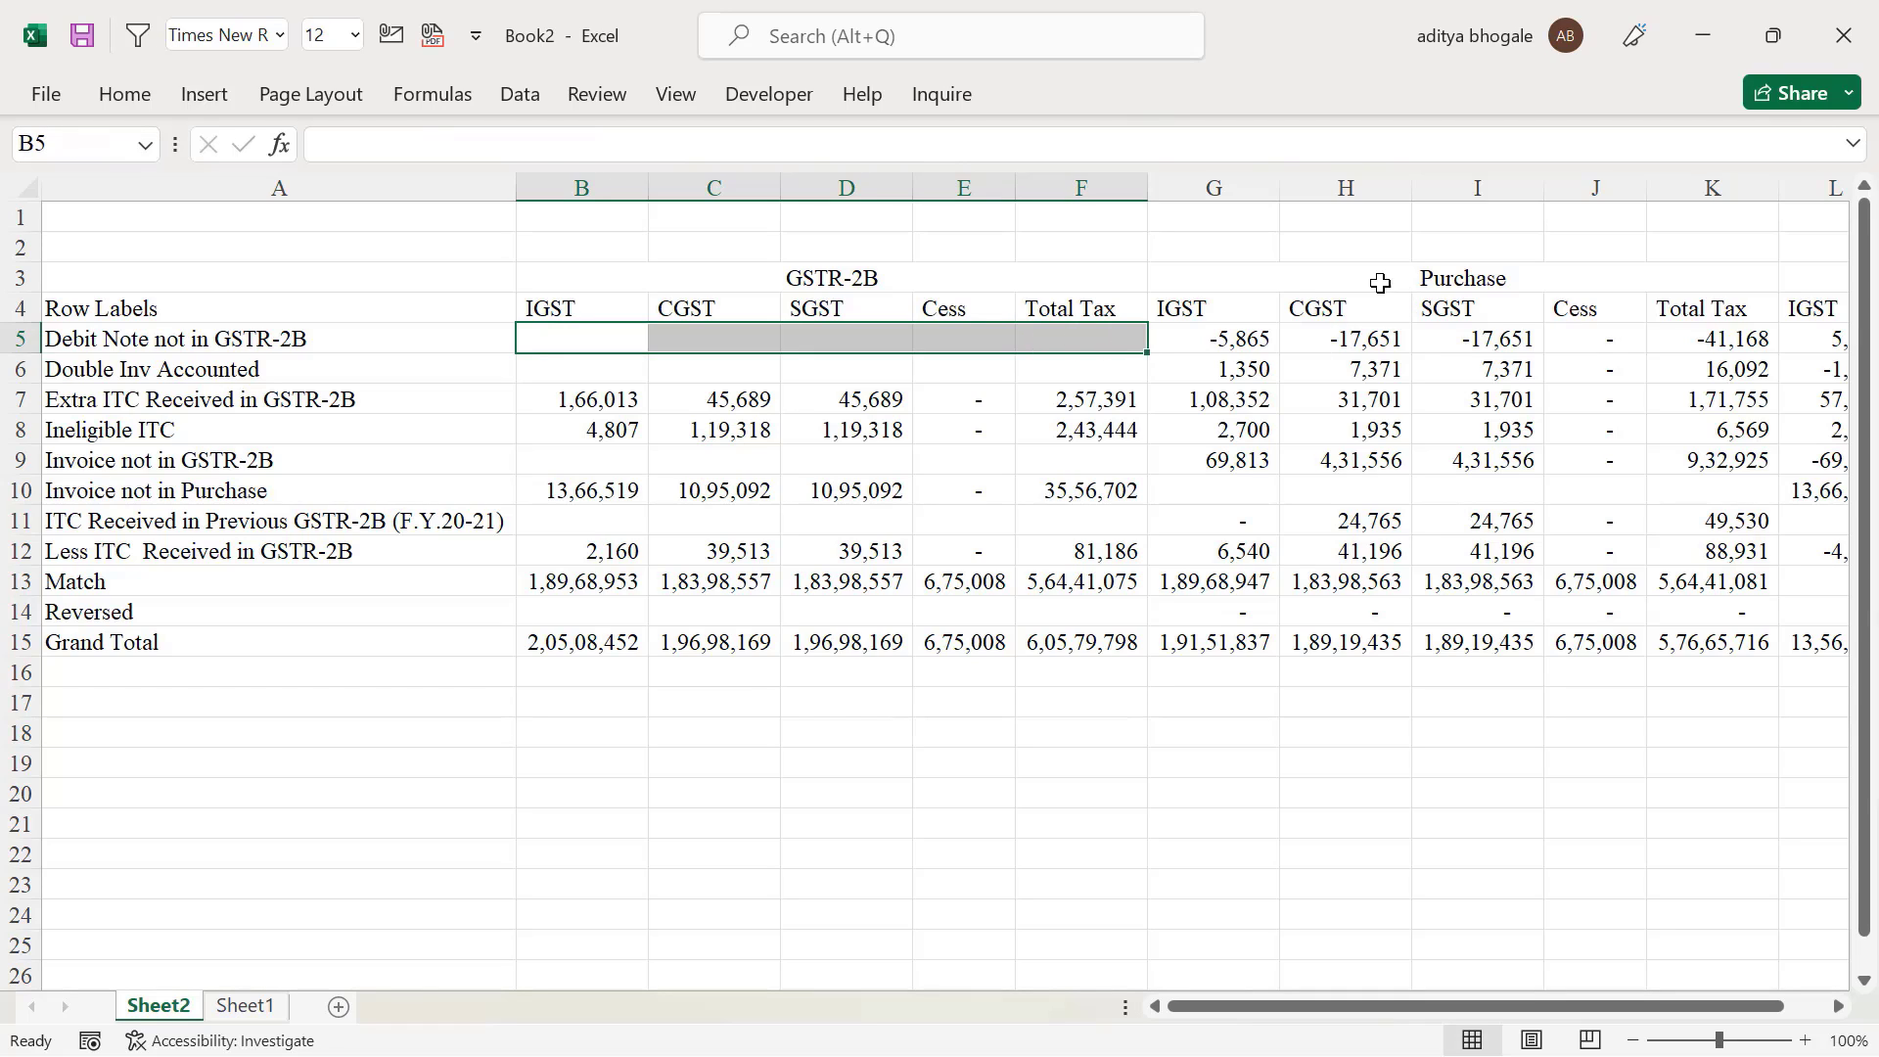
drag(1220, 342, 1483, 340)
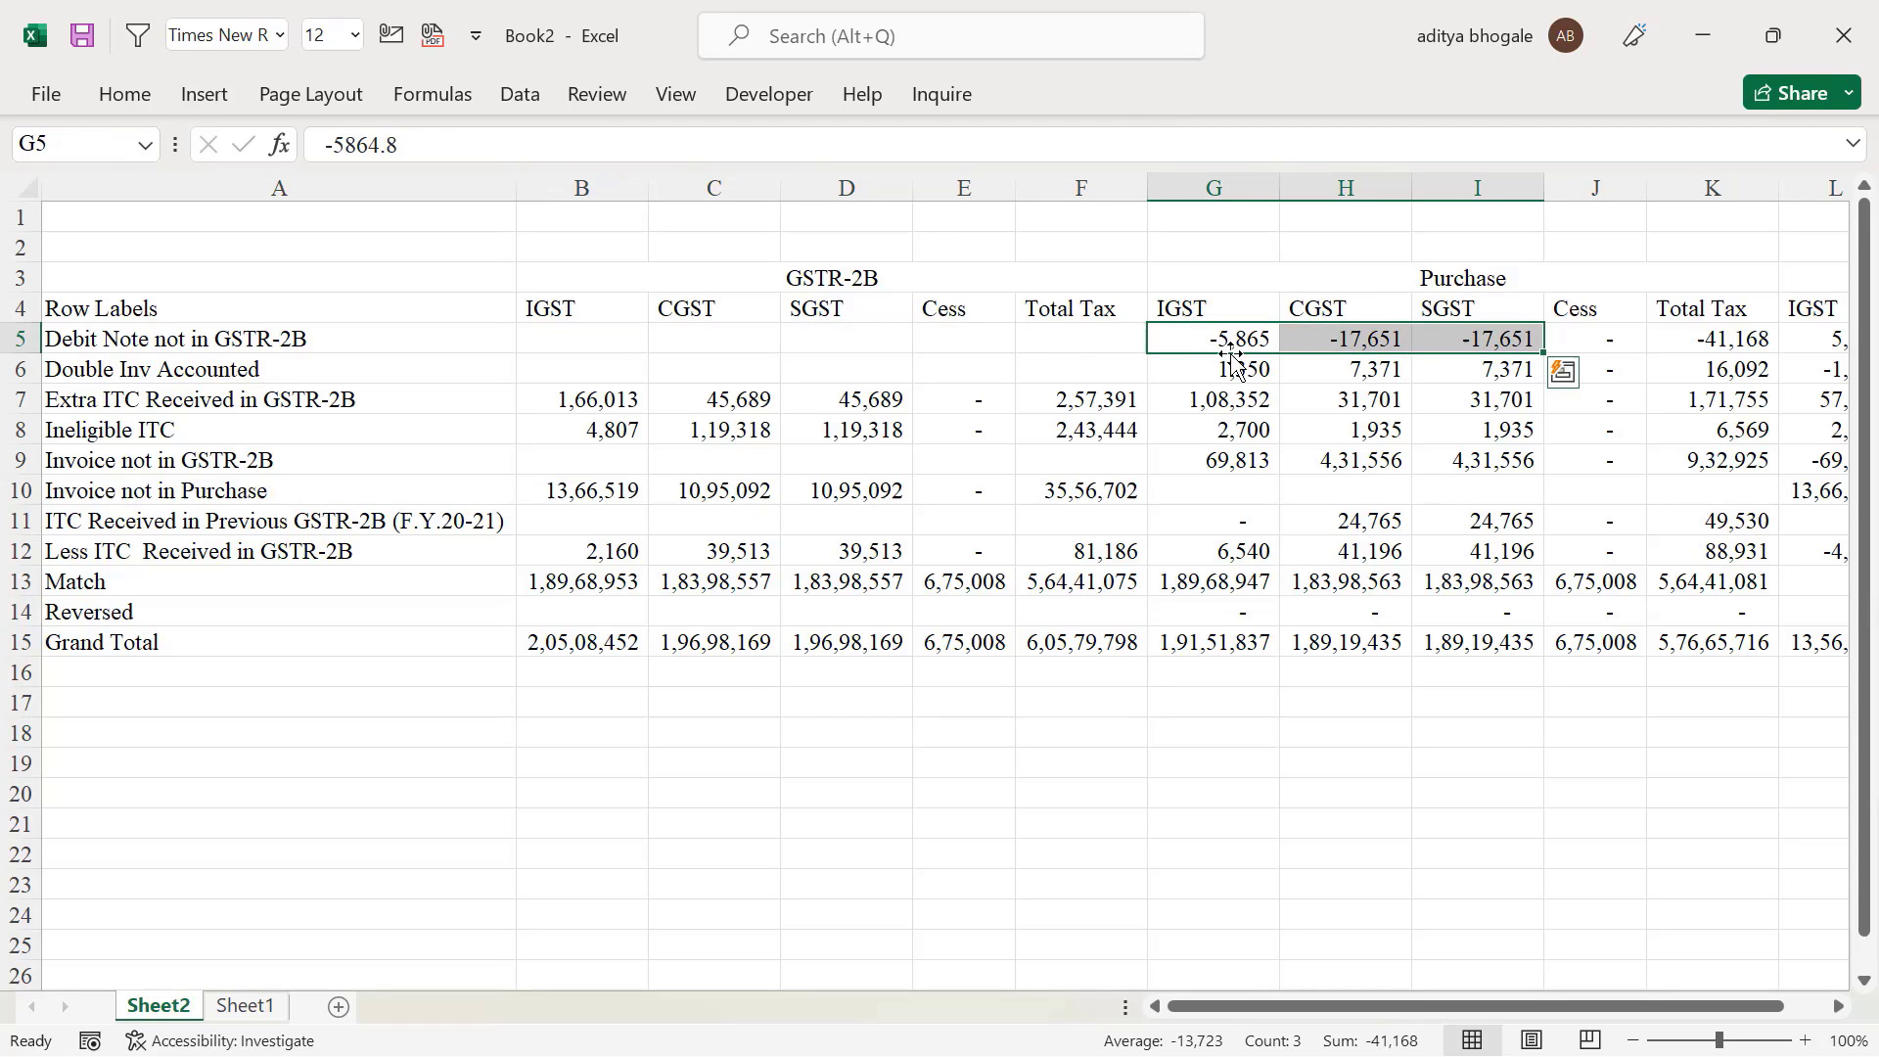
click(88, 466)
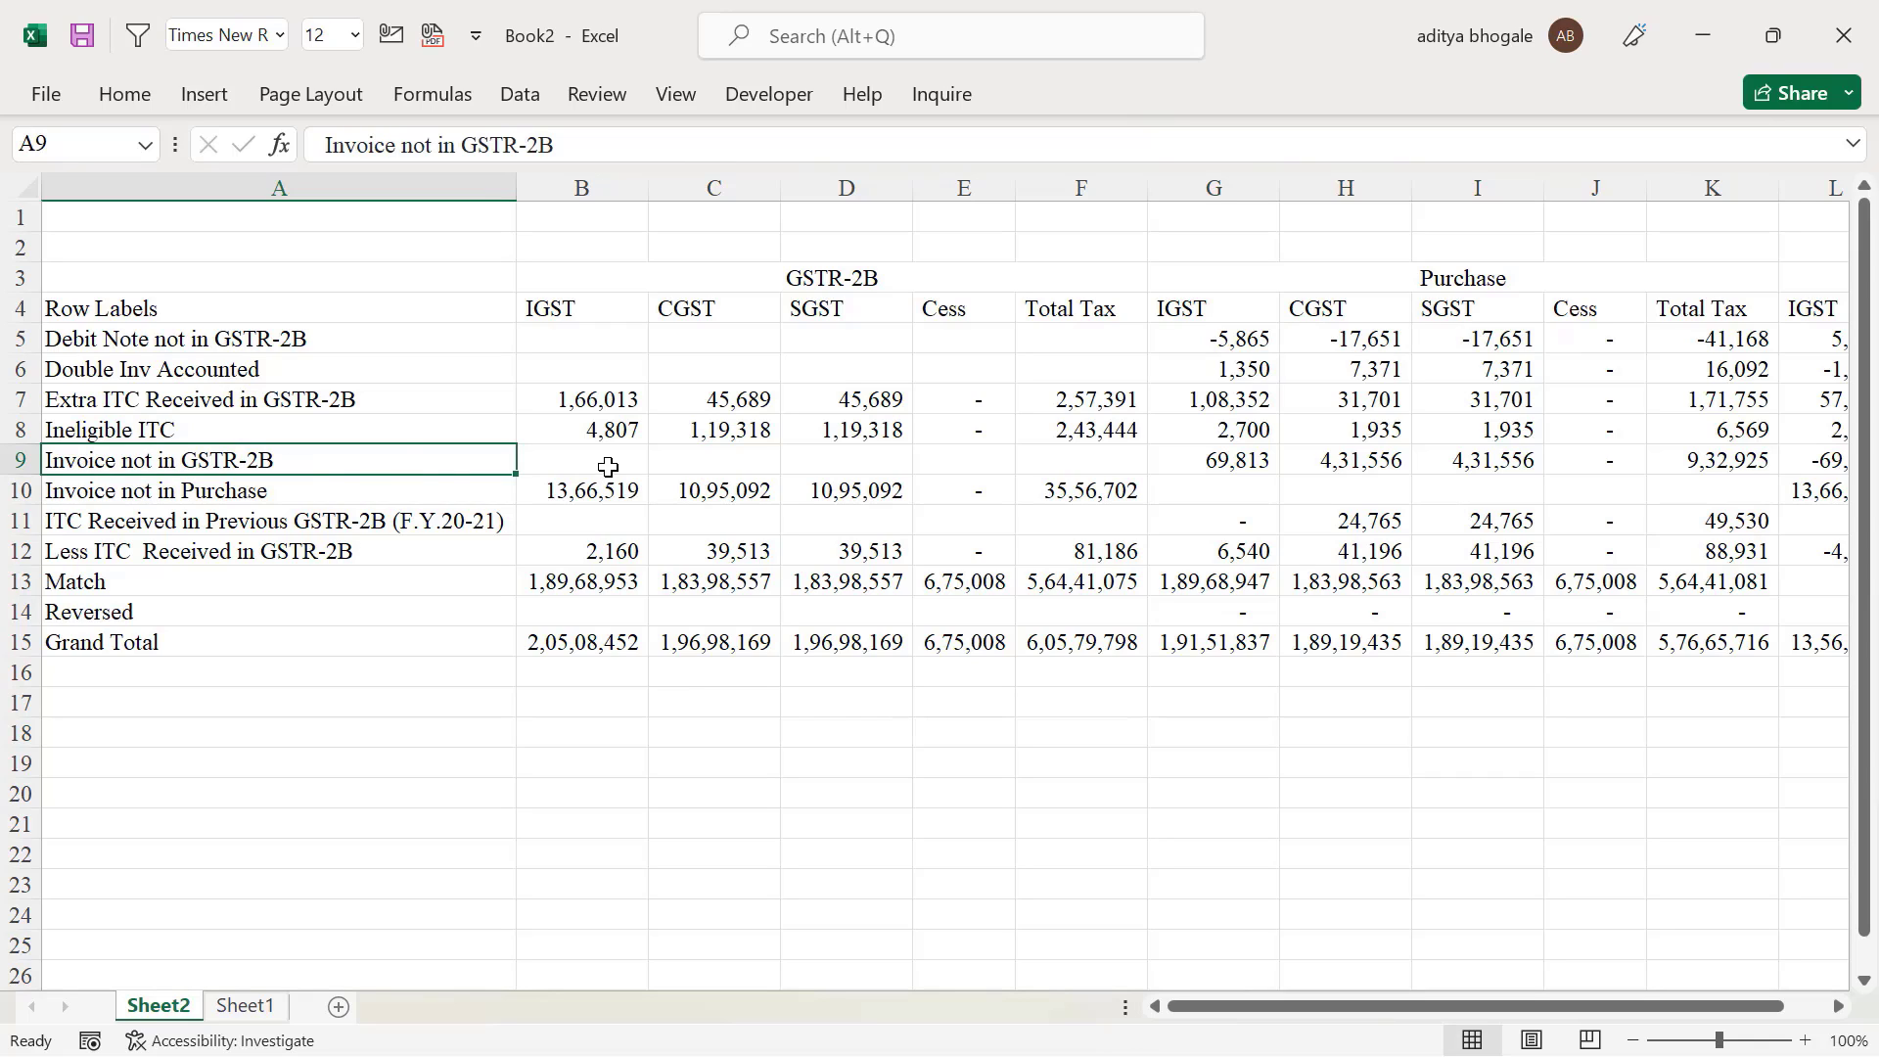
drag(608, 467, 937, 463)
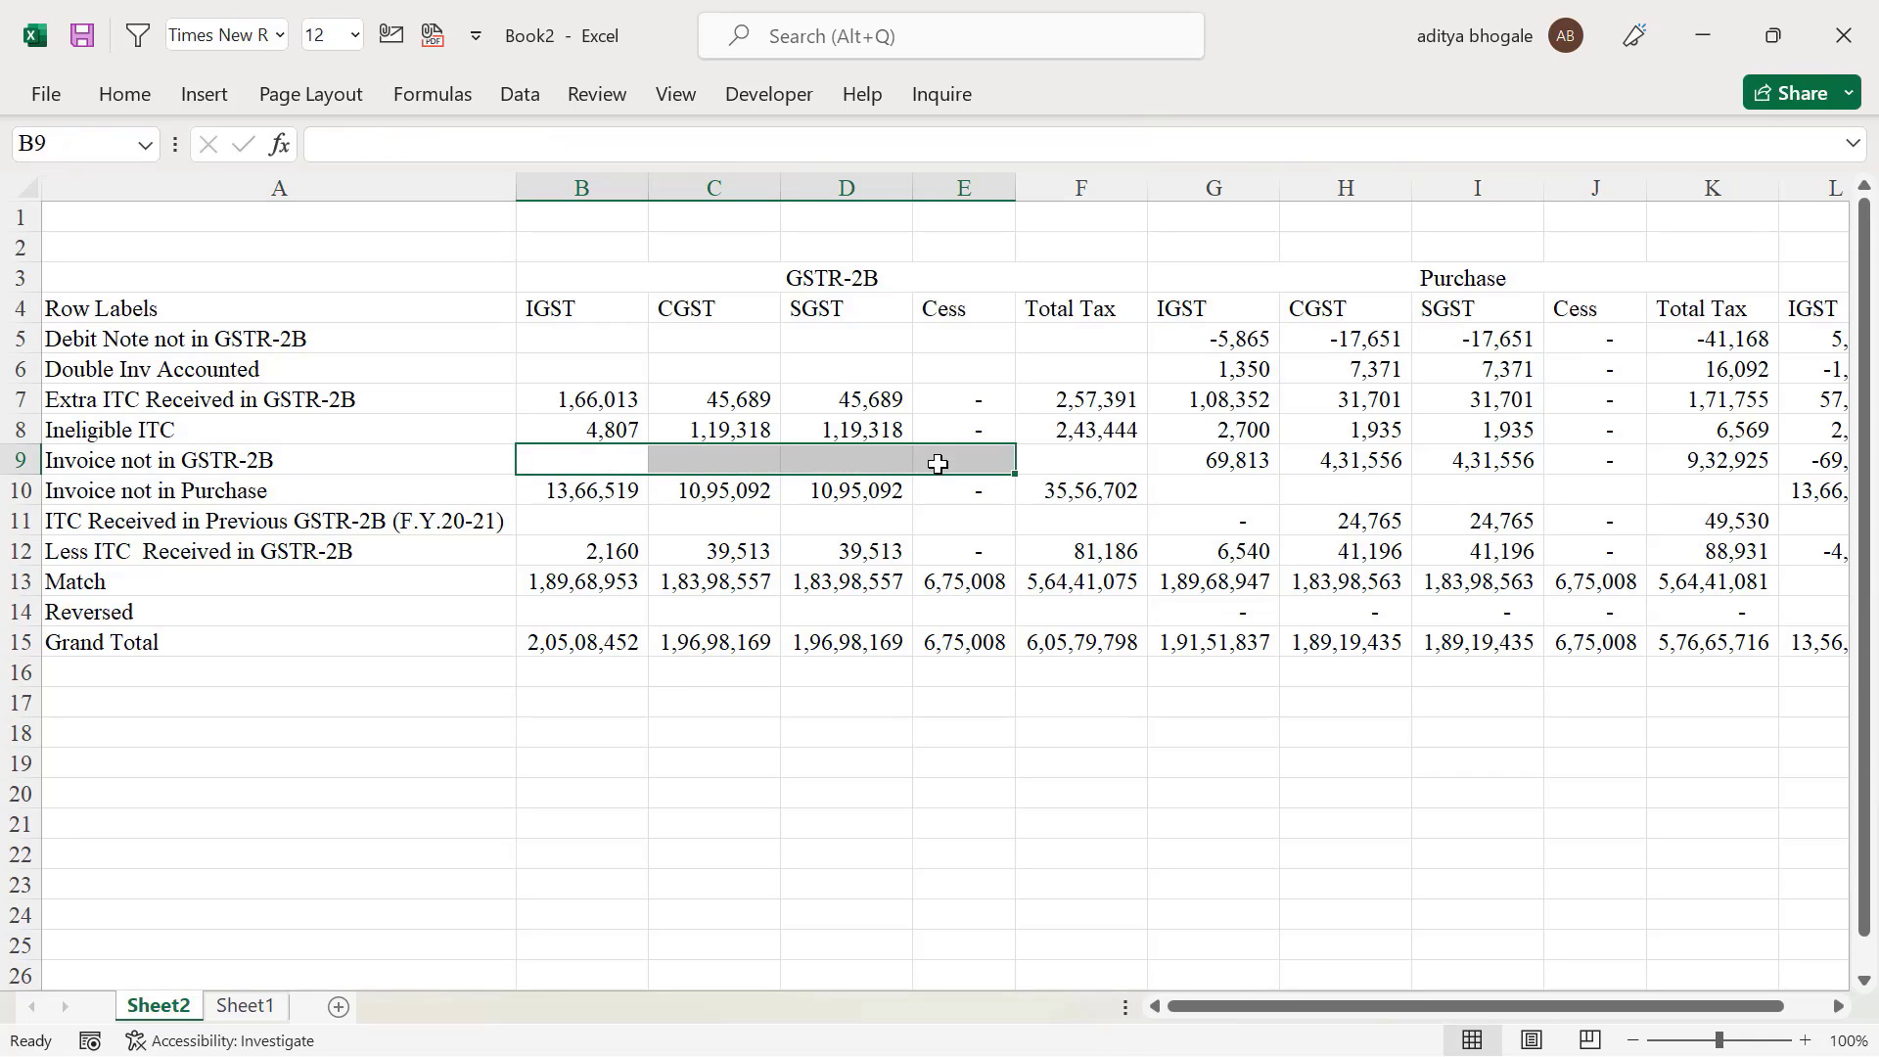
click(1130, 460)
drag(1550, 464, 1551, 464)
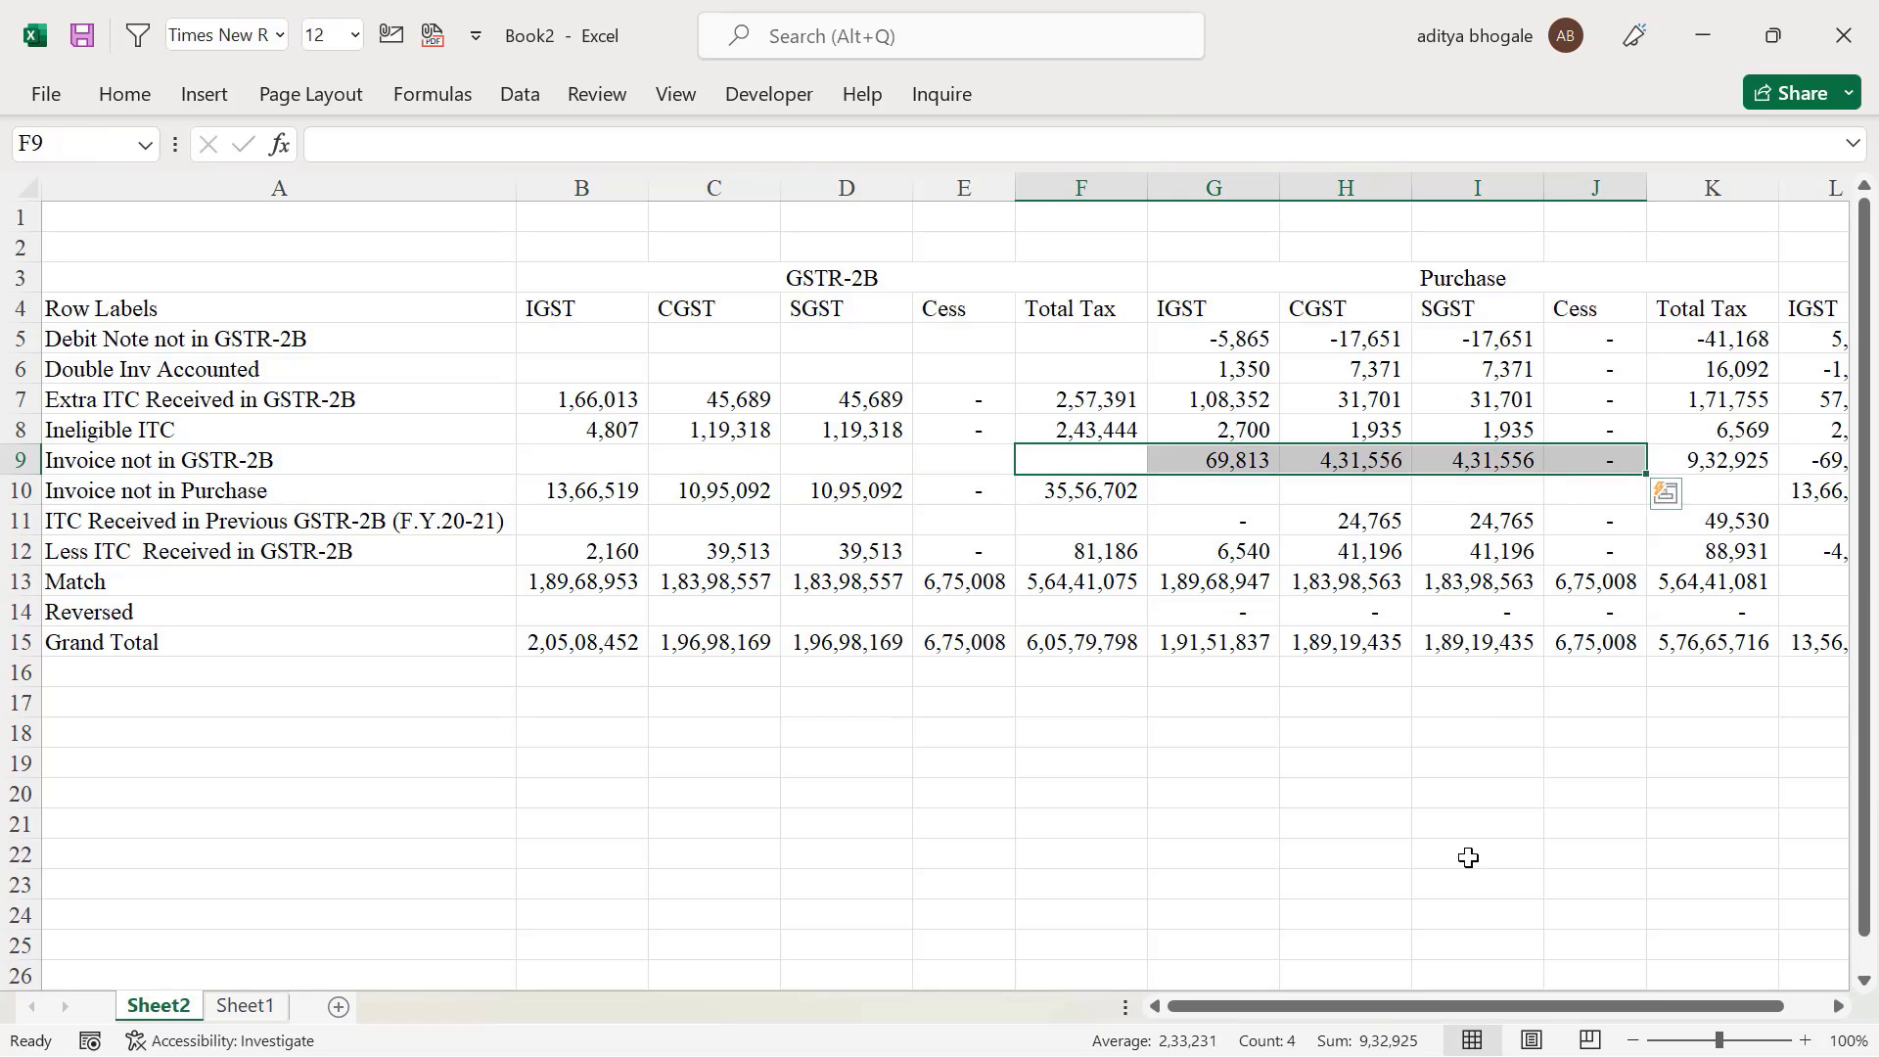
drag(1520, 1009, 1568, 1009)
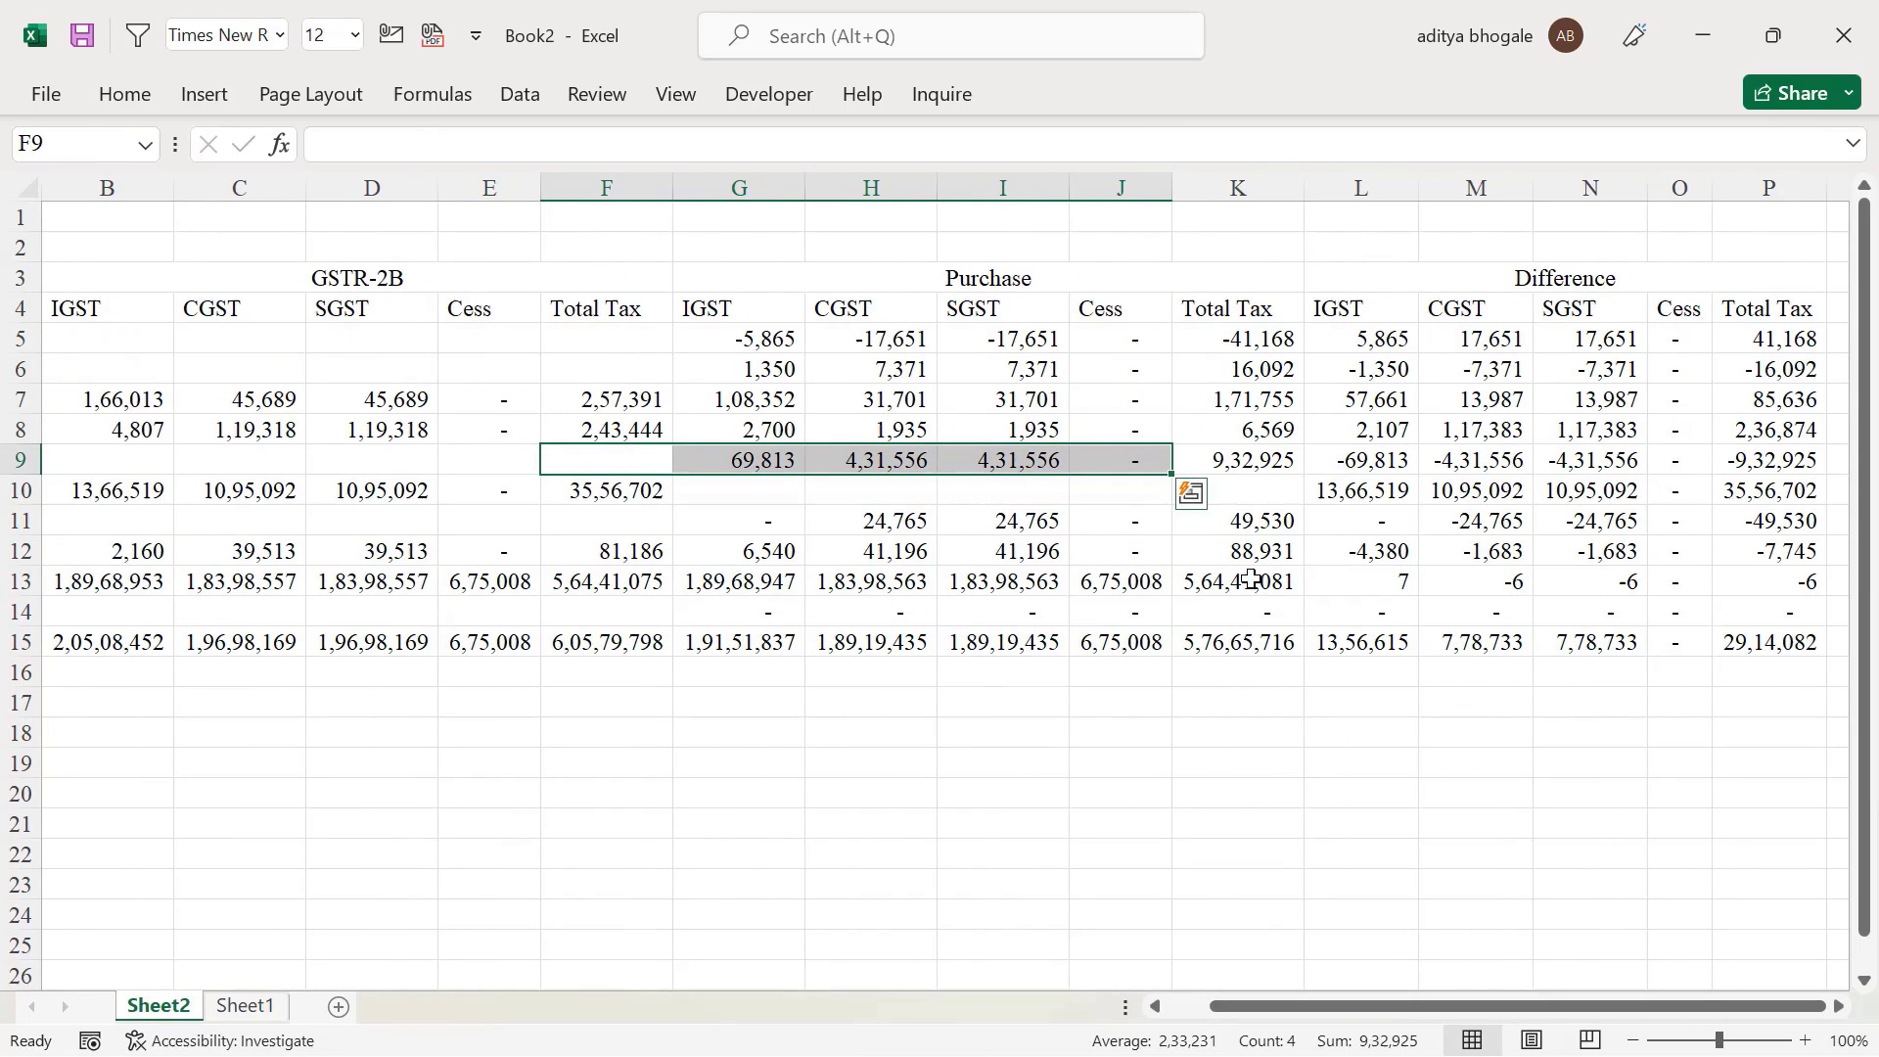
drag(1223, 471, 1741, 470)
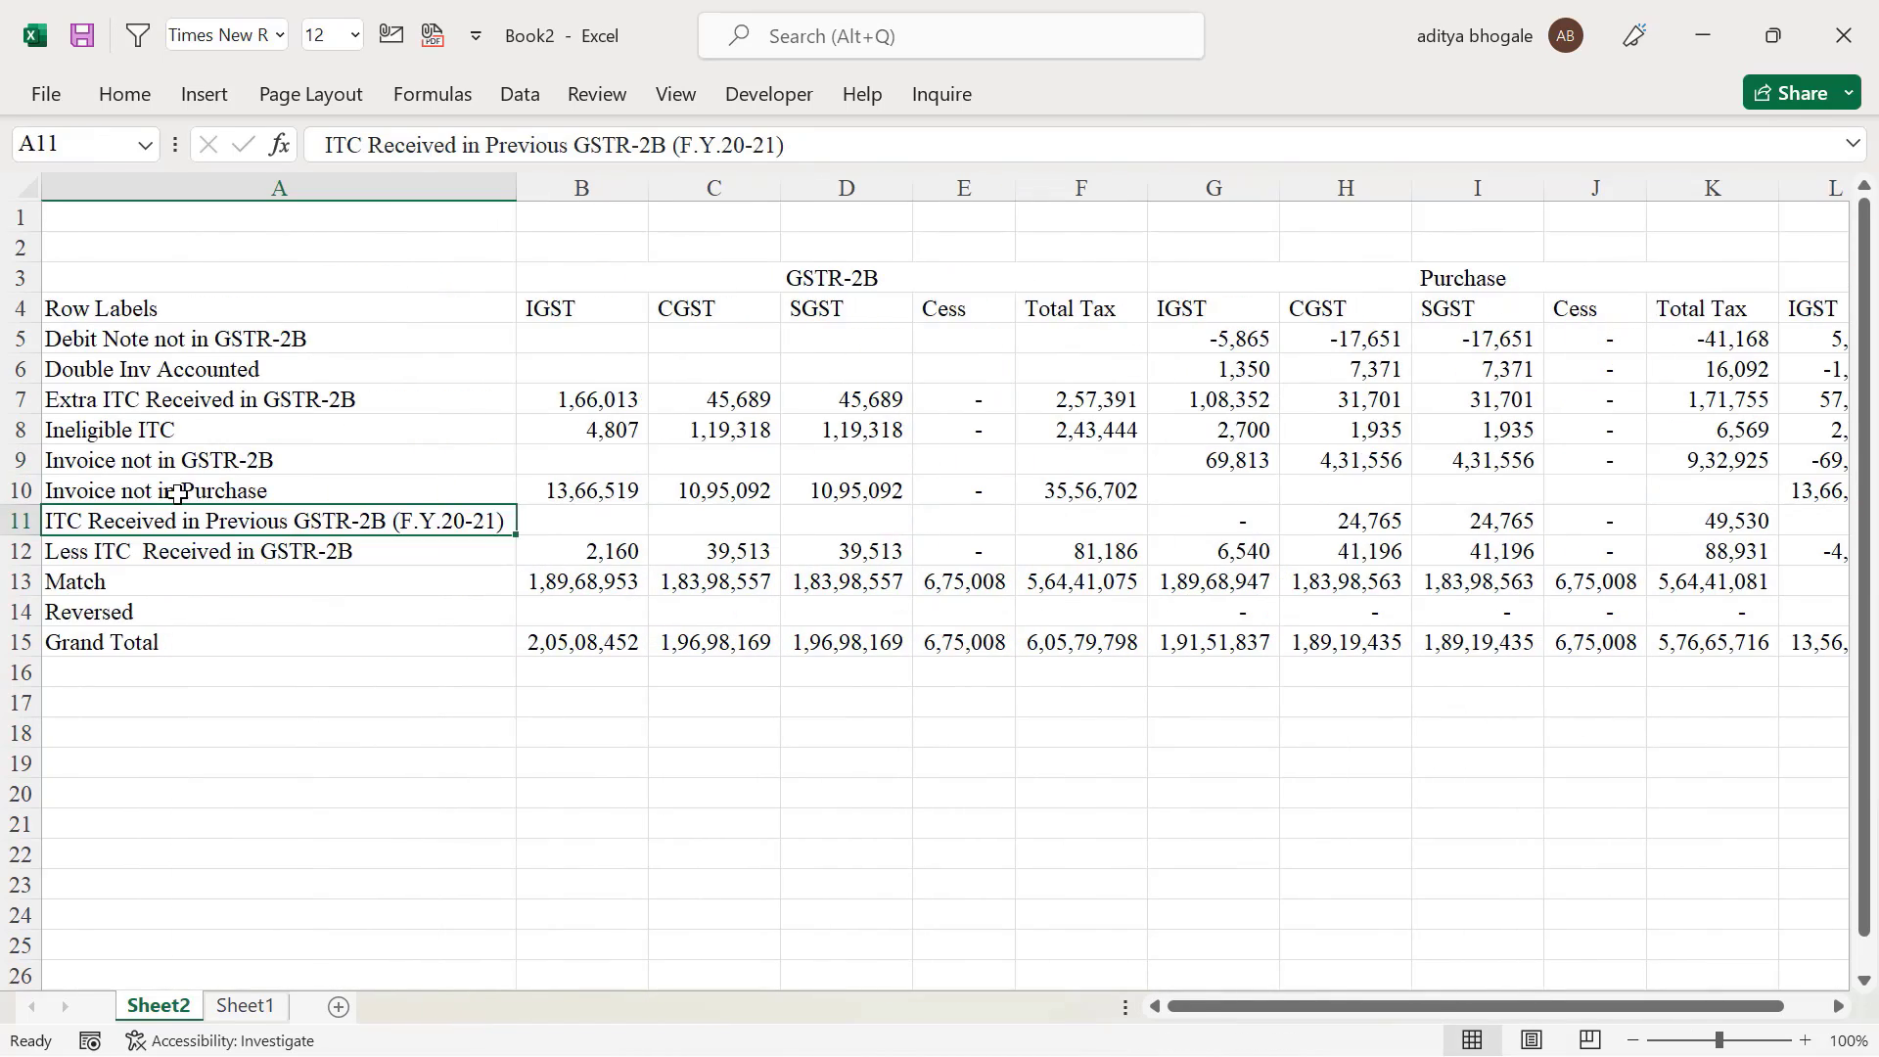
Examine the Invoice not in Purchase and Match rows, comparing their GSTR-2B and Purchase amounts and the Match row's Difference values
click(182, 494)
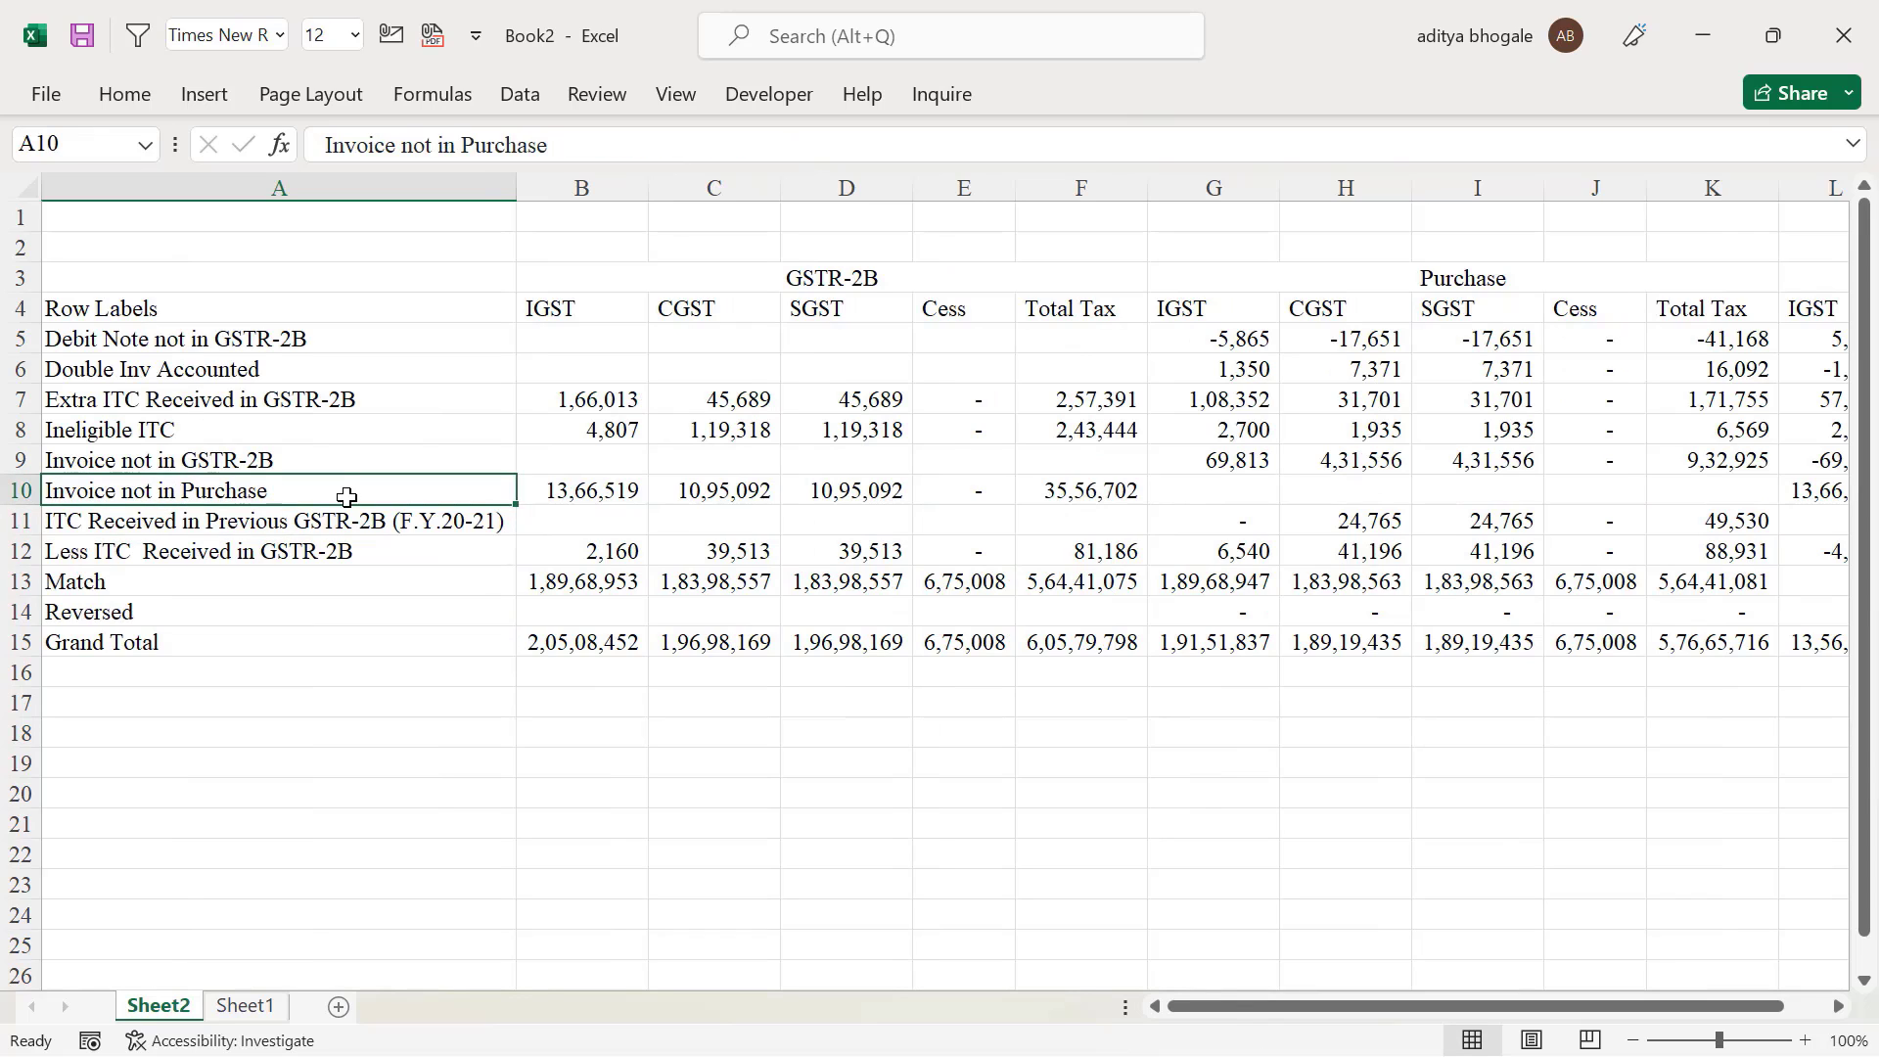
drag(593, 498, 978, 489)
drag(1229, 486, 1581, 486)
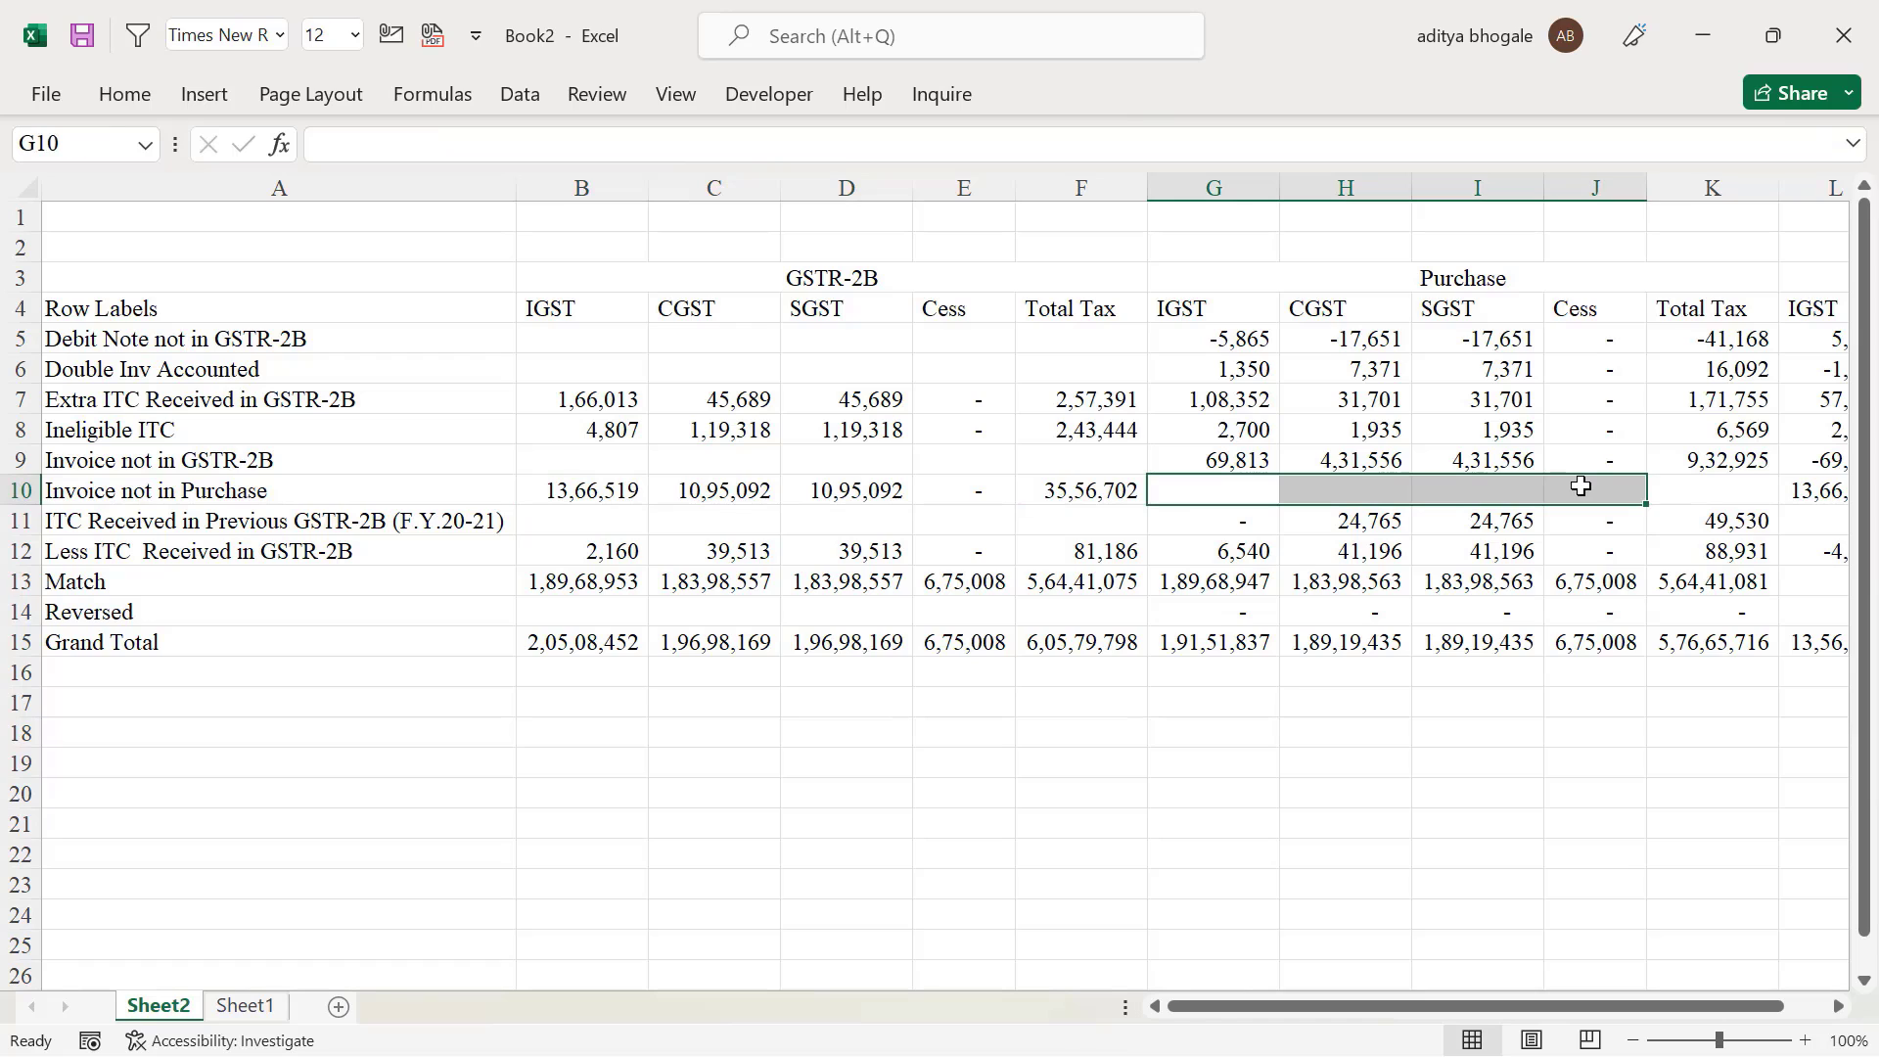
click(190, 585)
drag(595, 584, 1021, 585)
drag(1277, 587, 1458, 585)
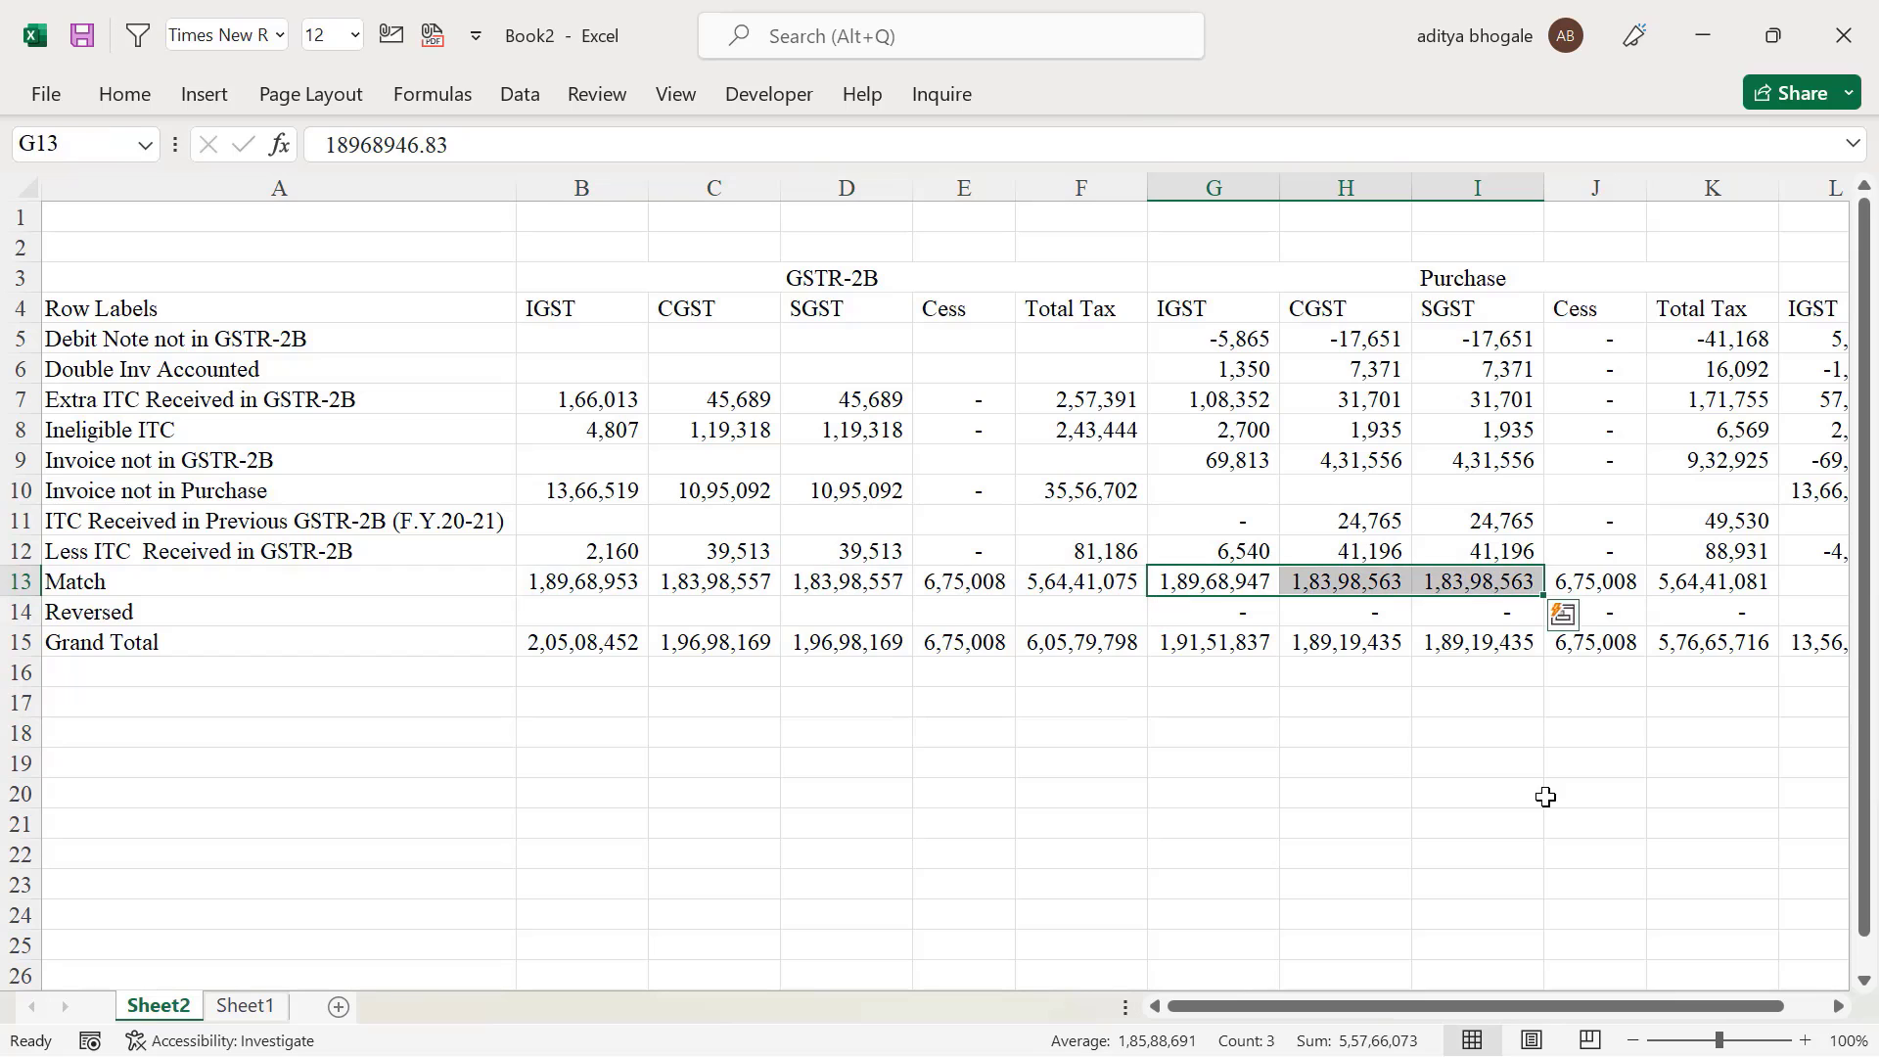
drag(1530, 1016, 1592, 1018)
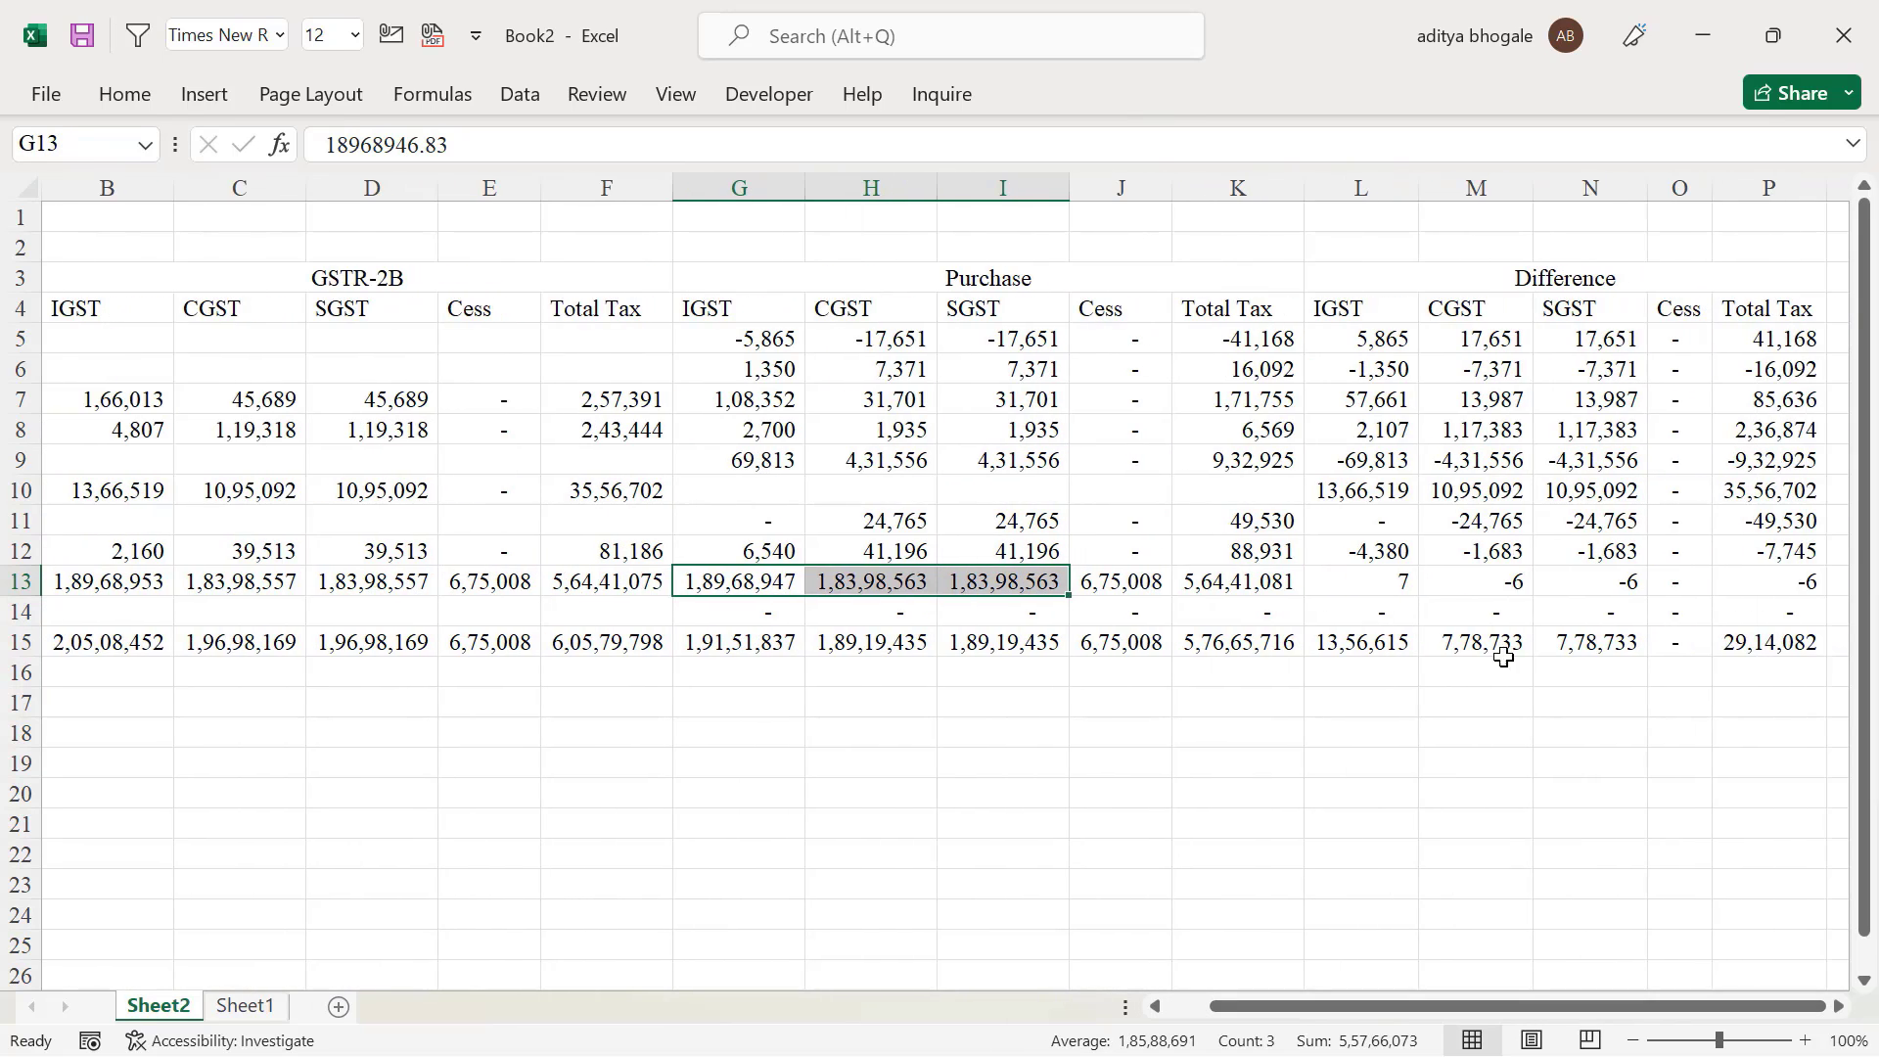
click(1120, 612)
drag(1360, 585, 1636, 583)
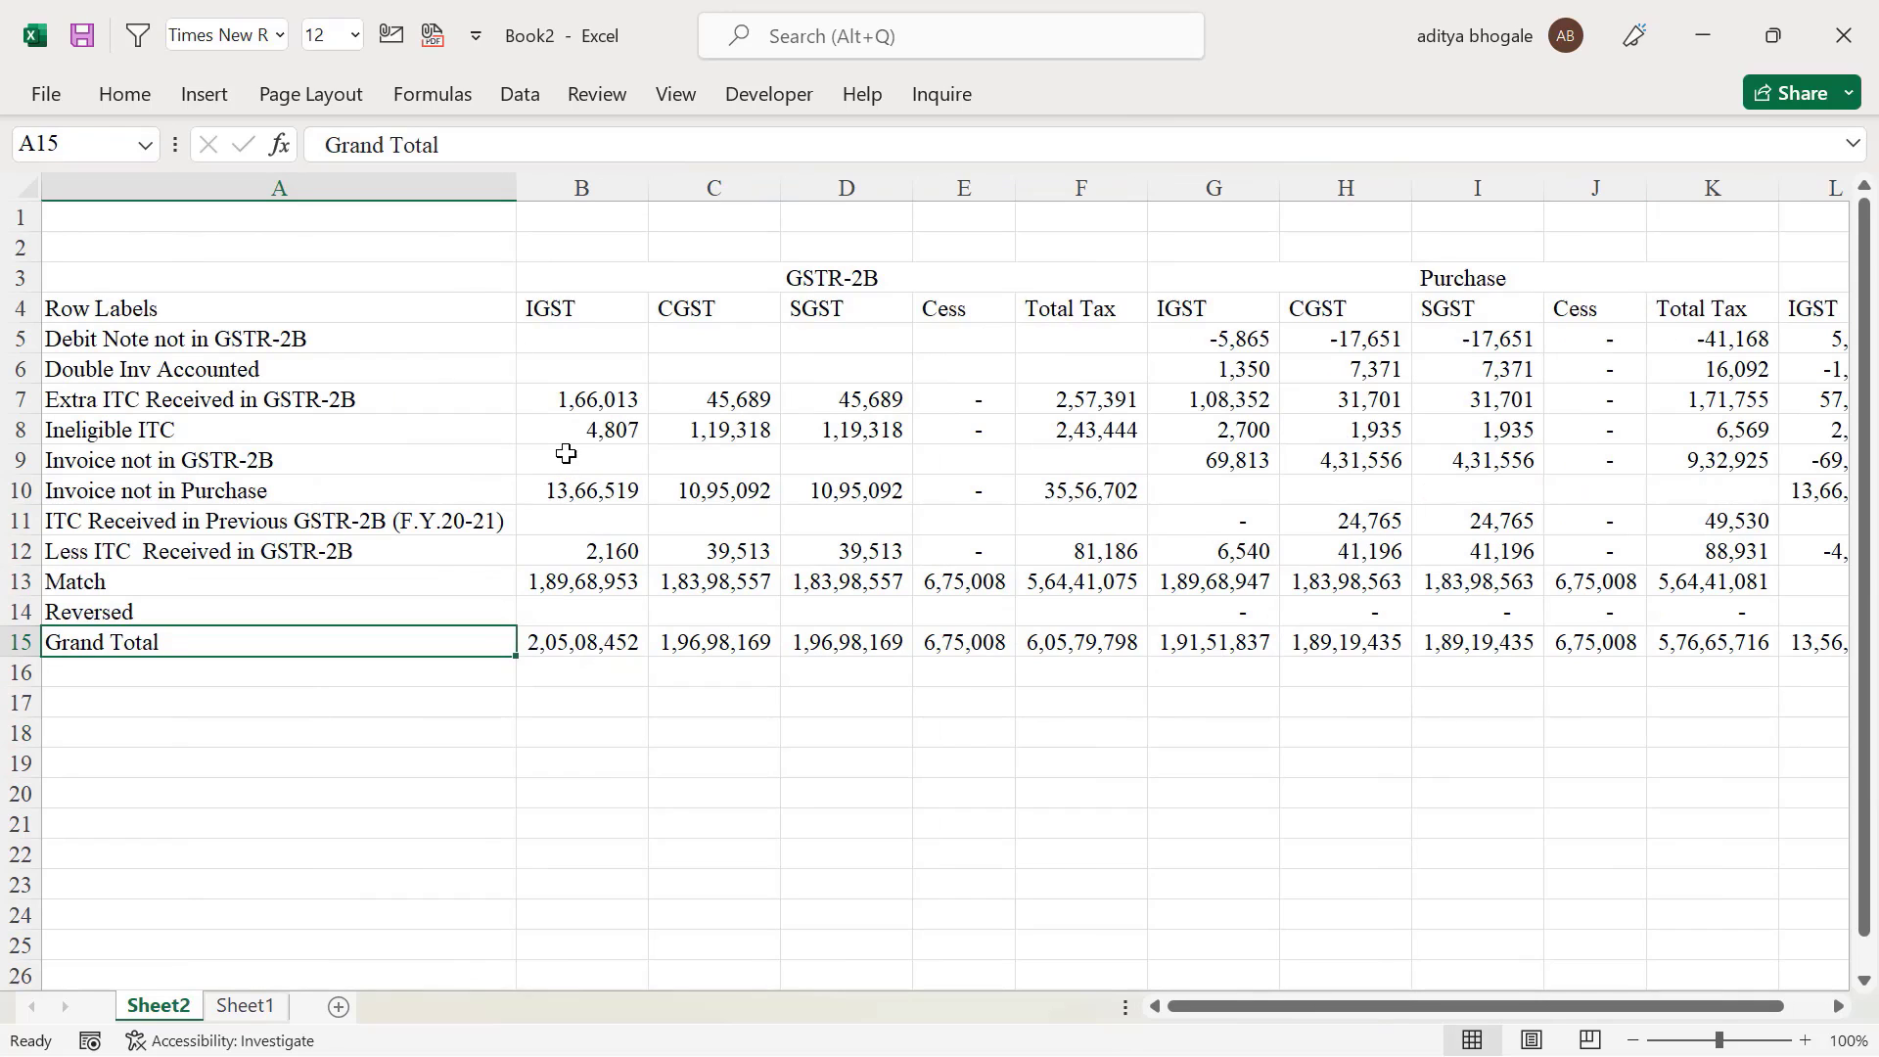
Move the Match row directly above the Debit Note not in GSTR-2B row, as the table's first data row
click(18, 339)
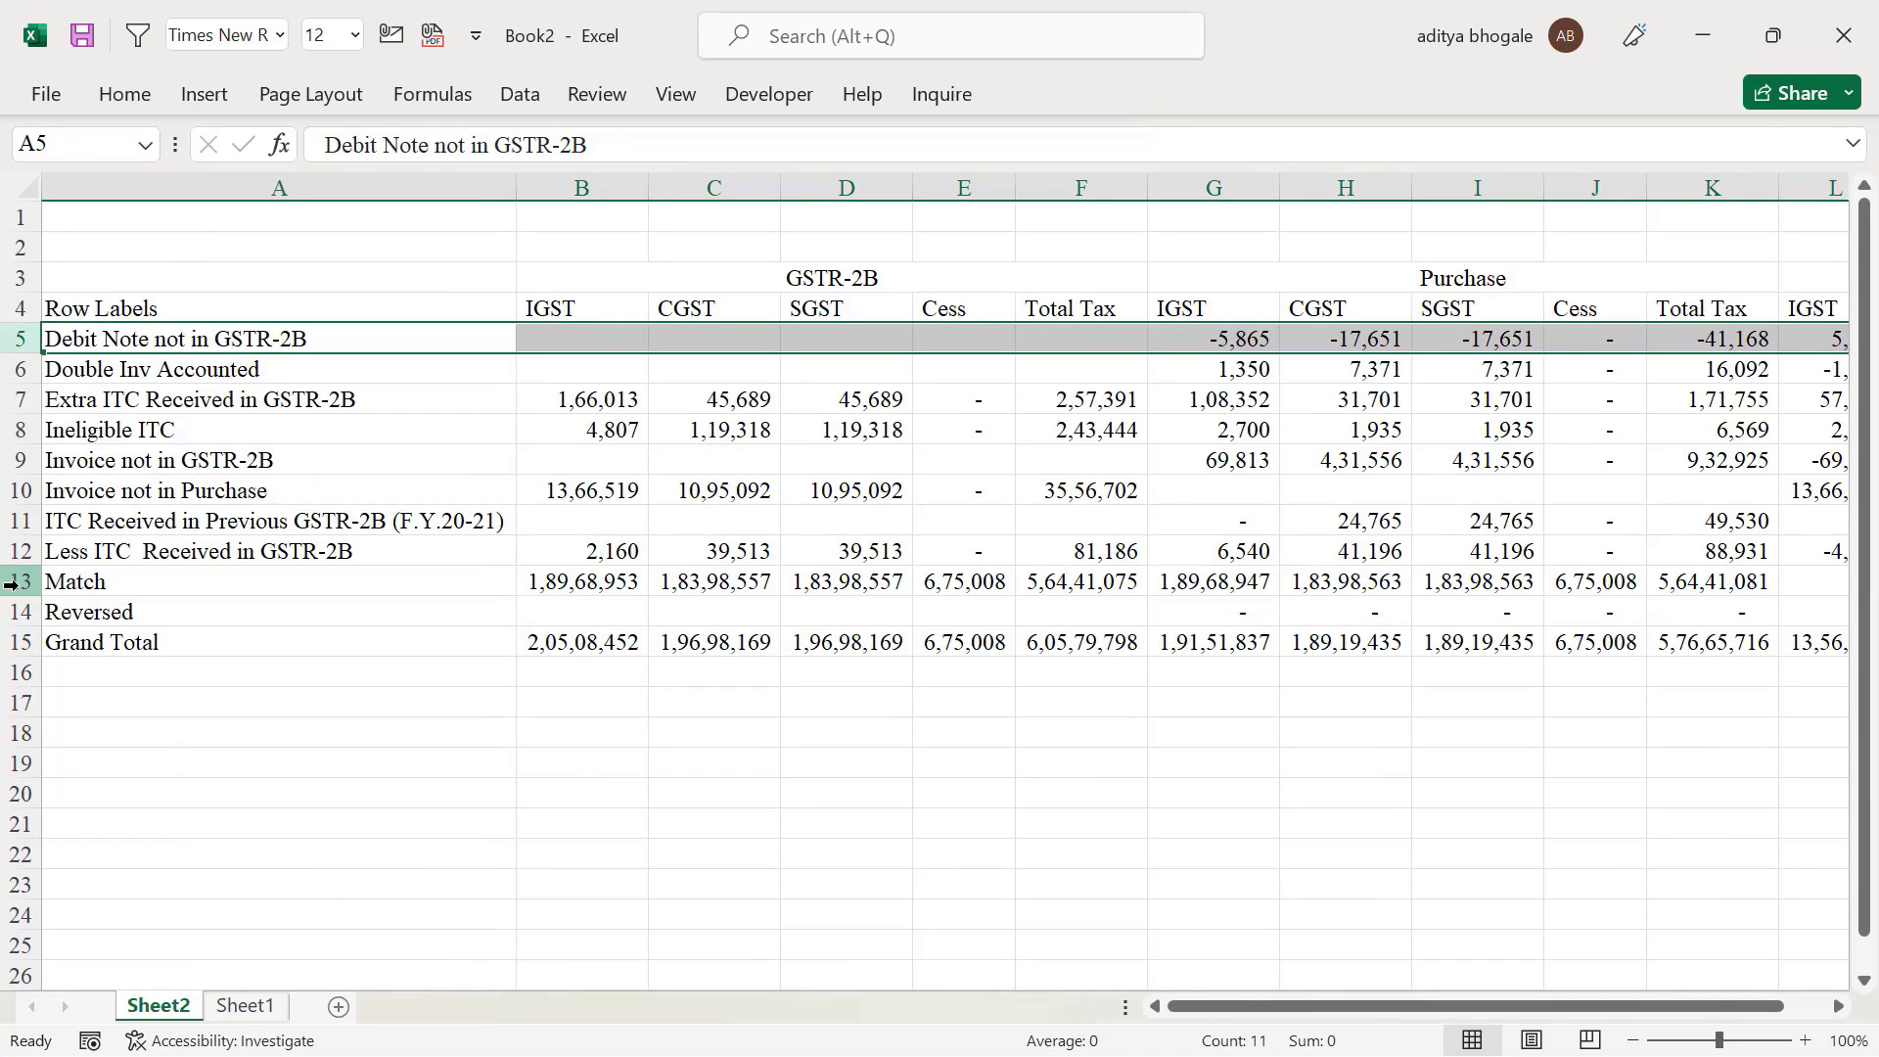
click(18, 584)
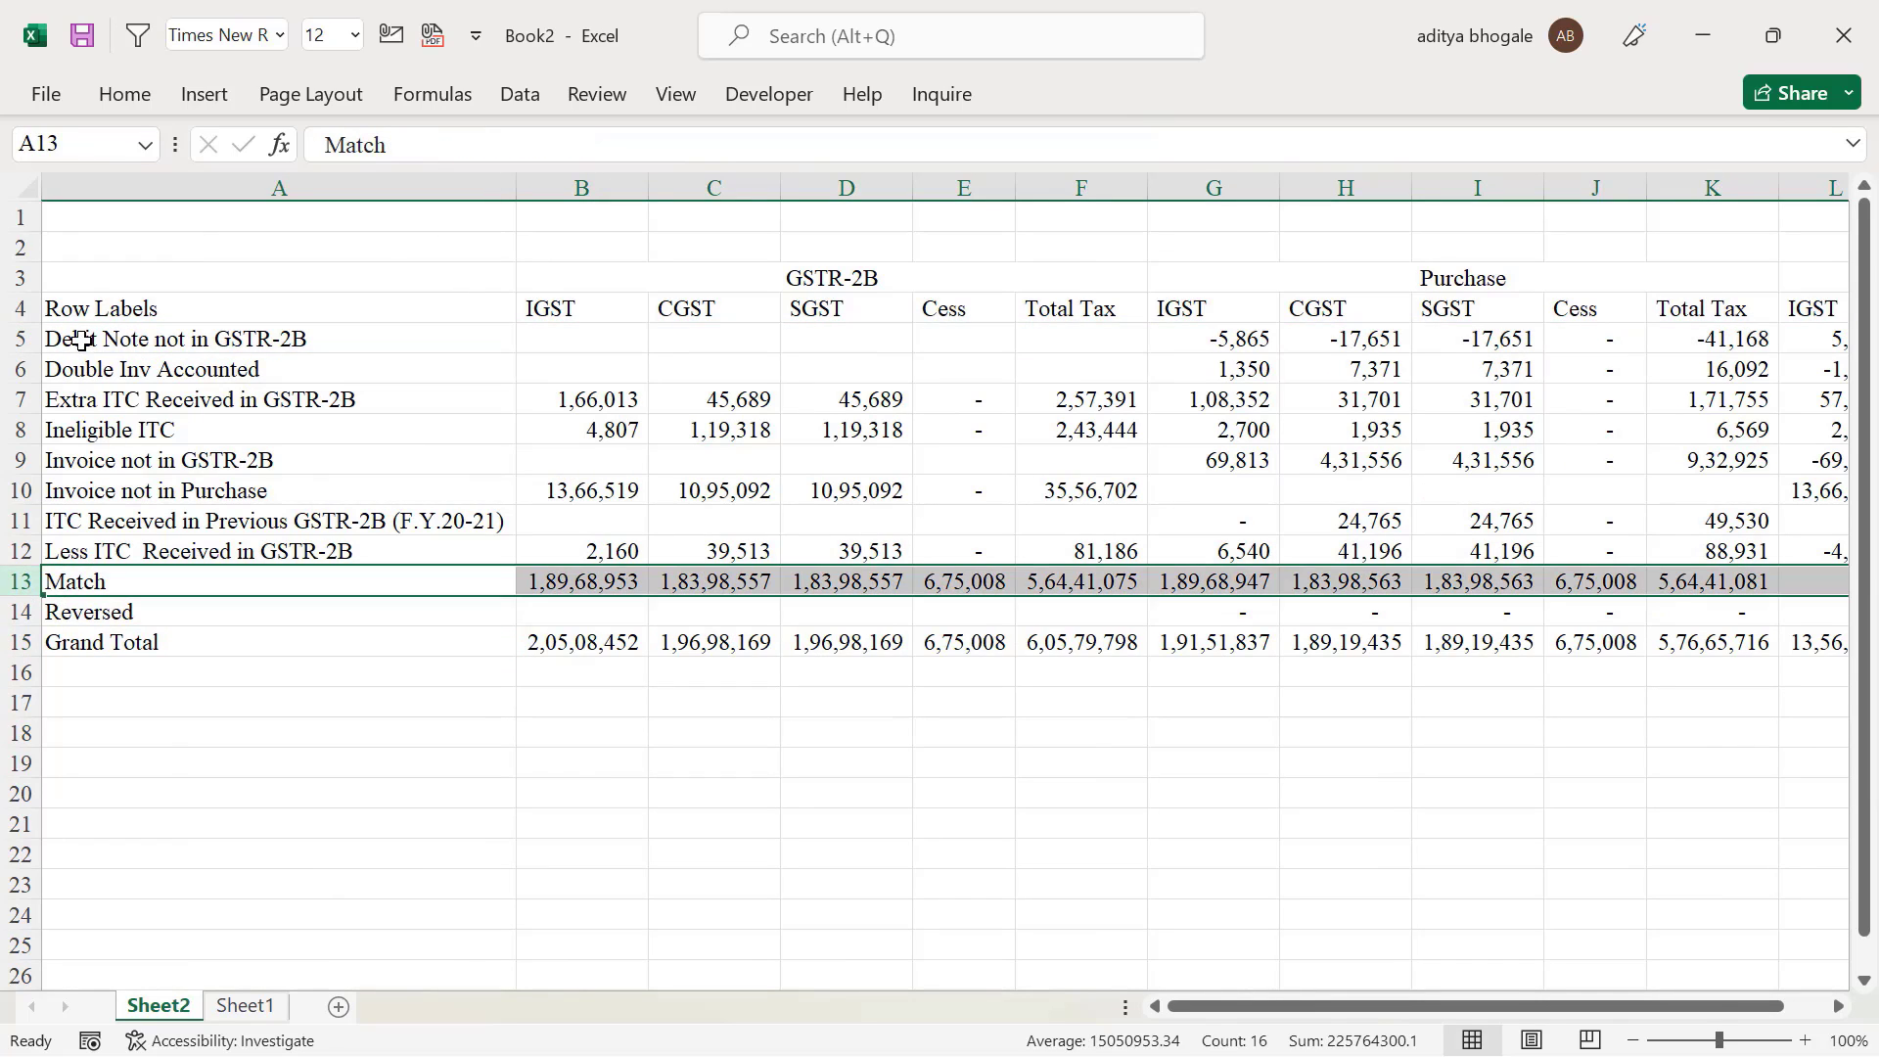
key(ctrl+x)
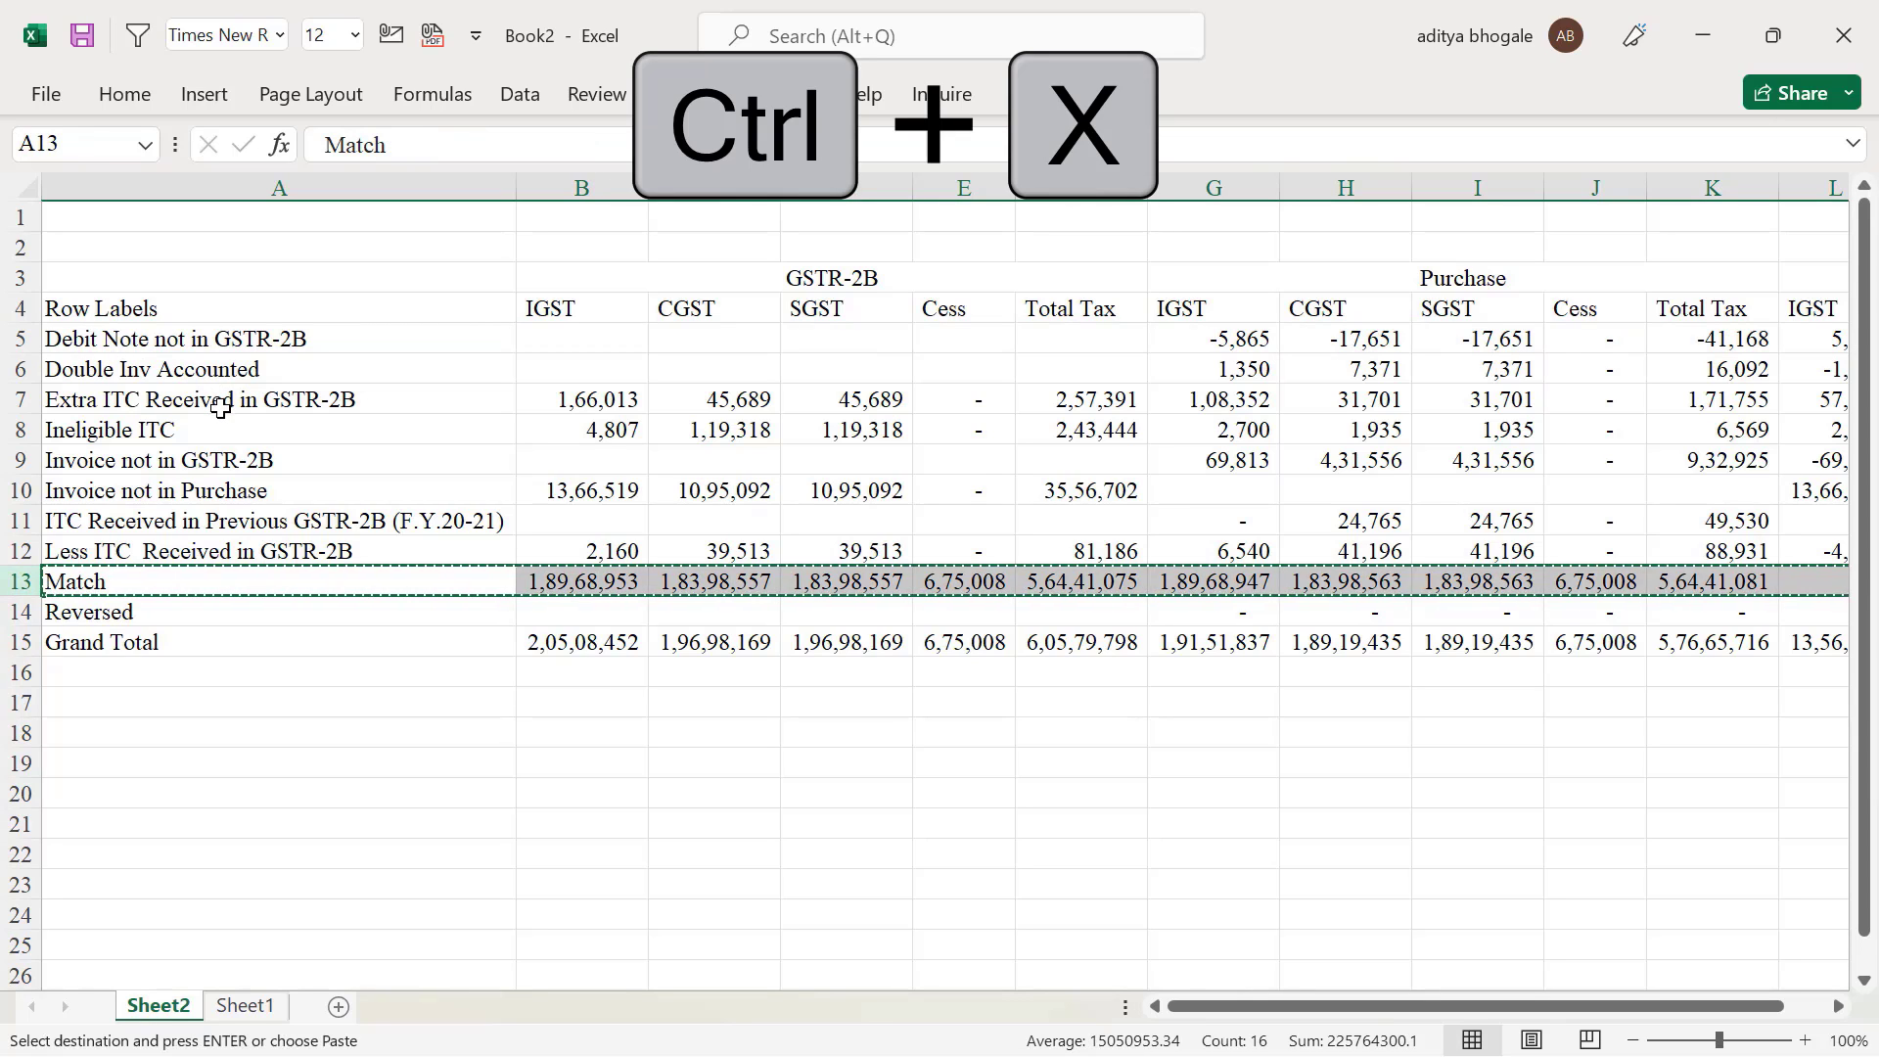
click(18, 340)
key(ctrl+plus)
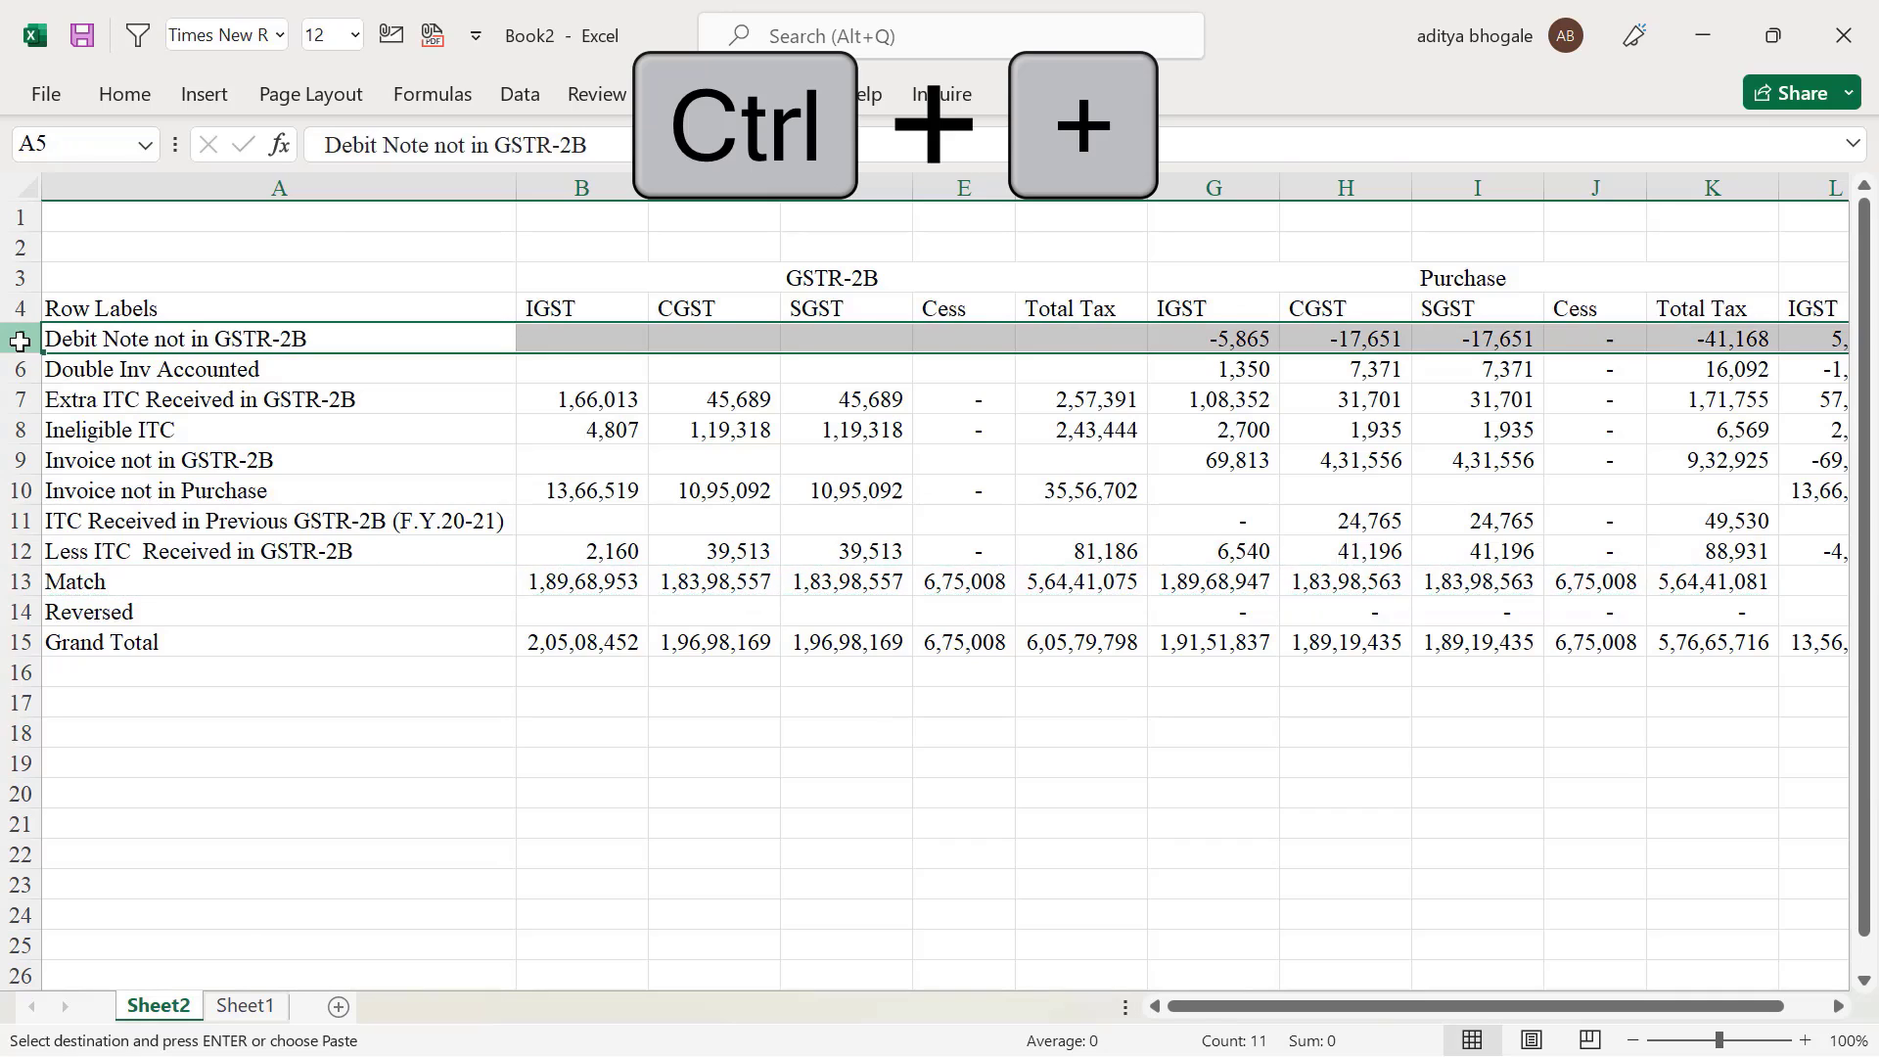
click(147, 371)
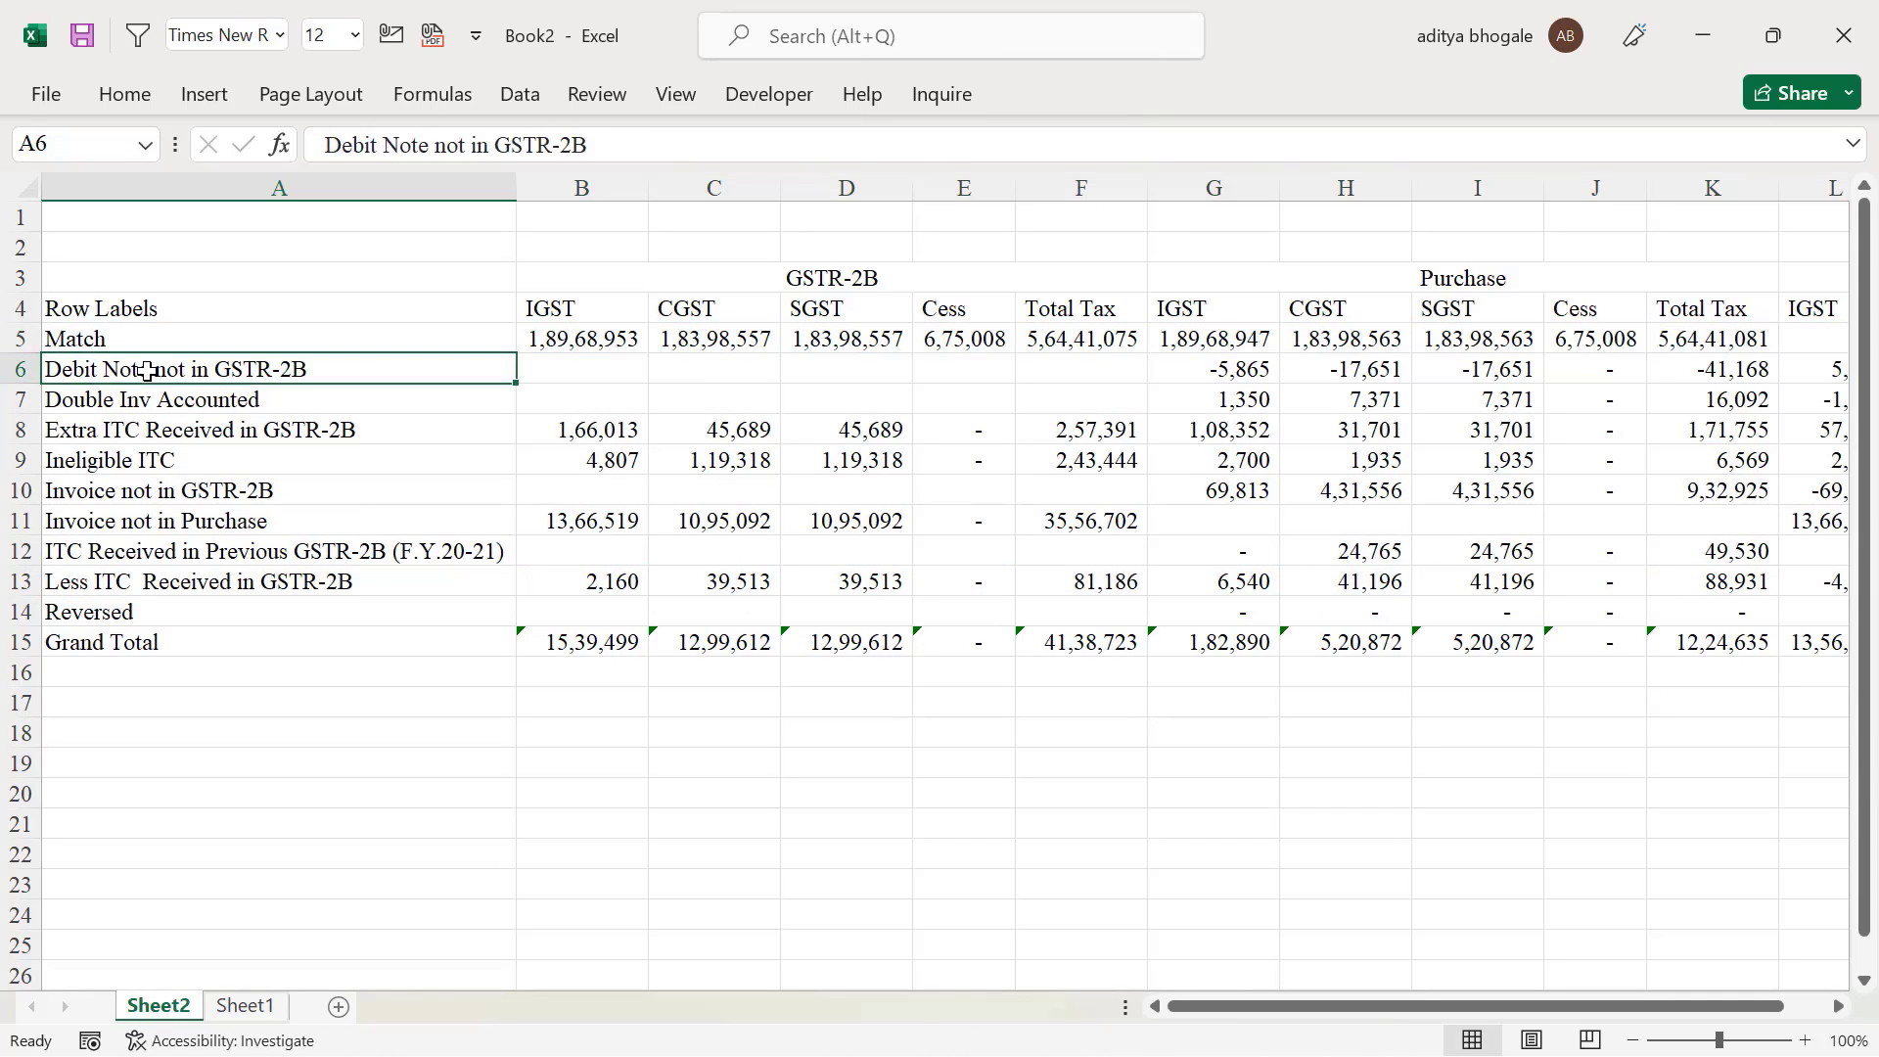
click(113, 341)
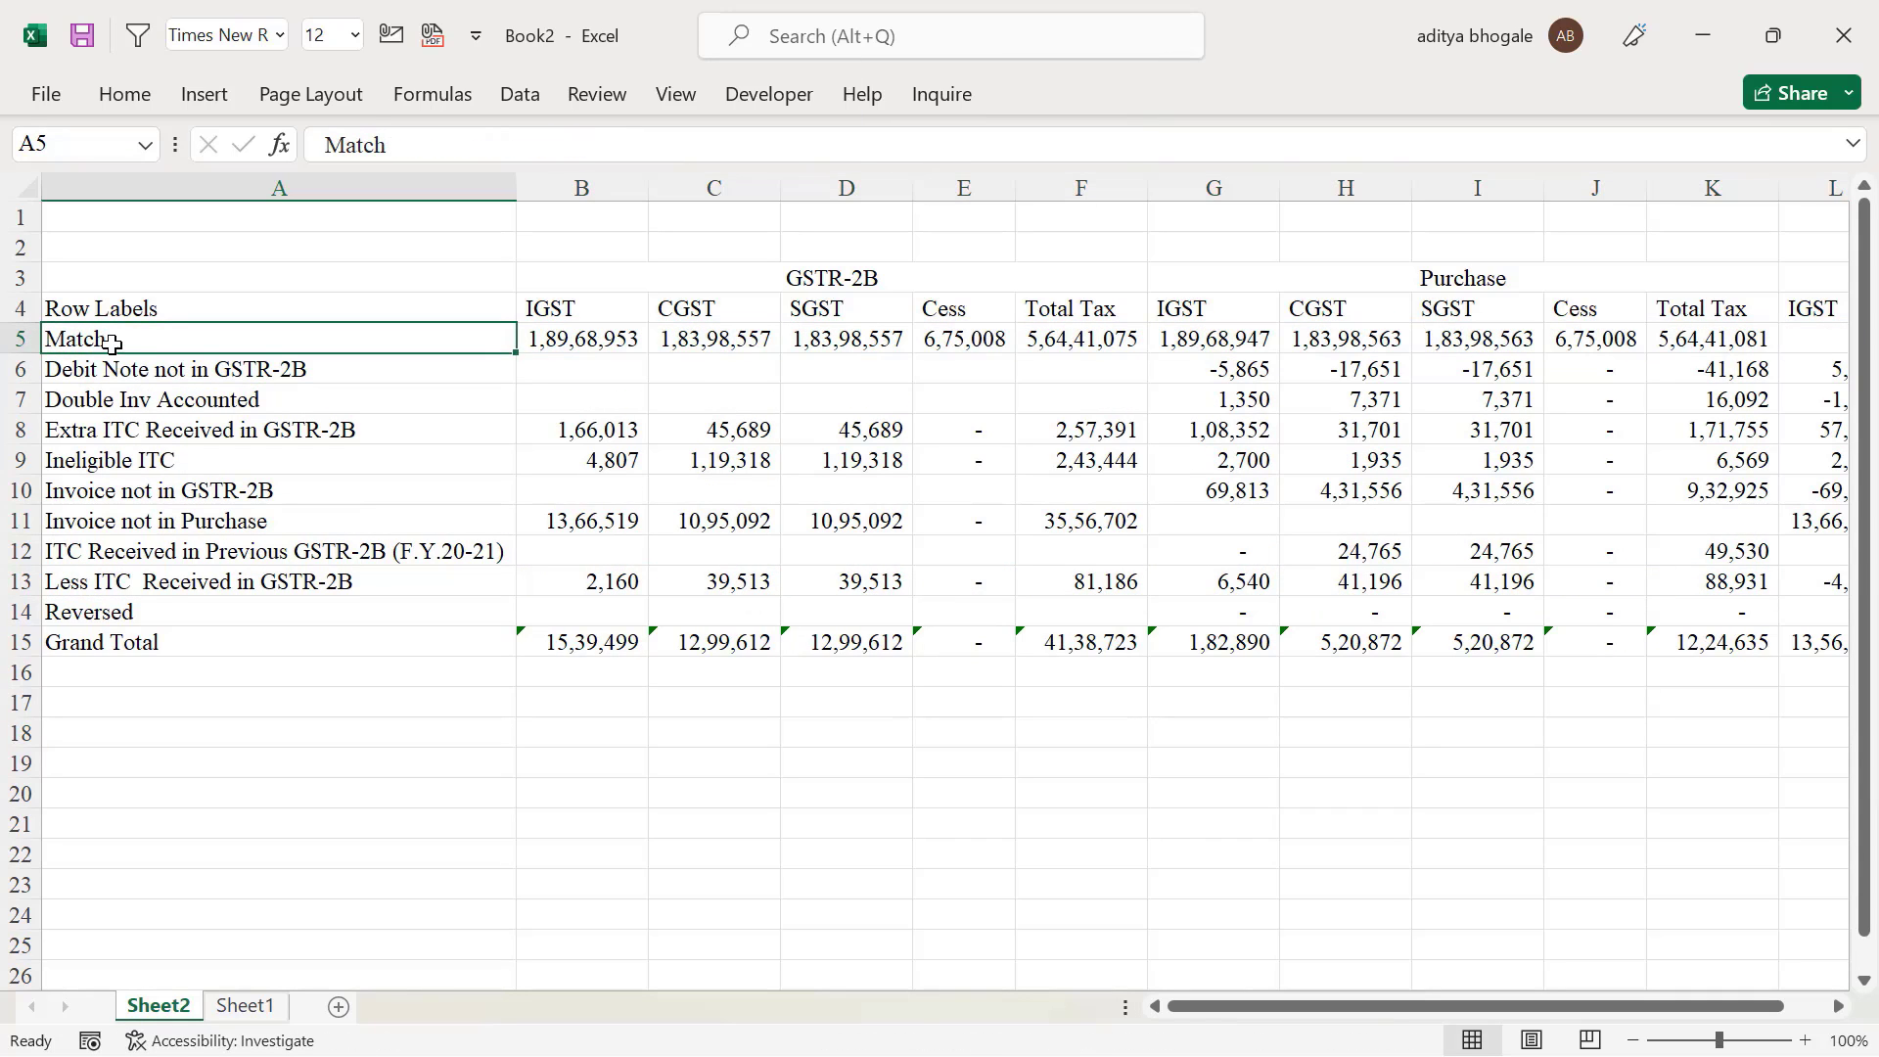
drag(112, 341, 203, 551)
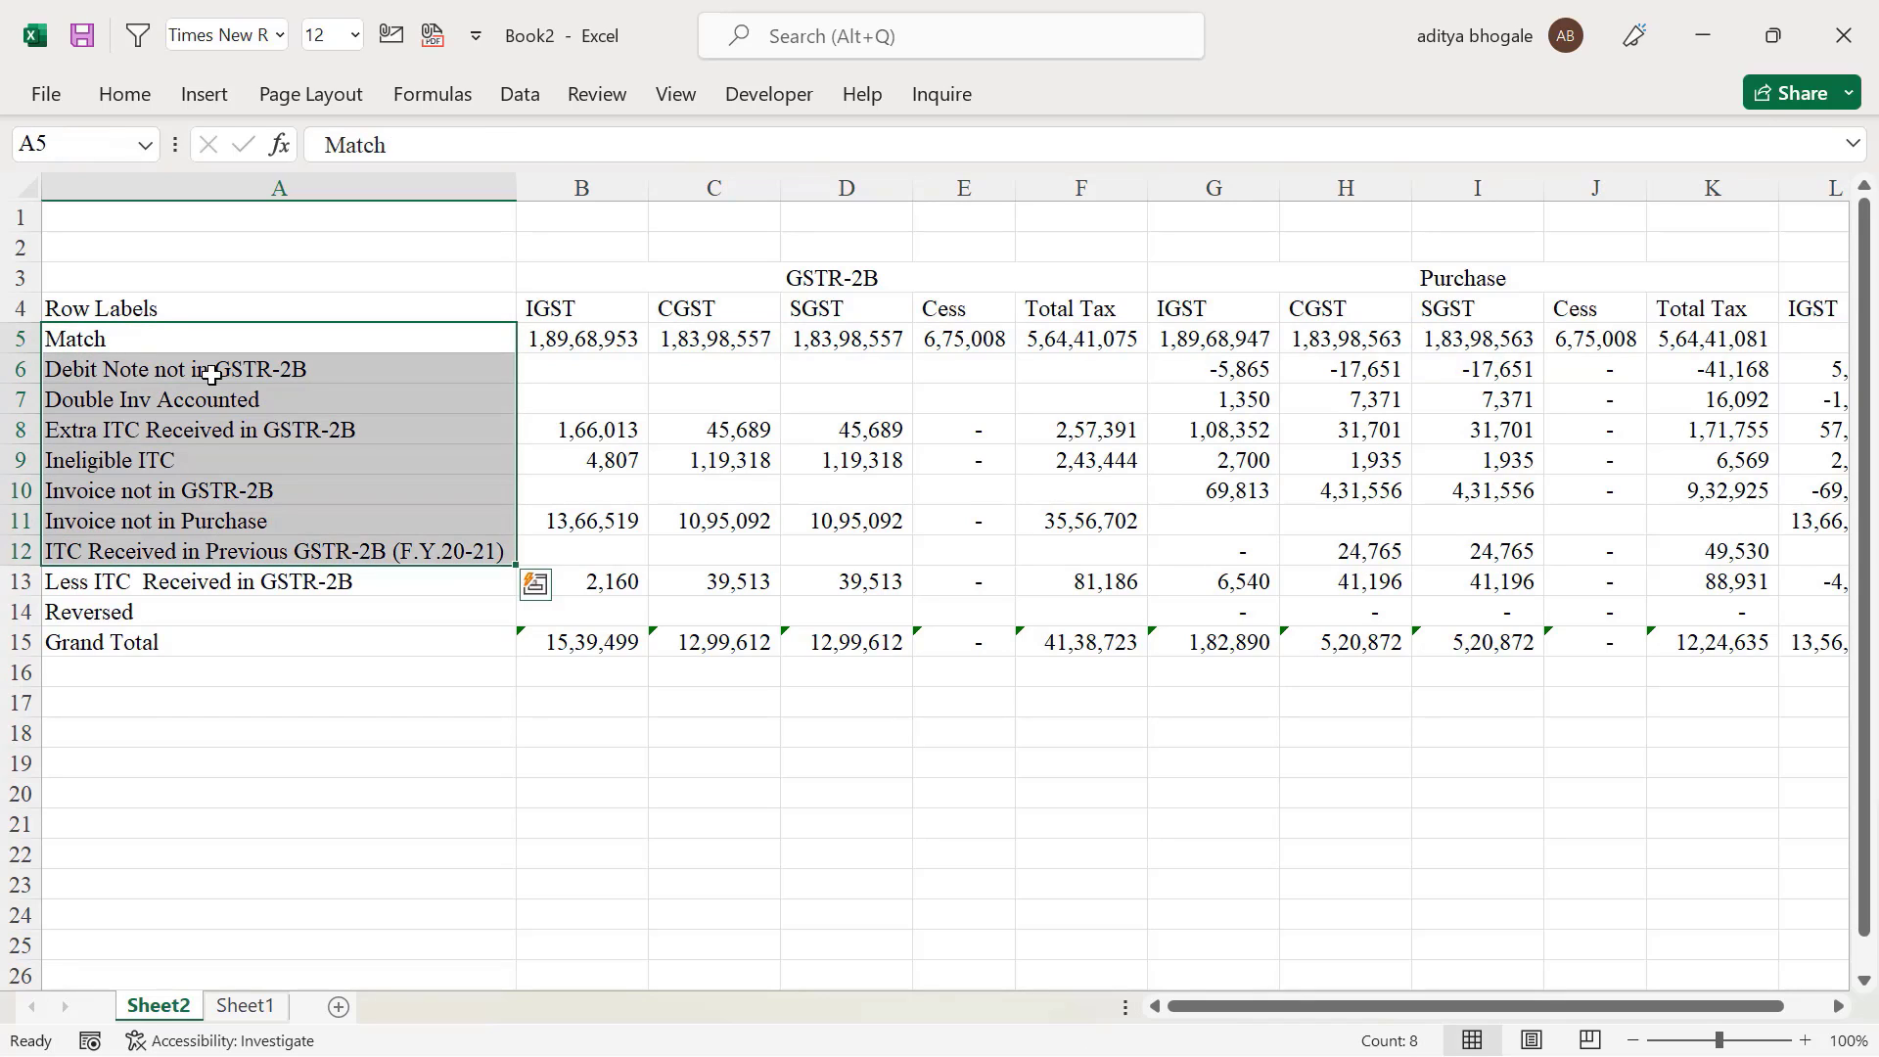
drag(109, 342, 206, 577)
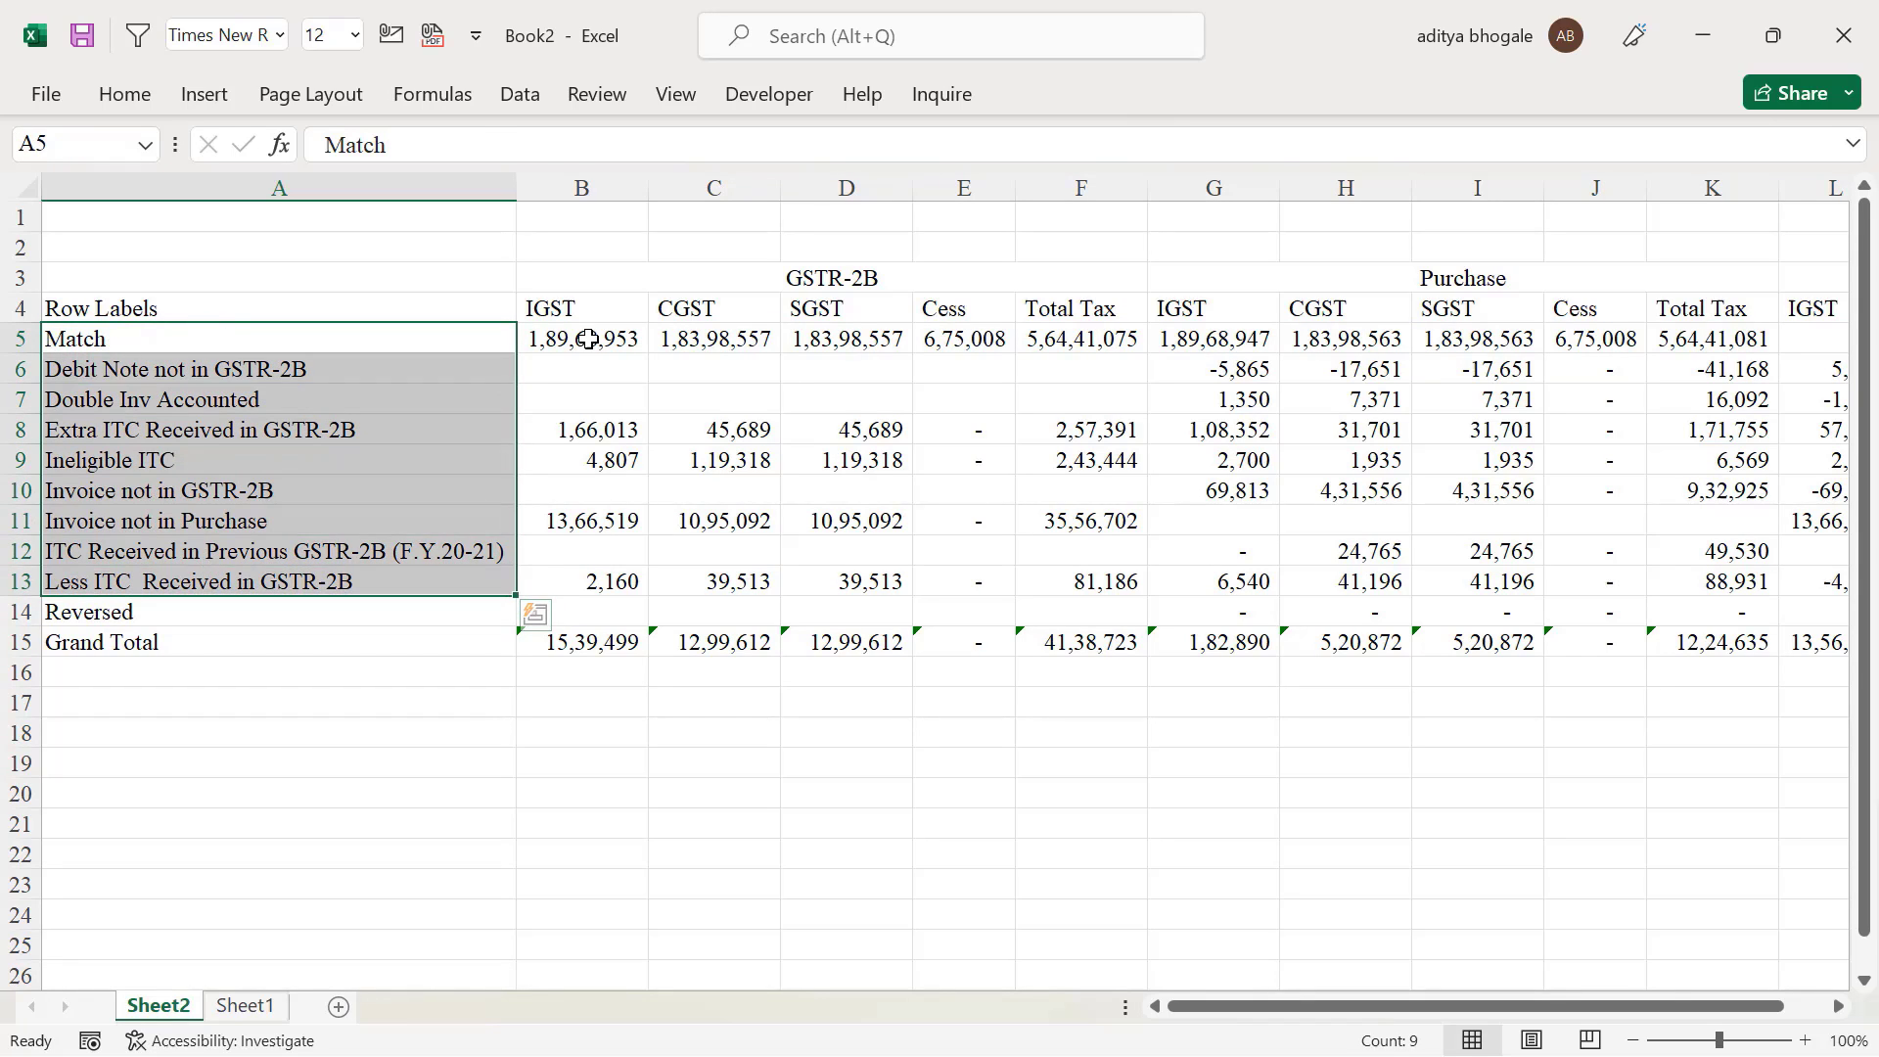
Rename the Row Labels header in A4 to Particulars
click(310, 313)
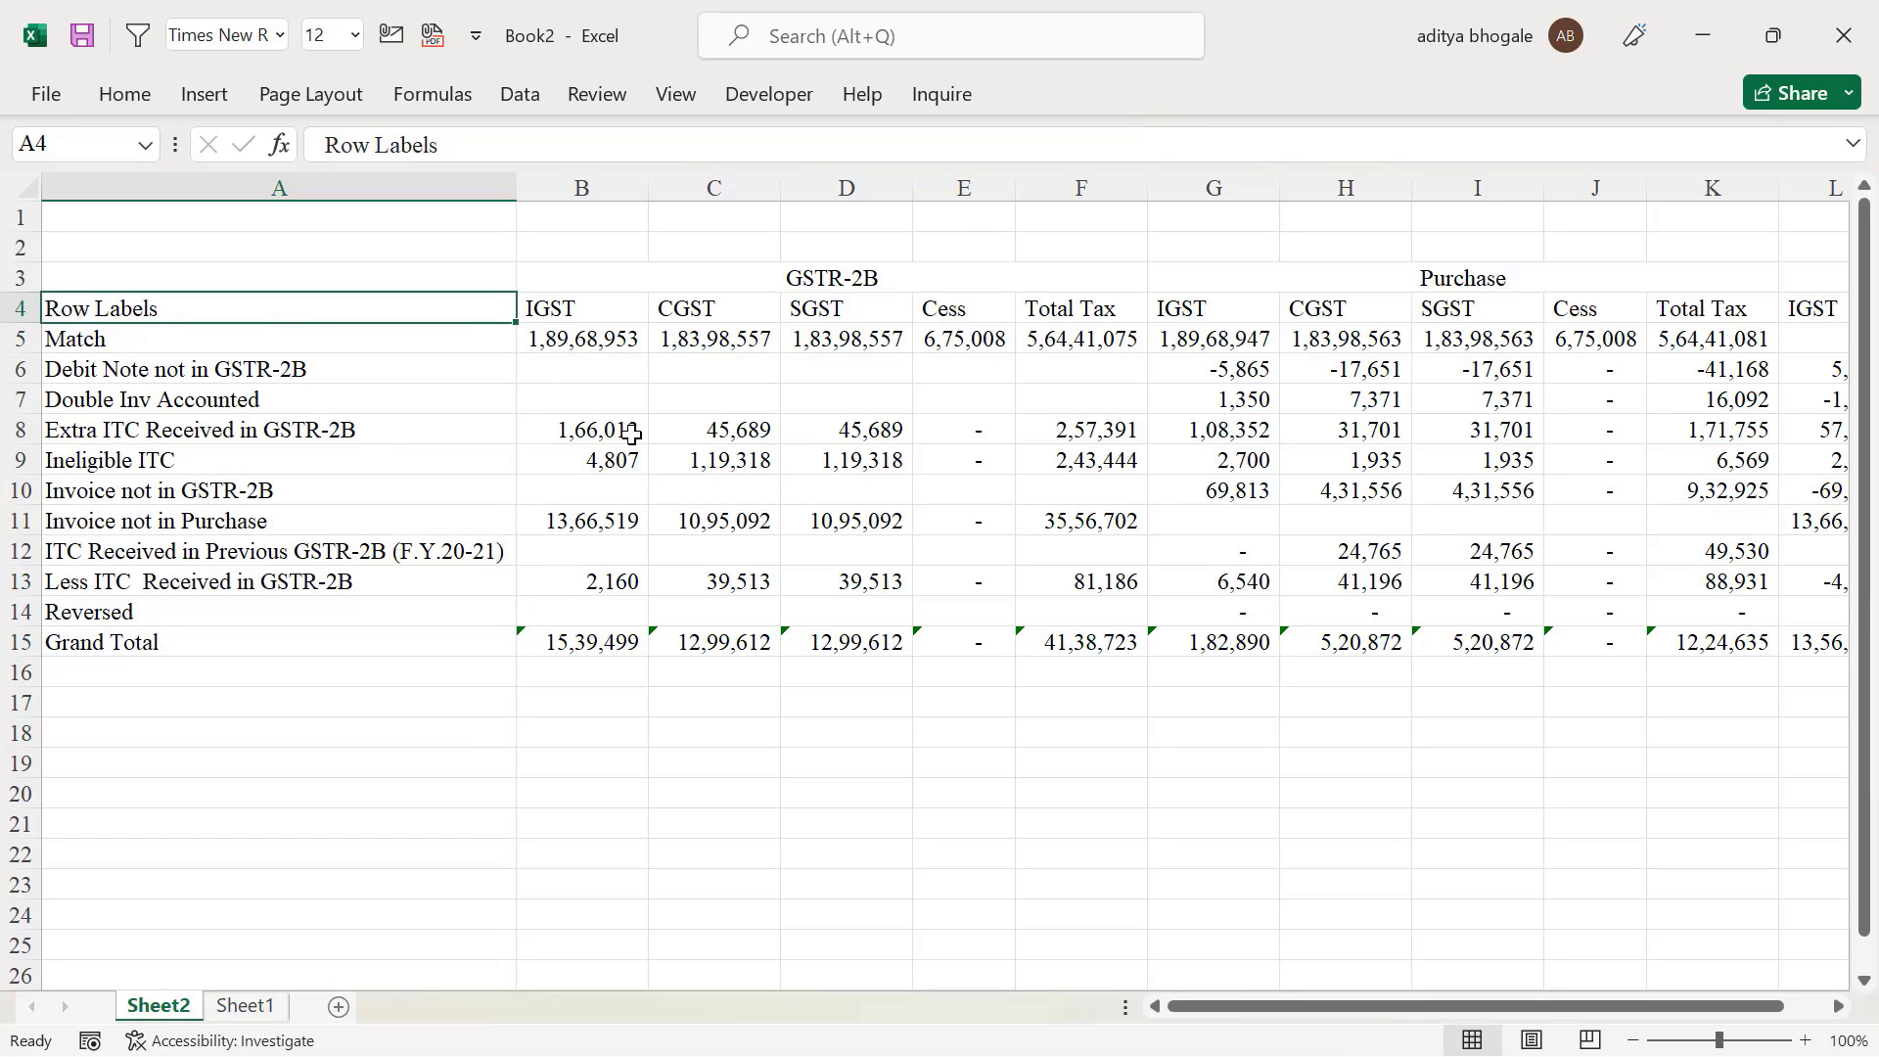
text(Particulars)
key(Right)
Extend the Grand Total SUM formula in column B to include the Match row and copy it across the Grand Total row
key(Up)
key(ctrl+shift+Down)
key(ctrl+Down)
key(ctrl+Down)
key(ctrl+Down)
key(ctrl+Down)
key(ctrl+Down)
key(ctrl+Down)
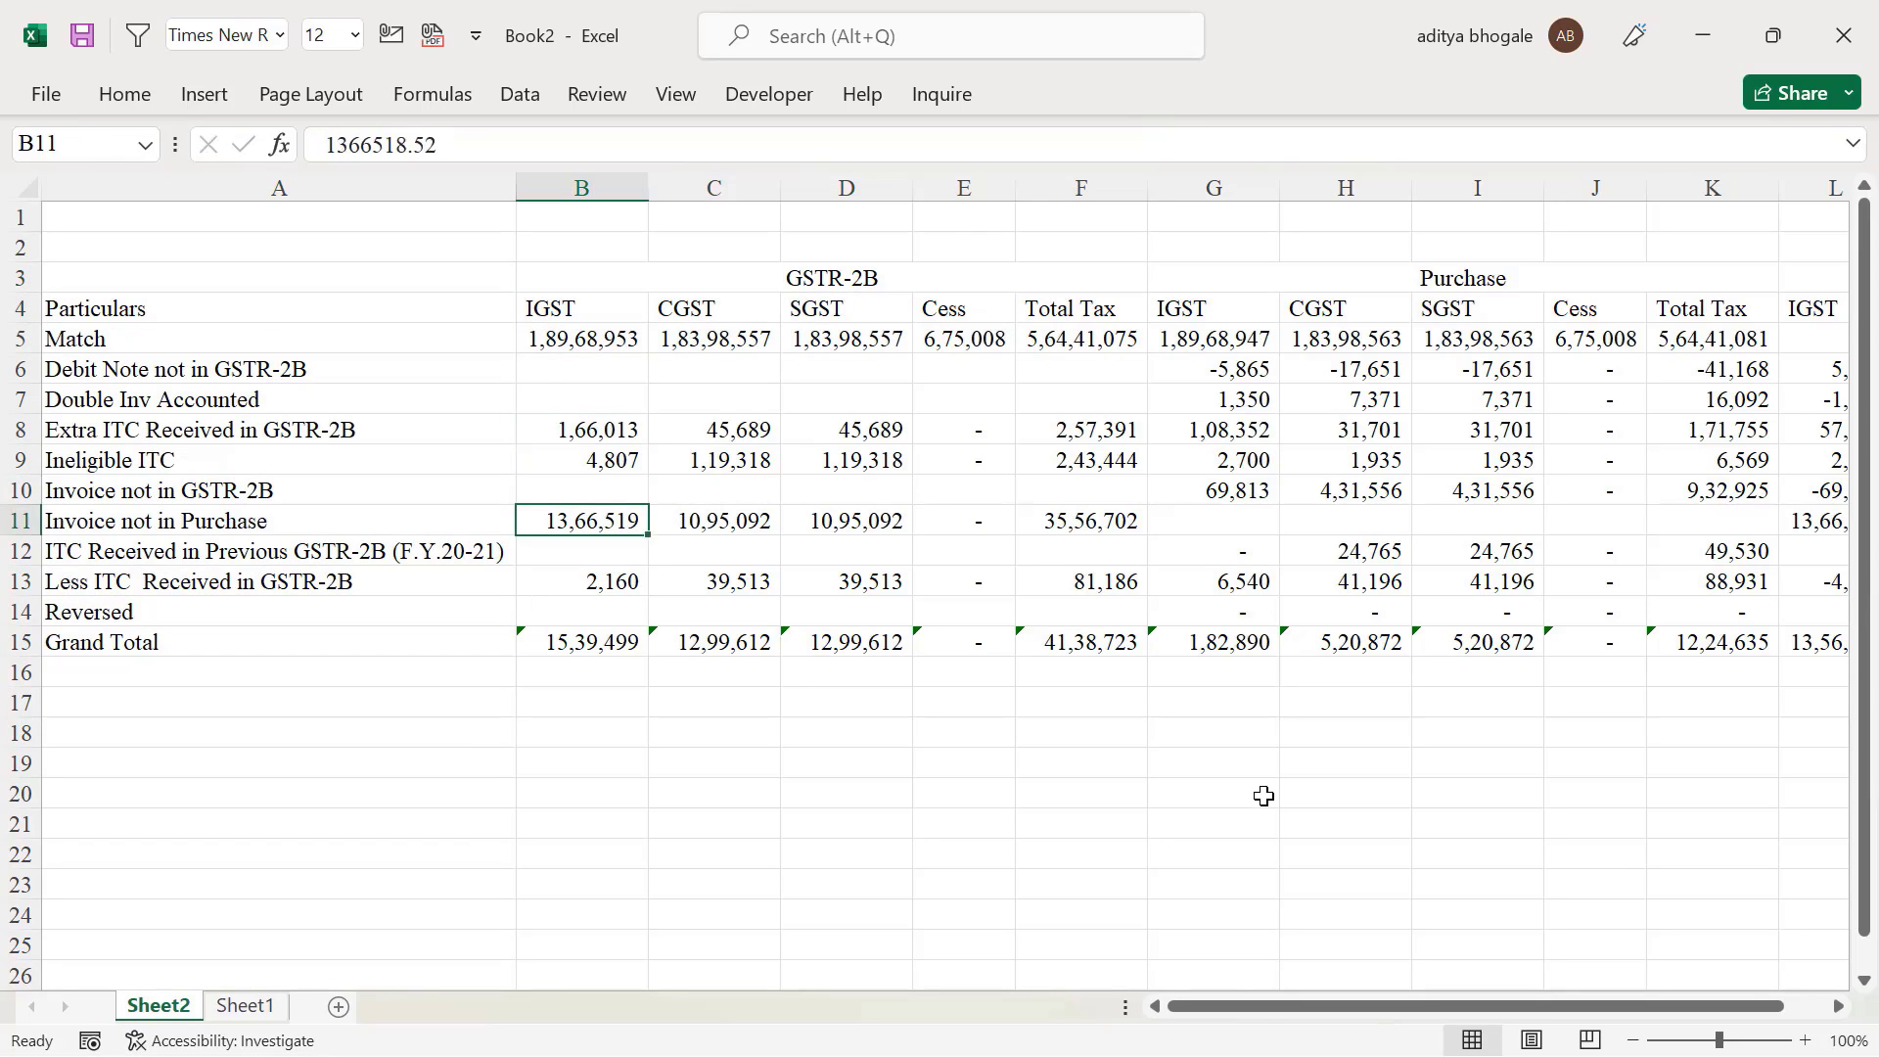
key(F2)
drag(647, 354, 659, 637)
key(ctrl+Return)
key(ctrl+c)
key(ctrl+shift+Right)
key(ctrl+v)
Apply an outside border to the GSTR-2B block, B3:F15
key(Up)
key(Up)
key(Up)
key(Up)
key(Up)
key(Up)
key(Left)
key(alt+h)
key(b)
key(s)
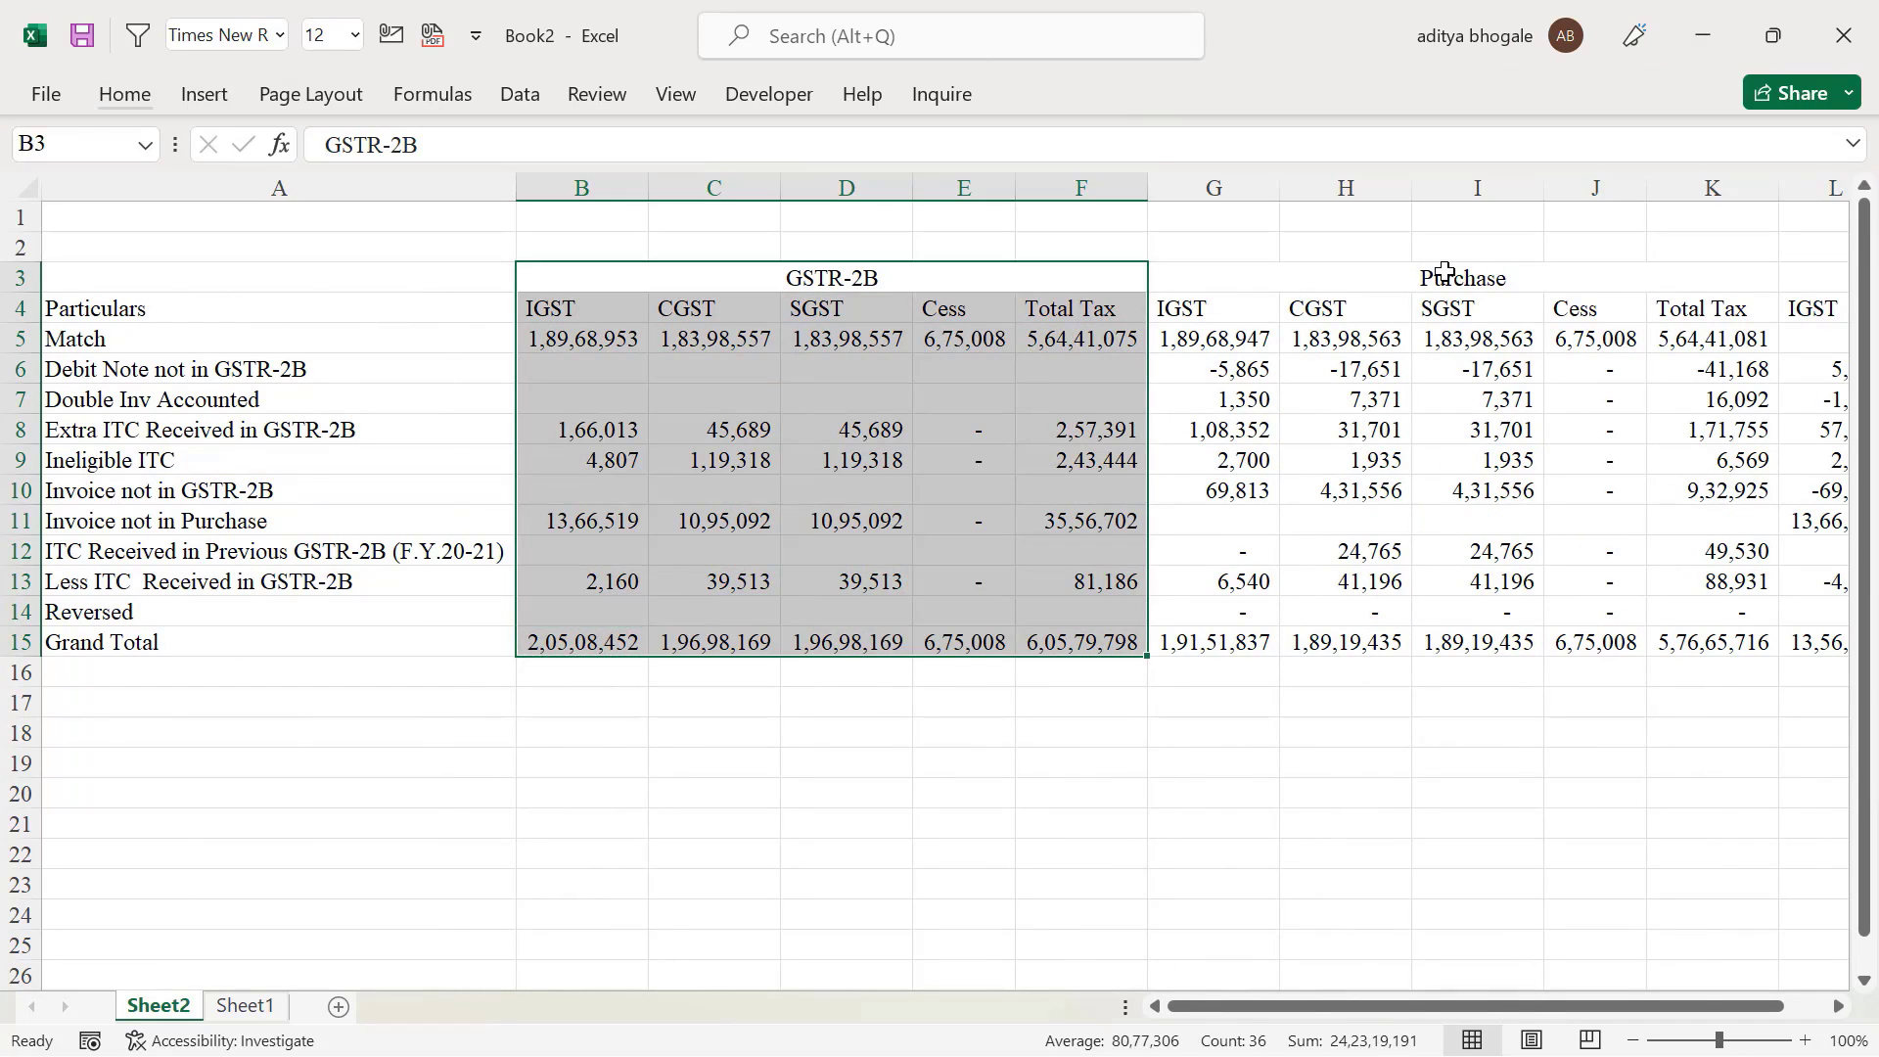
Apply an outside border to the Purchase block, G3:K15, and to the Difference block, L3:P15
drag(1442, 281, 1442, 637)
key(alt+h)
key(b)
key(s)
drag(1812, 280, 1803, 642)
key(alt+h)
key(b)
key(s)
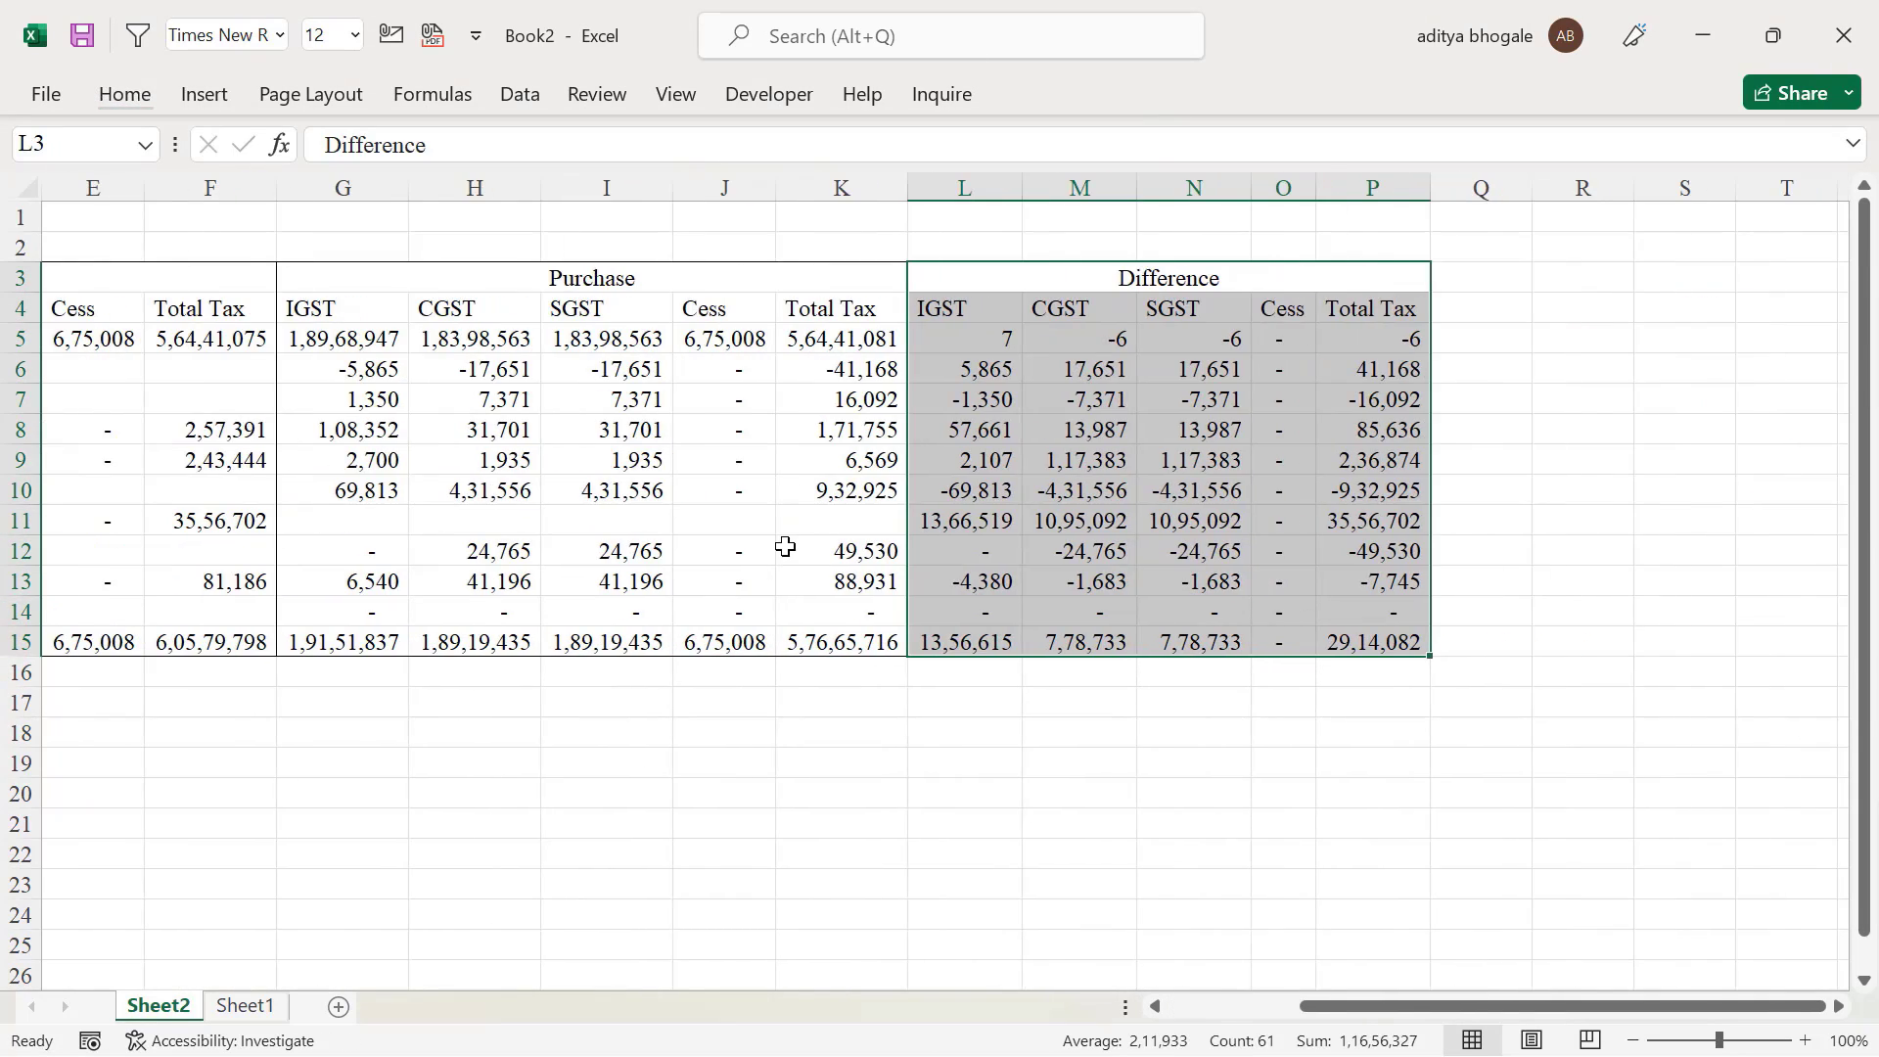
Merge A3:A4 and centre the Particulars header horizontally and vertically in the merged cell
key(Left)
key(Left)
key(Left)
key(Down)
key(shift+Up)
key(alt)
key(h)
key(m)
key(c)
key(alt+h)
key(a)
key(m)
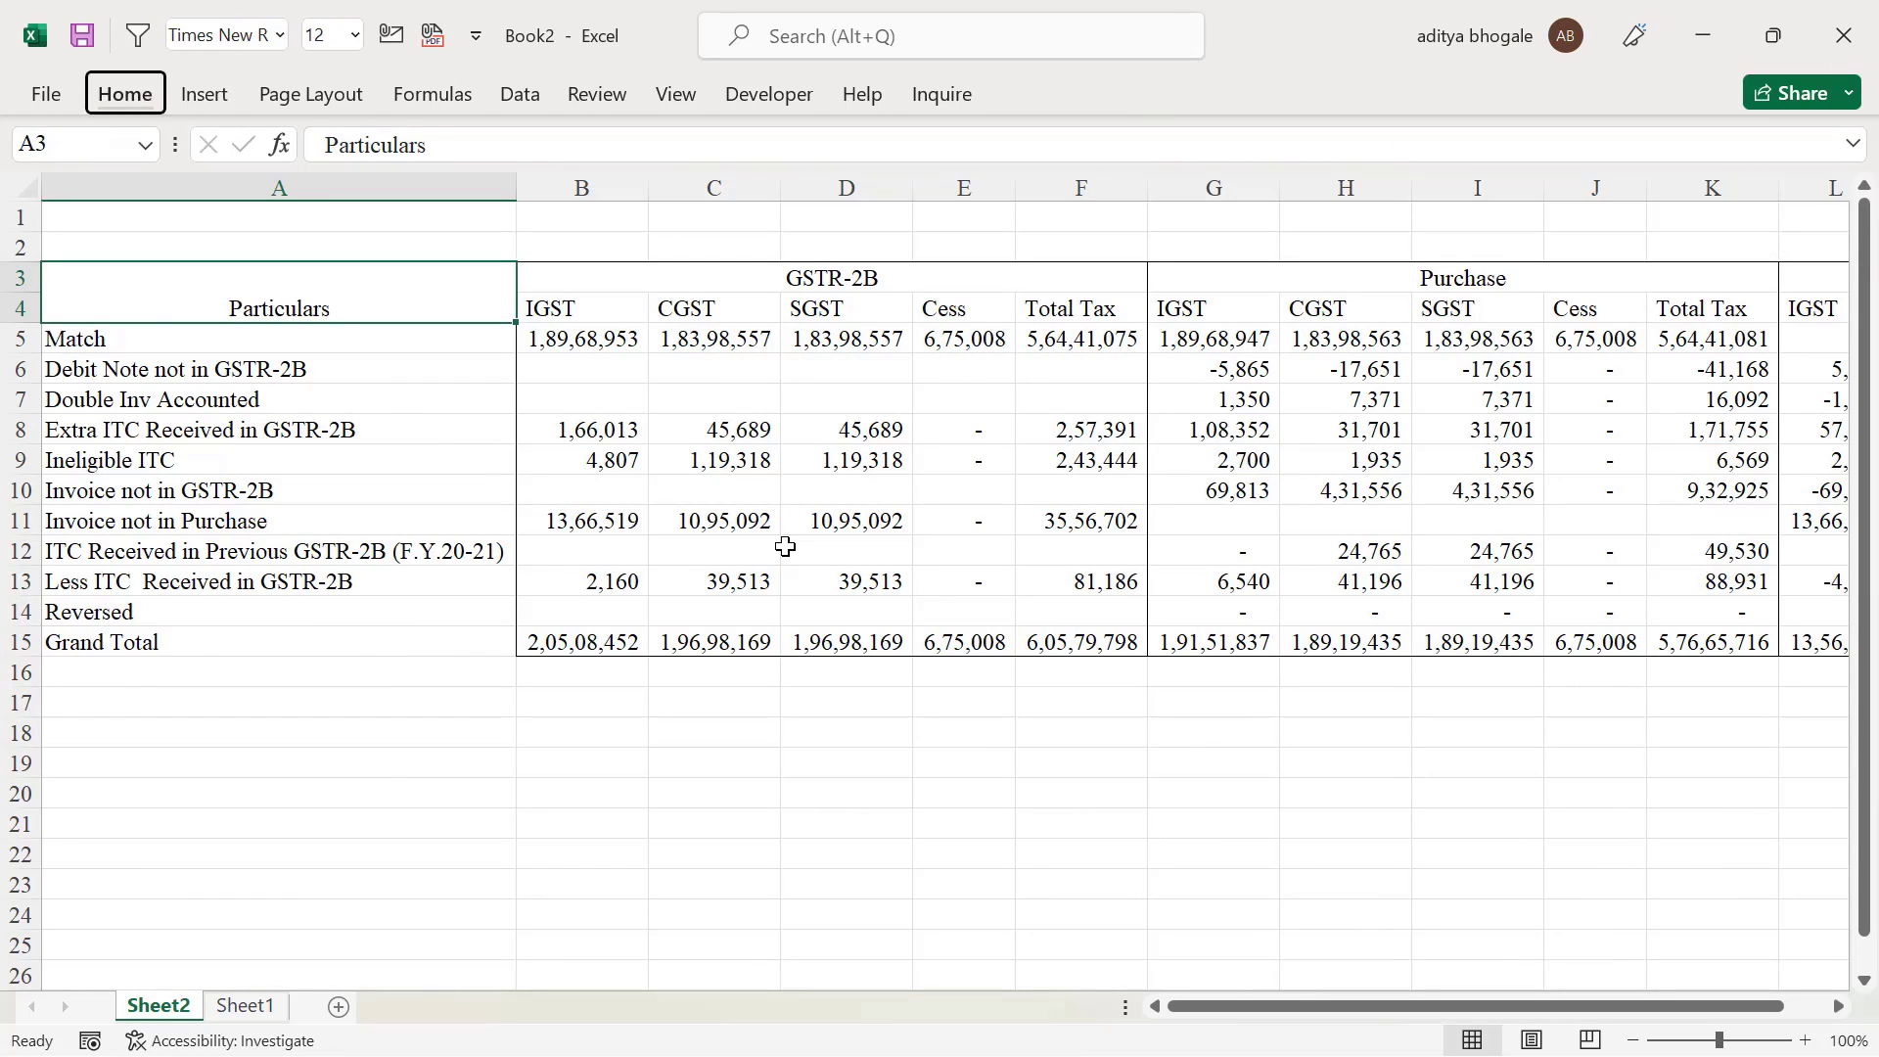
Apply all borders to the two header rows, A3:P4
key(ctrl+shift+Right)
key(ctrl+shift+Right)
key(ctrl+shift+Right)
key(alt+h)
key(b)
key(a)
Apply all borders to the Grand Total row, A15:P15
key(Left)
key(ctrl+Down)
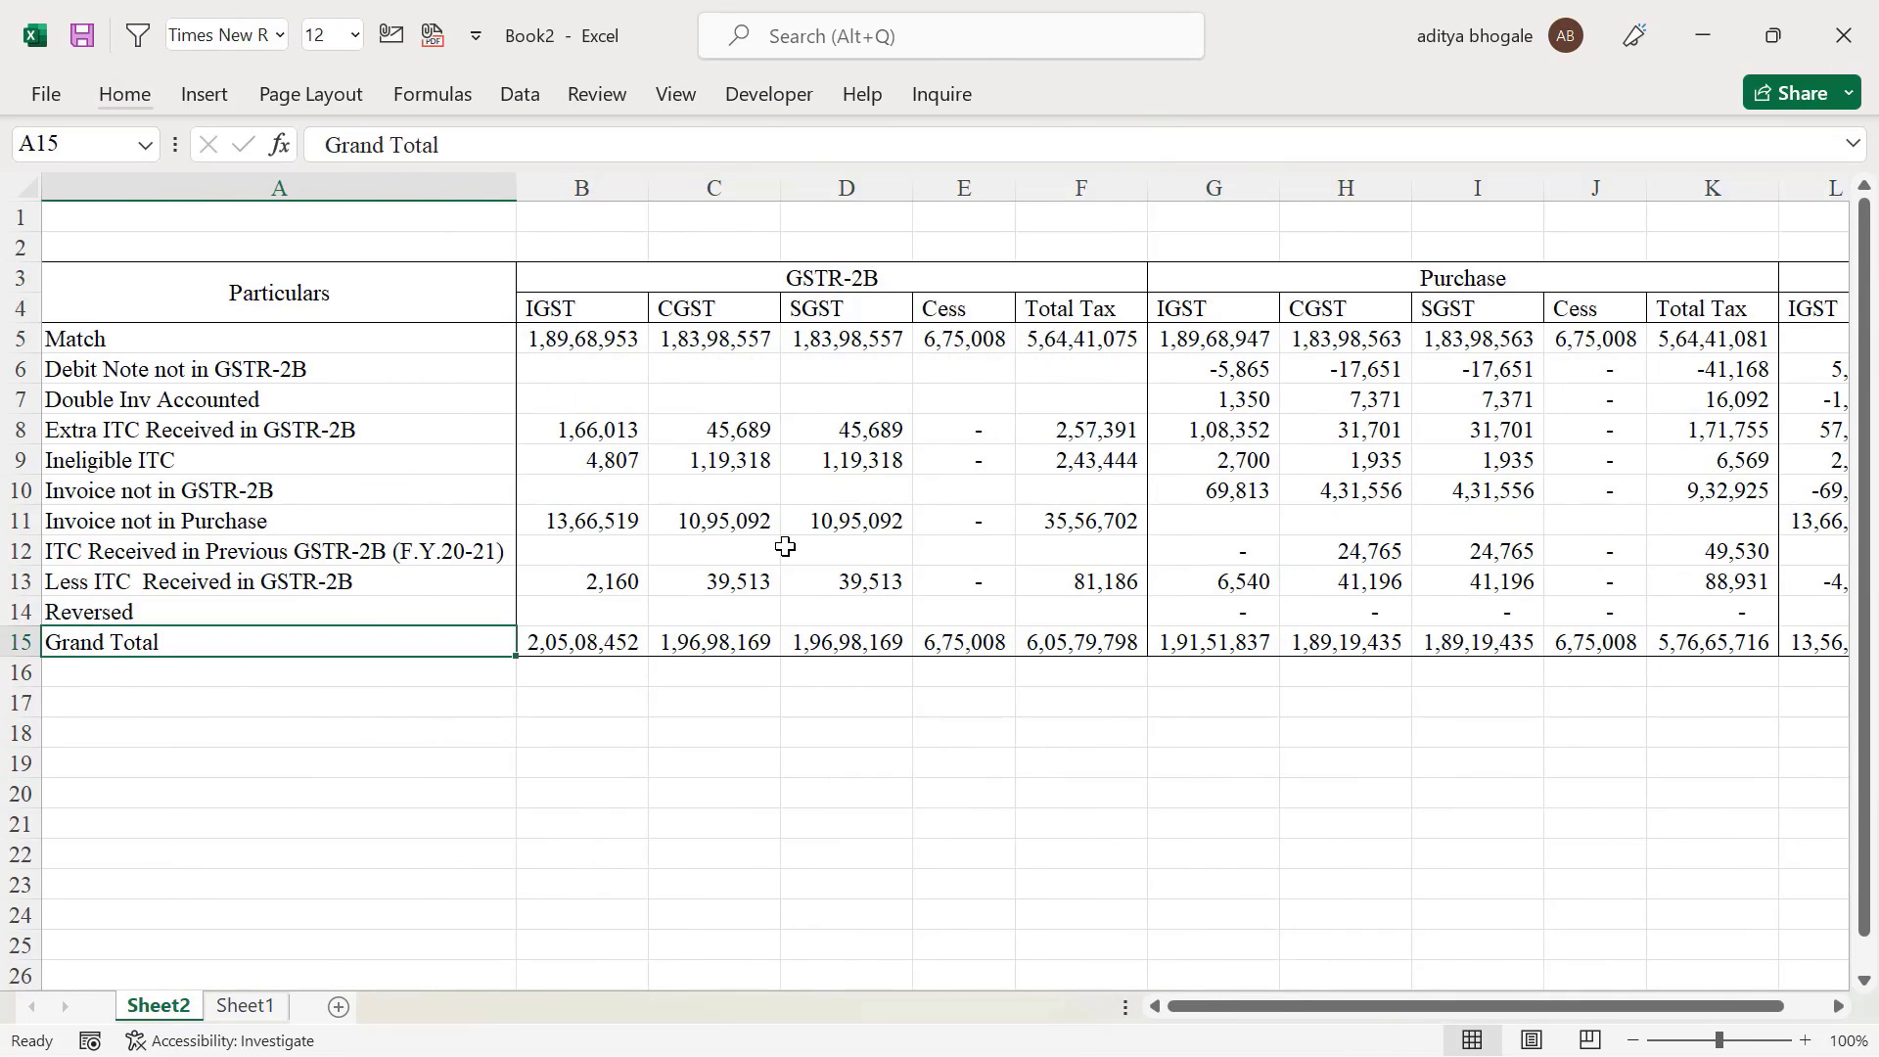
key(ctrl+shift+Right)
key(alt+h)
key(b)
key(a)
Fill the Grand Total row and the two header rows with a light blue theme colour
click(122, 102)
click(500, 199)
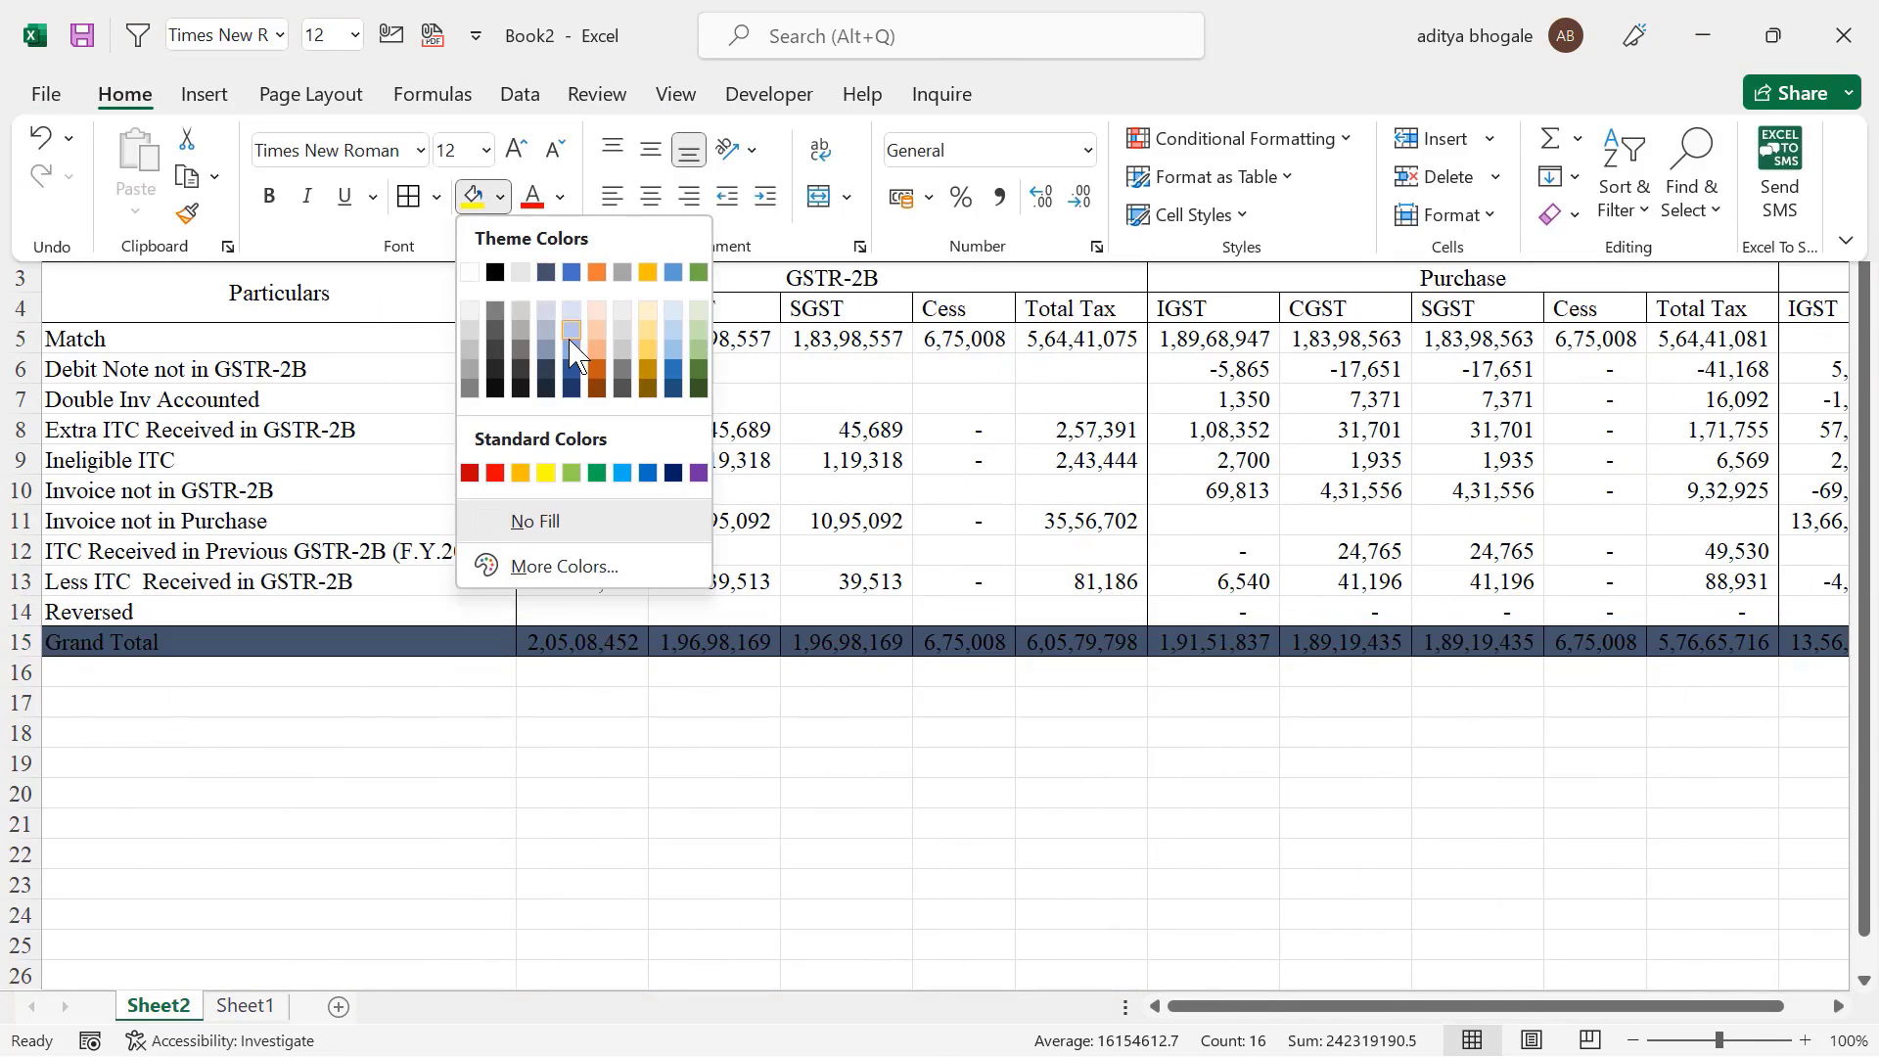
click(572, 353)
click(183, 297)
key(ctrl+shift+Right)
key(ctrl+shift+Right)
key(ctrl+shift+Right)
key(F4)
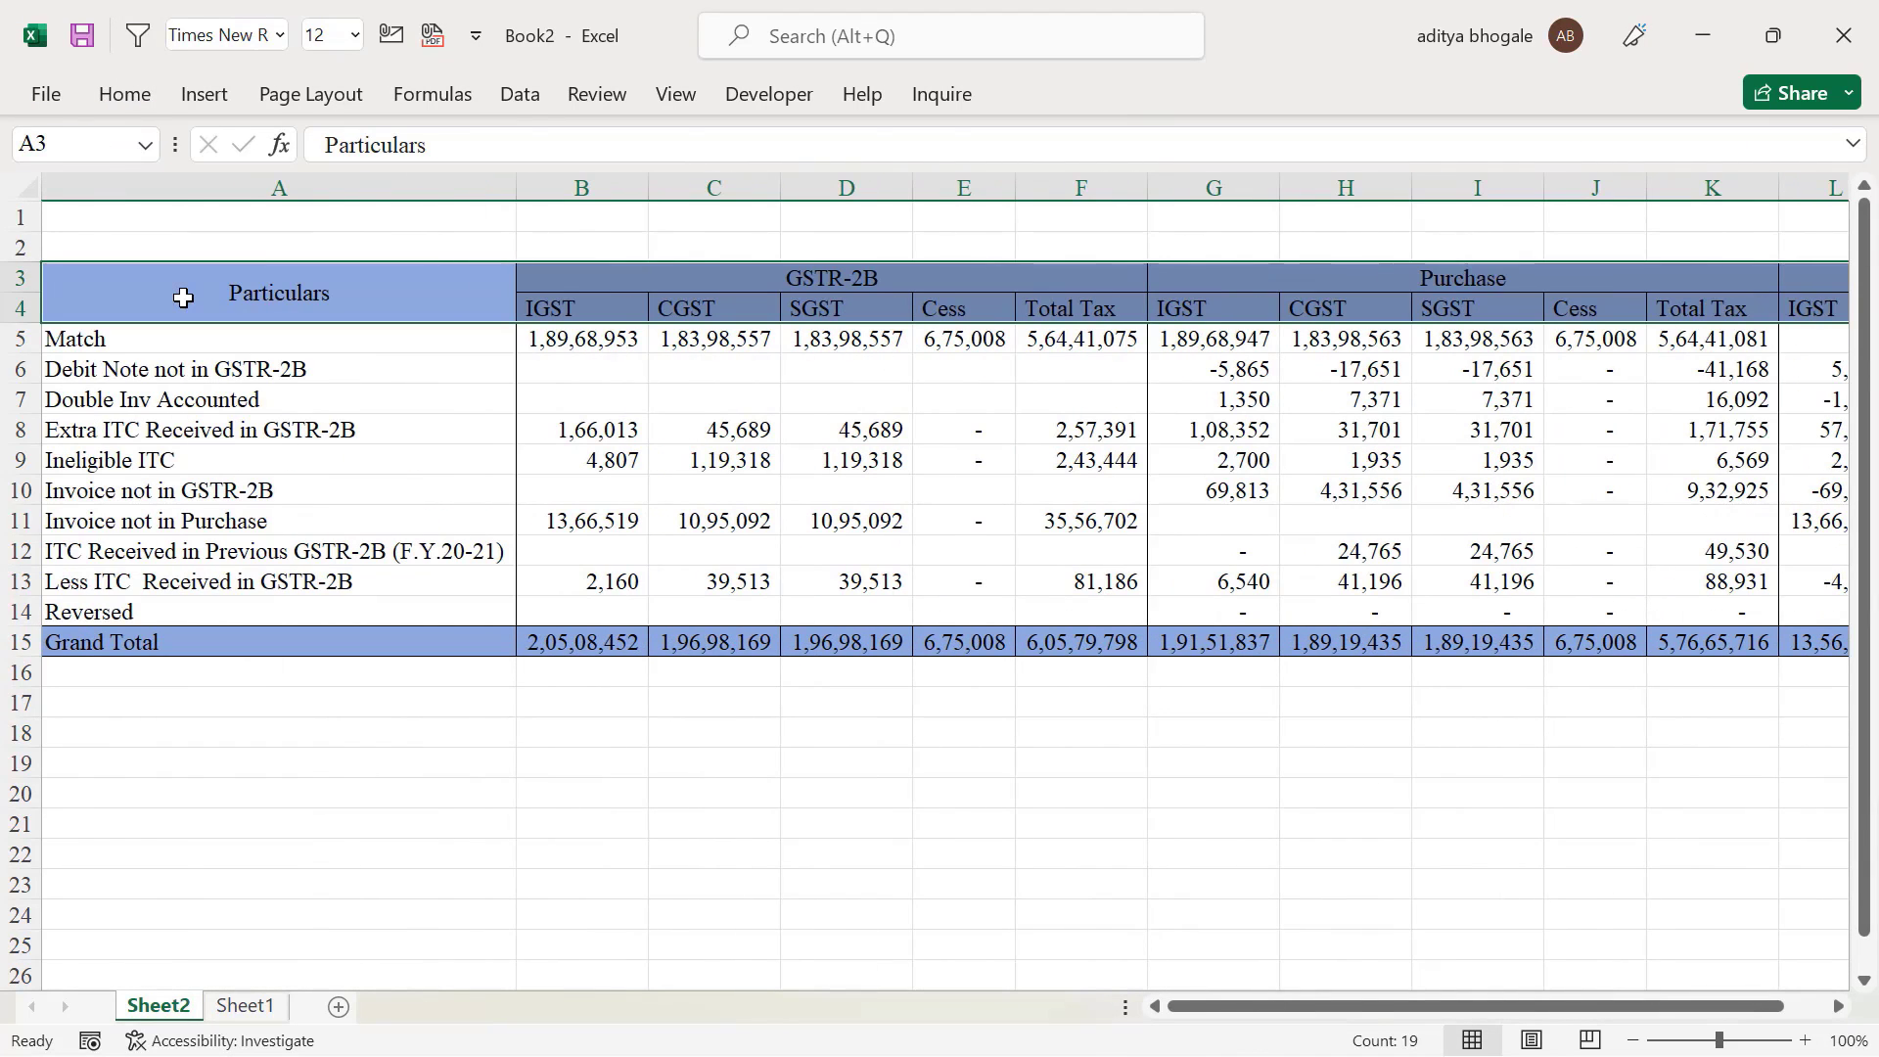
Centre the text in the header rows horizontally
key(alt+h)
key(a)
key(c)
key(alt)
click(672, 369)
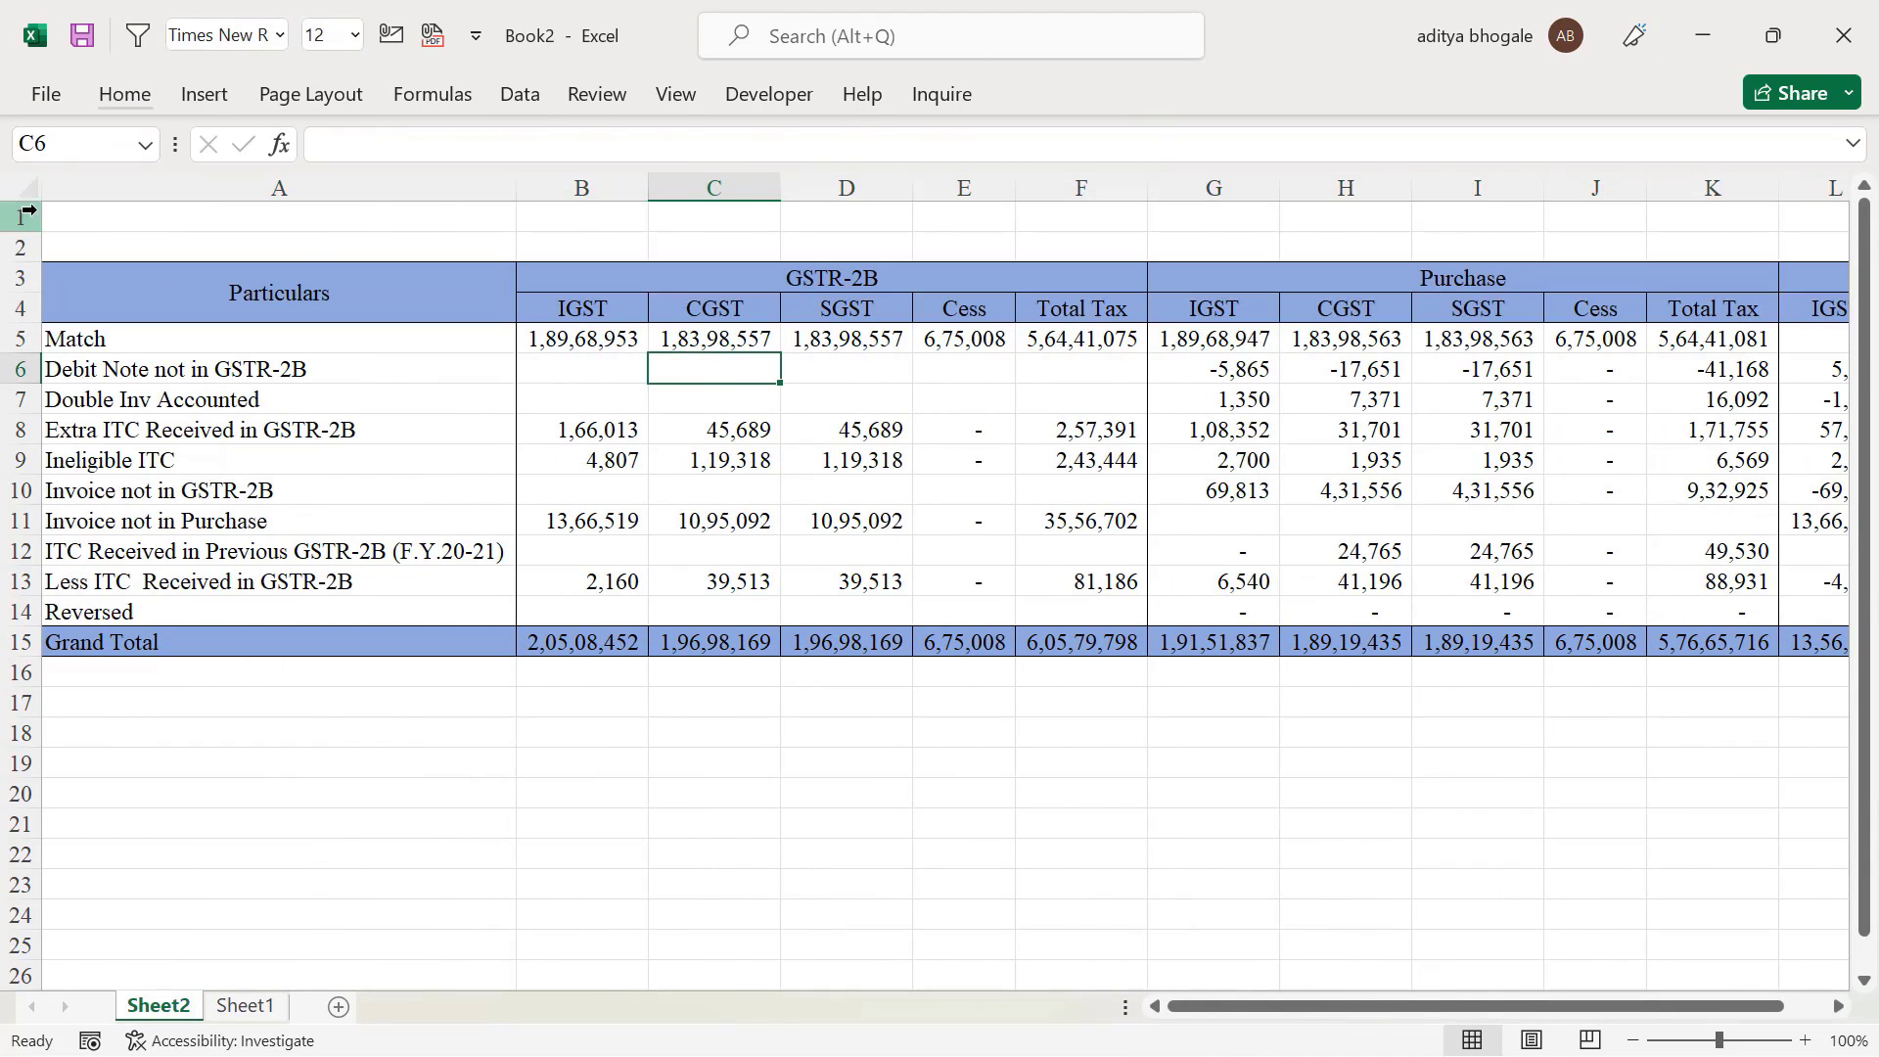
Set the whole sheet's font size to 15 and autofit the column widths
click(25, 187)
click(27, 186)
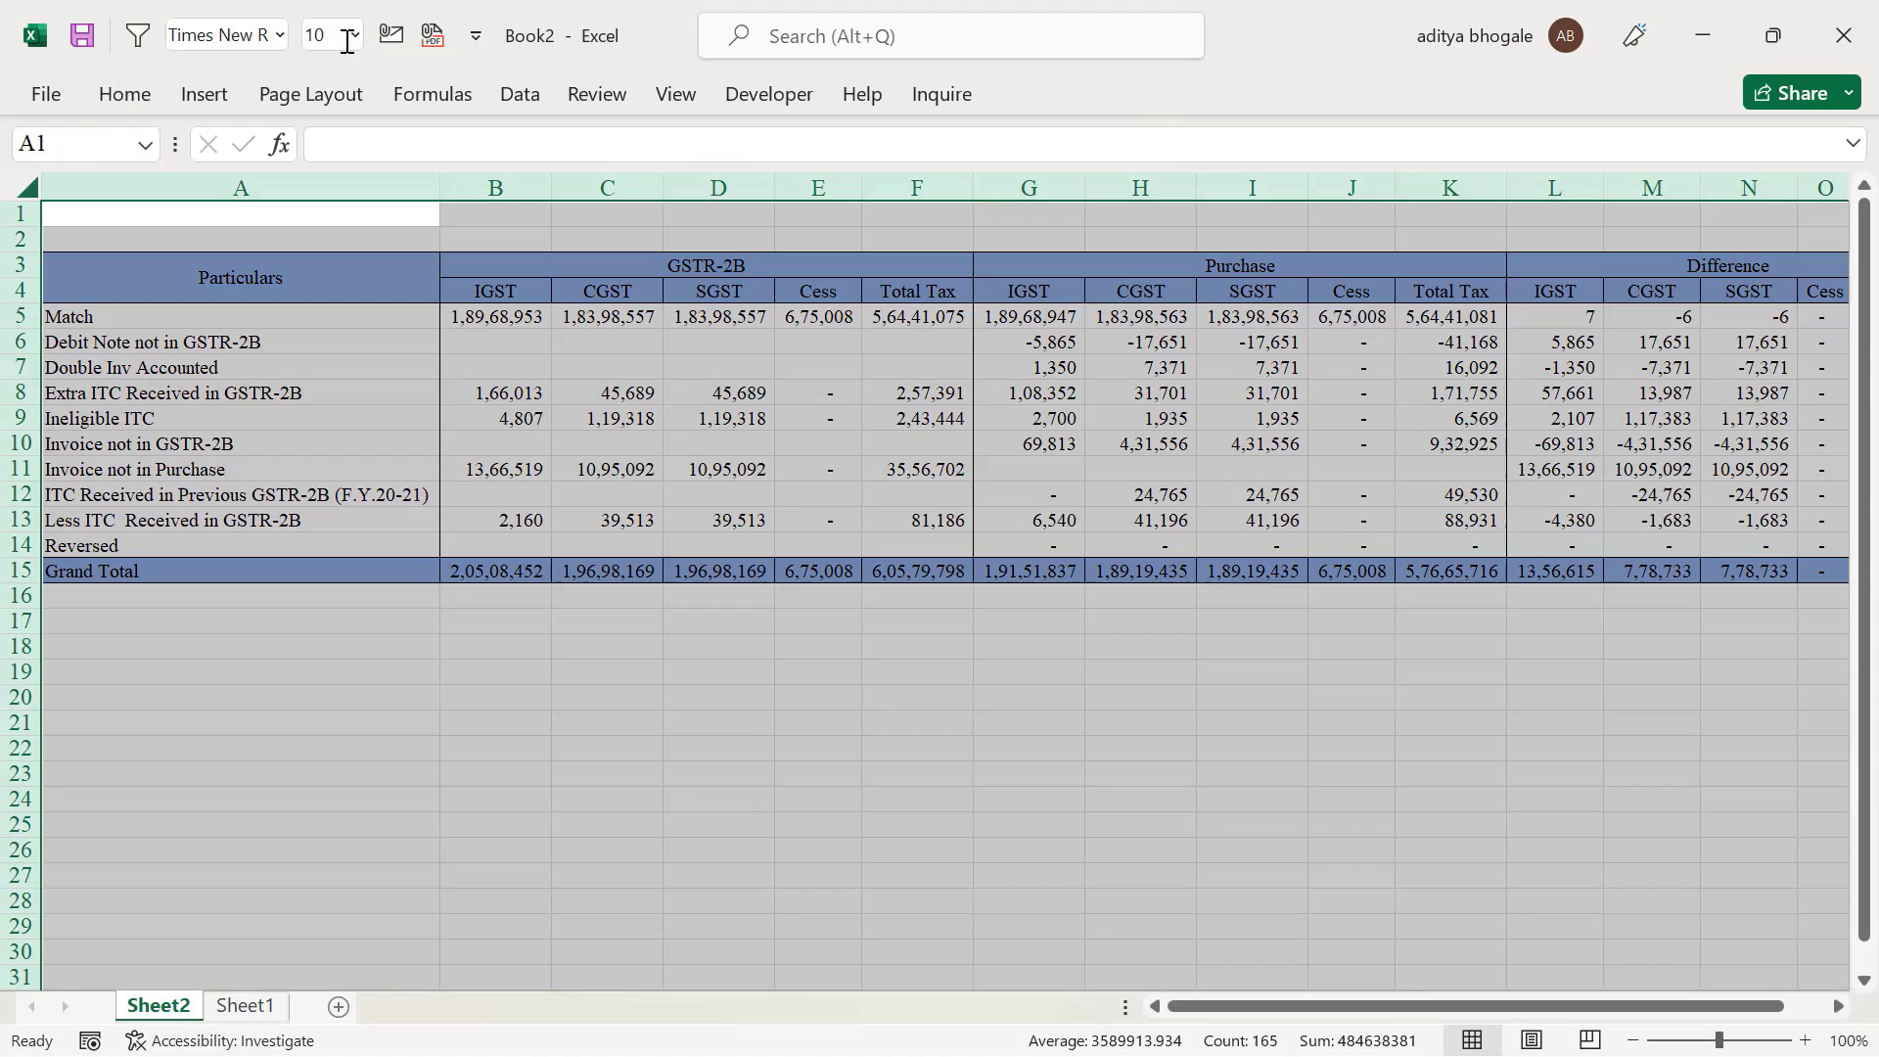
click(335, 37)
text(15)
key(Return)
key(alt+h)
key(o)
key(i)
click(800, 559)
Fill all blank cells in the GSTR-2B and Purchase blocks, B5:K14, with 0 using Go To Special
drag(757, 377, 1429, 690)
key(ctrl+g)
click(337, 554)
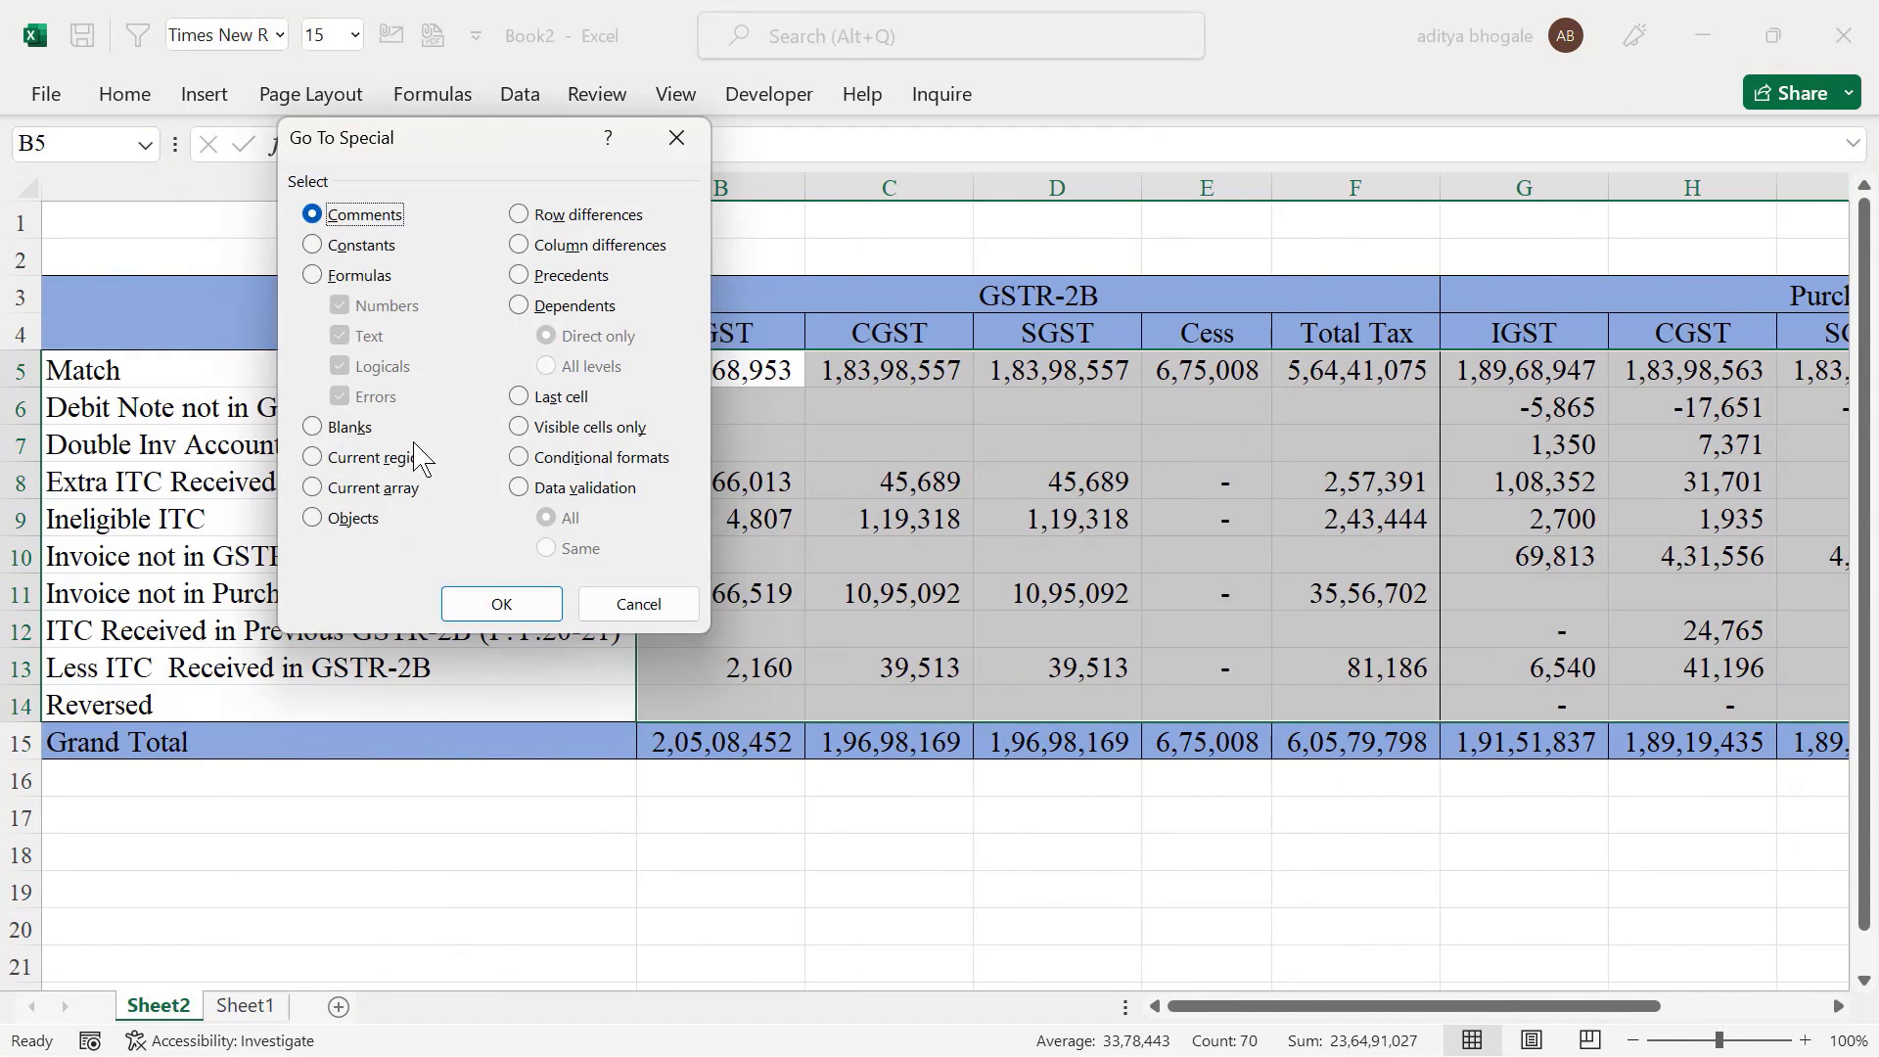
click(313, 425)
click(503, 604)
text(0)
key(ctrl+Return)
click(548, 482)
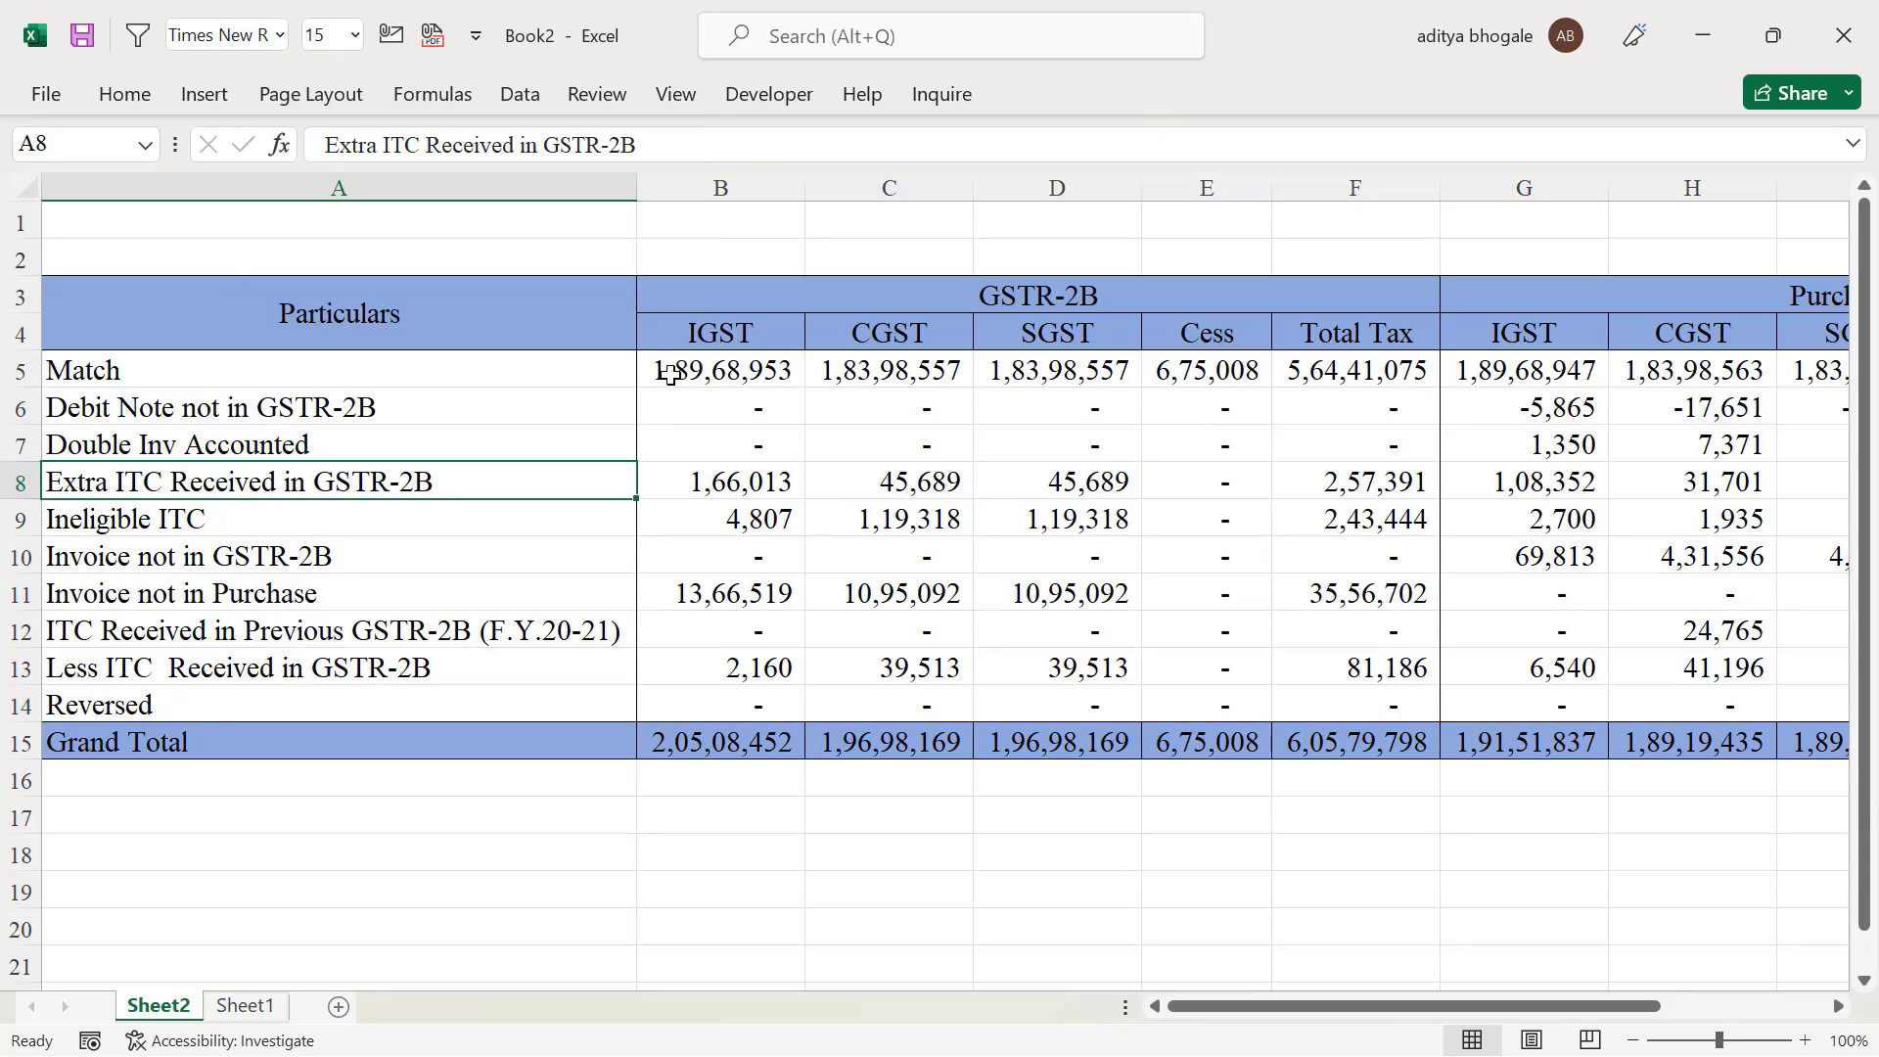
click(679, 380)
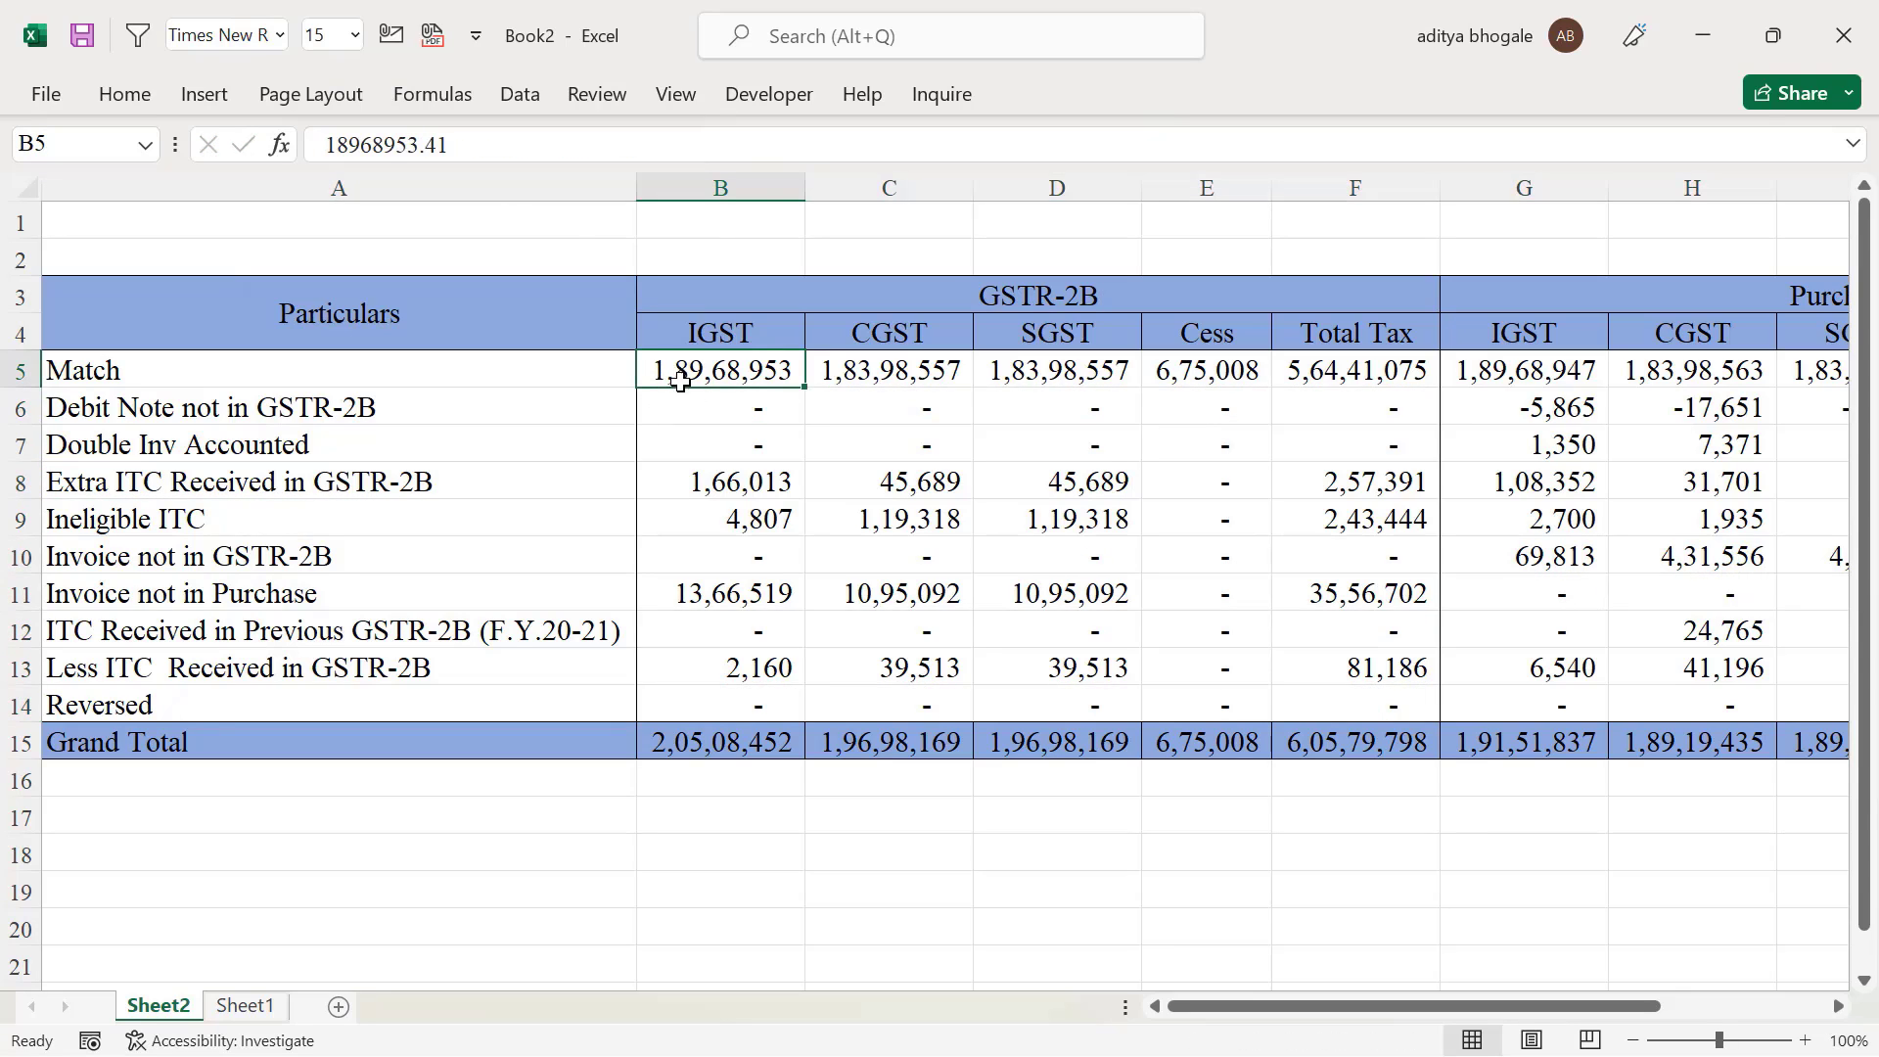
Freeze the panes at cell B5 so the header rows and the Particulars column stay in view
click(677, 96)
click(1009, 196)
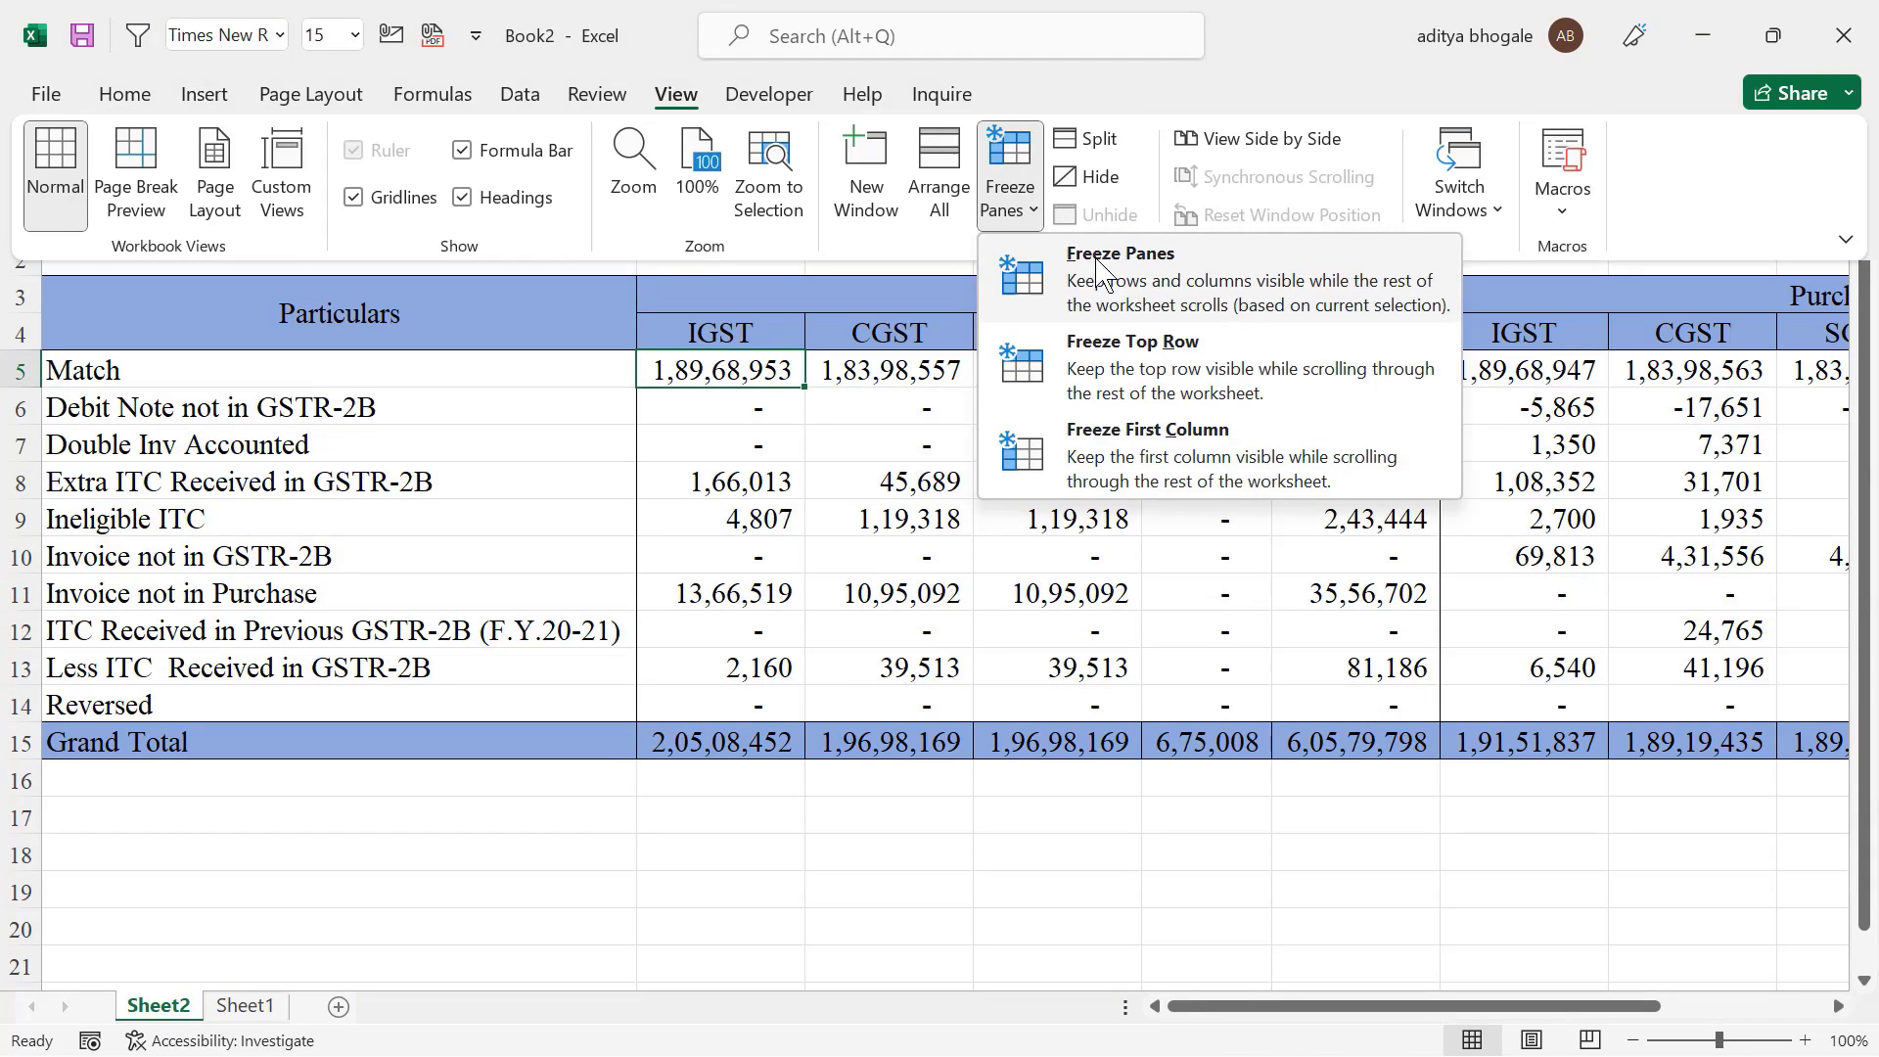
click(1124, 303)
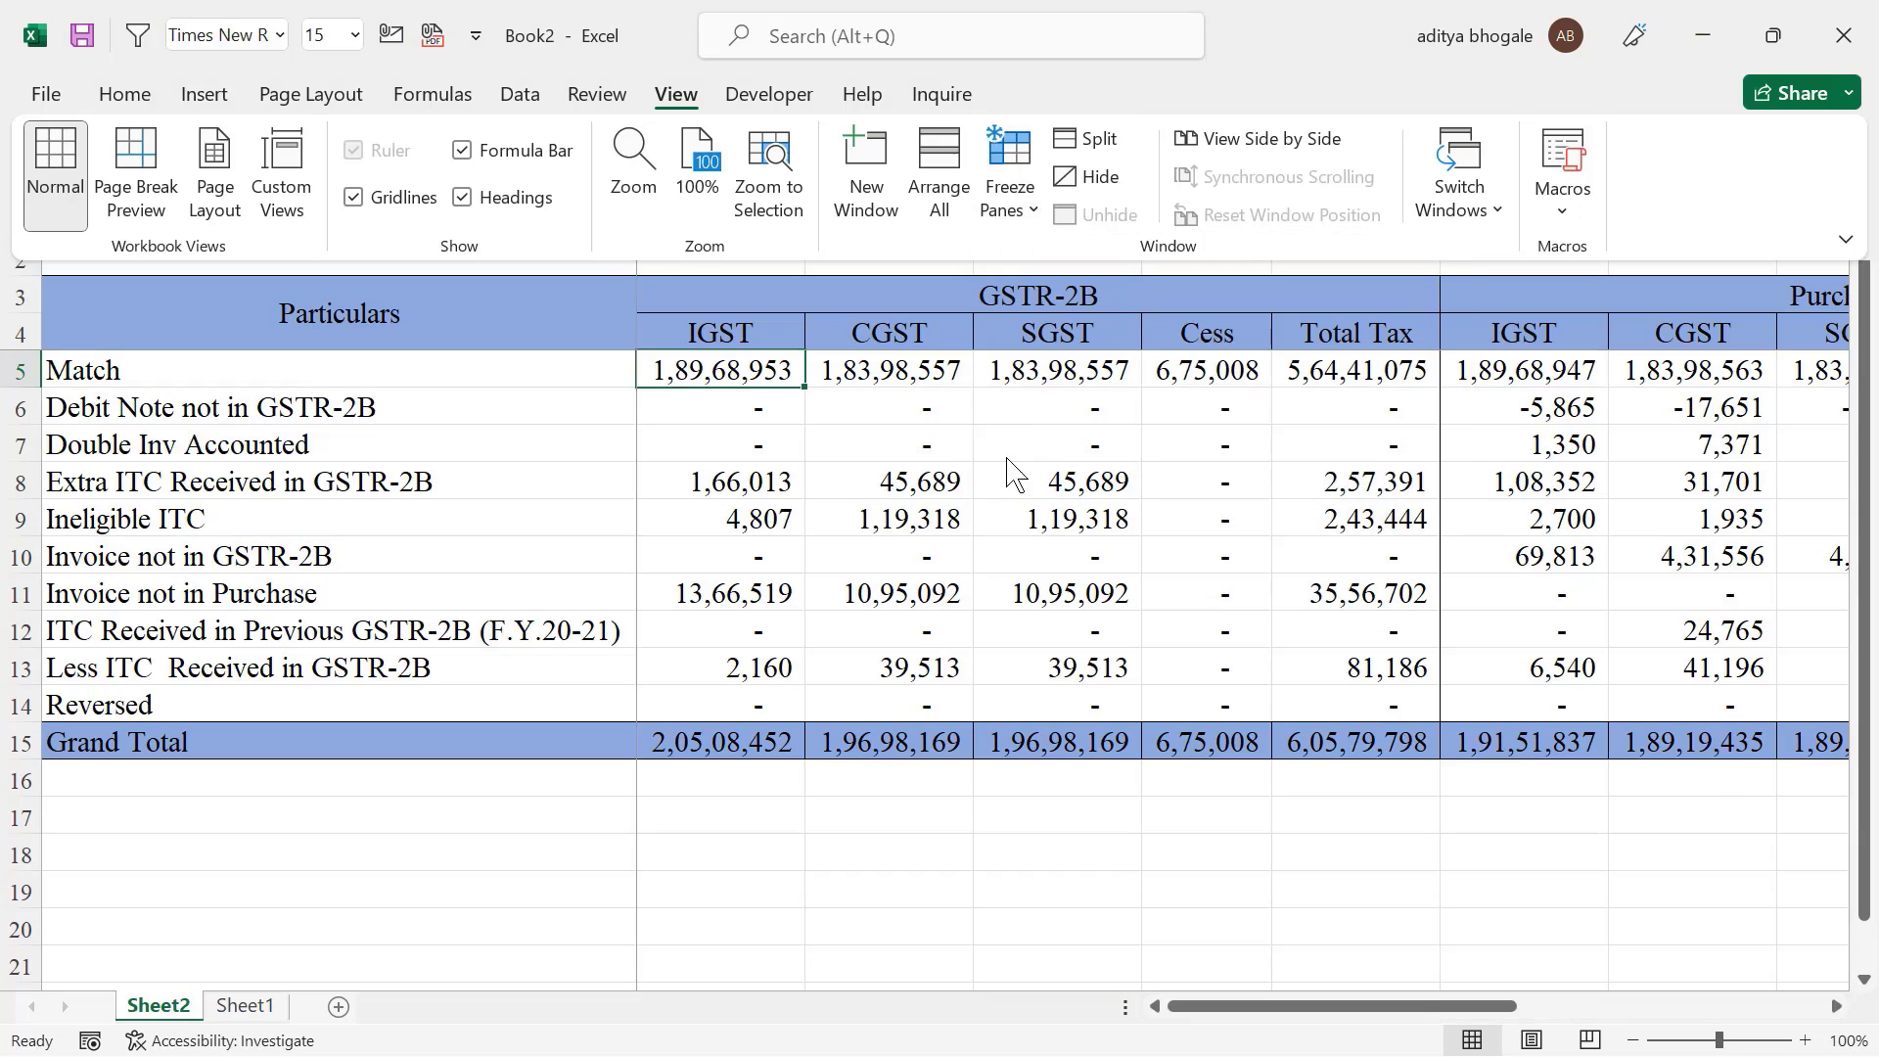
Review the Particulars and block headers, the GSTR-2B grand totals, and the tax differences per remark in the Difference block
click(473, 431)
drag(324, 311, 622, 428)
drag(966, 305, 956, 469)
drag(767, 743, 1233, 766)
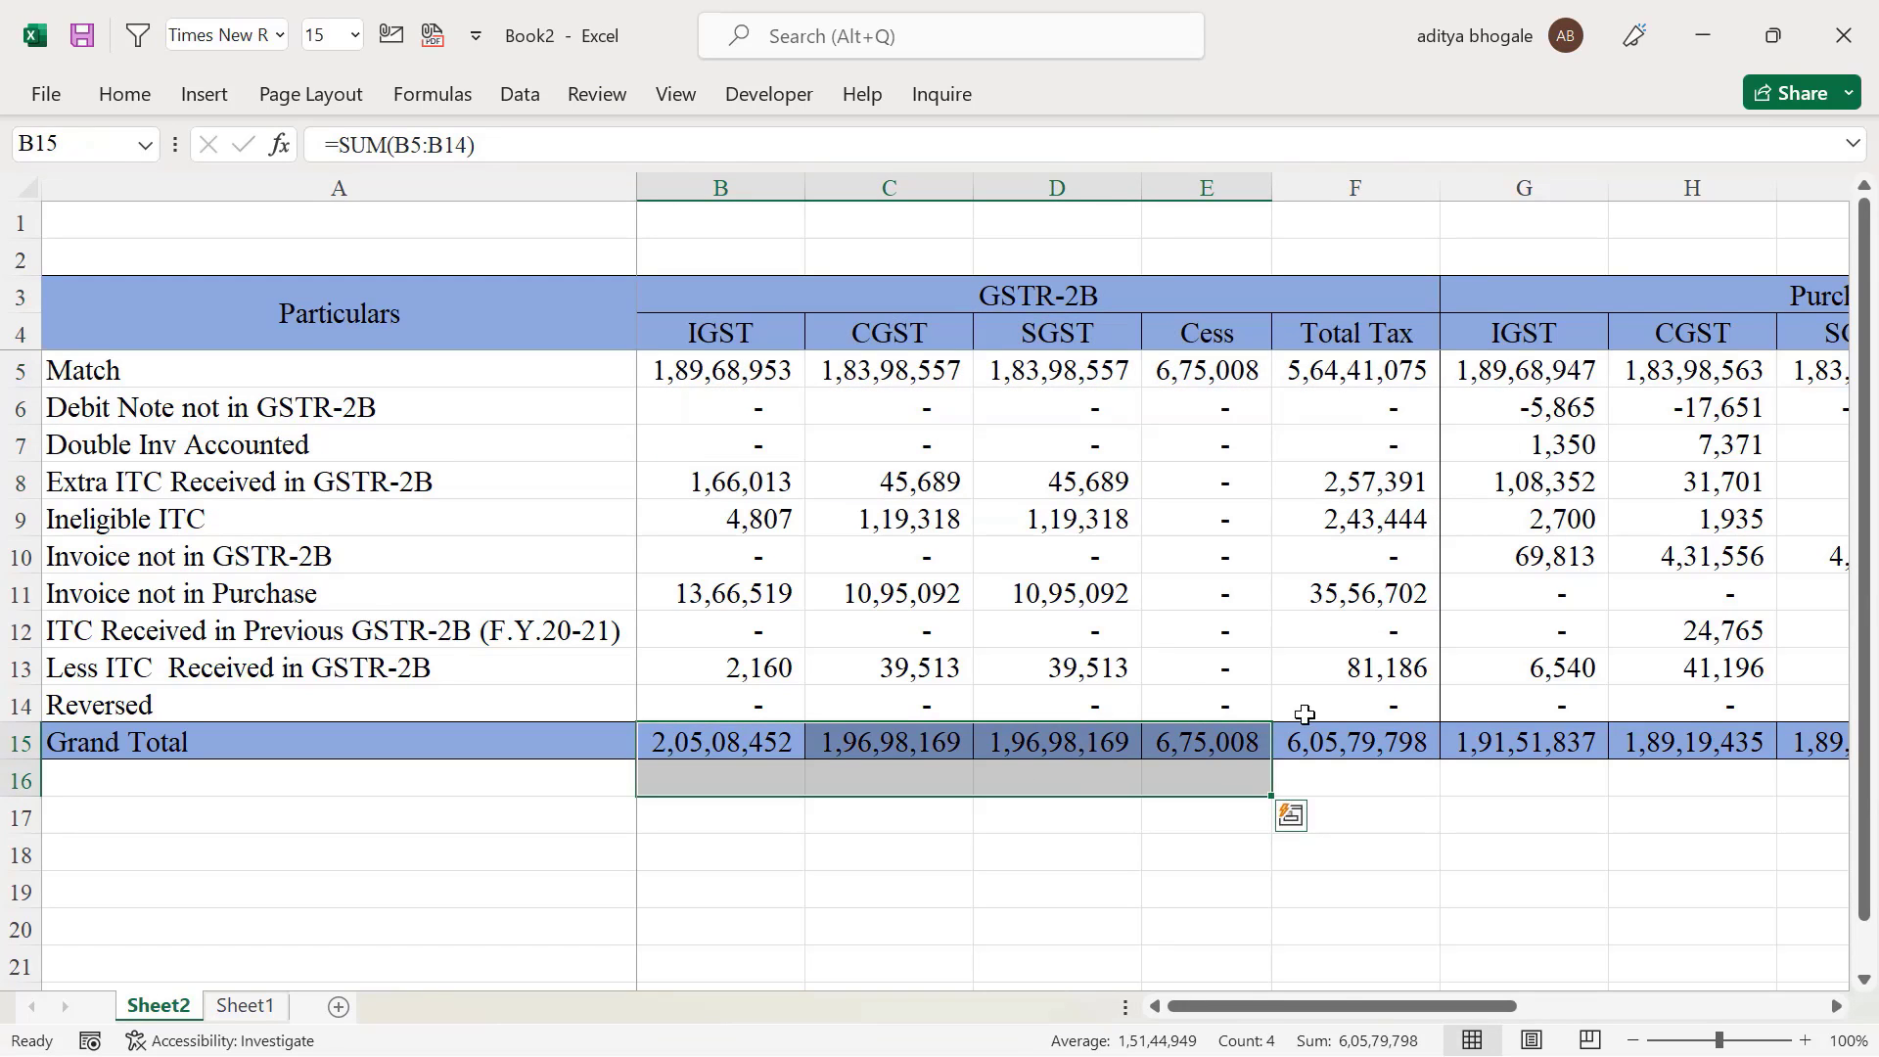
drag(1329, 1011, 1478, 1018)
drag(1296, 306, 1298, 372)
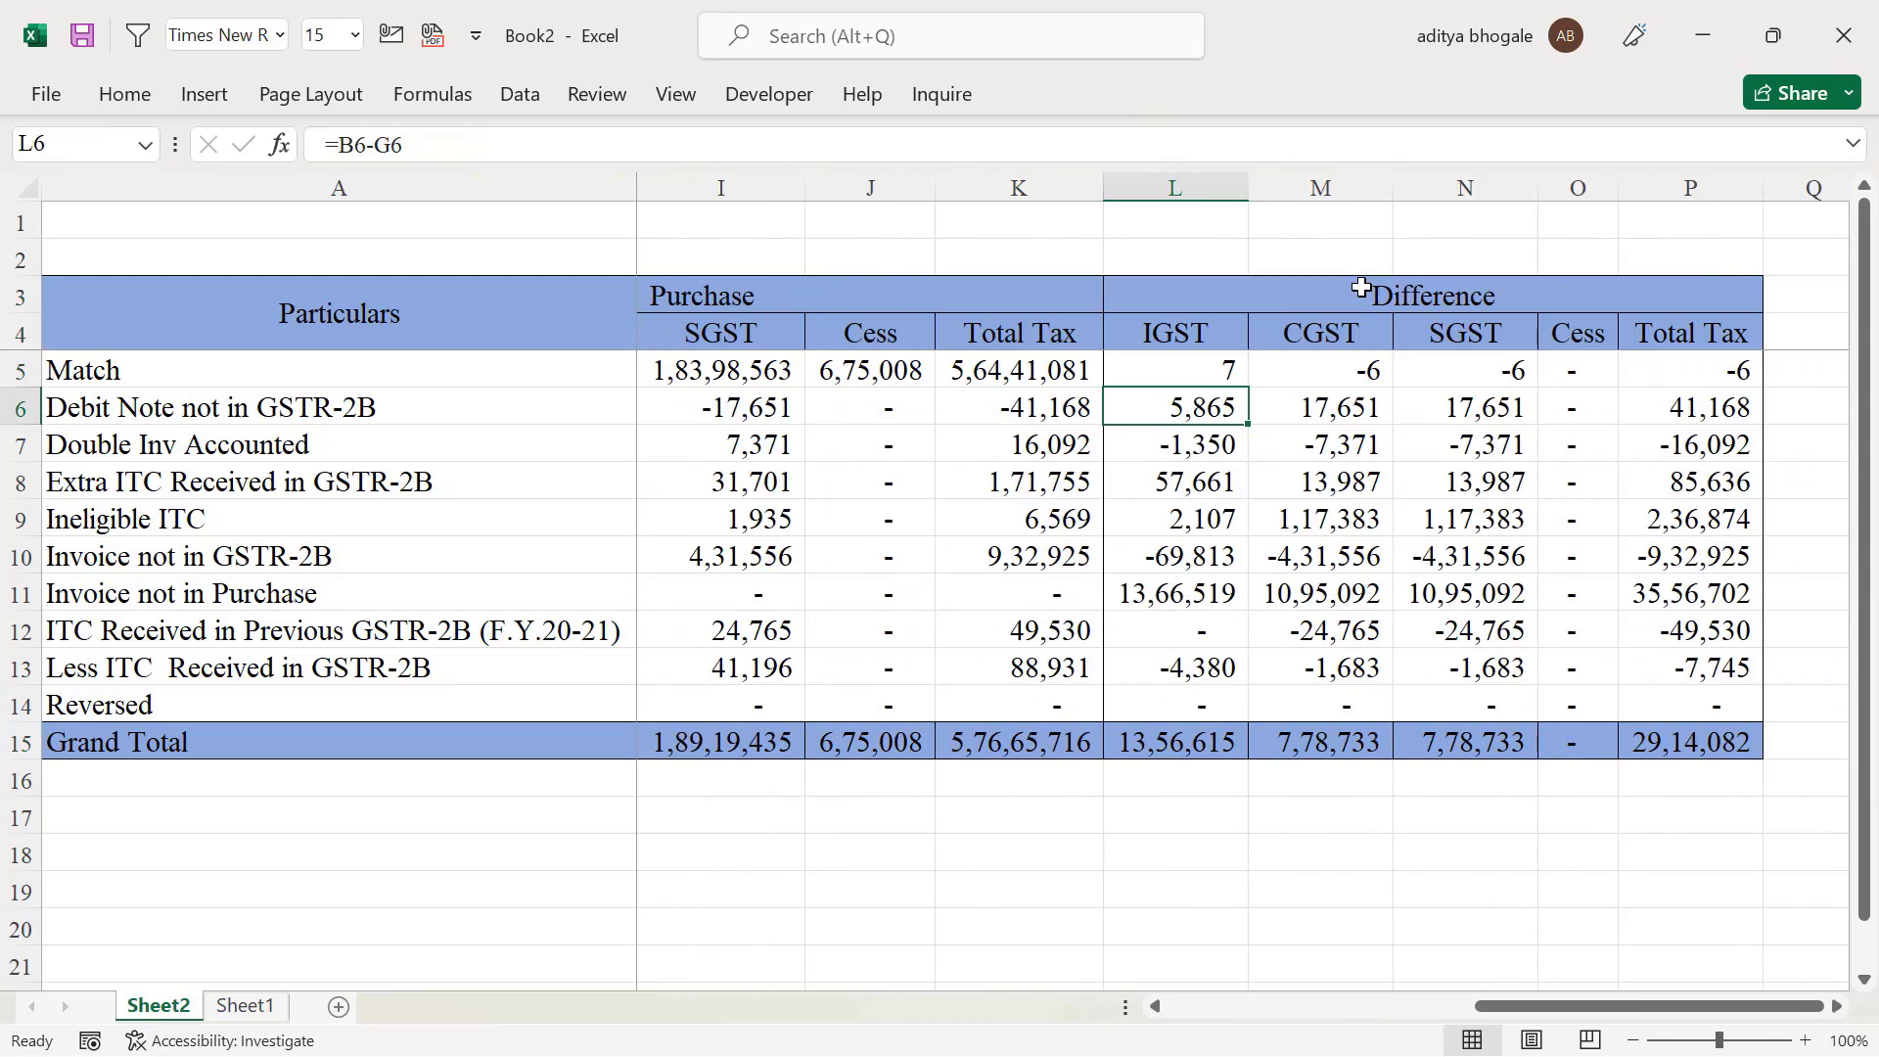
drag(1361, 286, 1361, 370)
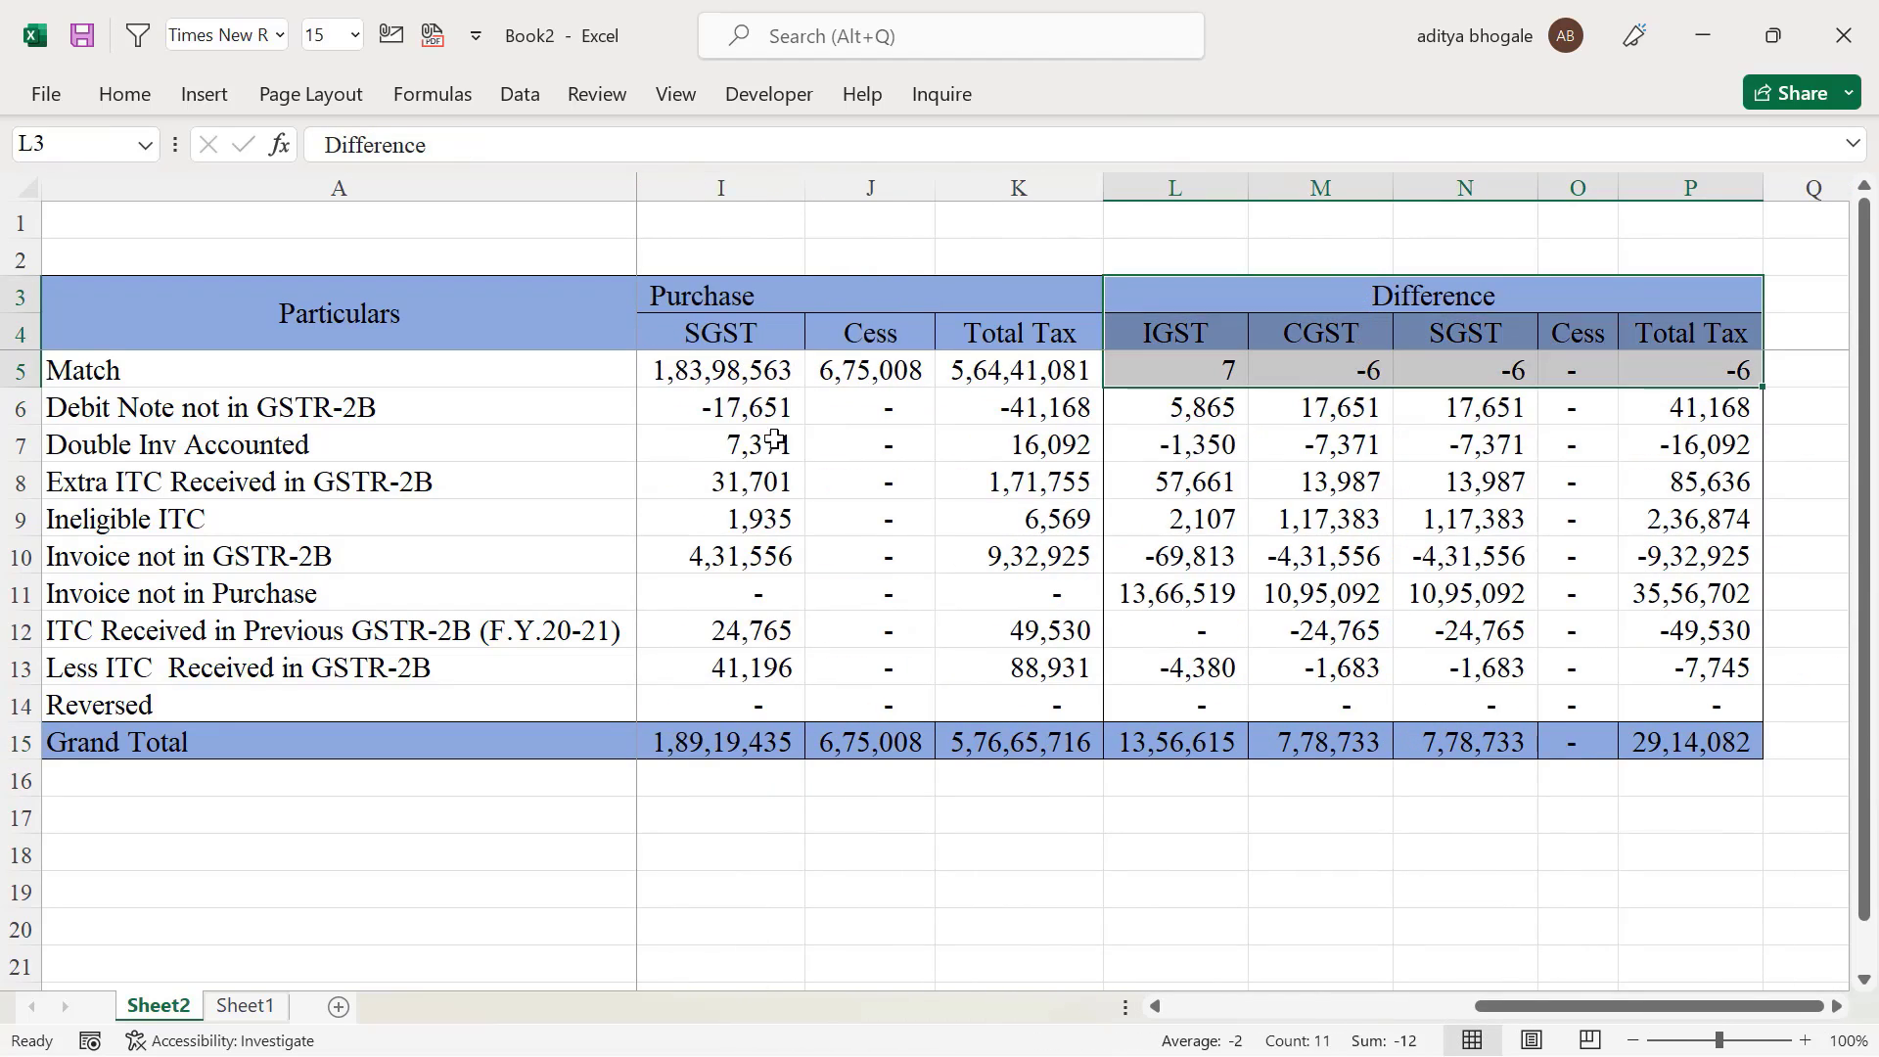
drag(1202, 414, 1688, 669)
scroll(966, 878, left, 3)
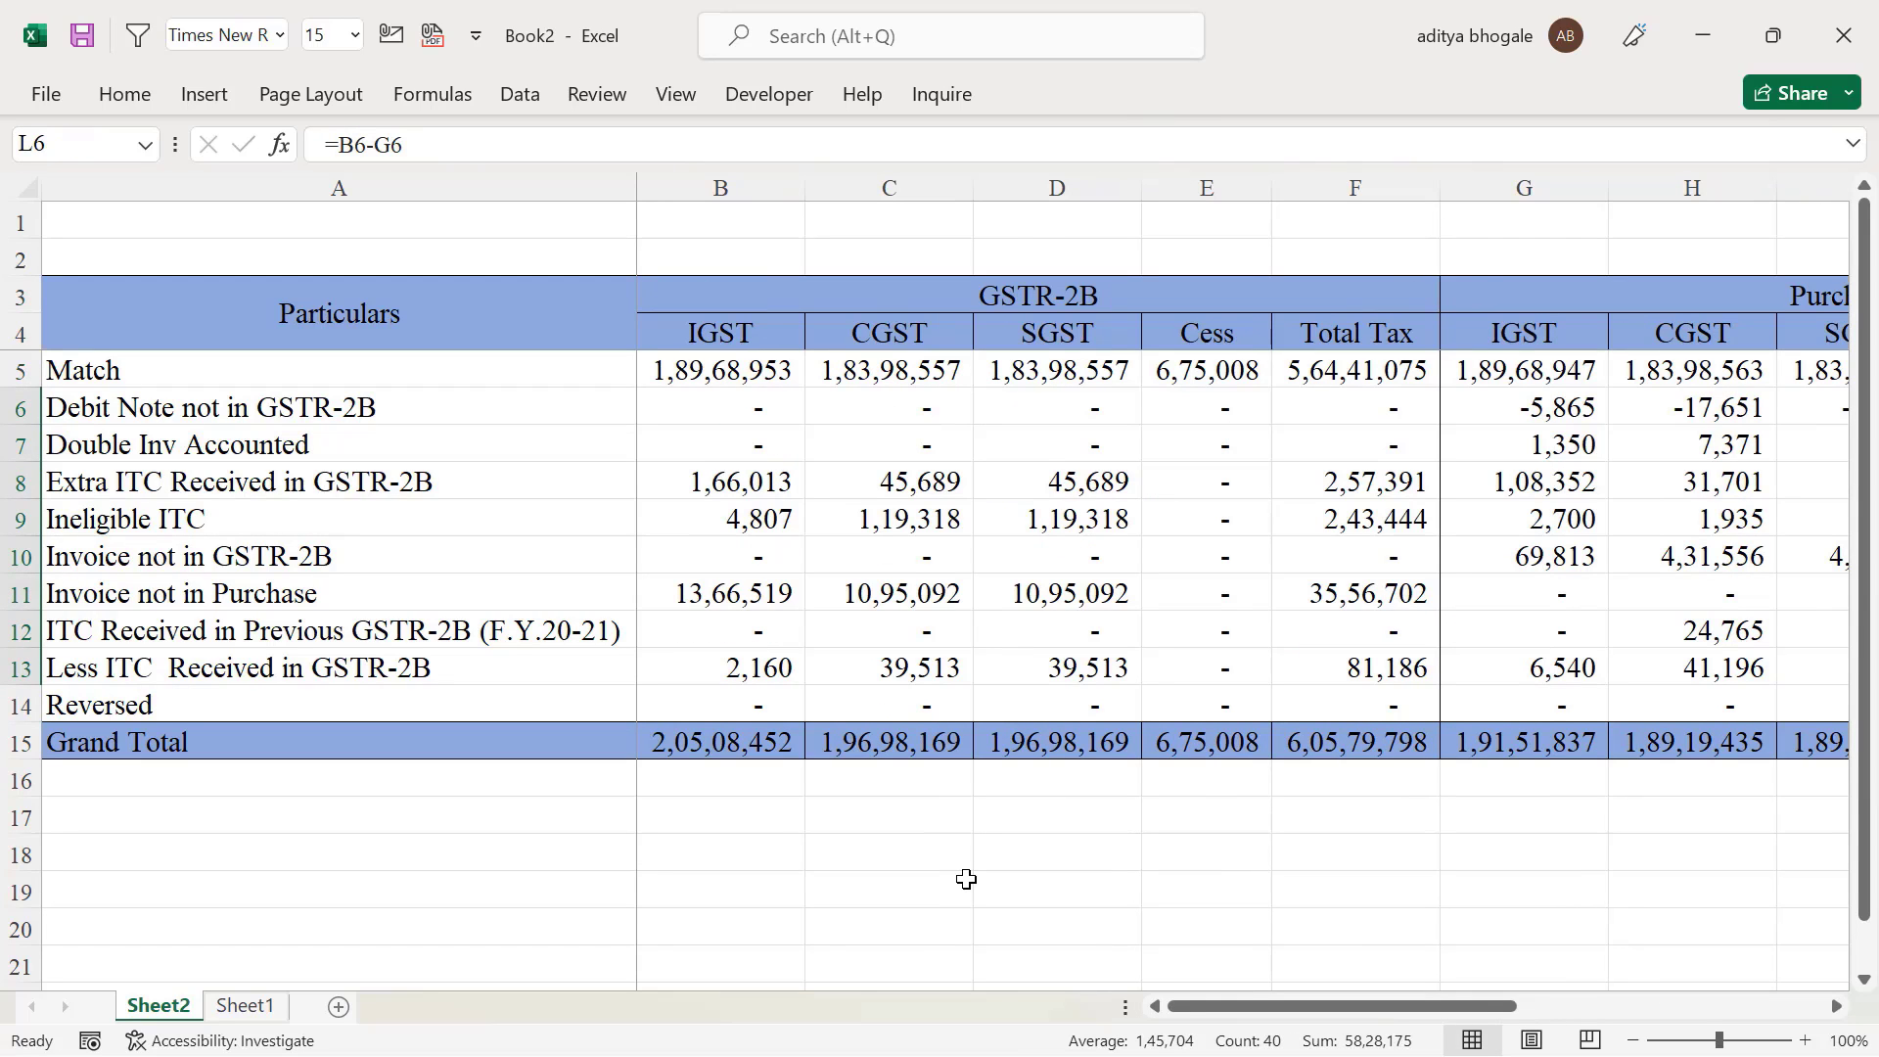